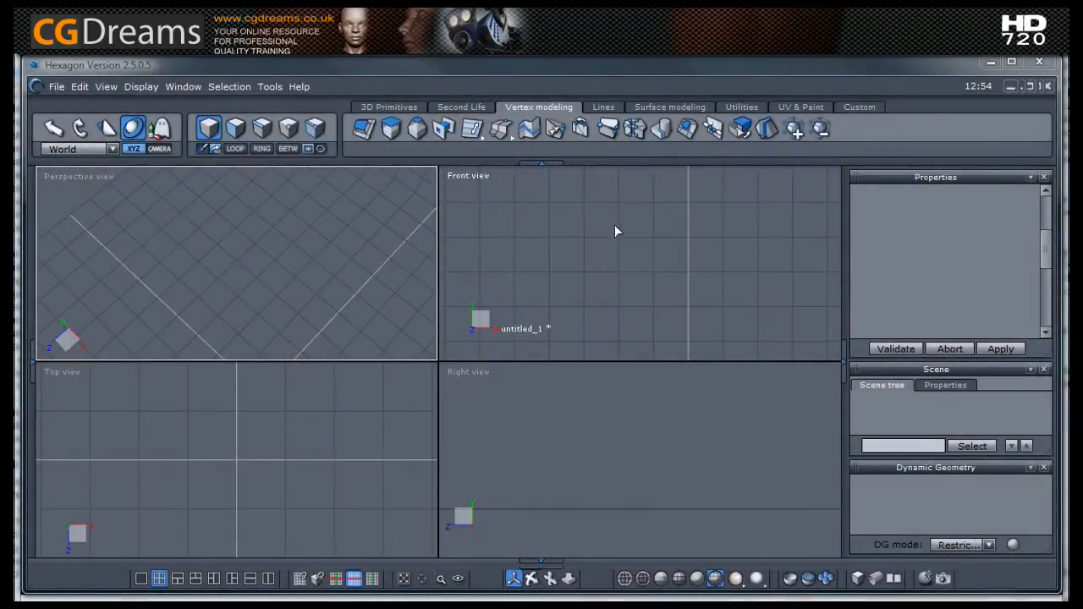
Step: Draw a 12-point circle about 20.8 units across in the Front view and flatten its height to about 8.6 units
left_click(602, 108)
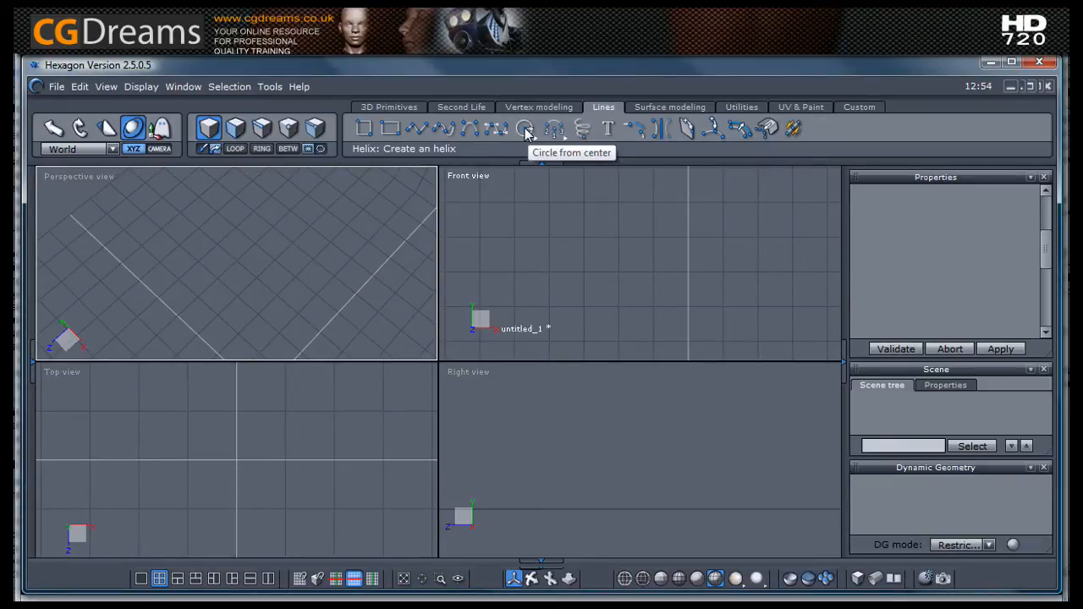
left_click_drag(524, 134, 526, 158)
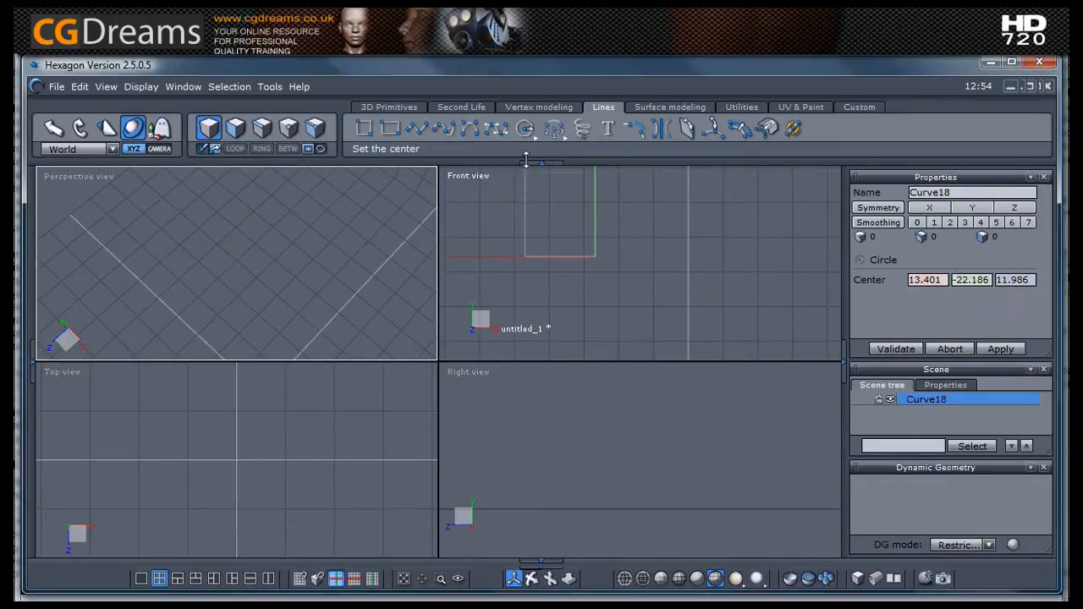
left_click(582, 254)
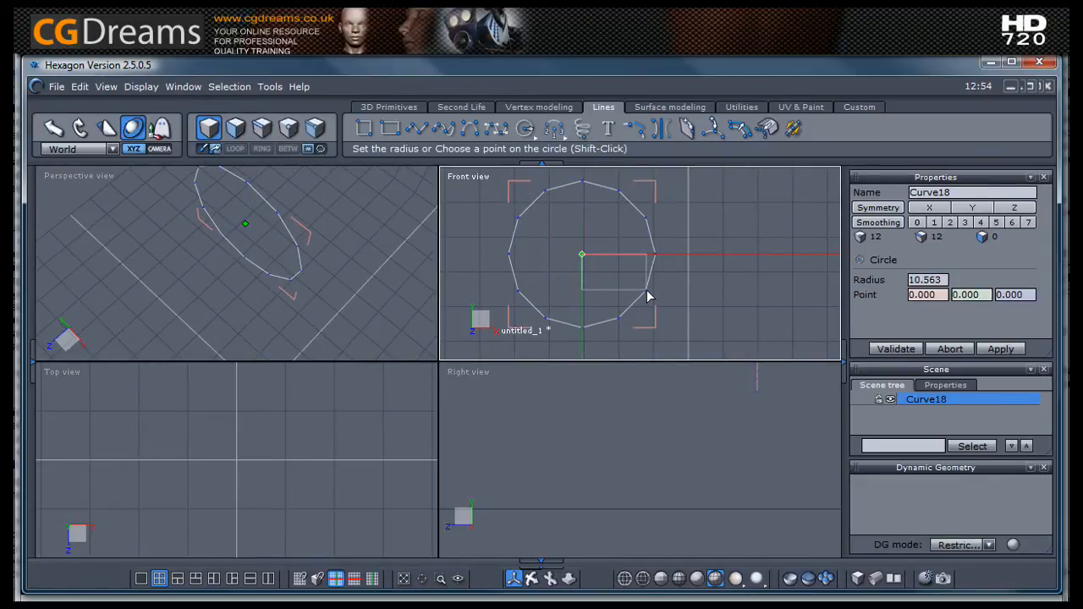
left_click(650, 297)
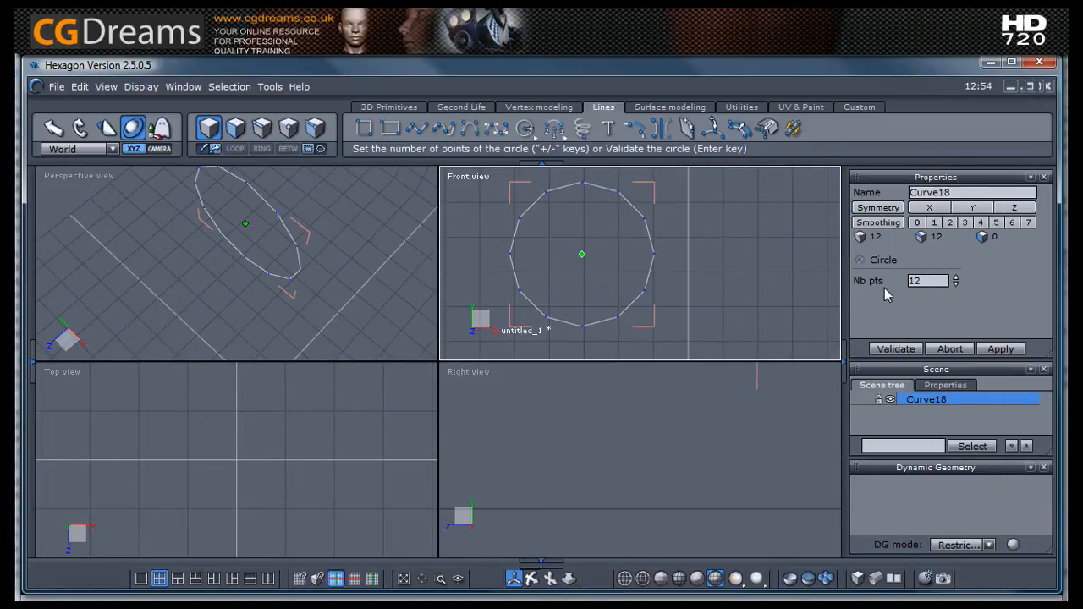
left_click(927, 281)
left_click(895, 349)
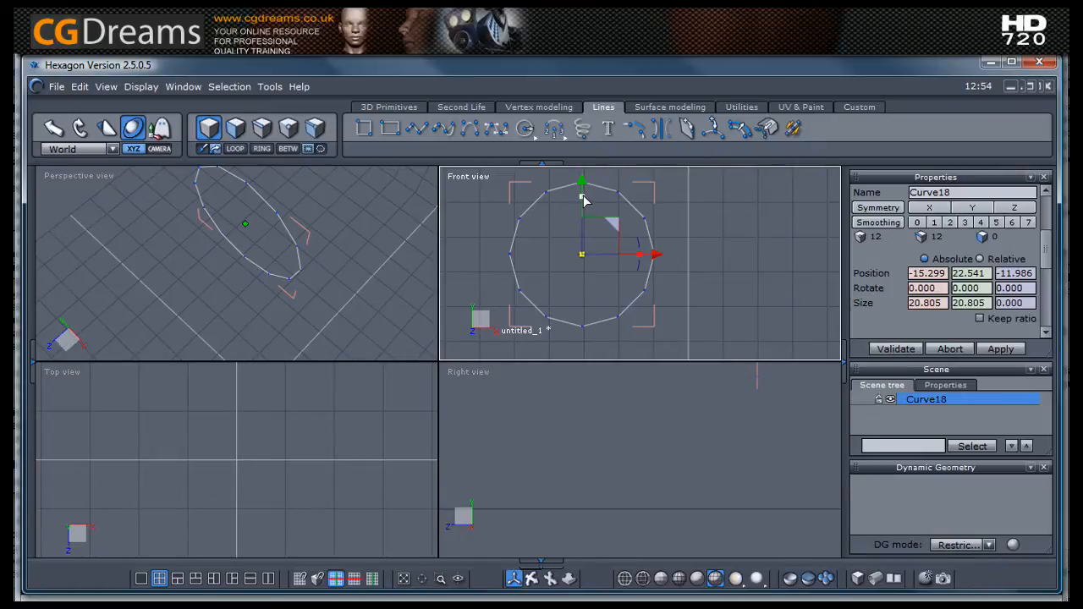
left_click_drag(582, 200, 582, 236)
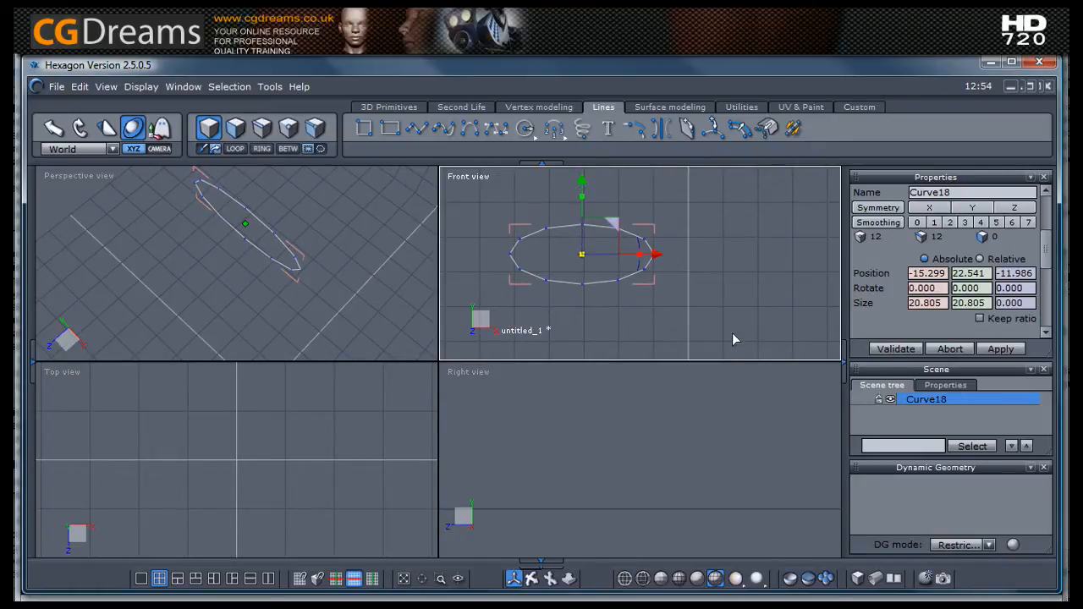
Step: Extrude the flattened oval curve about 5.2 units along the Z axis into an open band
left_click(336, 257)
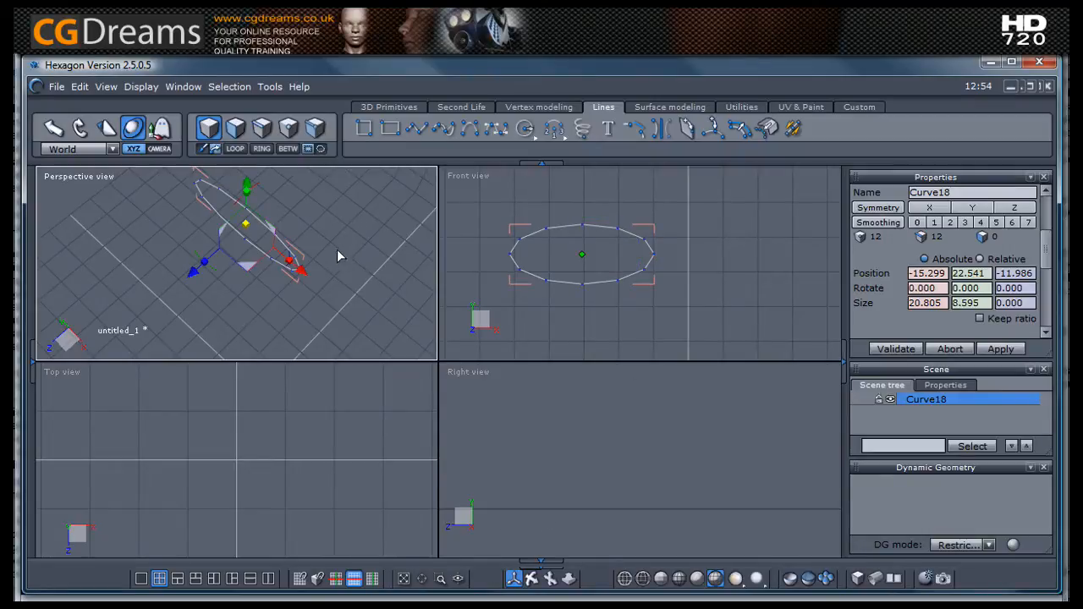
left_click(141, 578)
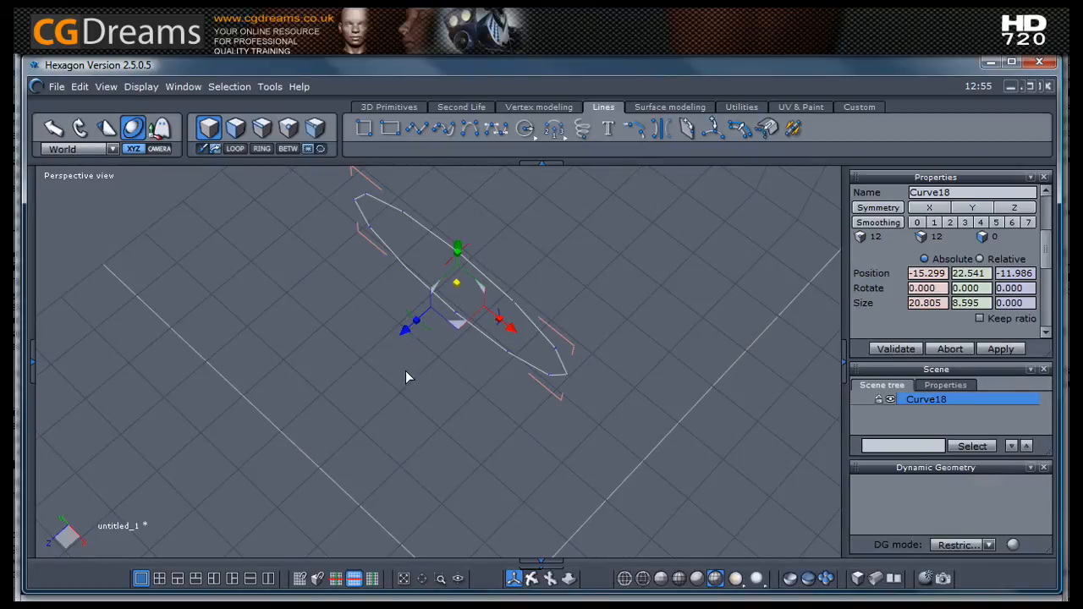
left_click_drag(405, 333, 353, 380)
left_click(610, 423)
scroll(611, 423, "down", 2)
scroll(609, 394, "up", 2)
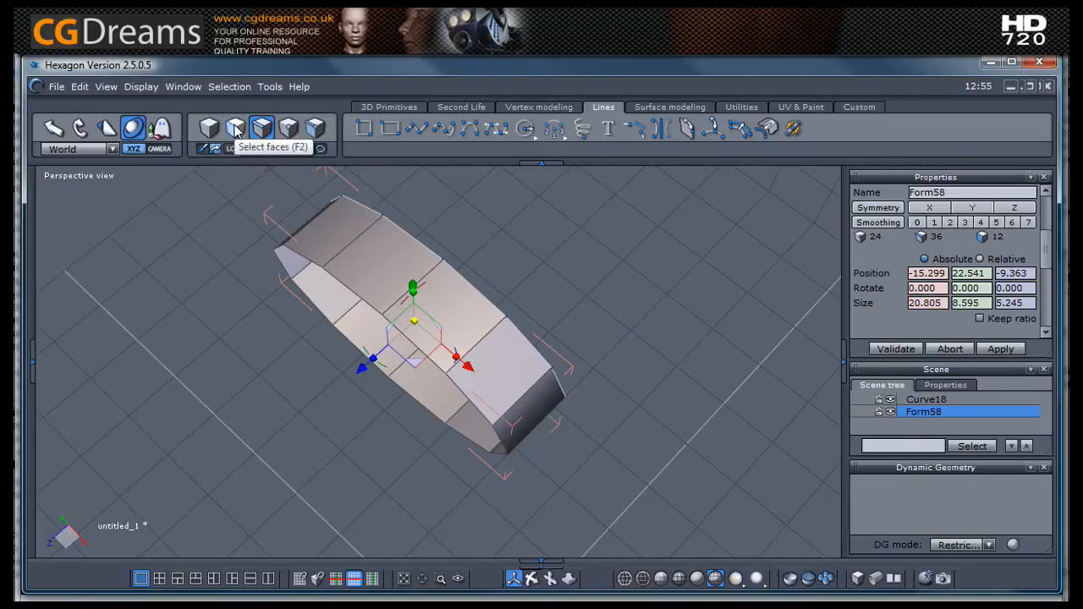
Step: Apply smoothing level 1 to the extruded band and collapse the smoothing into real geometry
middle_click_drag(618, 318, 625, 326)
left_click(933, 223)
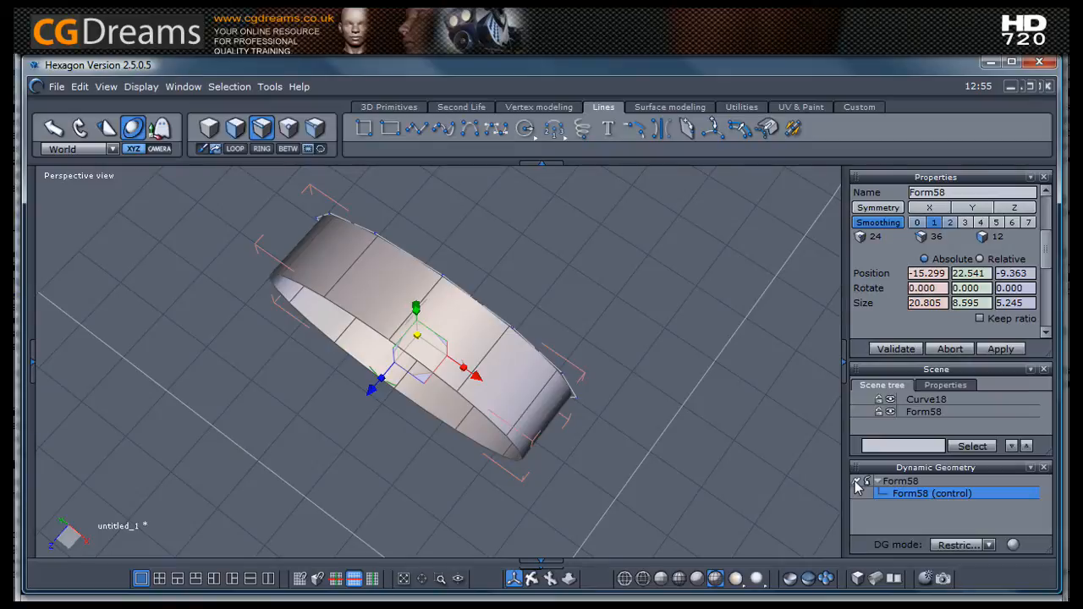
left_click(857, 481)
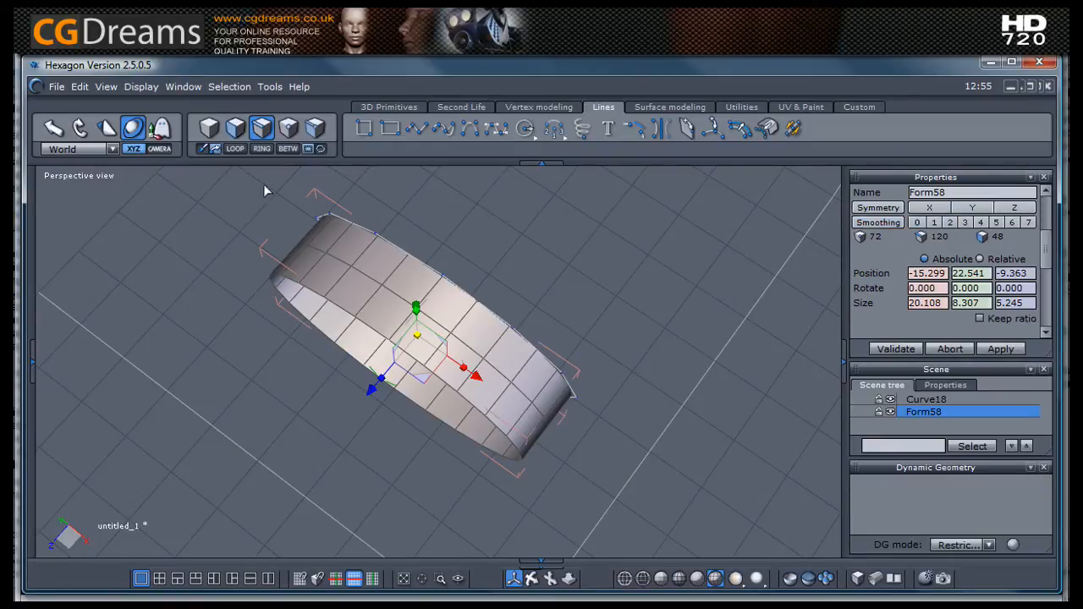
Step: Select the band's middle edge loop and extract a parallel edge loop on each side of it
left_click(360, 279)
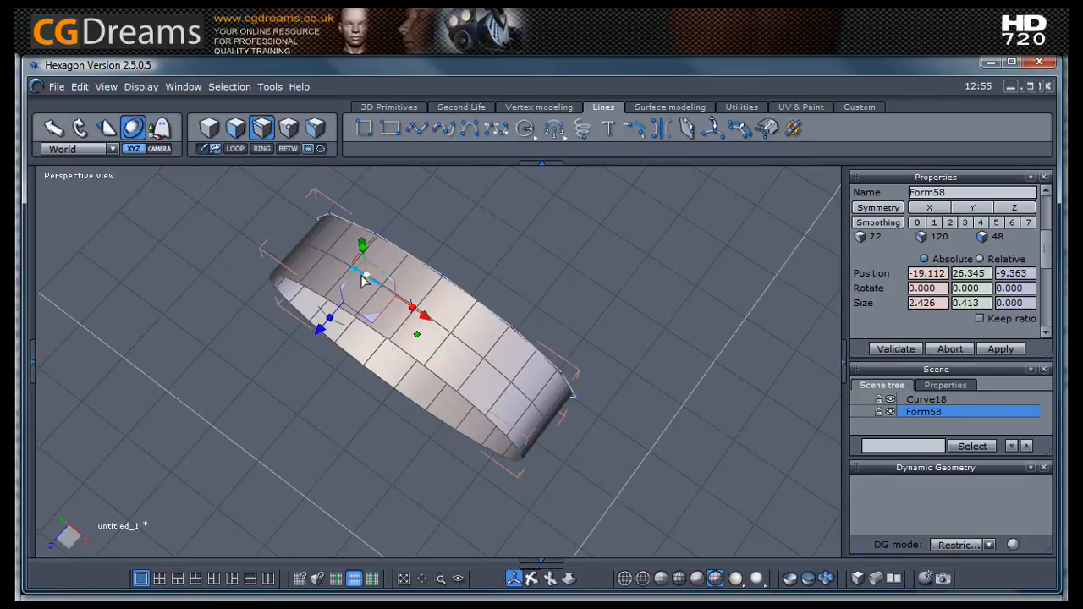
double_click(361, 280)
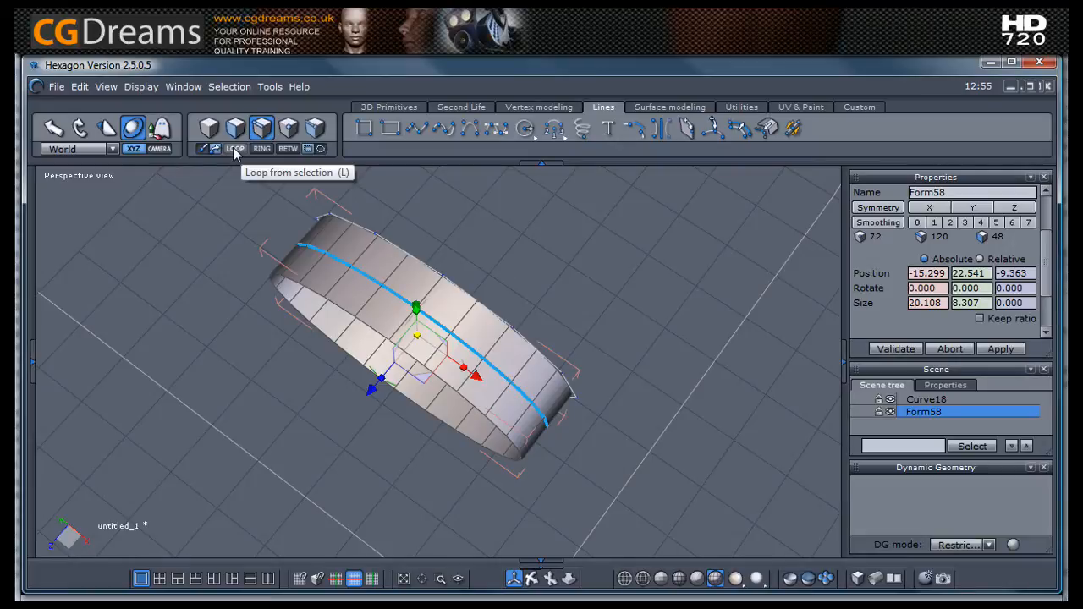
left_click(528, 109)
left_click(472, 130)
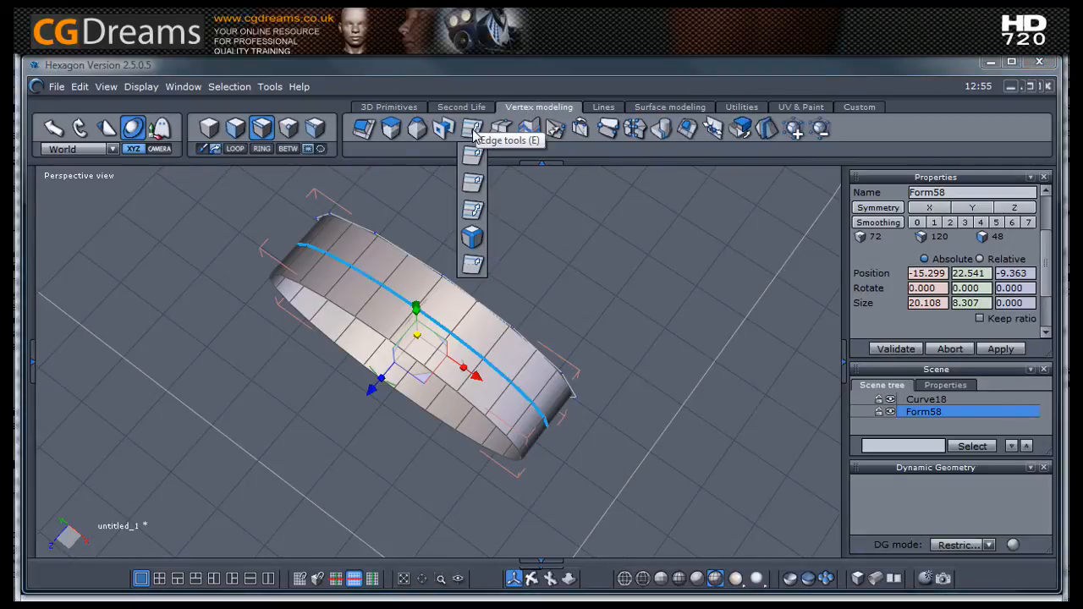
left_click(474, 212)
left_click_drag(451, 329, 464, 314)
Step: Delete the original middle edge loop between the two extracted loops on the band
scroll(495, 342, "up", 3)
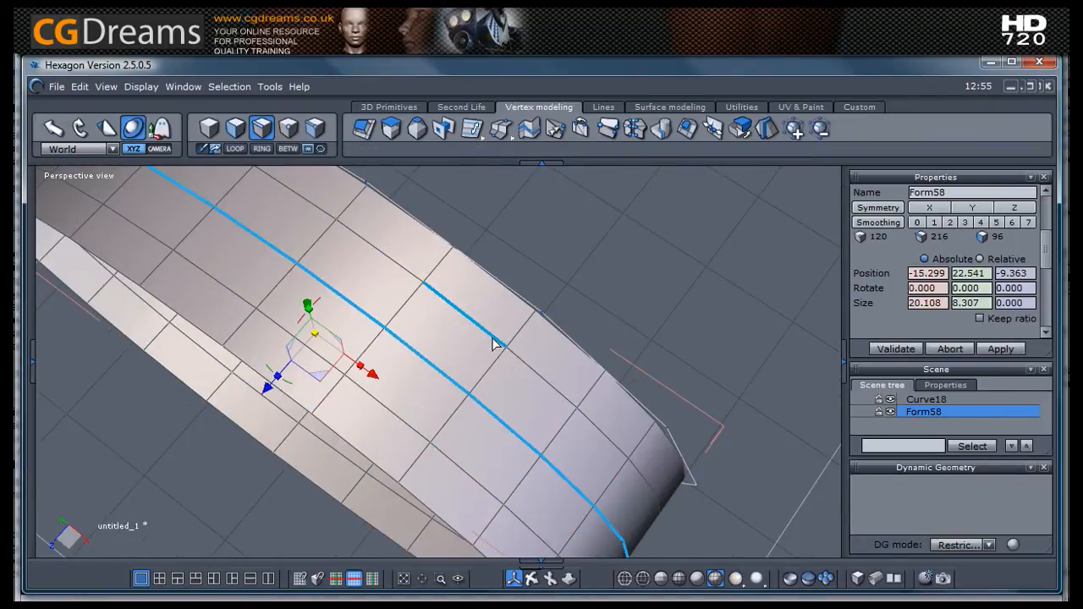
scroll(619, 319, "down", 3)
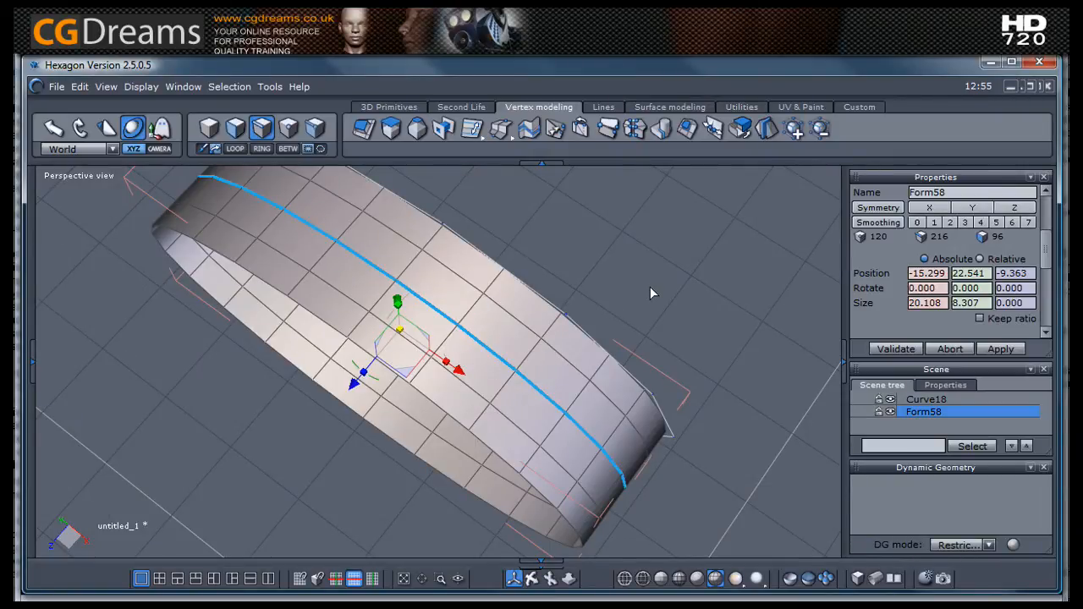
key("Delete")
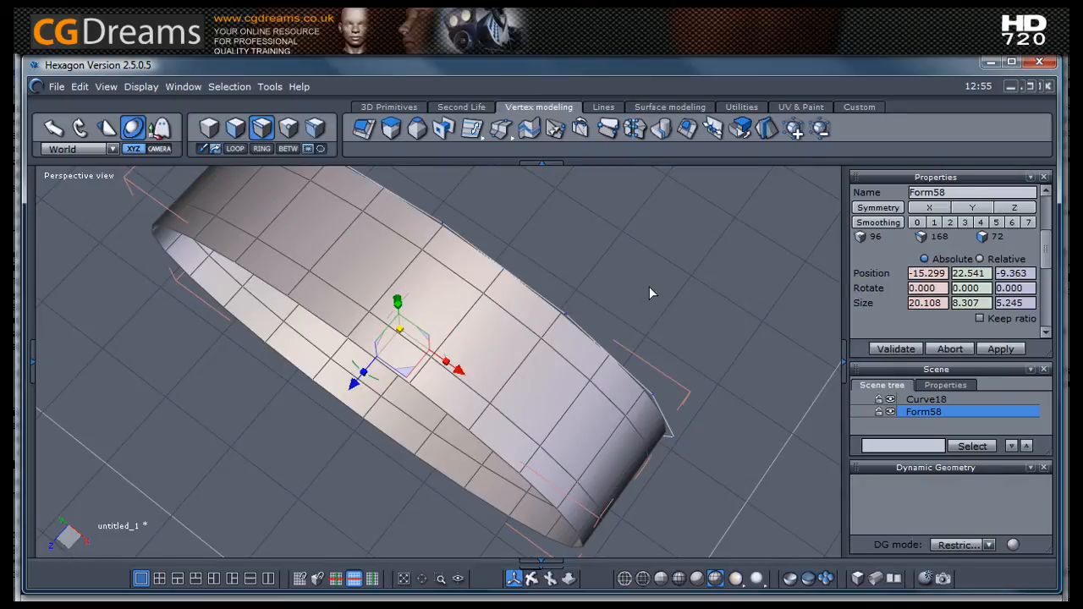
Step: In the Top view, select the whole loop of wide faces running around the middle of the band
scroll(648, 292, "down", 2)
middle_click_drag(648, 288, 672, 277)
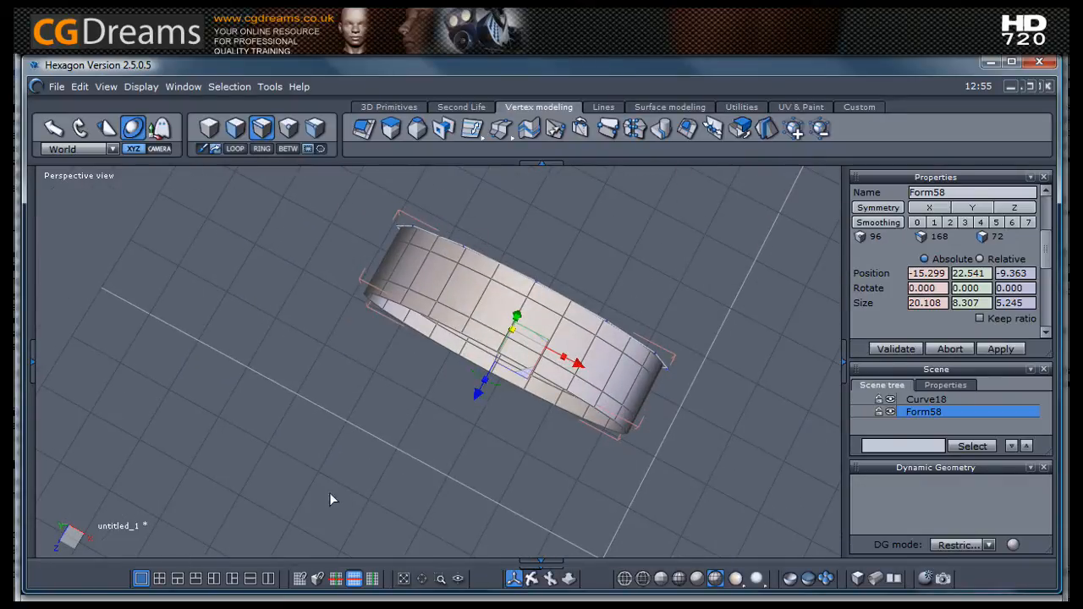
left_click(160, 580)
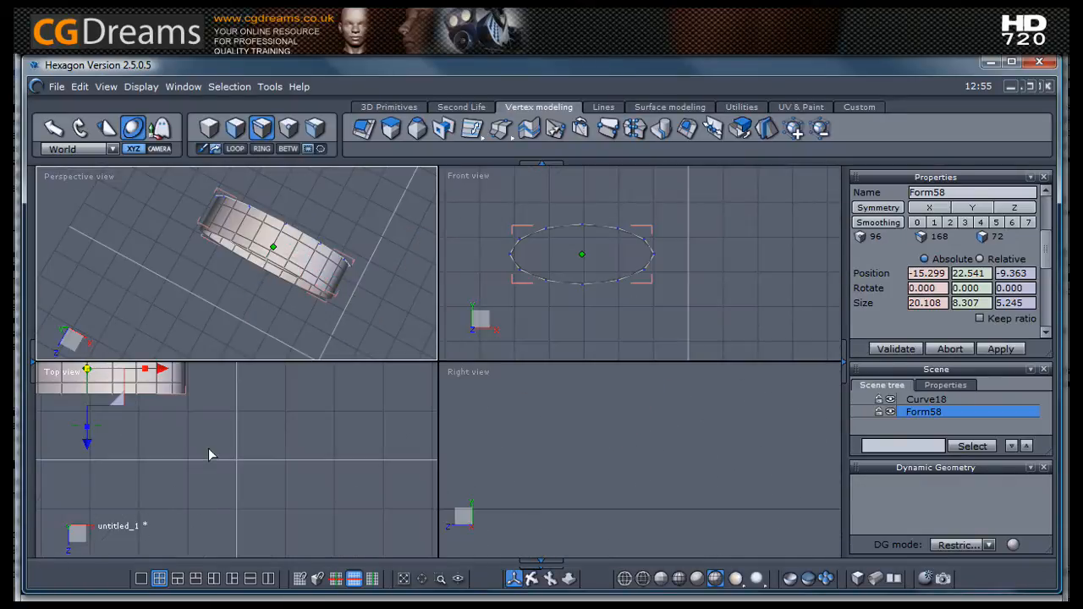
left_click(141, 578)
middle_click_drag(245, 421, 365, 496)
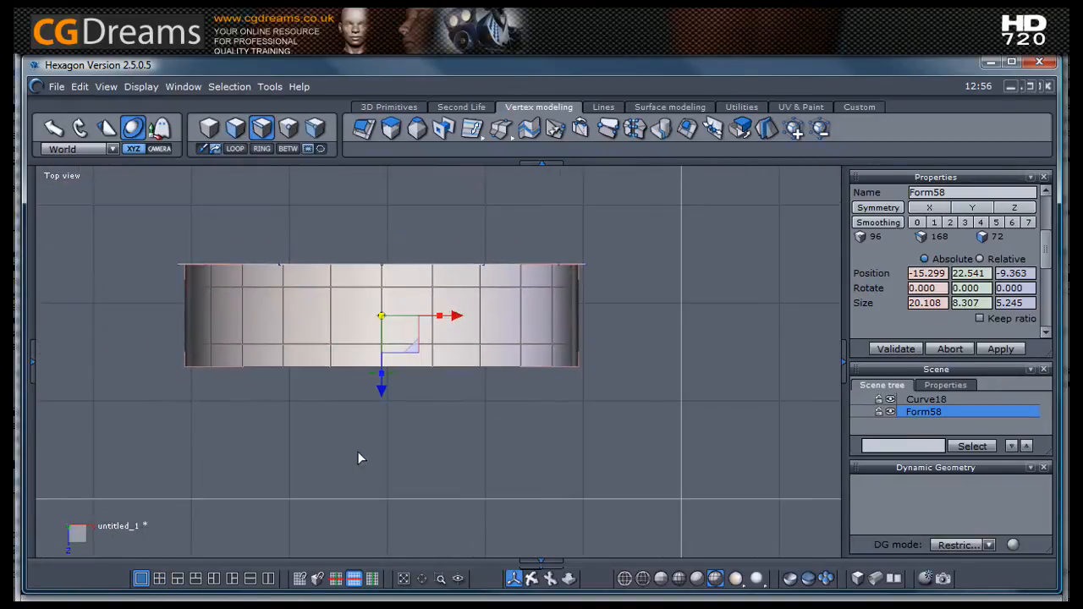
scroll(395, 375, "up", 2)
middle_click_drag(421, 414, 463, 453)
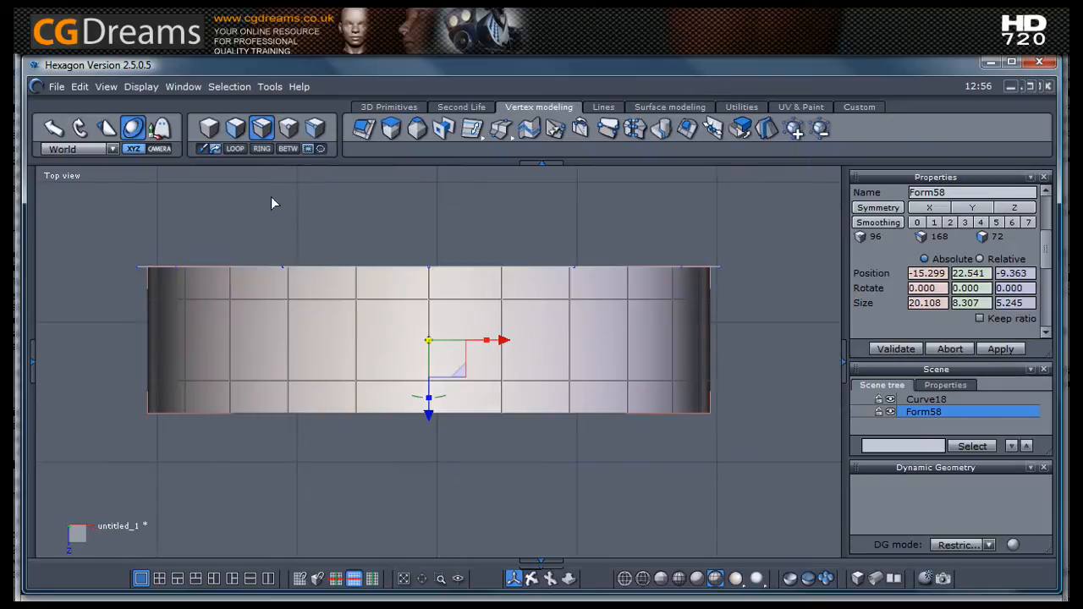
left_click(237, 128)
left_click(270, 334)
left_click(320, 345)
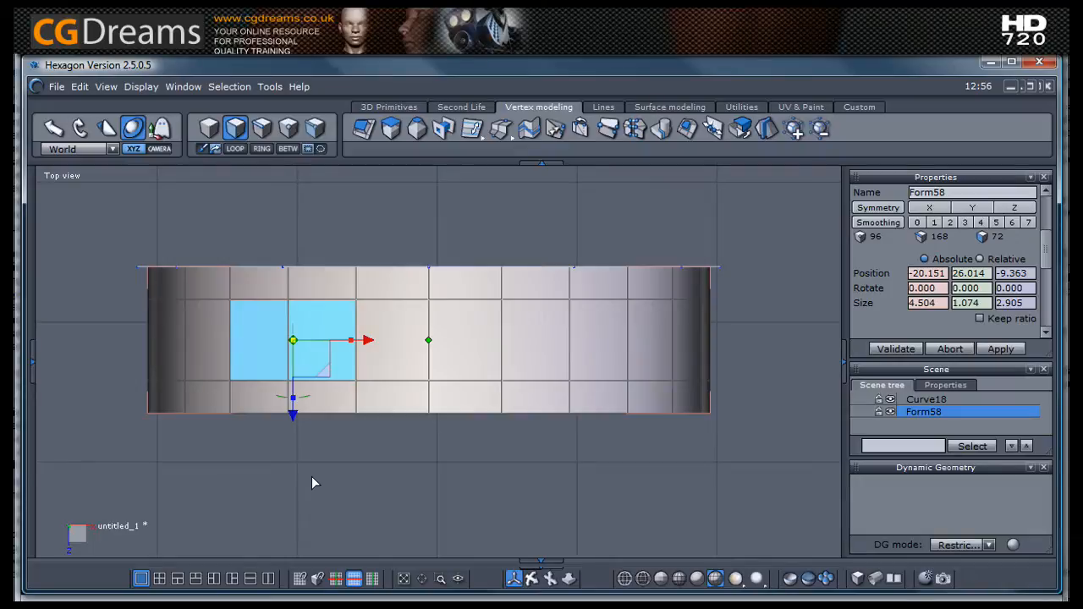
key("l")
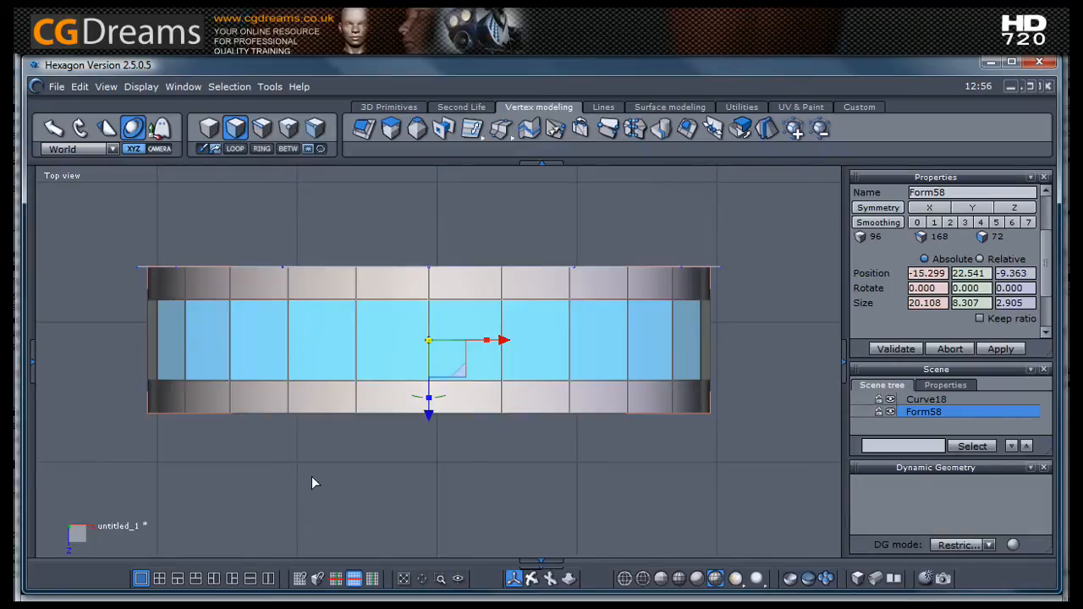
Step: Deselect the middle faces at both curved ends of the band, keeping the upper and lower runs selected
left_click_drag(93, 192, 198, 501)
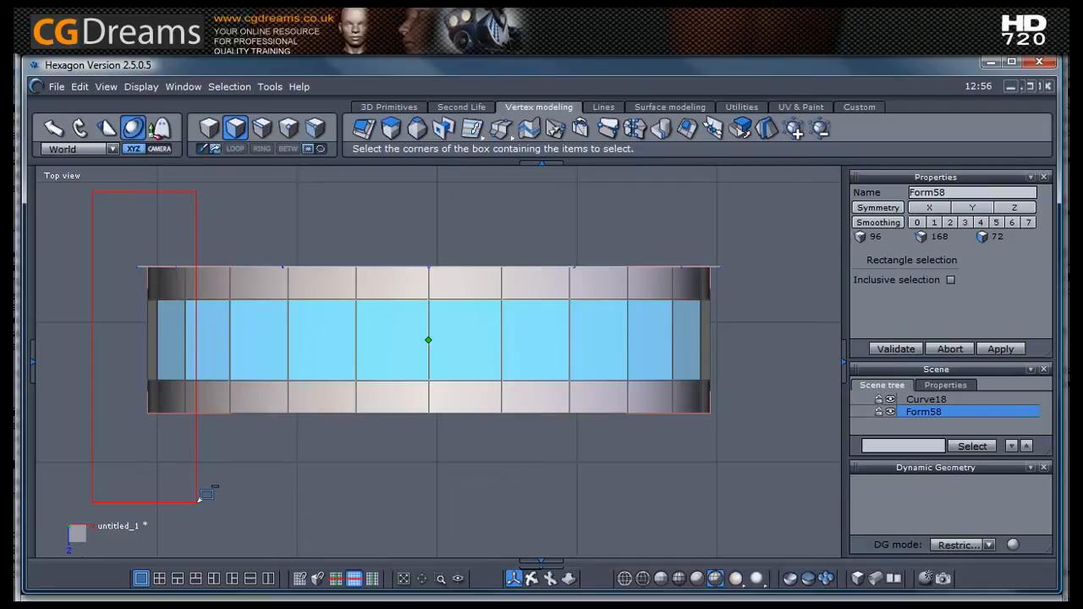
left_click_drag(200, 500, 196, 503)
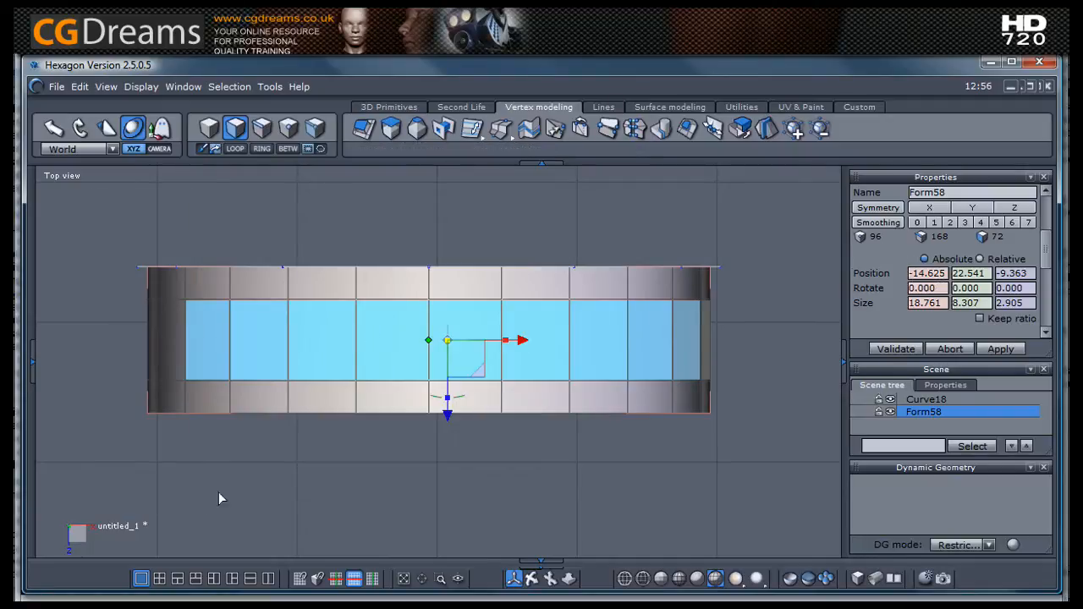
left_click_drag(804, 188, 659, 461)
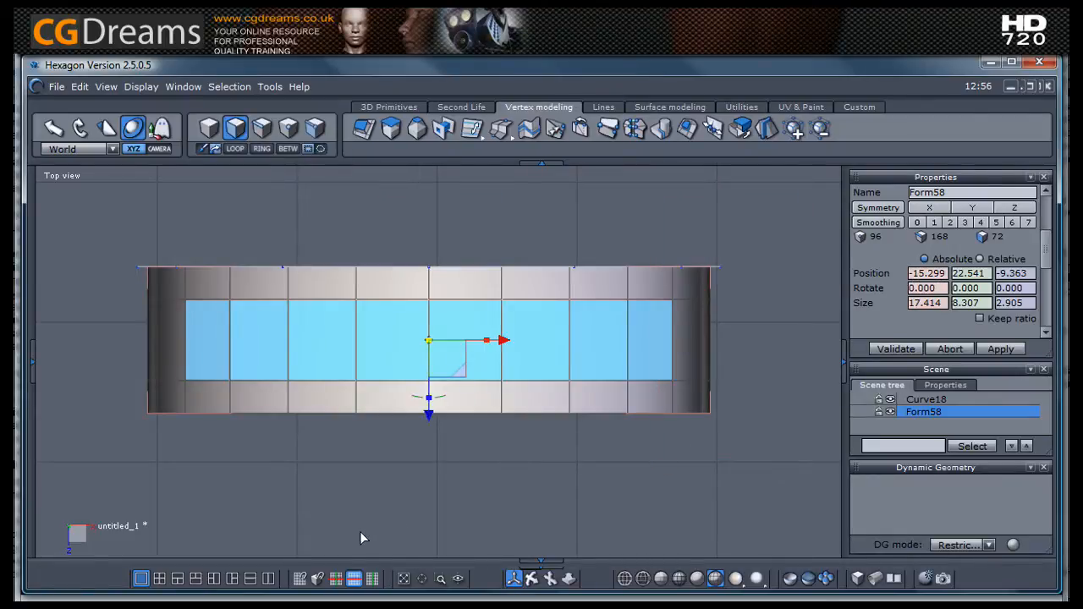
Step: Bridge the selected upper and lower runs of faces across the inside of the band
left_click(159, 578)
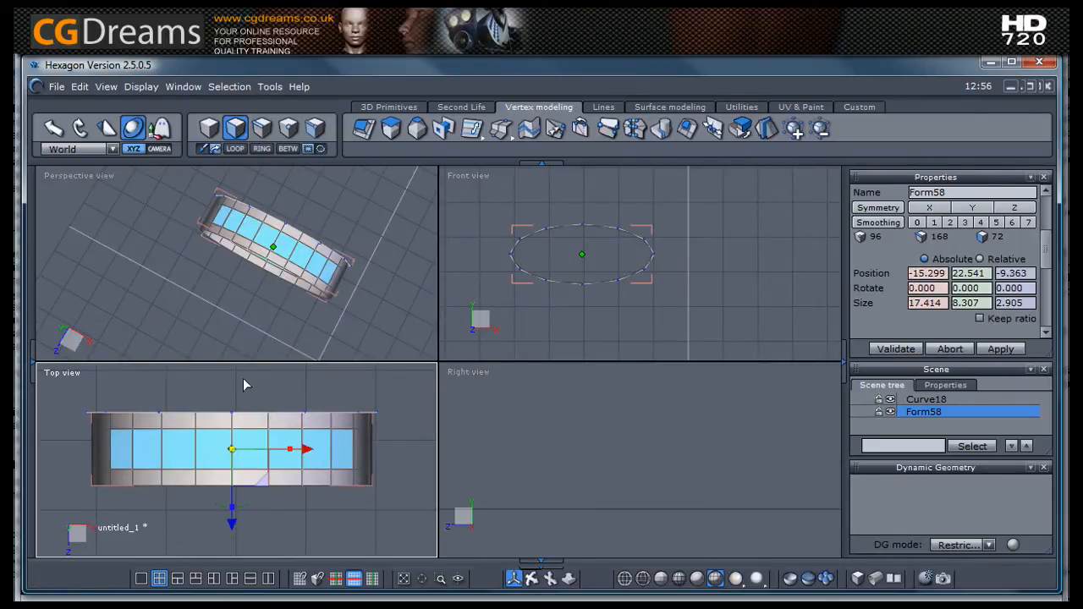
right_click_drag(401, 326, 389, 278)
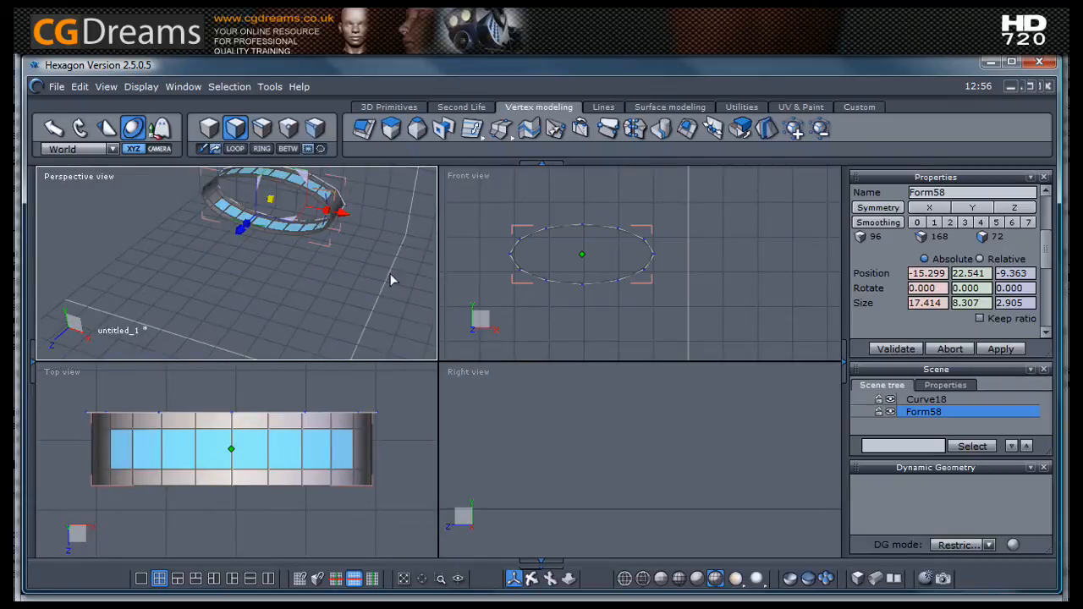
left_click(141, 578)
right_click_drag(440, 322, 615, 451)
scroll(561, 288, "up", 3)
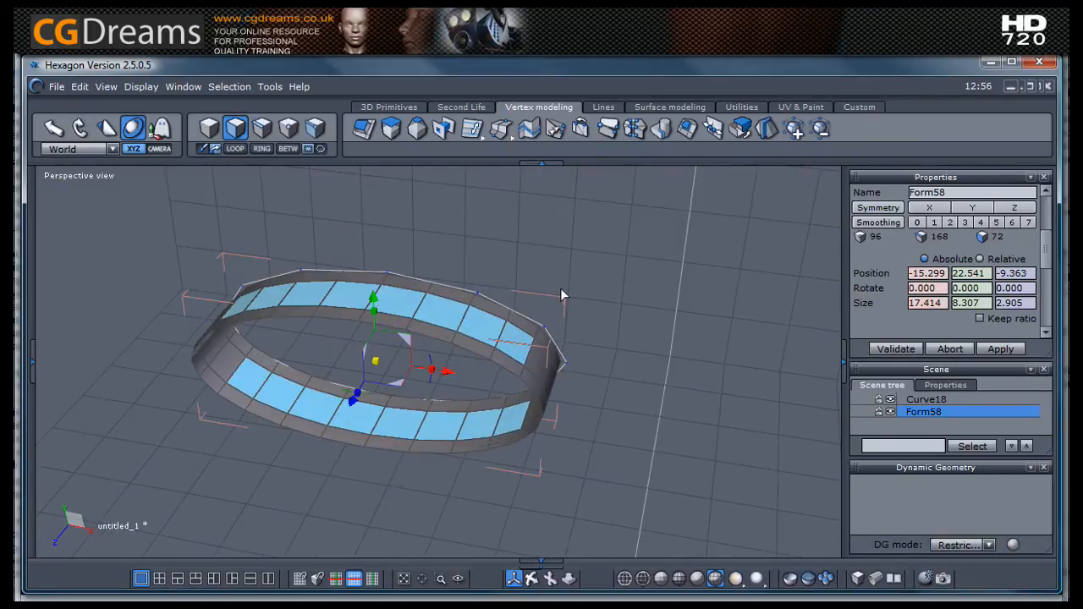
right_click_drag(463, 201, 542, 211)
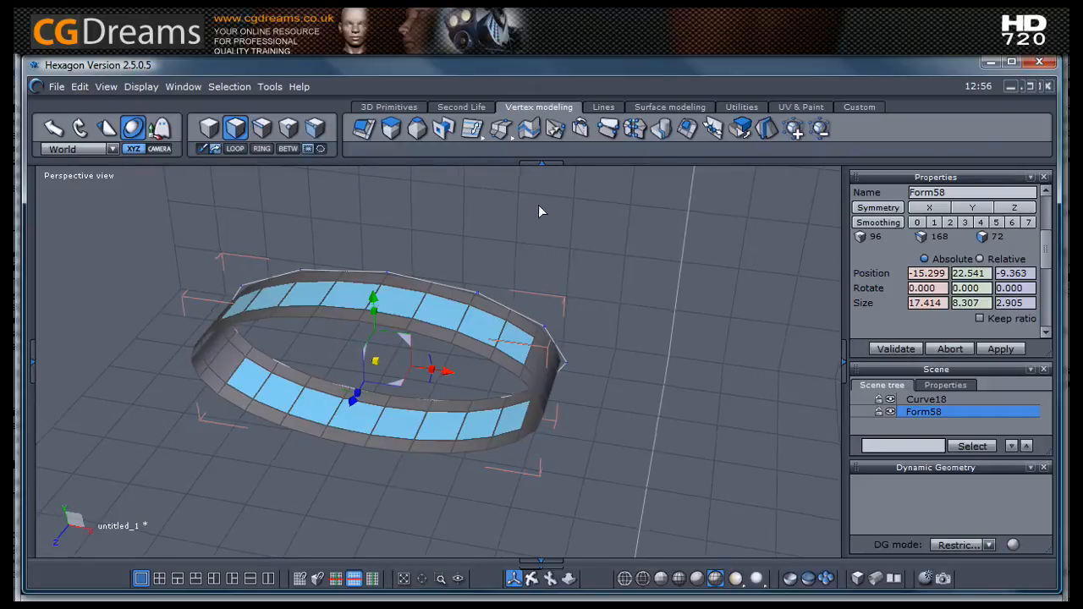
left_click(443, 126)
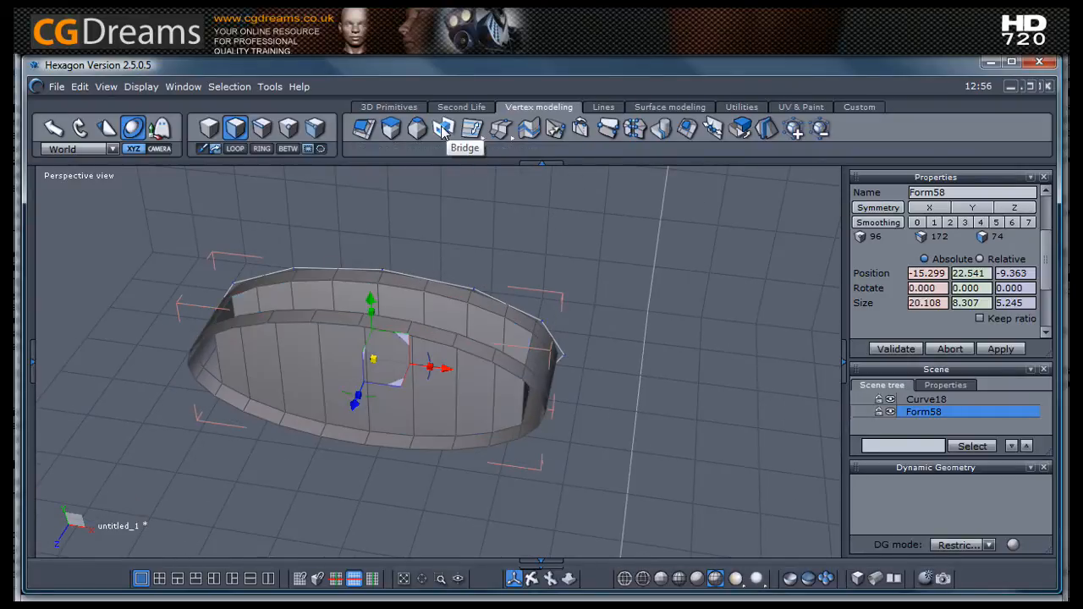
Step: Select all edges outlining the opening on one side of the band, including its two long edge runs and both short end edges
right_click_drag(590, 244, 612, 271)
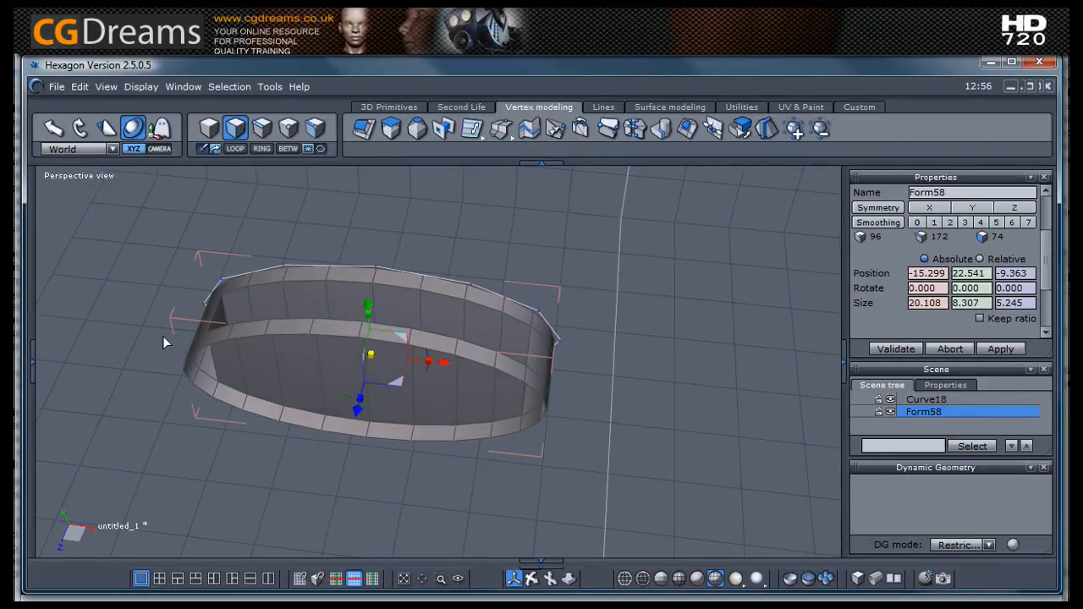
right_click_drag(168, 351, 269, 499)
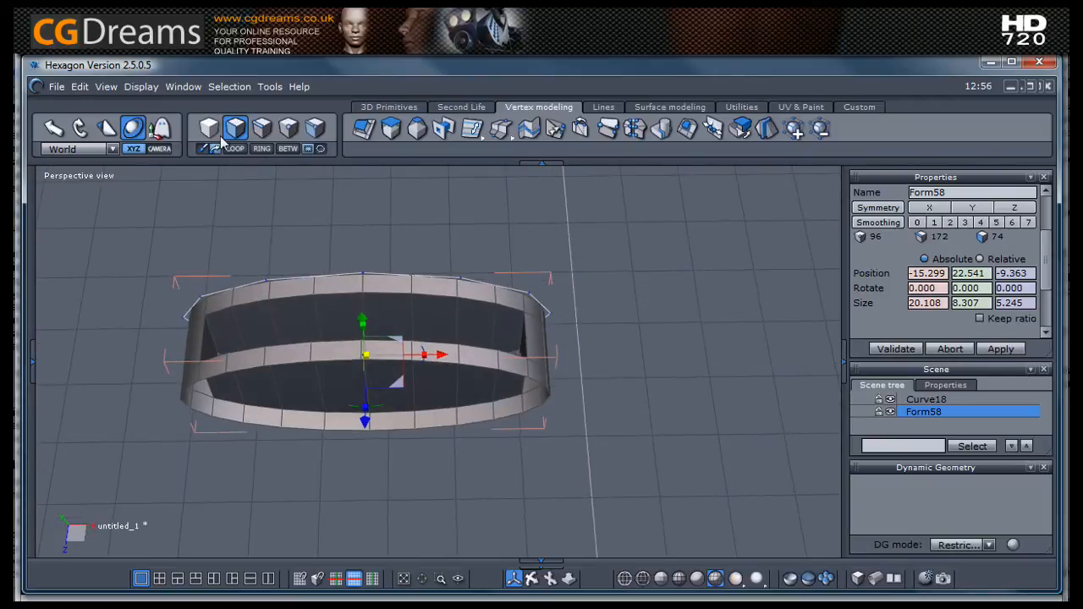
left_click(261, 129)
left_click(224, 316)
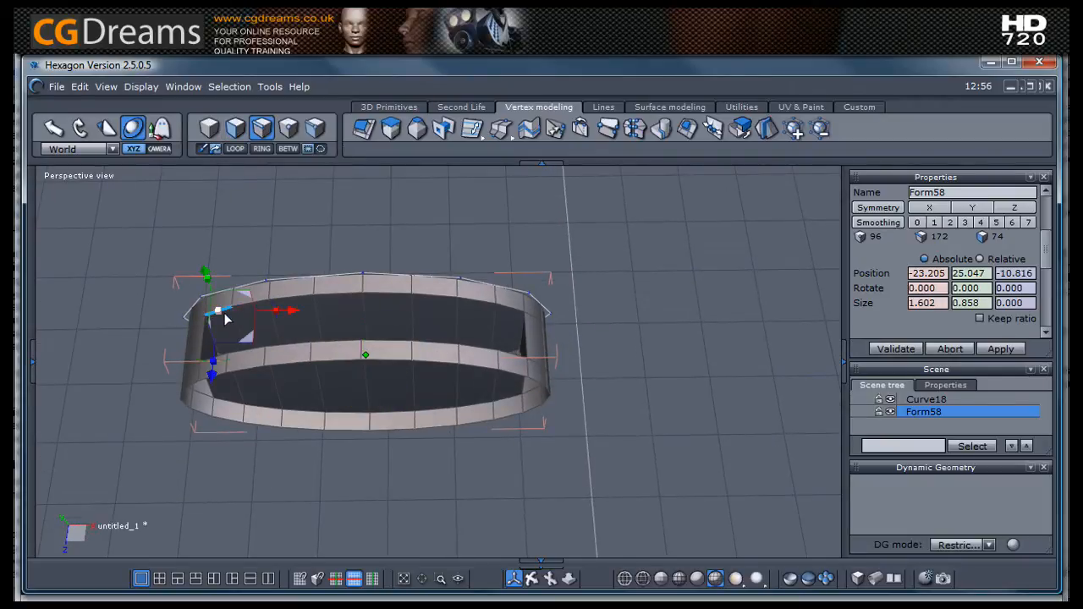
double_click(224, 316)
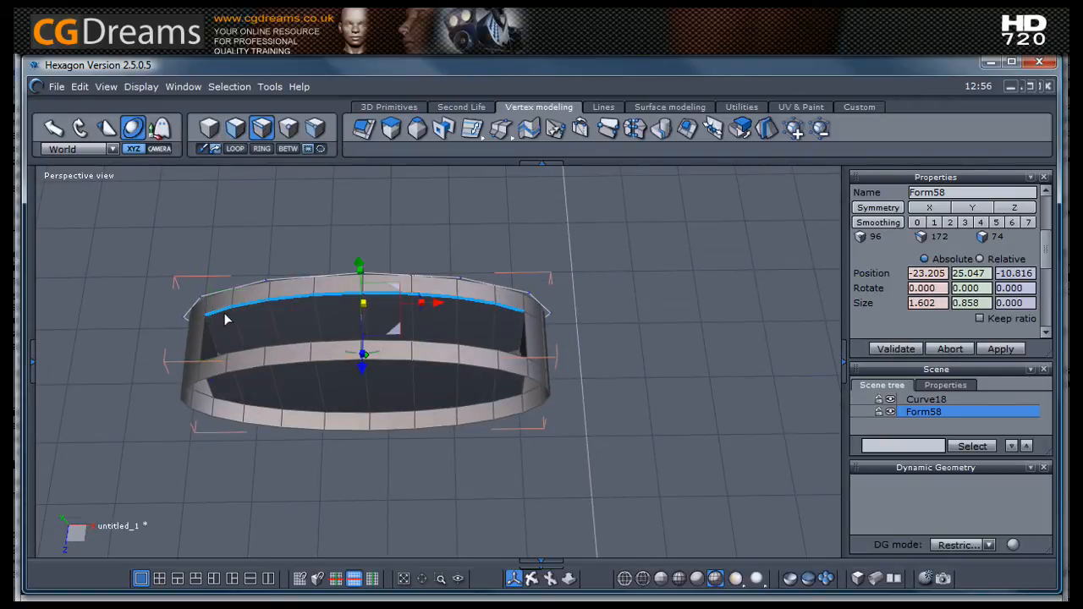
left_click(242, 357, "shift")
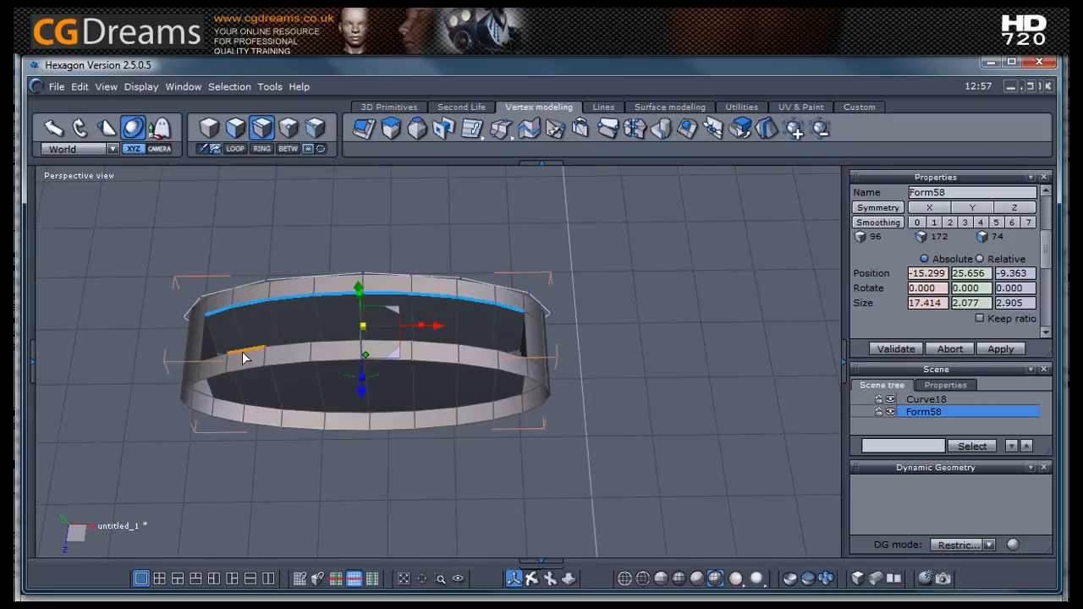
double_click(243, 358, "shift")
left_click(203, 344, "shift")
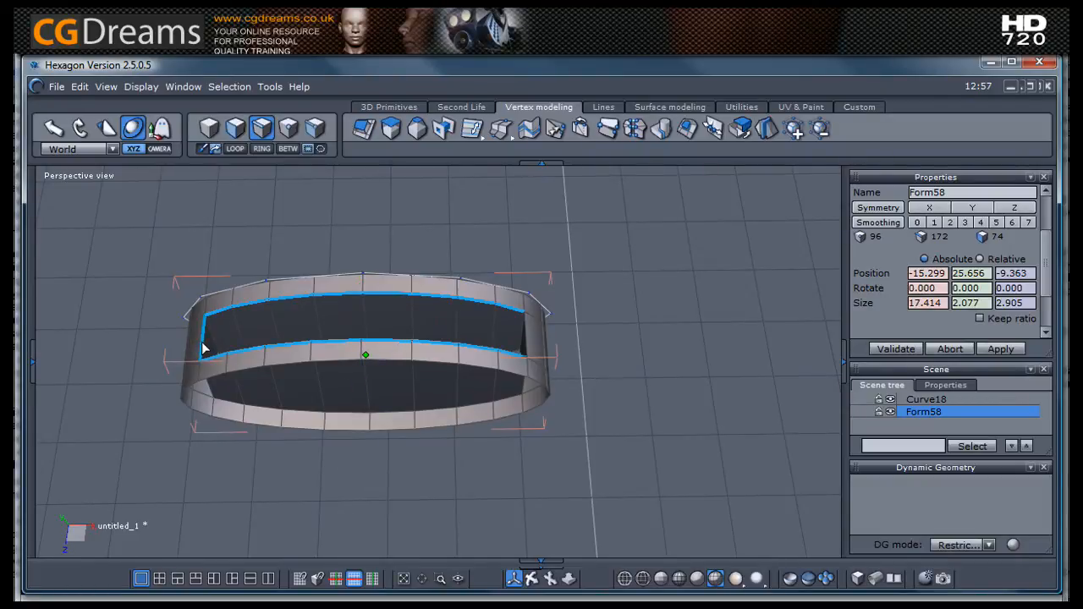
left_click(524, 332, "shift")
Step: Add the long edge runs and short end edges outlining the opening on the band's opposite side to the selection
middle_click_drag(520, 497, 472, 243)
middle_click_drag(438, 444, 336, 552)
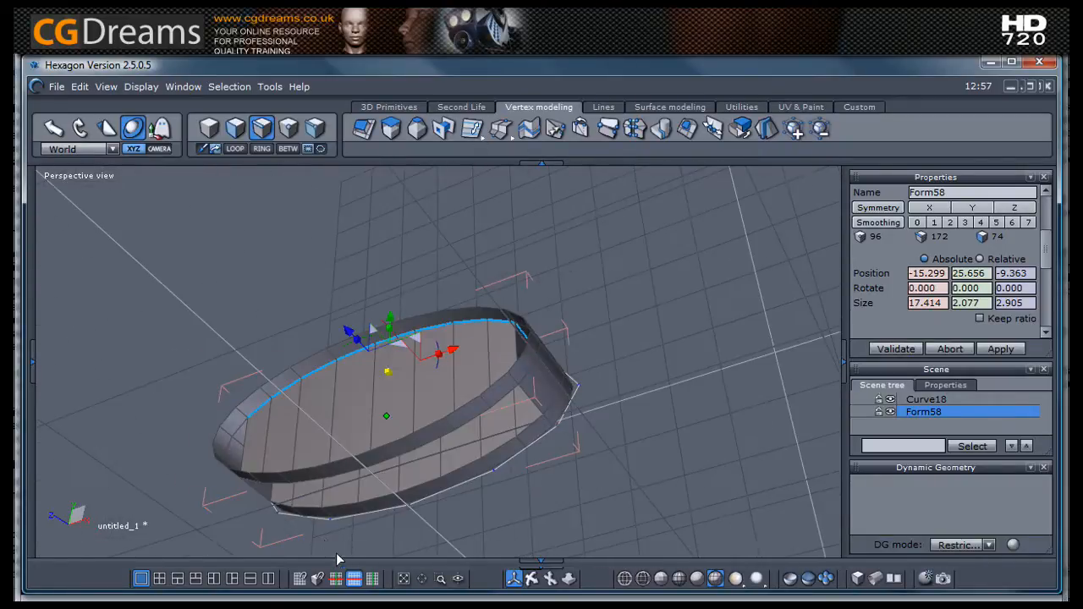
scroll(318, 513, "up", 3)
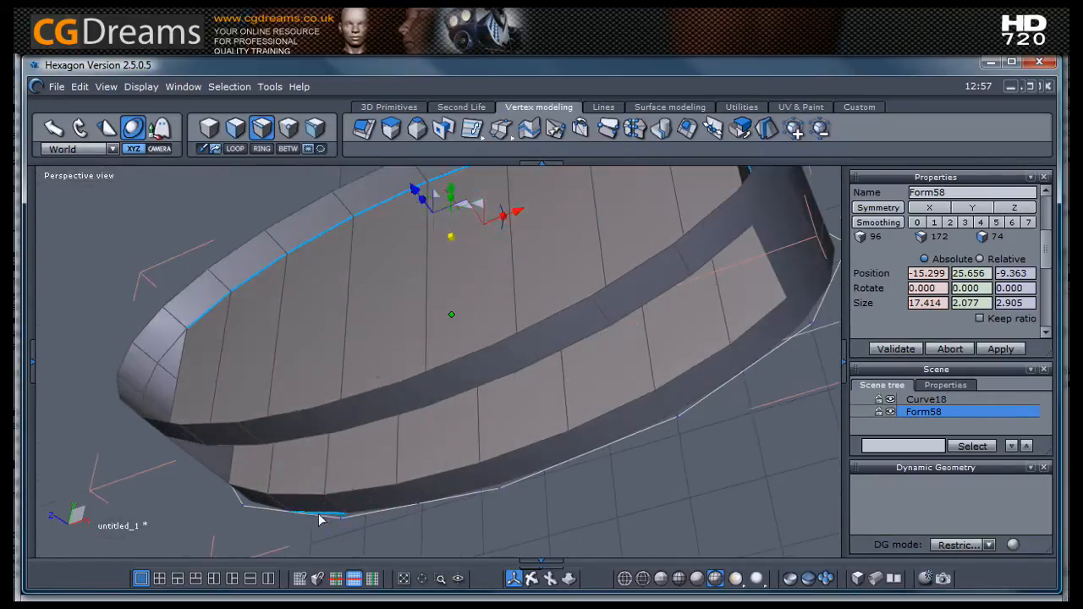
left_click(372, 433, "shift")
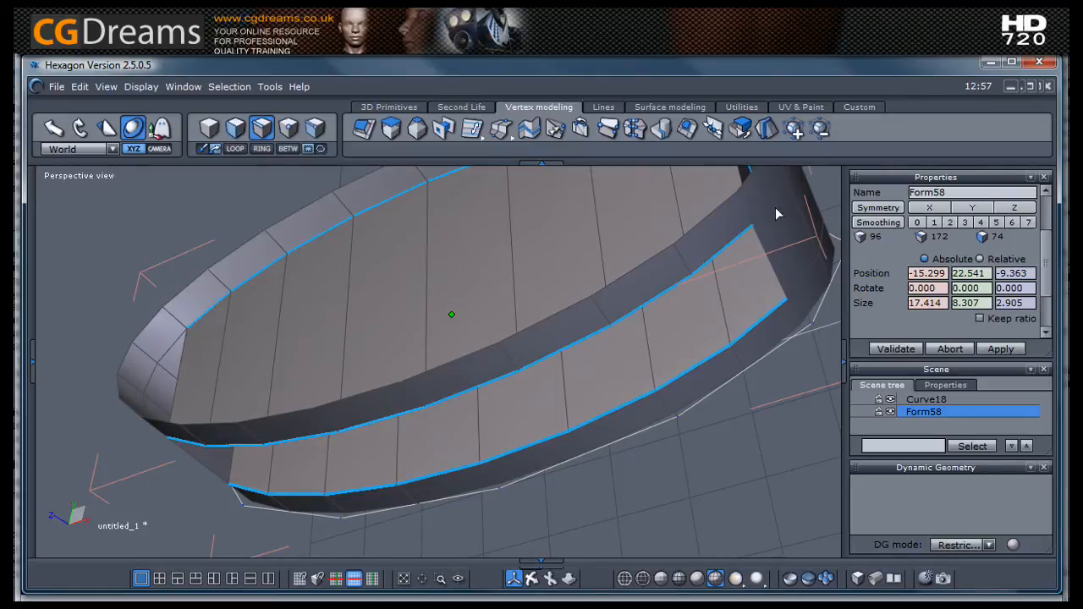
left_click(769, 256, "shift")
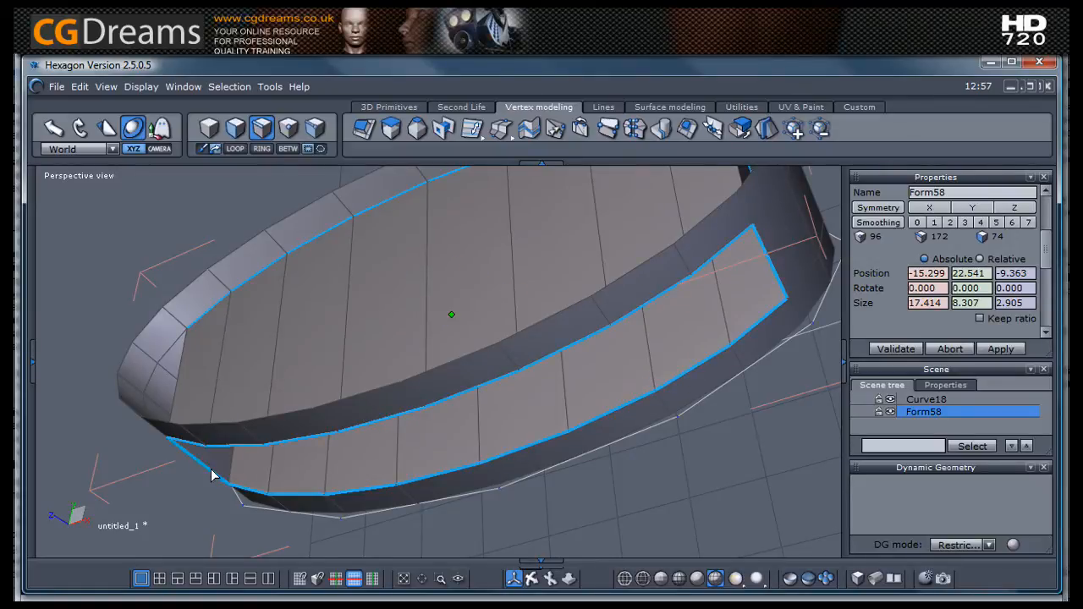
left_click(210, 471, "shift")
Step: Add the inner corner edges connecting the two openings at both ends of the band to the selection
scroll(192, 445, "down", 3)
middle_click_drag(204, 355, 603, 538)
scroll(475, 354, "up", 3)
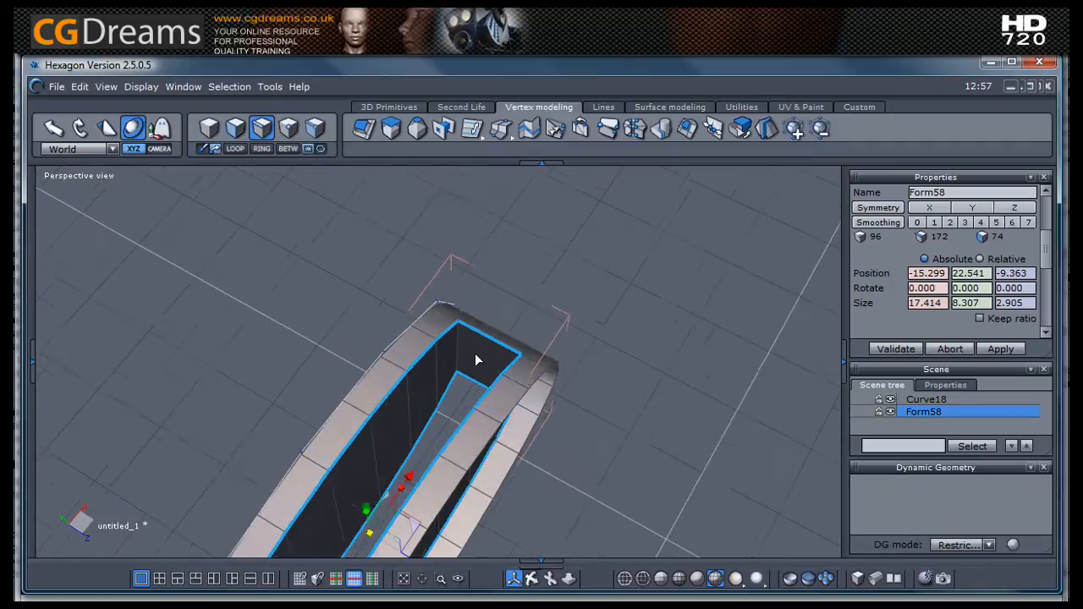
left_click(455, 346, "shift")
scroll(291, 326, "down", 4)
middle_click_drag(283, 332, 653, 423)
scroll(653, 423, "up", 3)
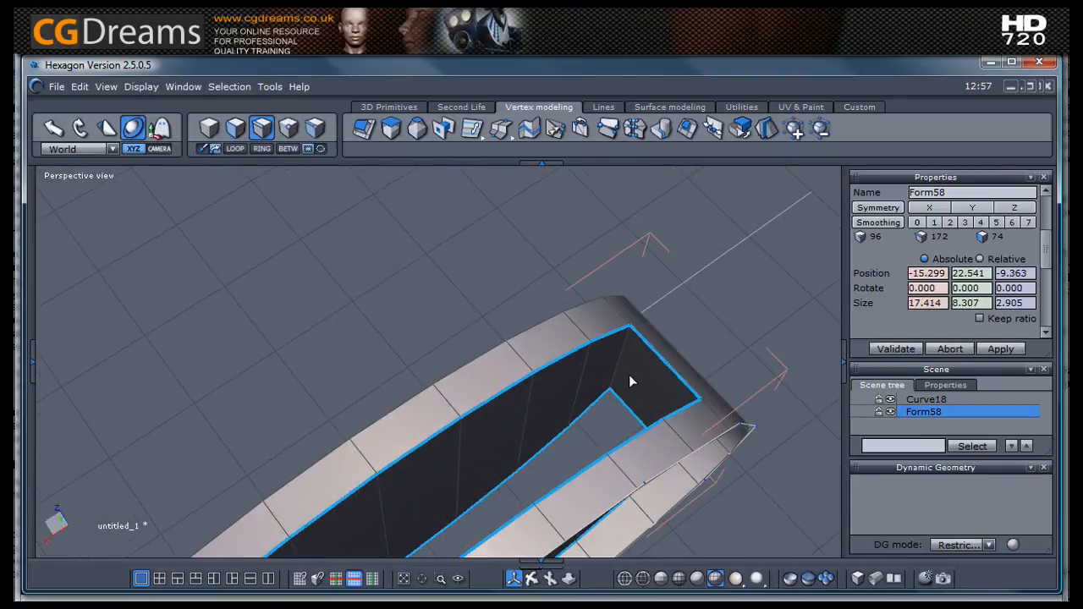
left_click(618, 359, "shift")
scroll(616, 357, "down", 3)
middle_click_drag(391, 385, 573, 238)
scroll(518, 232, "up", 3)
left_click(502, 234, "shift")
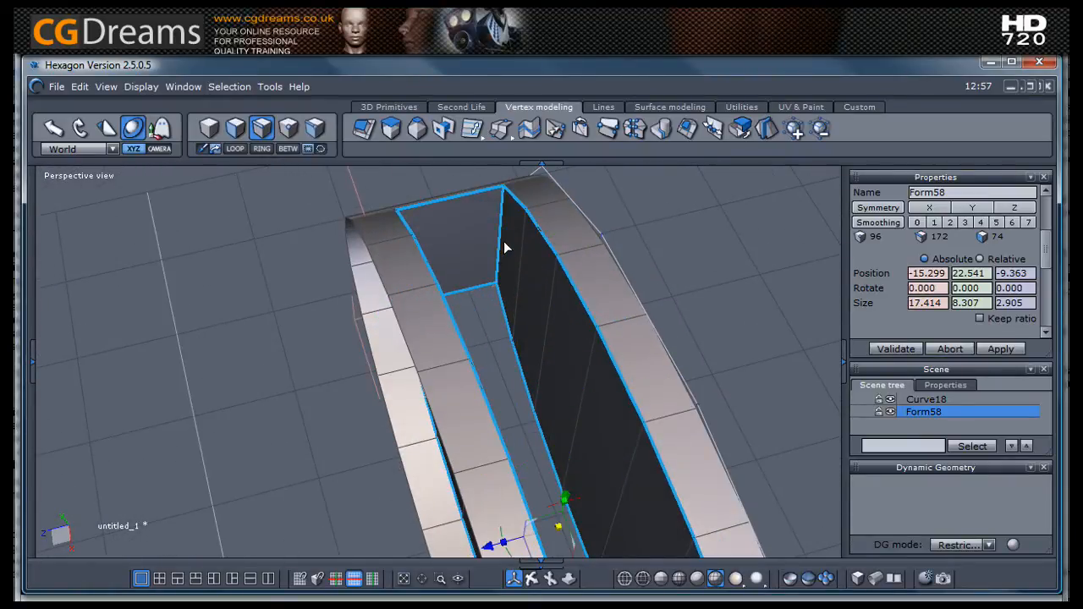
Step: Chamfer the selected opening edges with a radius of 0.329 and a range of 1
scroll(506, 246, "down", 3)
middle_click_drag(575, 338, 77, 355)
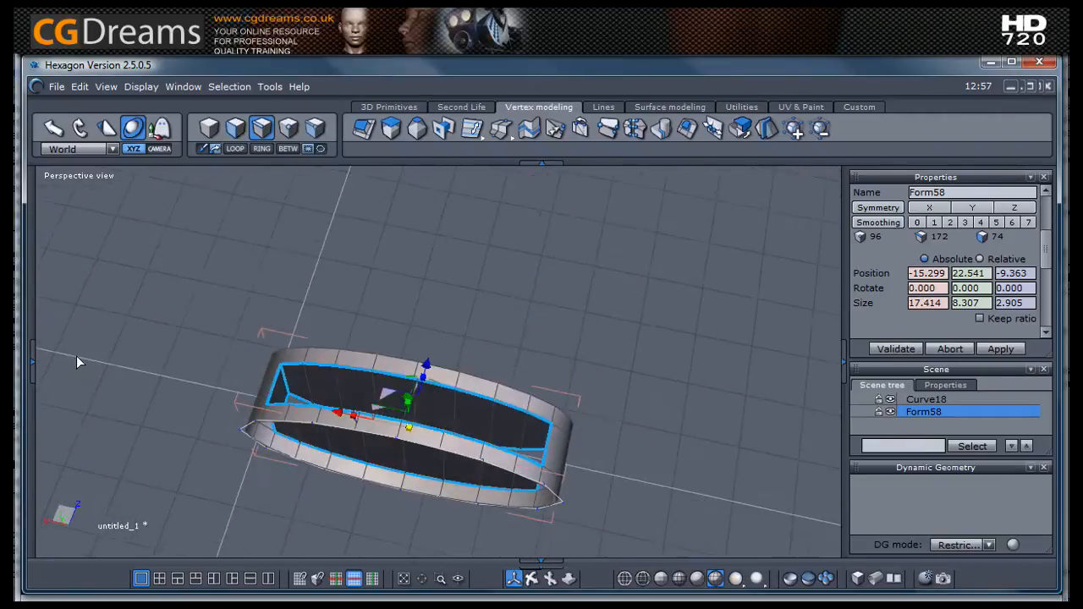
middle_click_drag(588, 479, 626, 443)
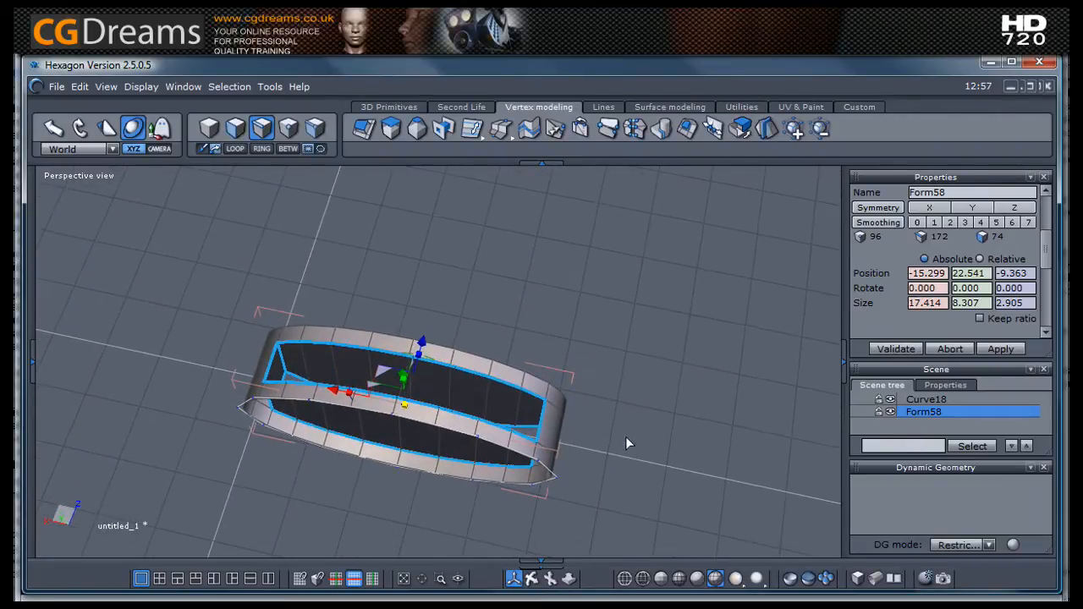
left_click(669, 108)
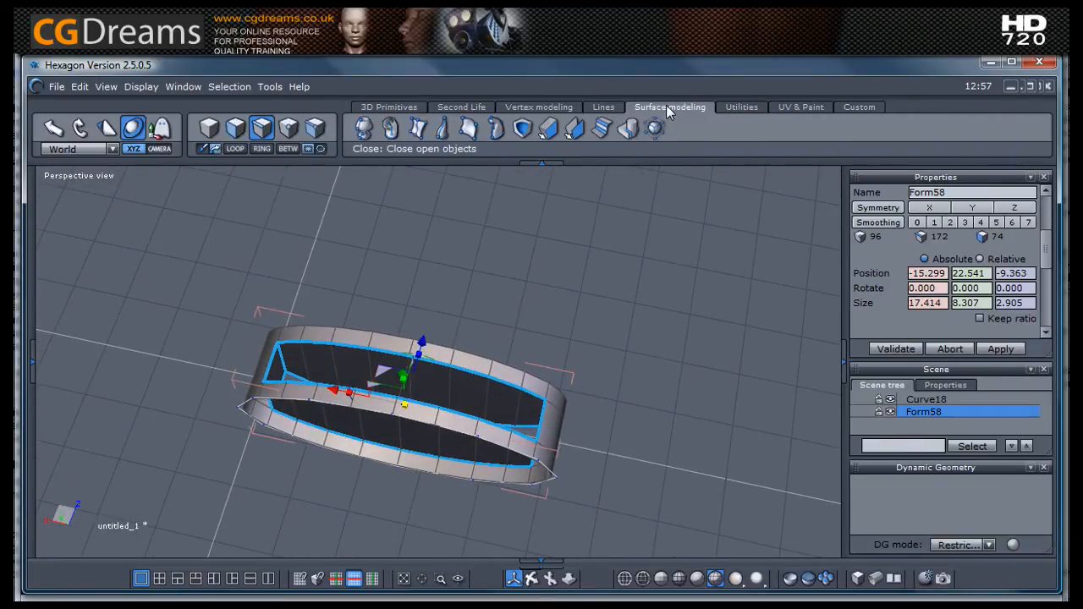
left_click(603, 129)
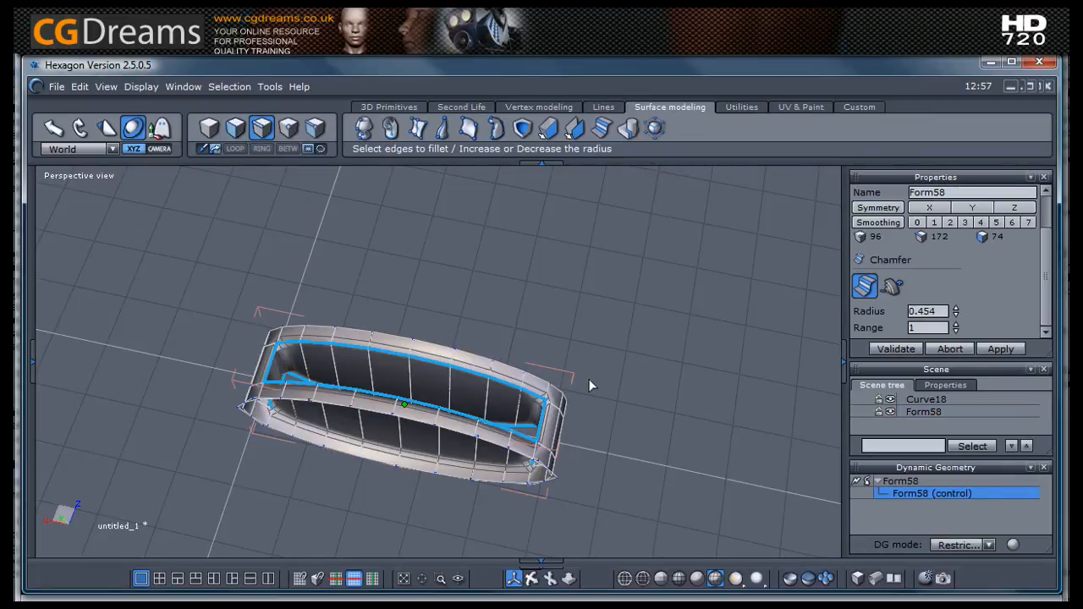
scroll(542, 401, "up", 5)
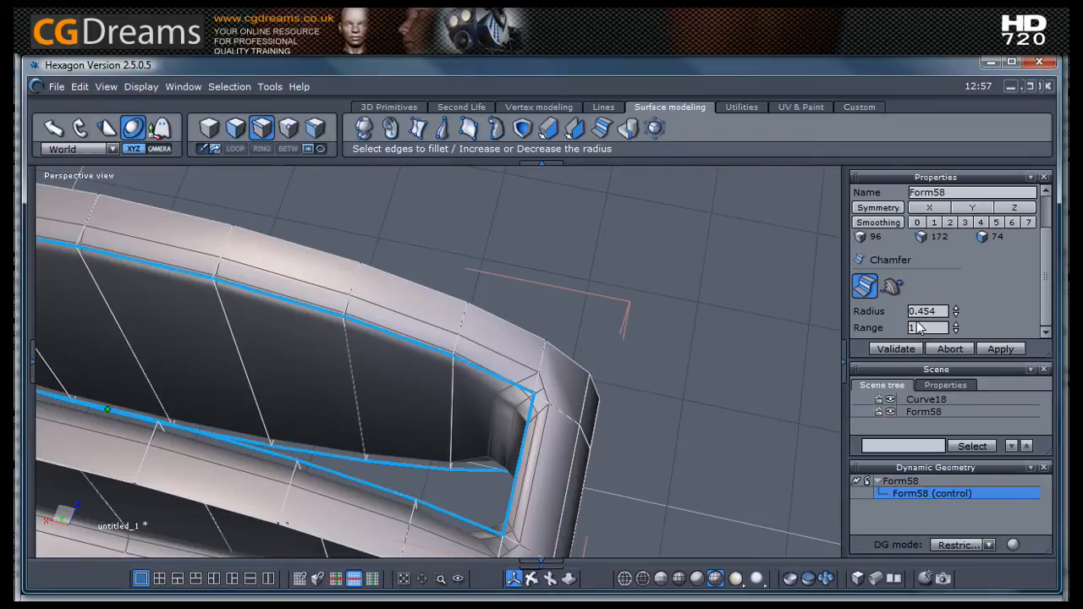
left_click_drag(957, 308, 956, 312)
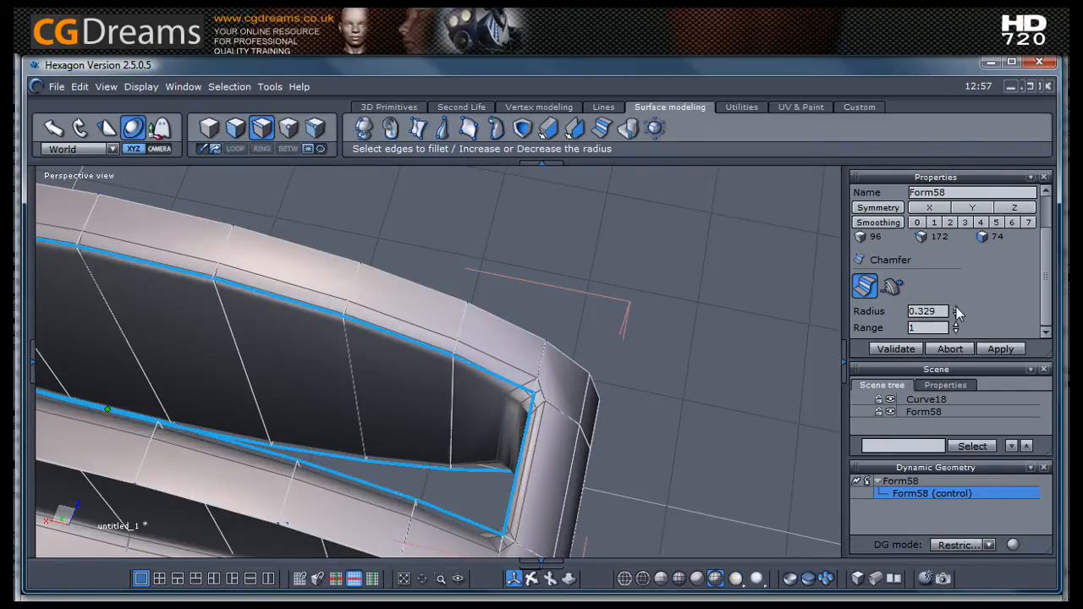
left_click(898, 349)
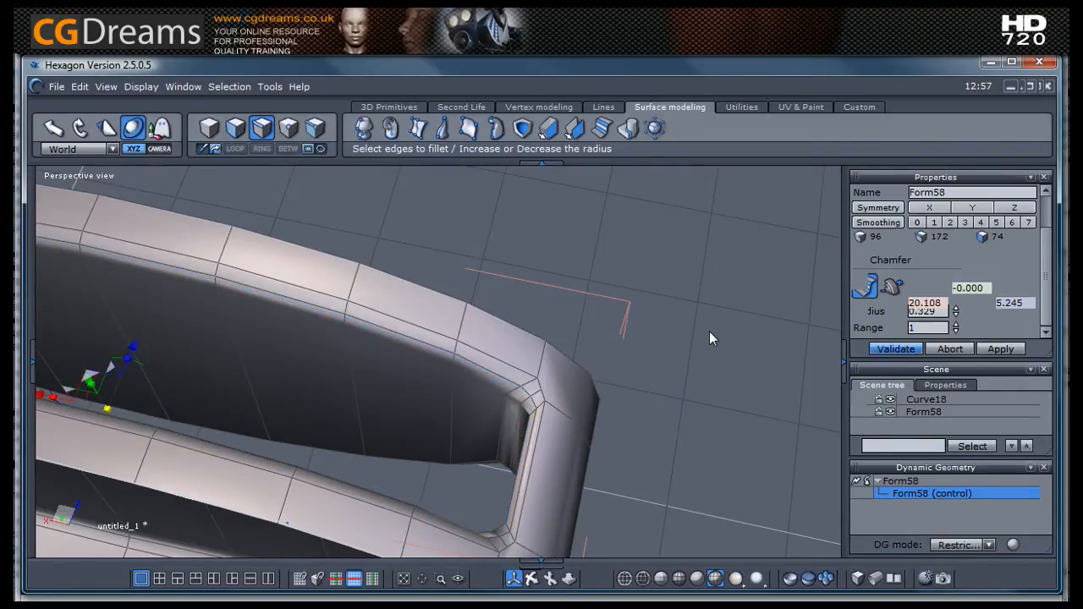
Step: Set the band's smoothing to level 2
scroll(709, 331, "down", 3)
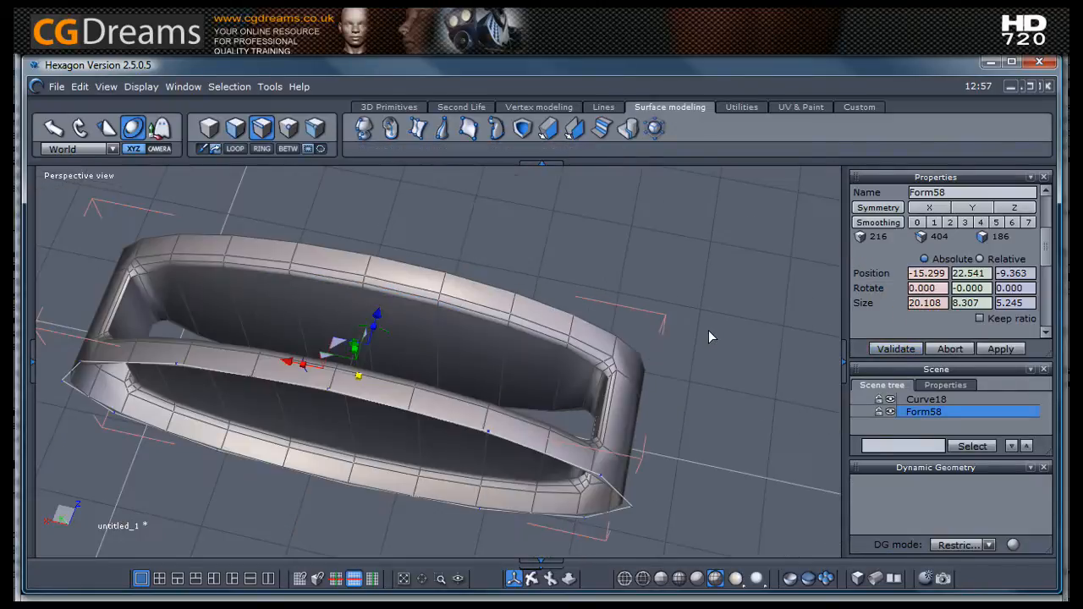
left_click(949, 222)
scroll(559, 264, "down", 2)
middle_click_drag(383, 372, 767, 416)
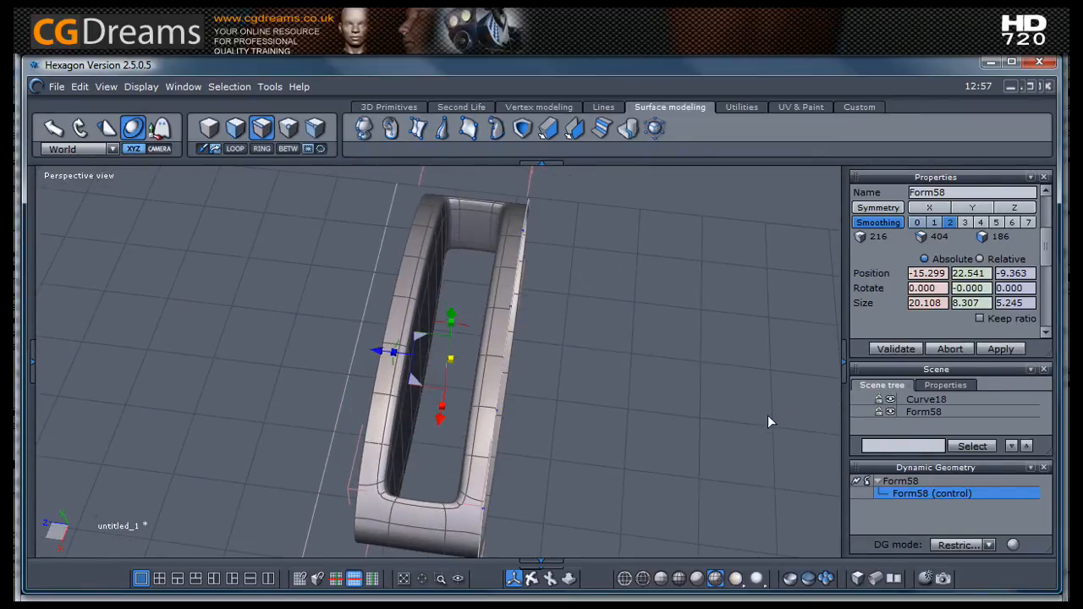
Step: Move Curve18 along the Z axis onto the band's edge, to a Z position of about -7.132
left_click(918, 401)
left_click_drag(450, 364, 330, 369)
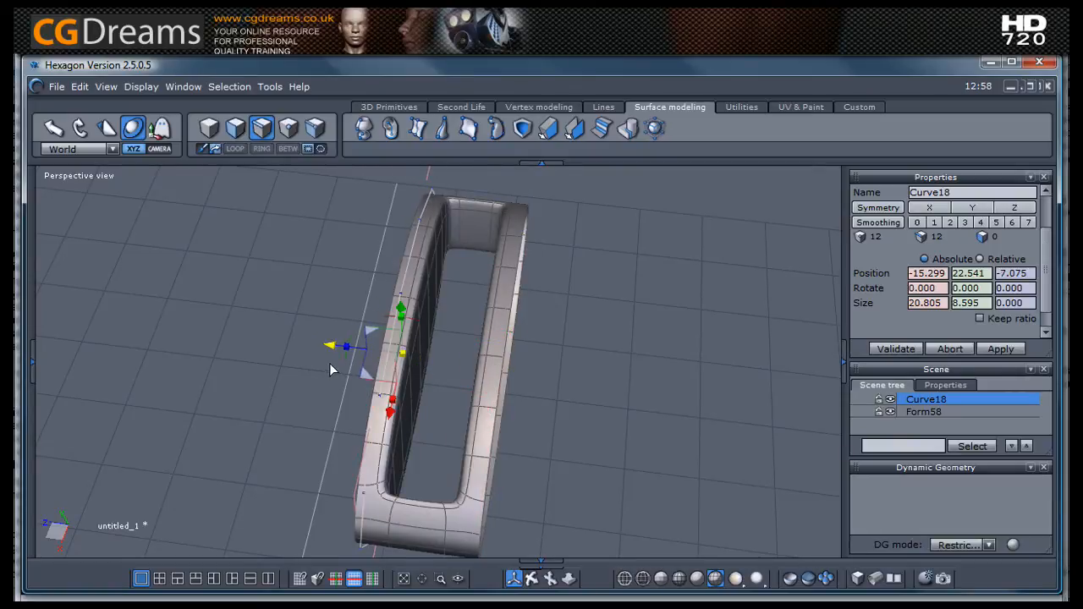
right_click_drag(634, 398, 678, 318)
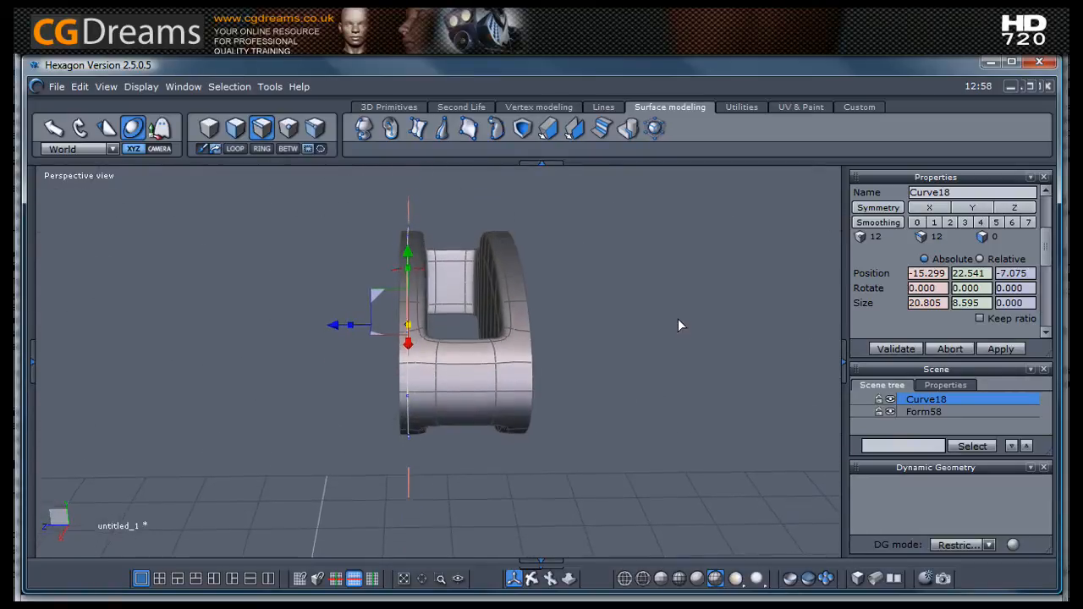
scroll(425, 261, "up", 4)
left_click_drag(321, 395, 324, 398)
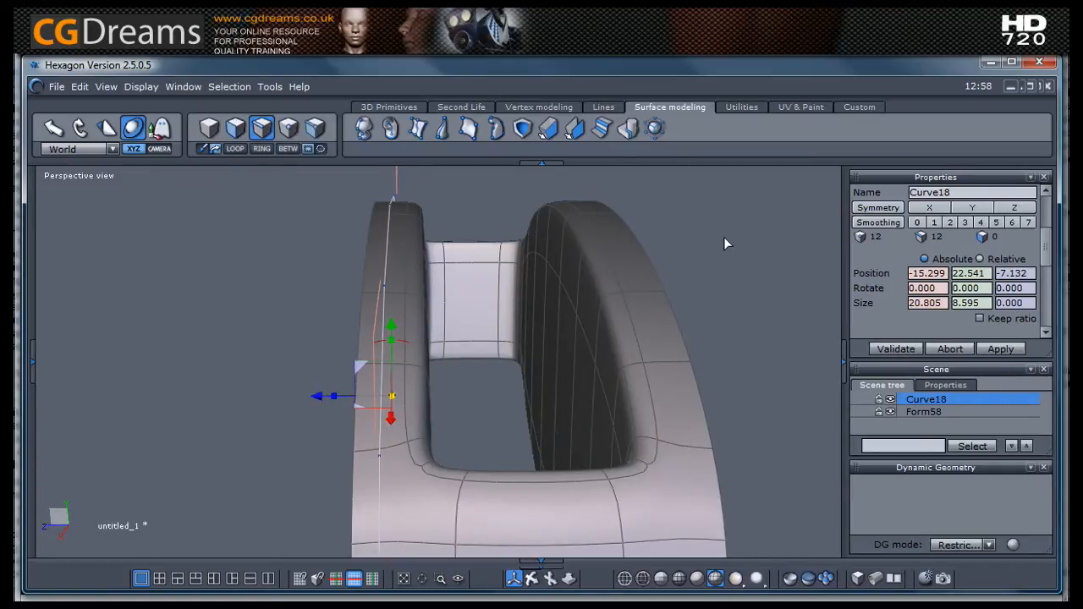
scroll(471, 245, "down", 5)
right_click_drag(620, 265, 549, 400)
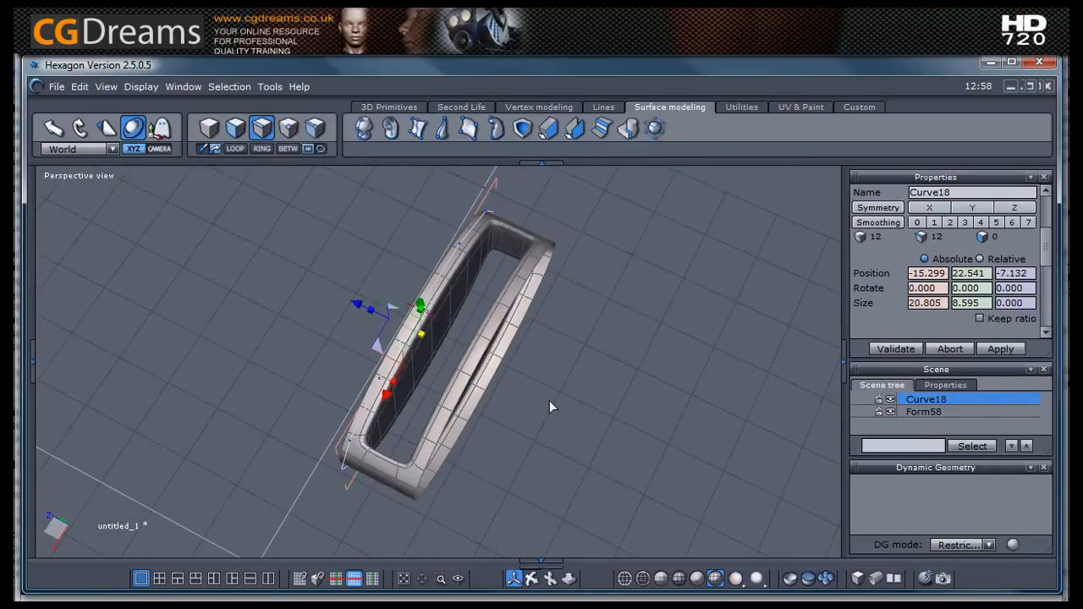
Step: Hide Curve18 so that only the smoothed band is displayed
left_click(891, 399)
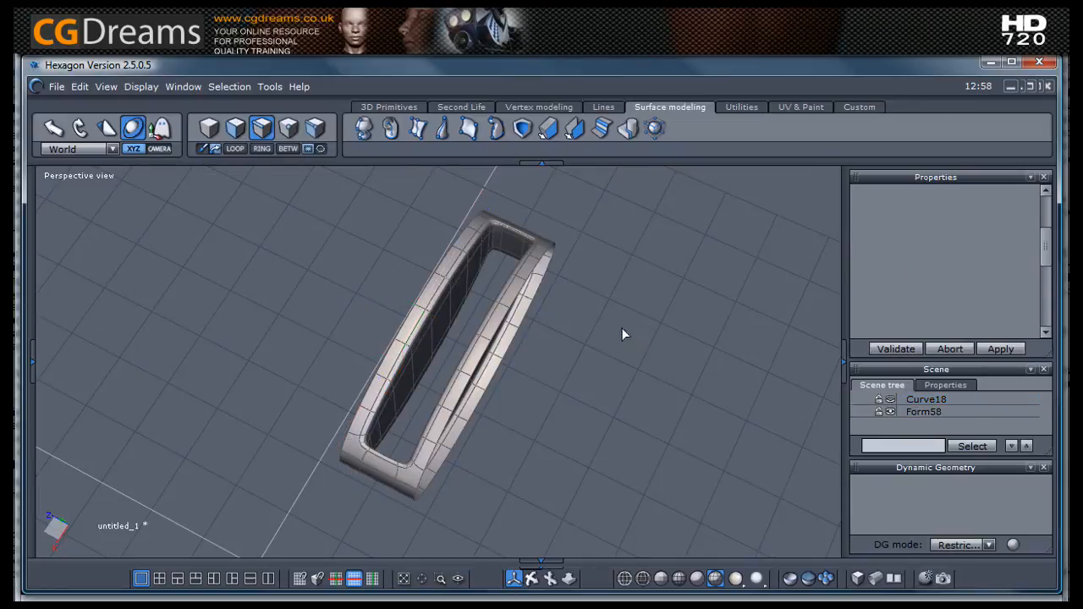
scroll(625, 327, "down", 4)
right_click_drag(626, 325, 584, 283)
middle_click_drag(616, 362, 543, 387)
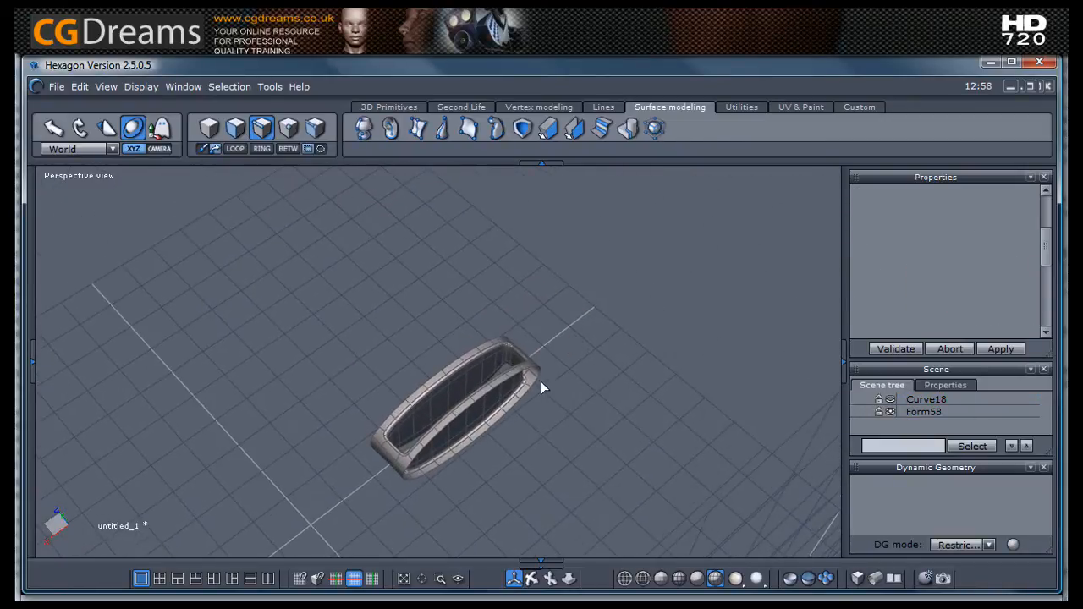
Step: Select Form58 and Curve18 together as whole objects and rotate them 90 degrees about the Y axis
key("F4")
left_click(507, 402)
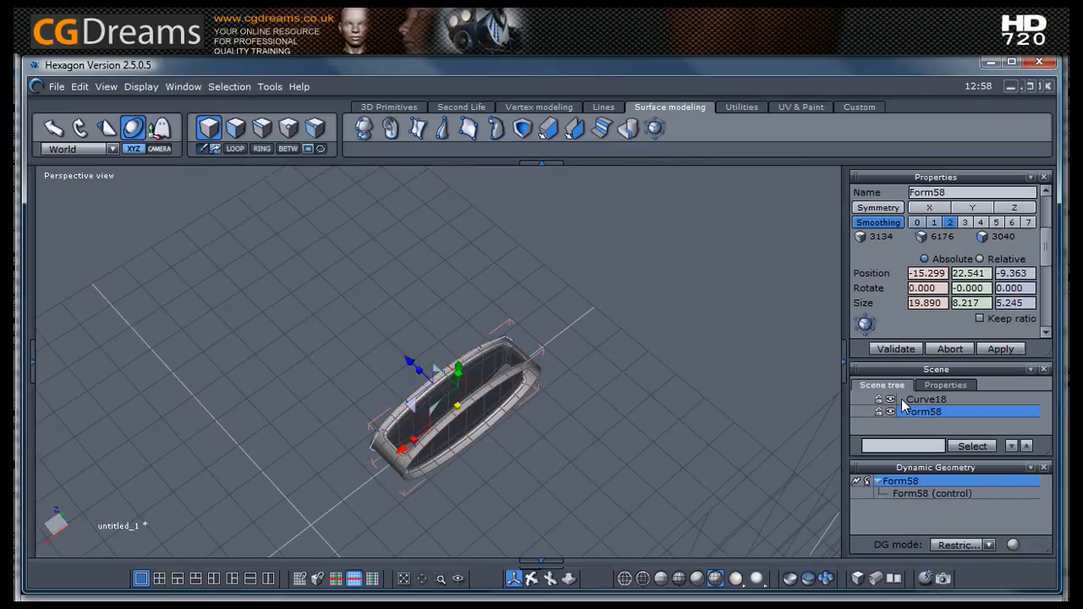
left_click(907, 401, "shift")
right_click_drag(574, 445, 615, 409)
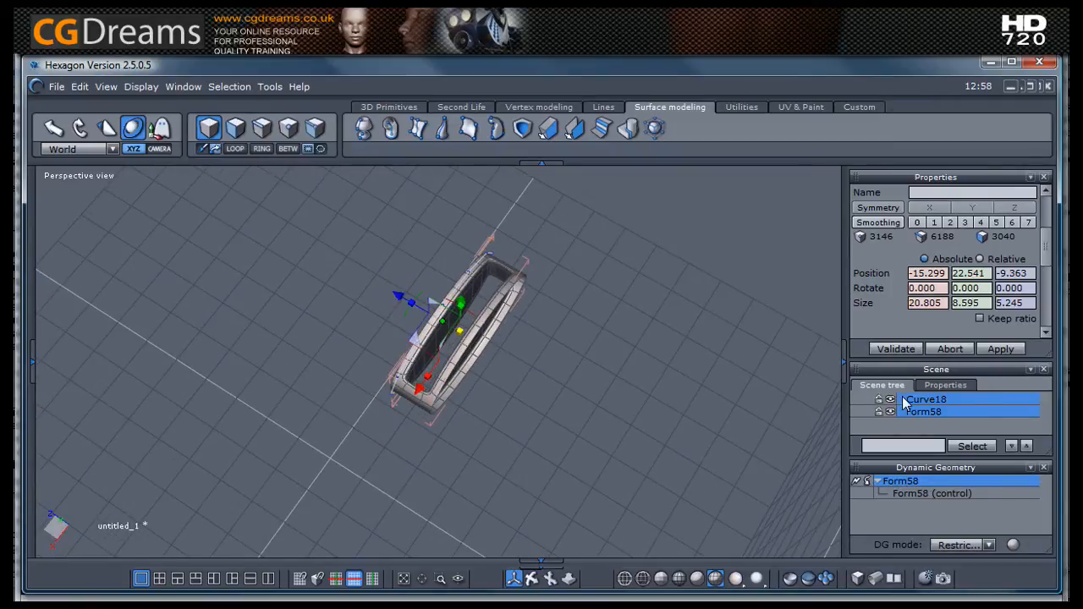
scroll(417, 373, "up", 2)
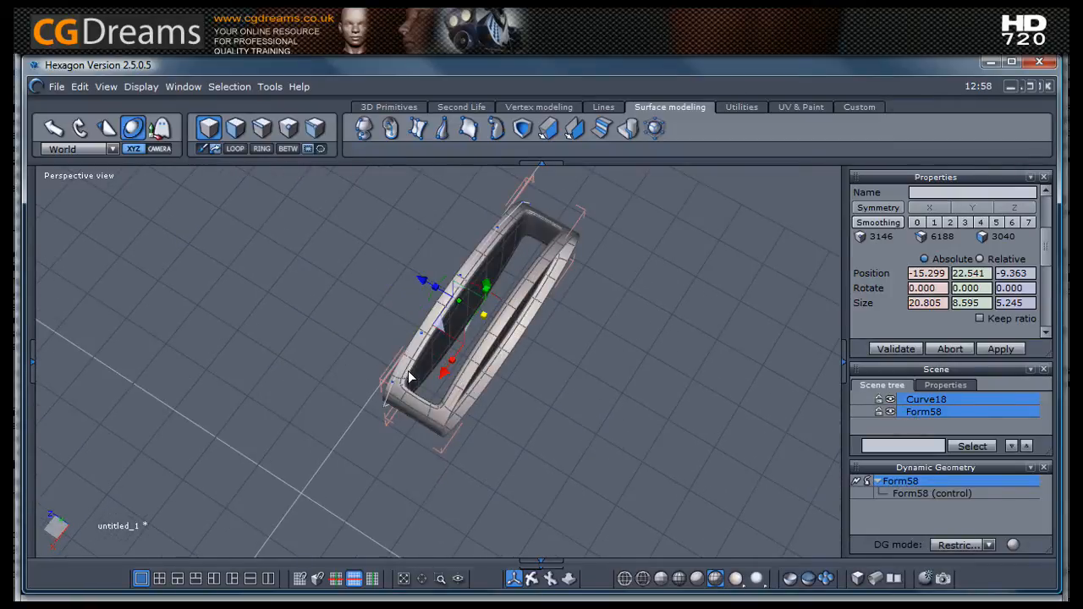
left_click_drag(432, 309, 549, 256)
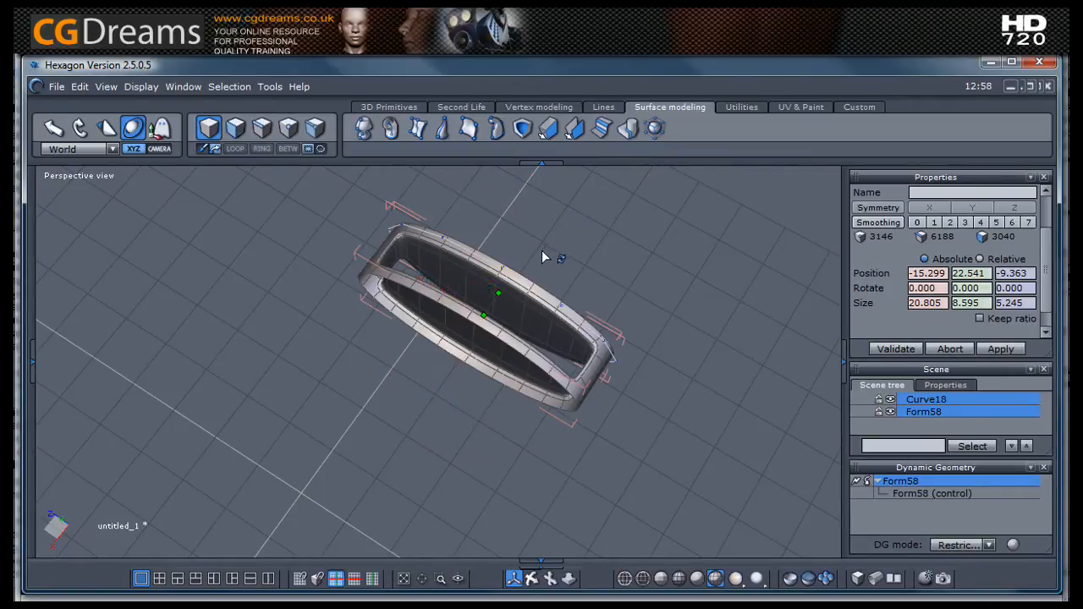
Step: Hide Curve18 and select only Form58
middle_click_drag(640, 394, 595, 389)
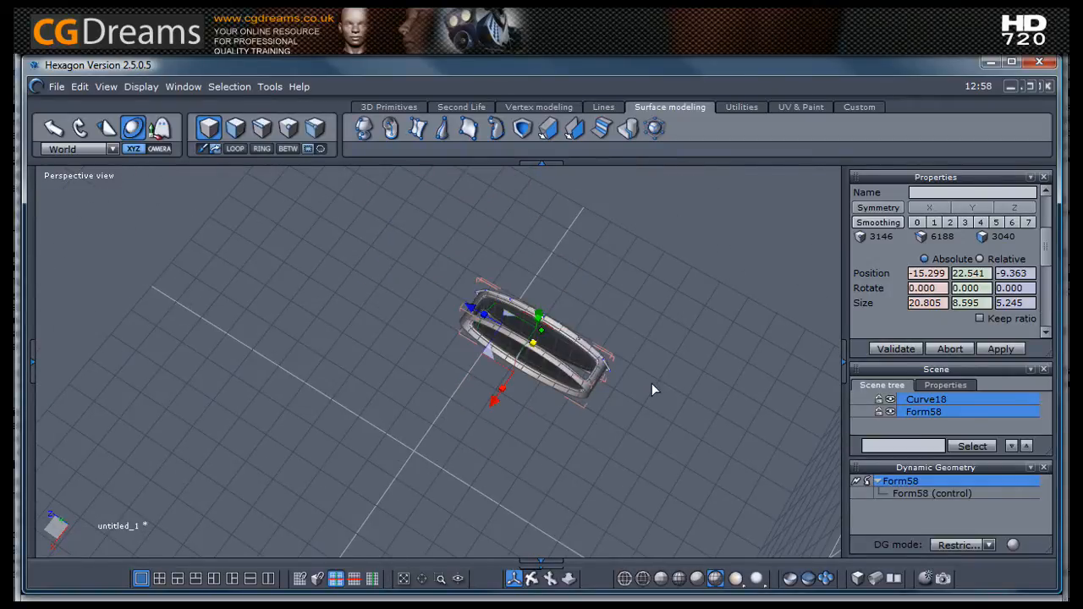
middle_click_drag(702, 385, 528, 422)
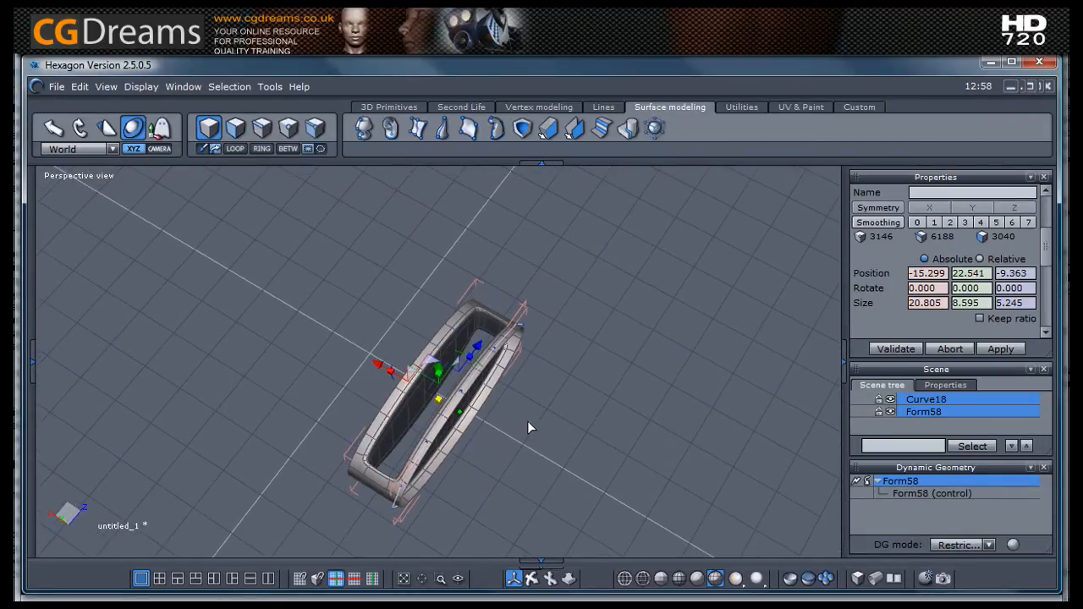
left_click(910, 412)
scroll(464, 349, "down", 2)
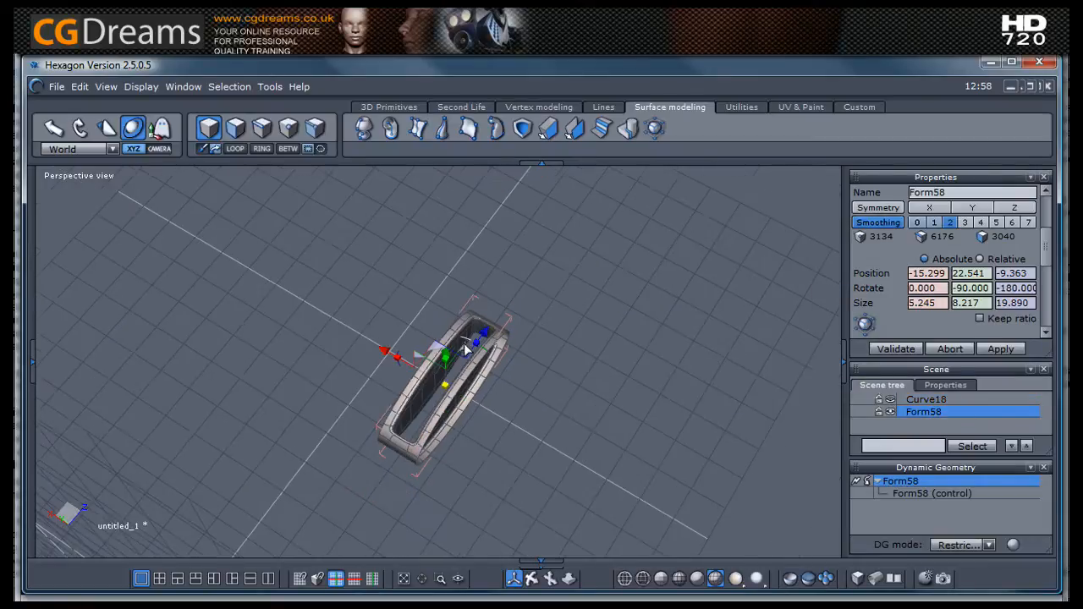
Step: Duplicate Form58 into six additional copies set side by side along X, with an offset of 5.245
middle_click_drag(648, 183, 499, 254)
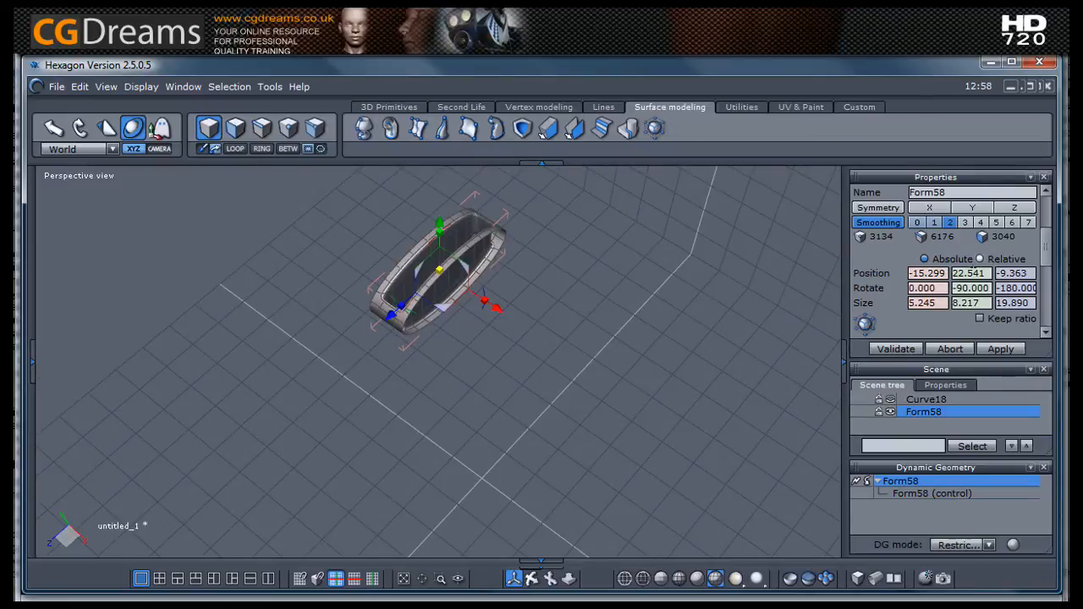
middle_click_drag(846, 380, 613, 349)
scroll(497, 284, "down", 4)
scroll(244, 217, "up", 4)
middle_click_drag(548, 323, 542, 391)
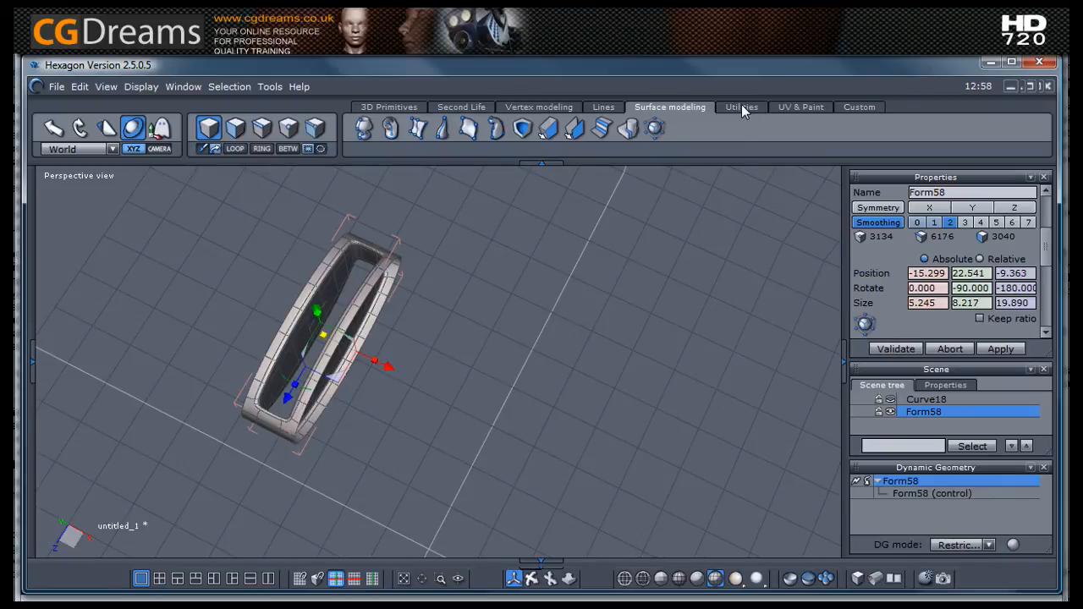
left_click(742, 109)
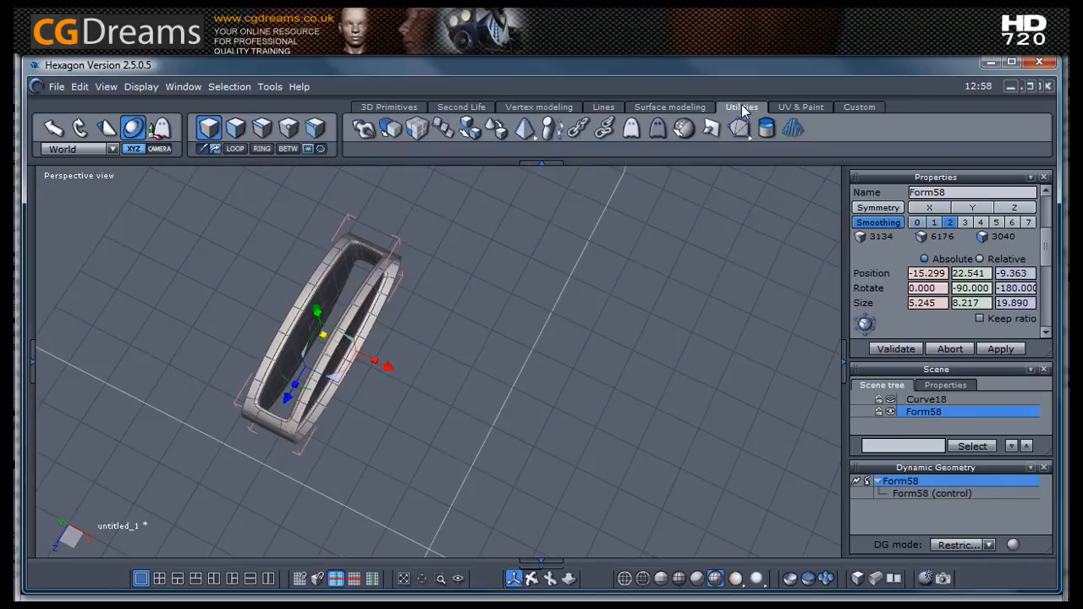
left_click(417, 128)
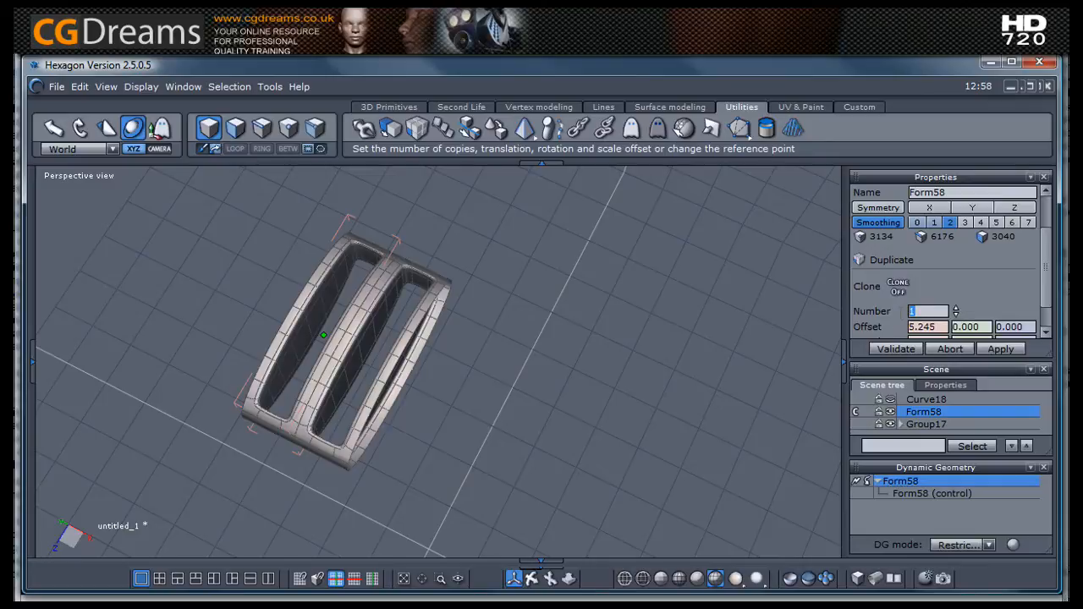
type("6")
left_click(896, 350)
scroll(518, 230, "down", 3)
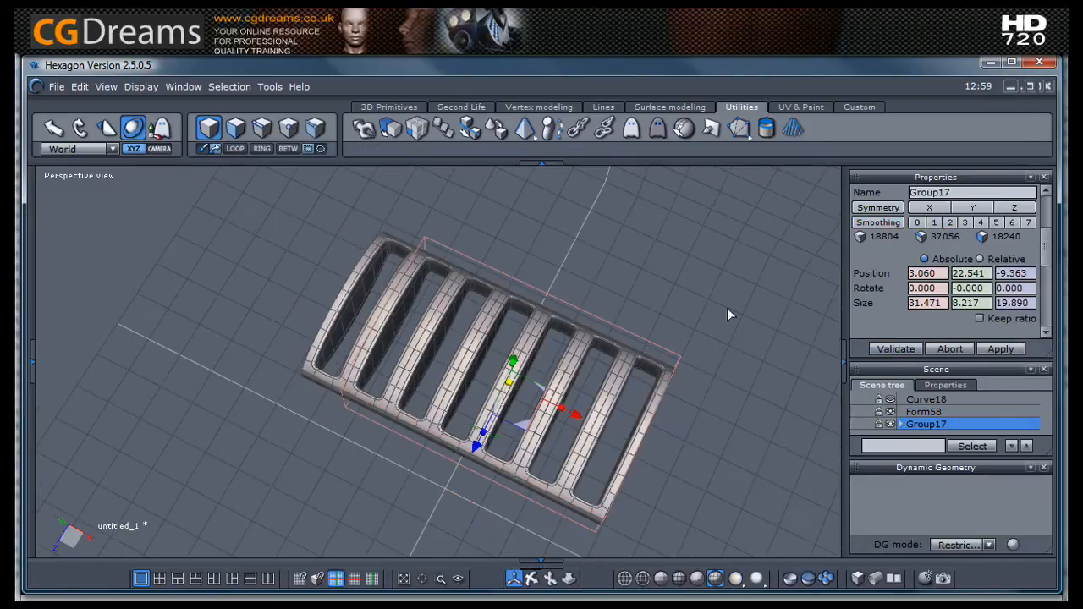
Step: Weld the group of copies and the original Form58 into a single object
right_click_drag(727, 308, 796, 247)
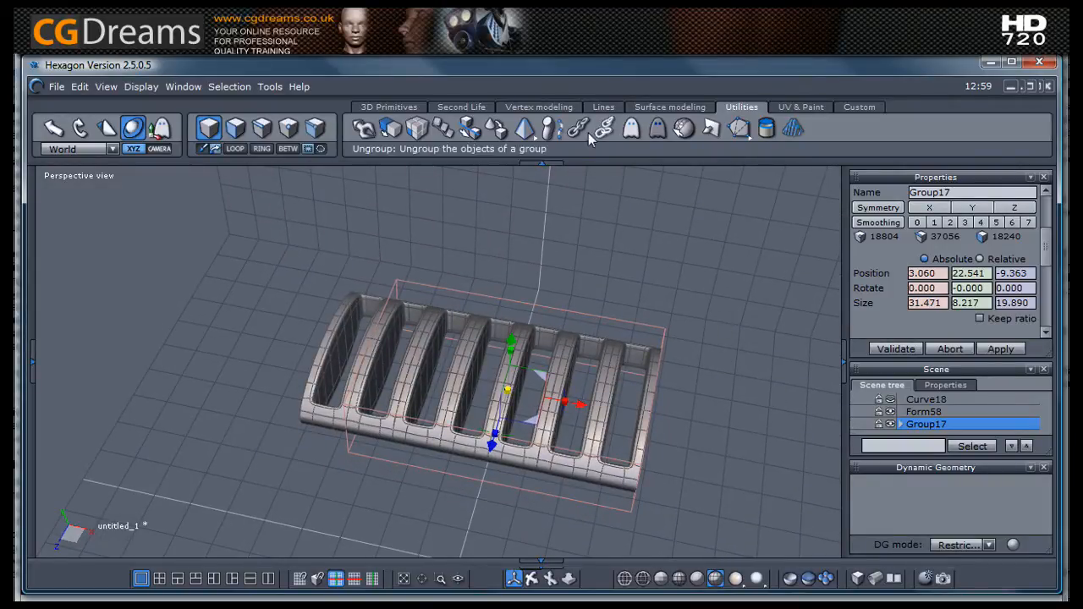
left_click(529, 107)
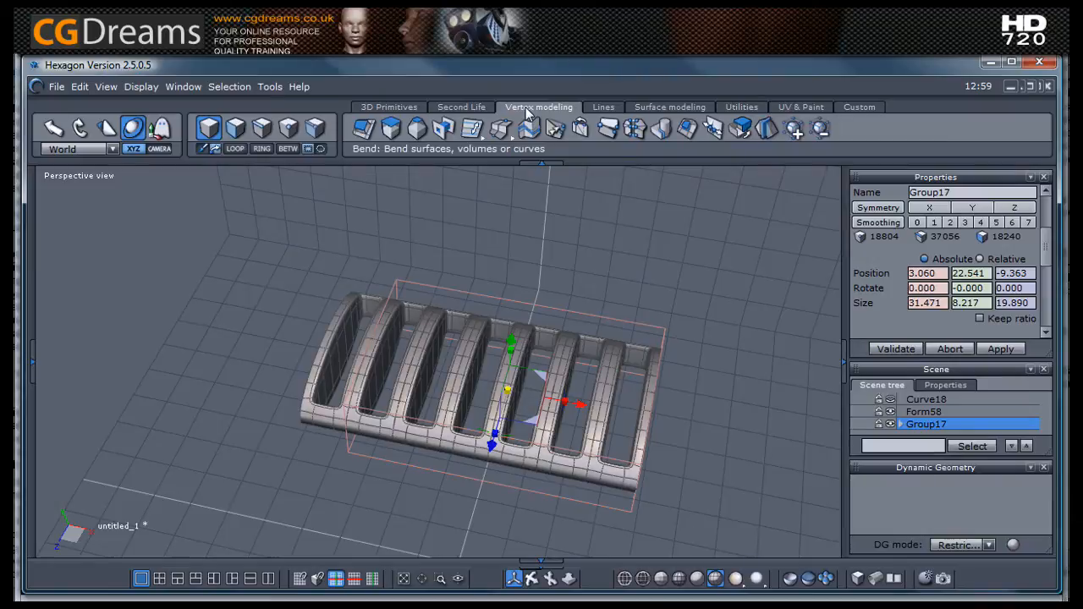
left_click(662, 131)
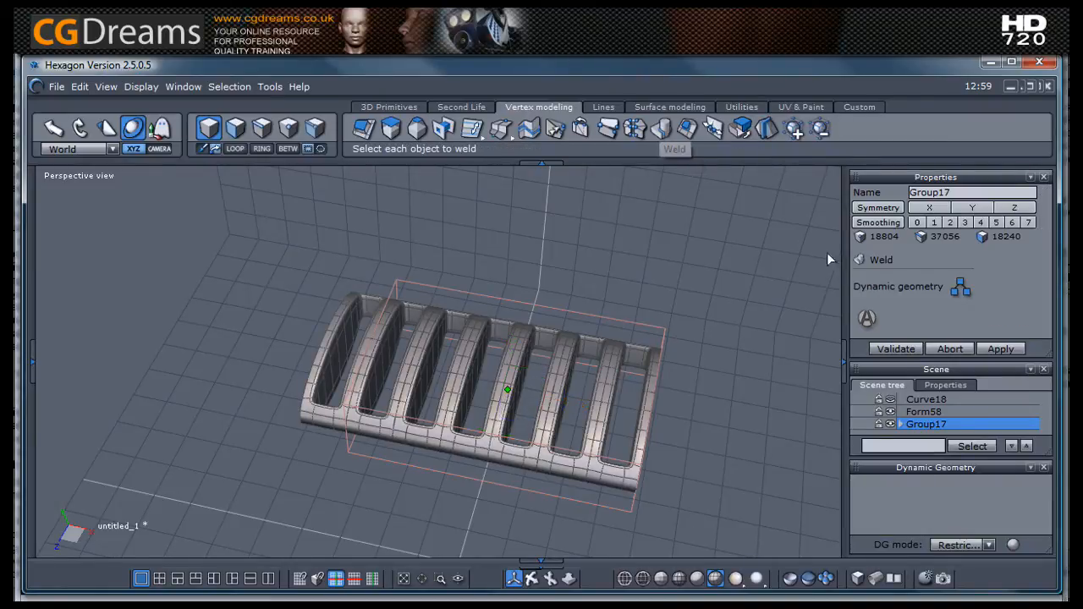
left_click(874, 323)
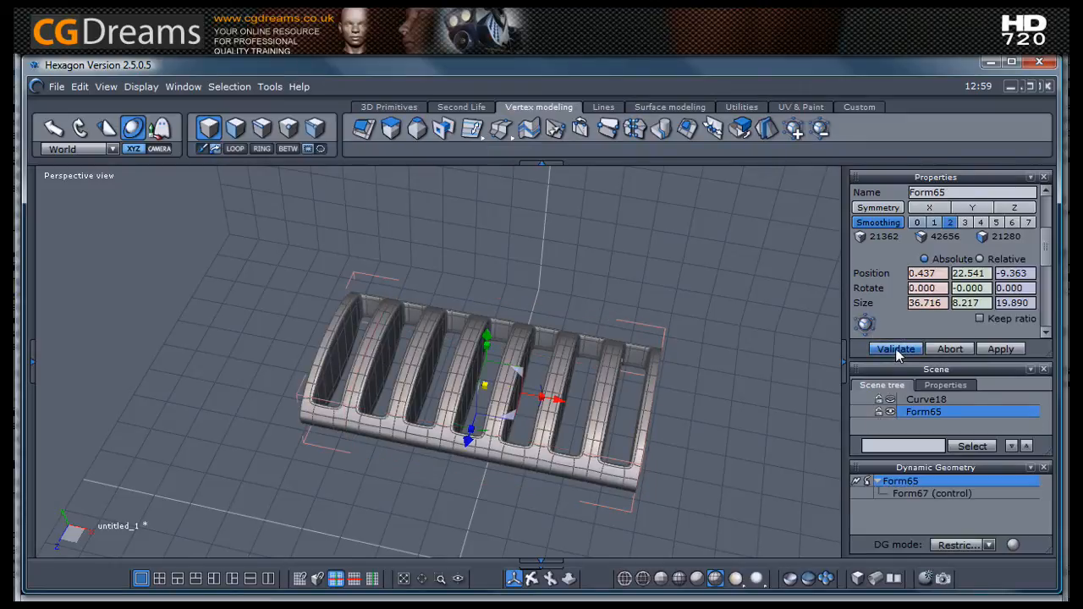
Step: Check Curve18 against the open end of the welded body from several angles and hide it again
middle_click_drag(646, 371, 698, 445)
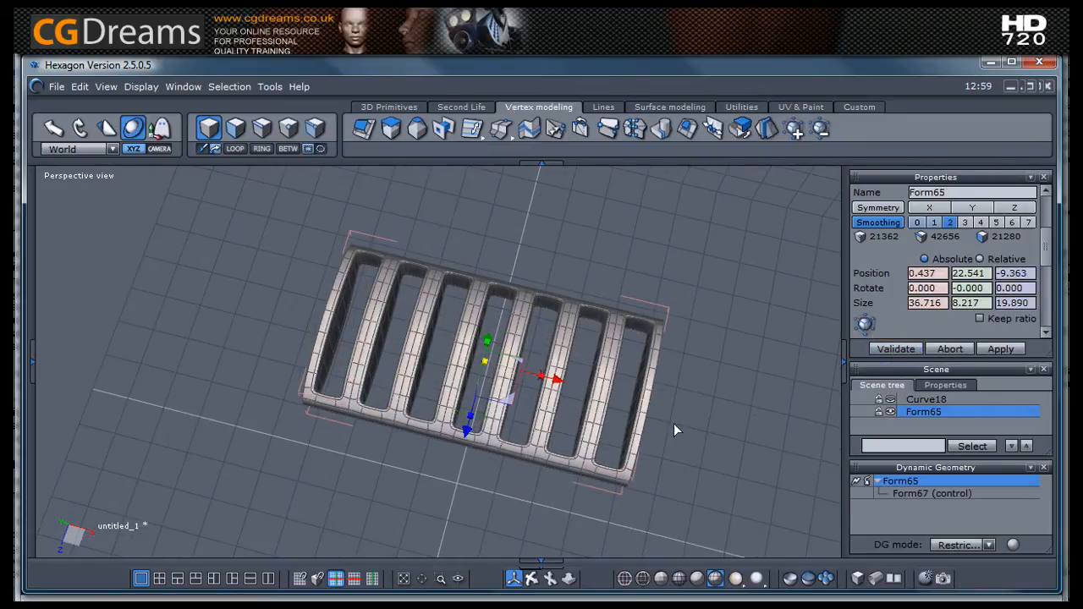
middle_click_drag(599, 458, 611, 415)
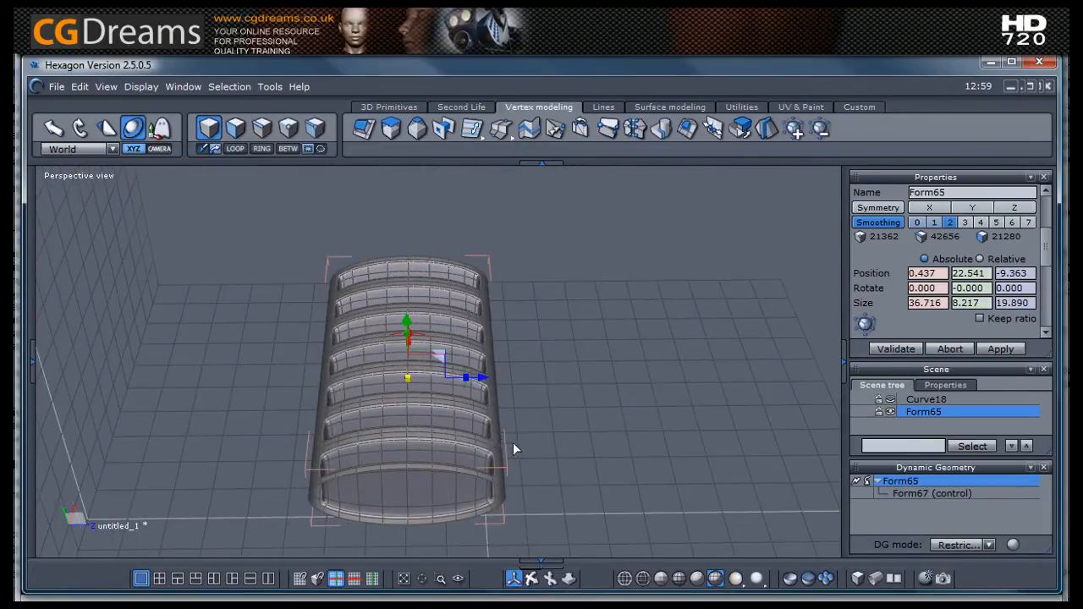
middle_click_drag(513, 445, 721, 471)
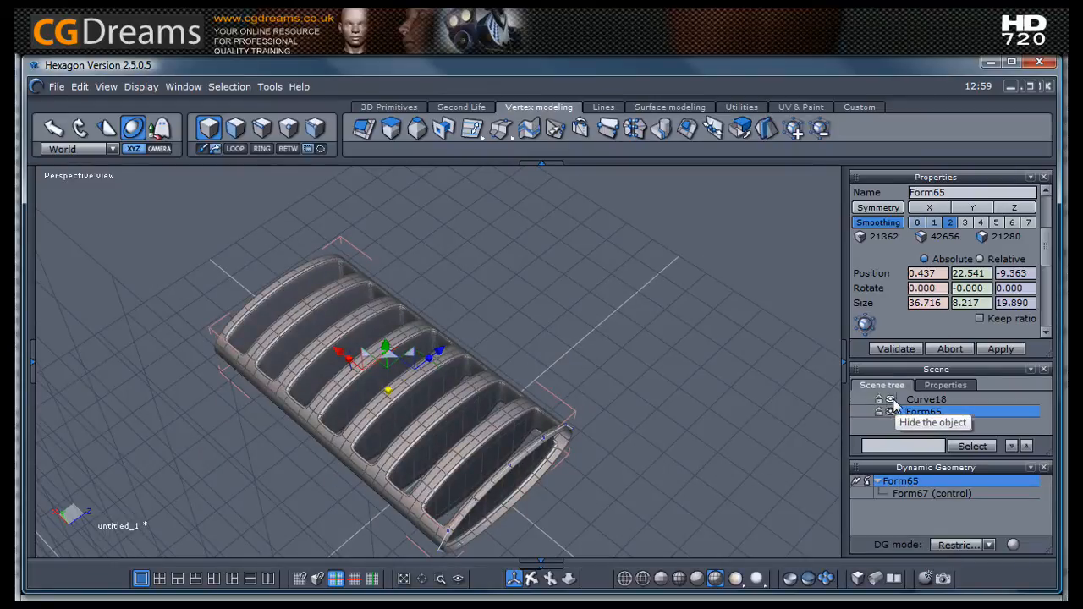
middle_click_drag(576, 444, 535, 386)
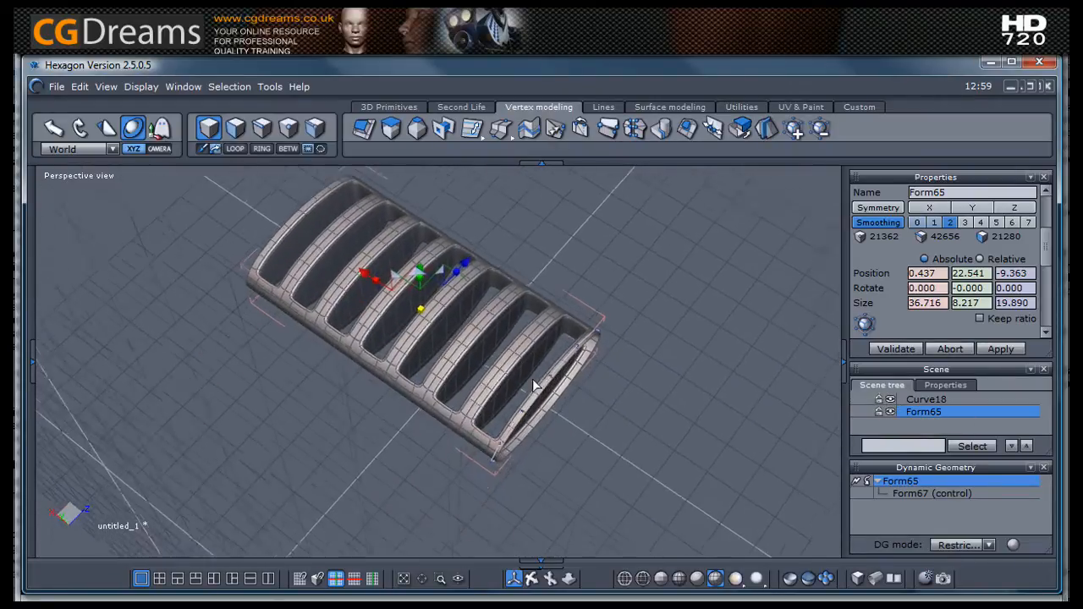
scroll(539, 412, "up", 5)
left_click(890, 401)
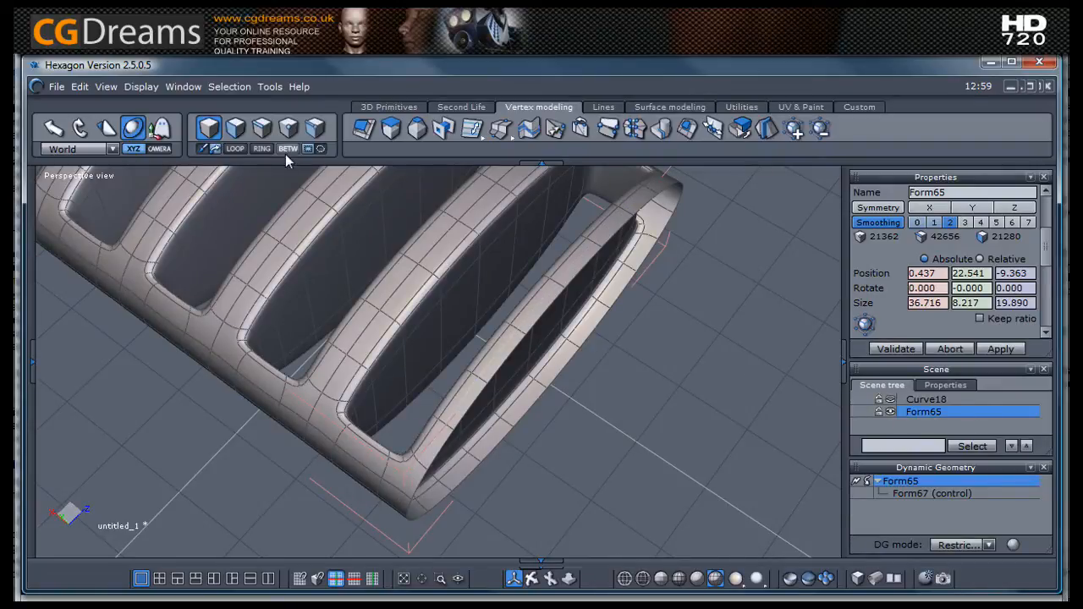
Step: Select the edge loop around one open end of the body and extrude it inward to about 4.15 by 10.05
left_click(305, 225)
left_click(304, 222)
left_click(262, 127)
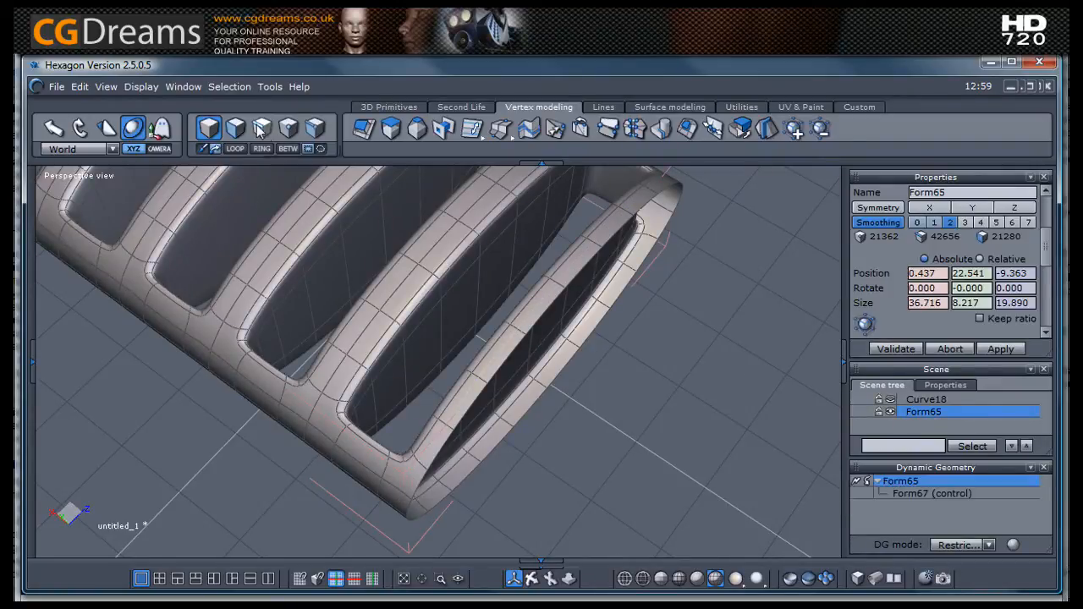
left_click(502, 370)
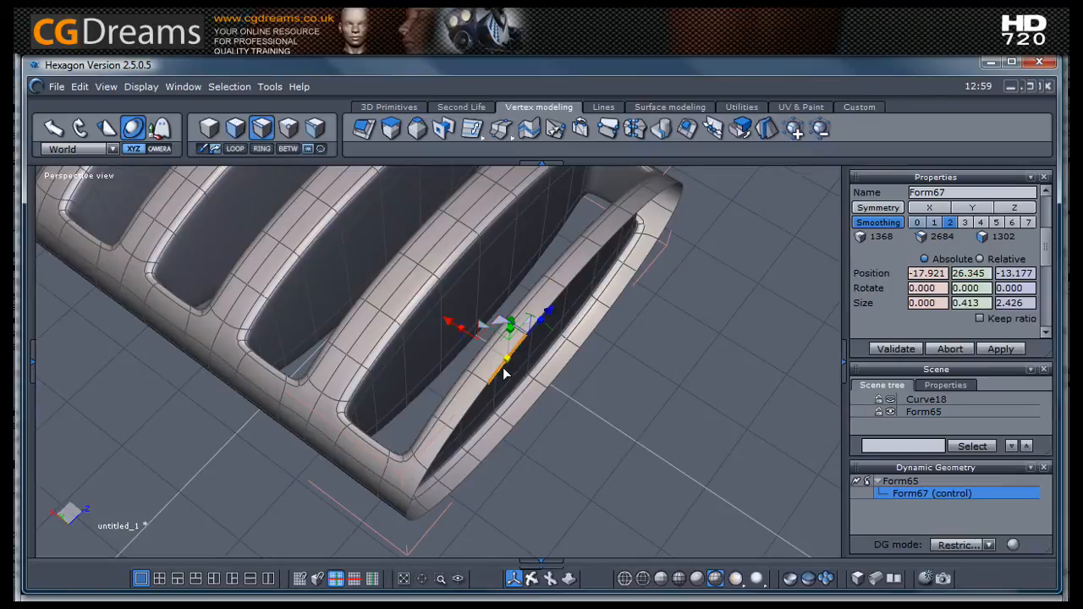
scroll(504, 373, "up", 2)
double_click(504, 373)
scroll(564, 397, "down", 4)
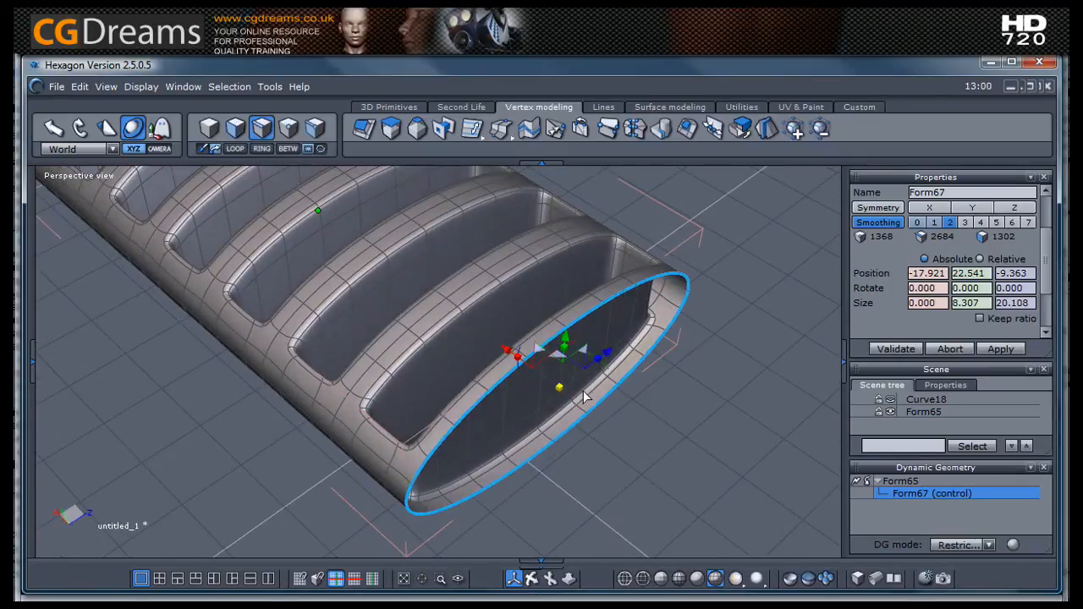
scroll(583, 397, "up", 2)
left_click_drag(552, 386, 531, 468, "ctrl")
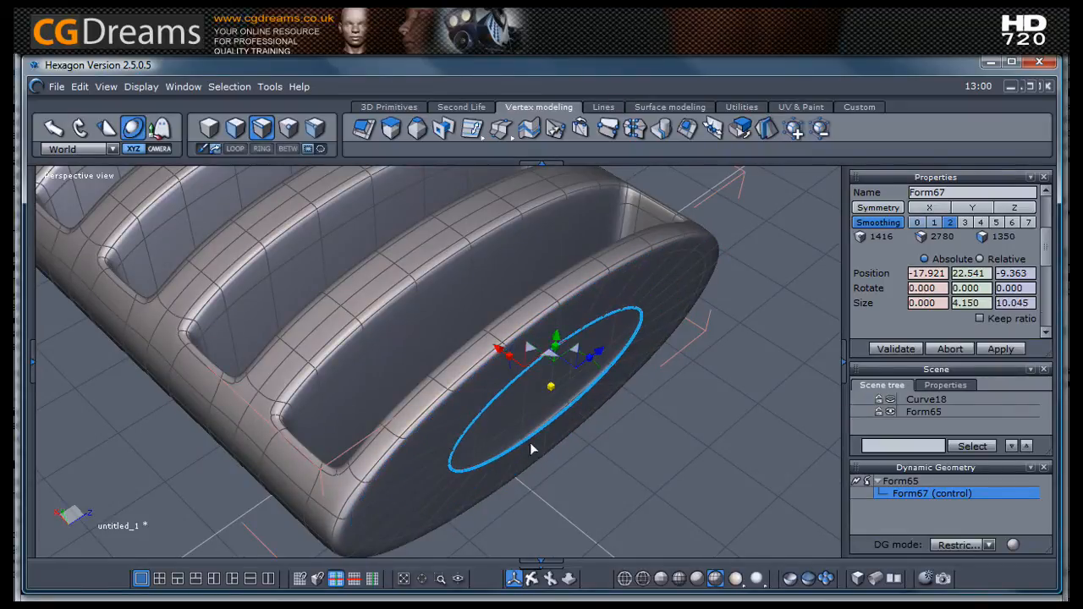
Step: Extrude the inner loop into the body to an X position of about -17.273, and extrude it inward to about 0.72 by 1.74
left_click_drag(498, 356, 499, 355, "ctrl")
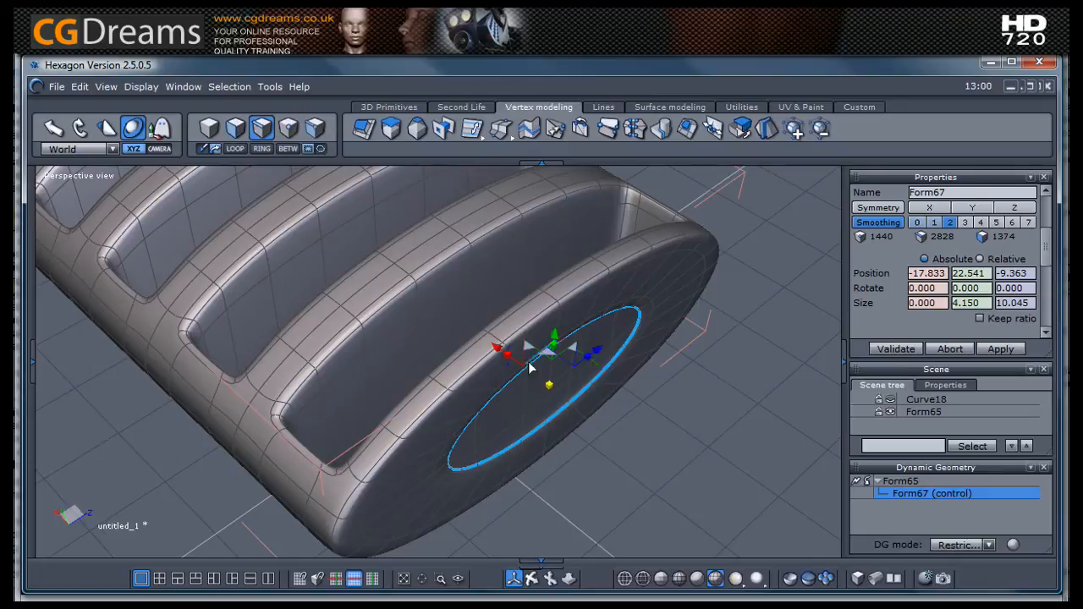
left_click_drag(499, 354, 484, 340)
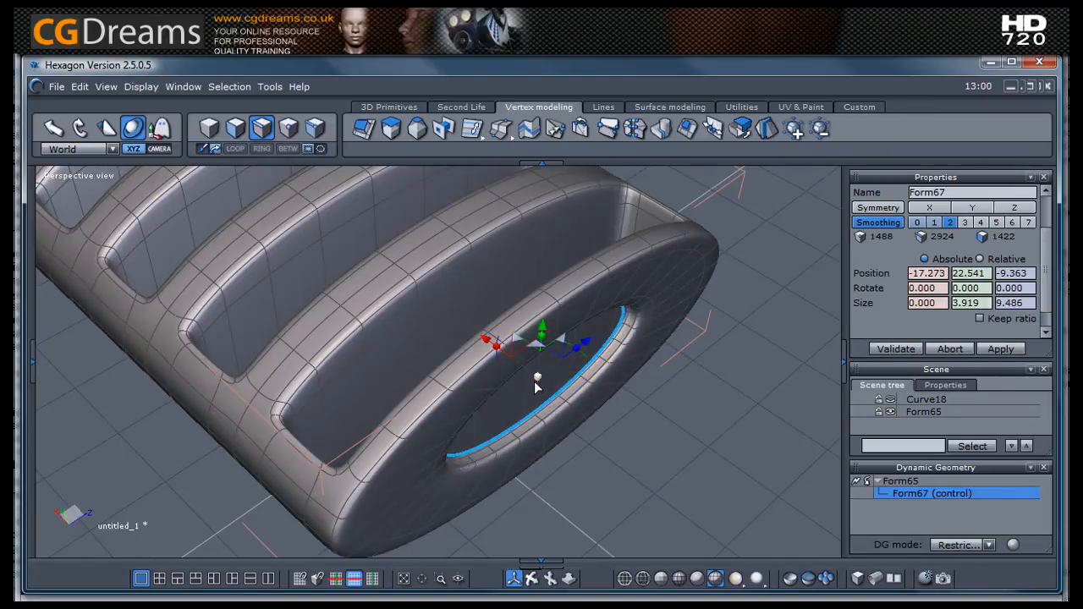
left_click_drag(536, 379, 352, 599)
middle_click_drag(651, 460, 650, 437)
scroll(650, 444, "up", 6)
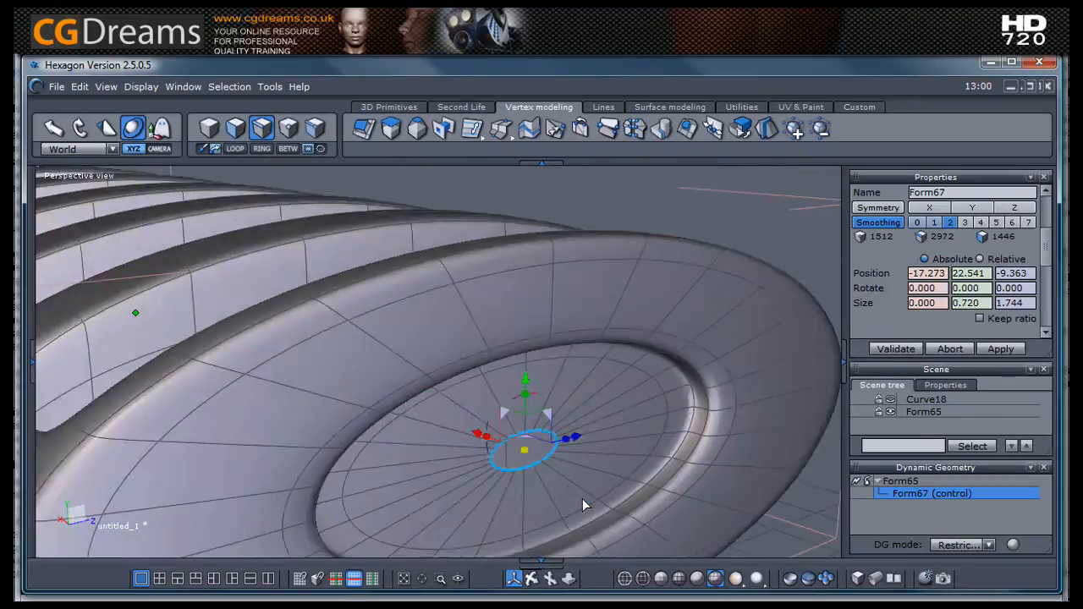
Step: Close the small centre hole by welding its ring of points together with a distance threshold of about 1.382
left_click(288, 134)
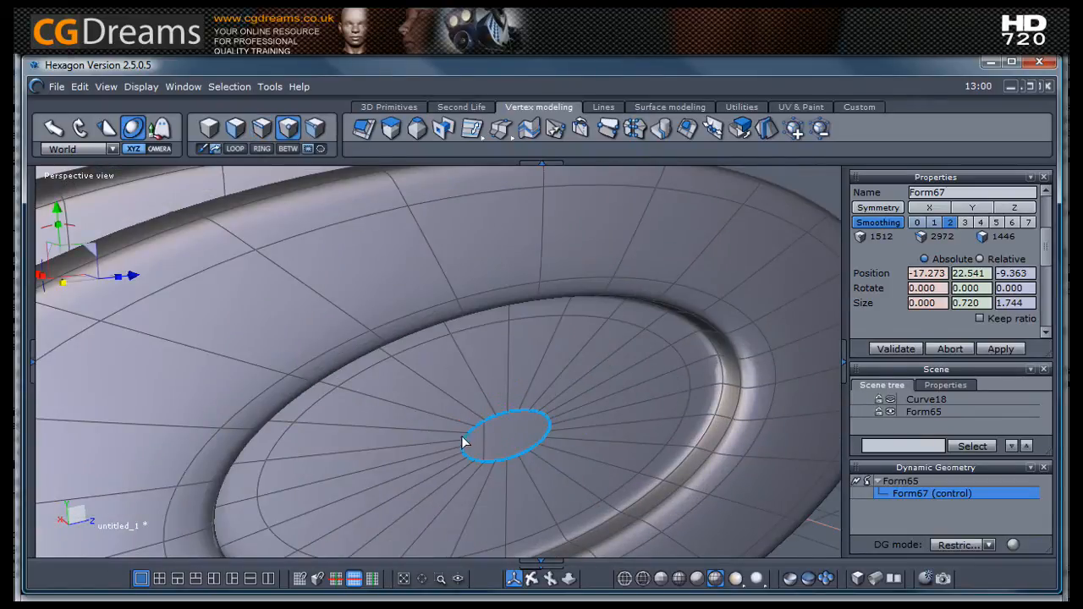
middle_click_drag(462, 437, 558, 504)
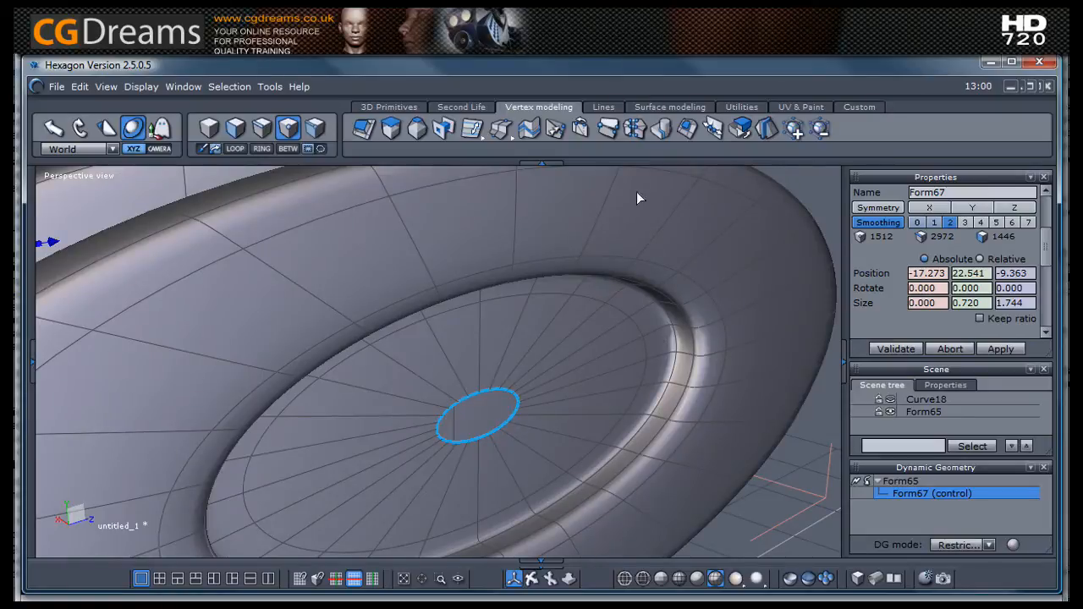
left_click(635, 130)
left_click_drag(389, 376, 554, 472)
middle_click_drag(554, 471, 695, 483)
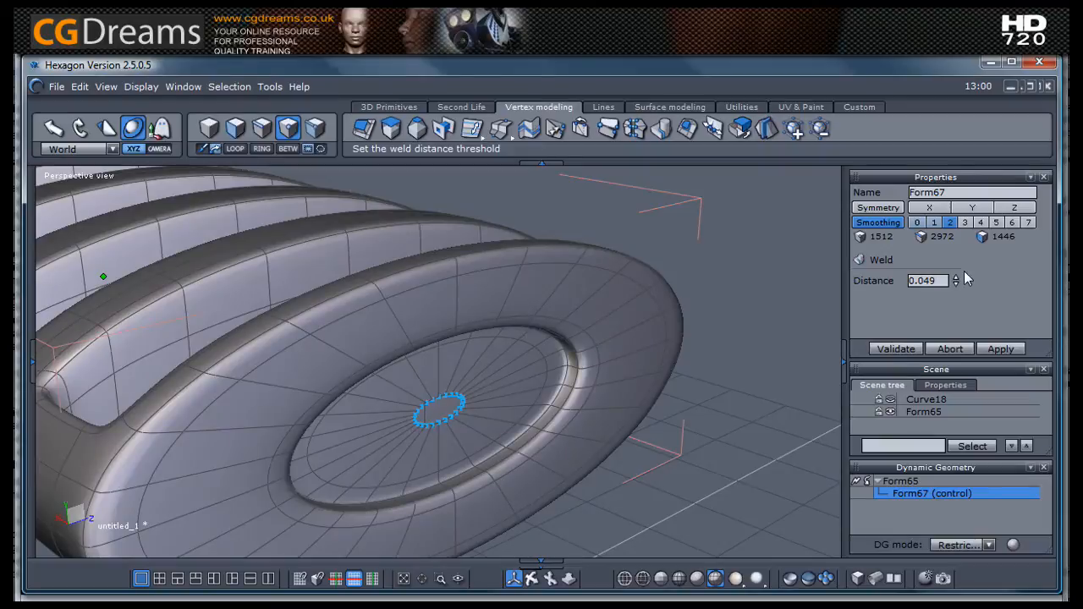
left_click_drag(956, 281, 956, 228)
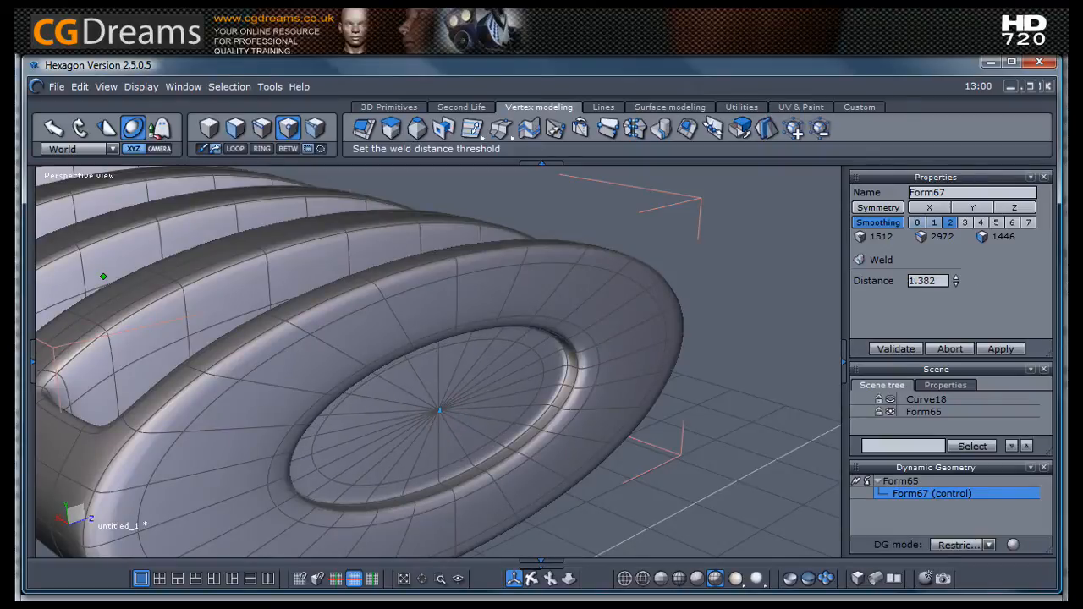
scroll(472, 455, "up", 2)
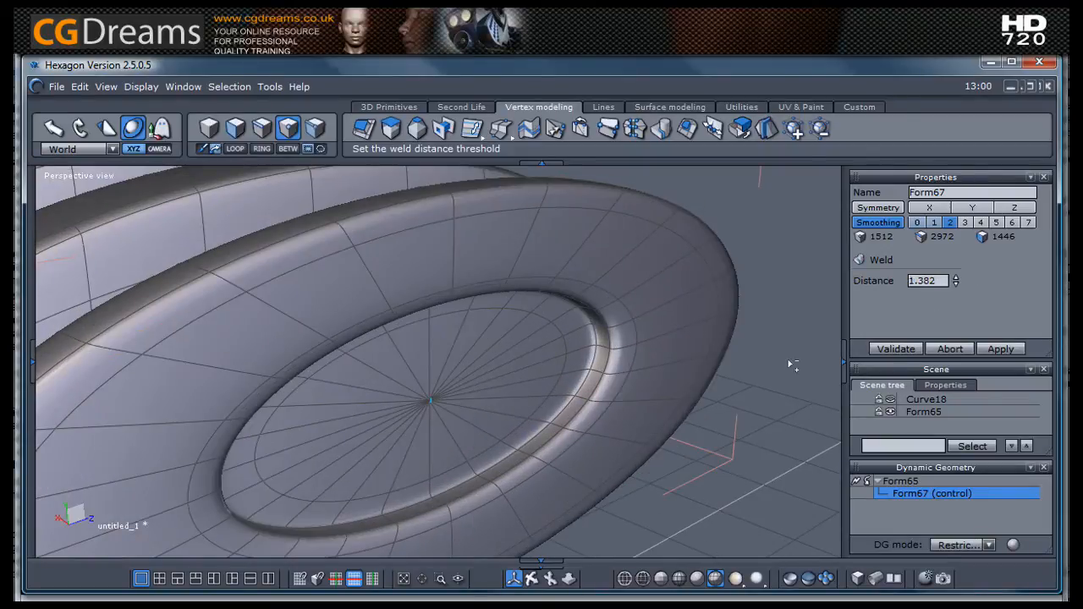
left_click(896, 351)
scroll(719, 349, "down", 6)
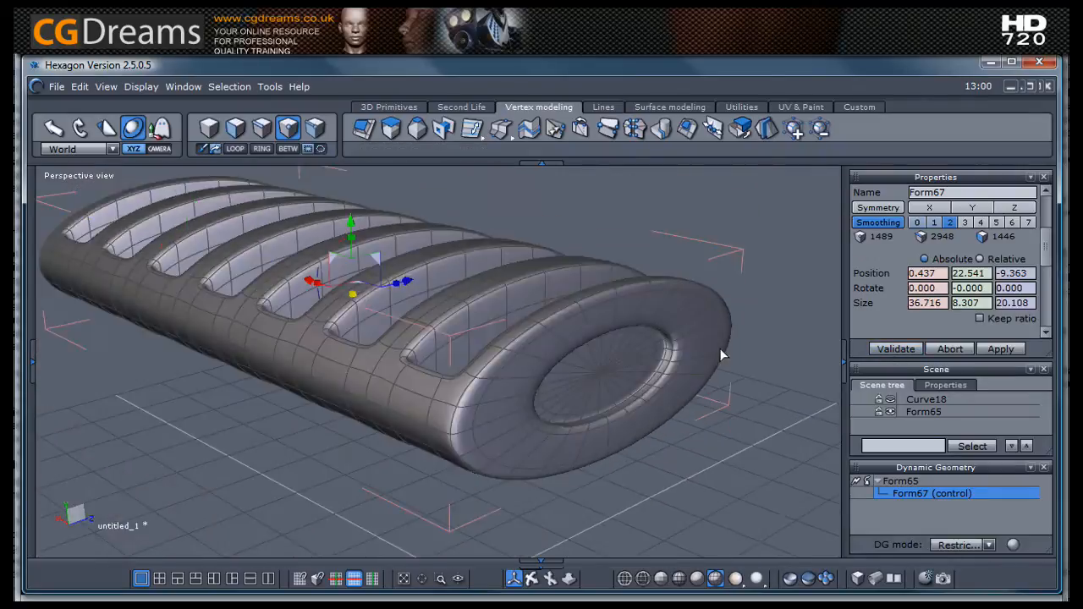
Step: Select the whole edge loop around the open end opposite the capped one
mouse_move(636, 362)
middle_mouse_down()
mouse_move(827, 432)
mouse_move(829, 397)
mouse_move(553, 380)
mouse_move(691, 463)
mouse_move(601, 459)
mouse_move(500, 375)
mouse_move(573, 455)
mouse_move(558, 343)
mouse_move(643, 373)
middle_mouse_up()
scroll(506, 444, "up", 5)
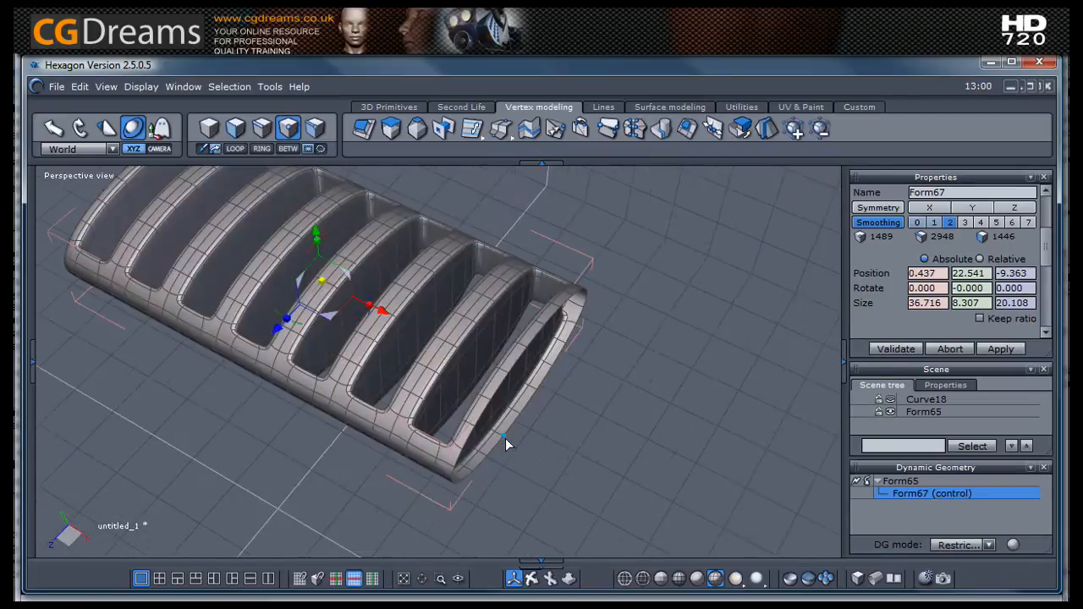
scroll(506, 443, "down", 5)
middle_click_drag(506, 444, 638, 421)
middle_click_drag(549, 407, 584, 370)
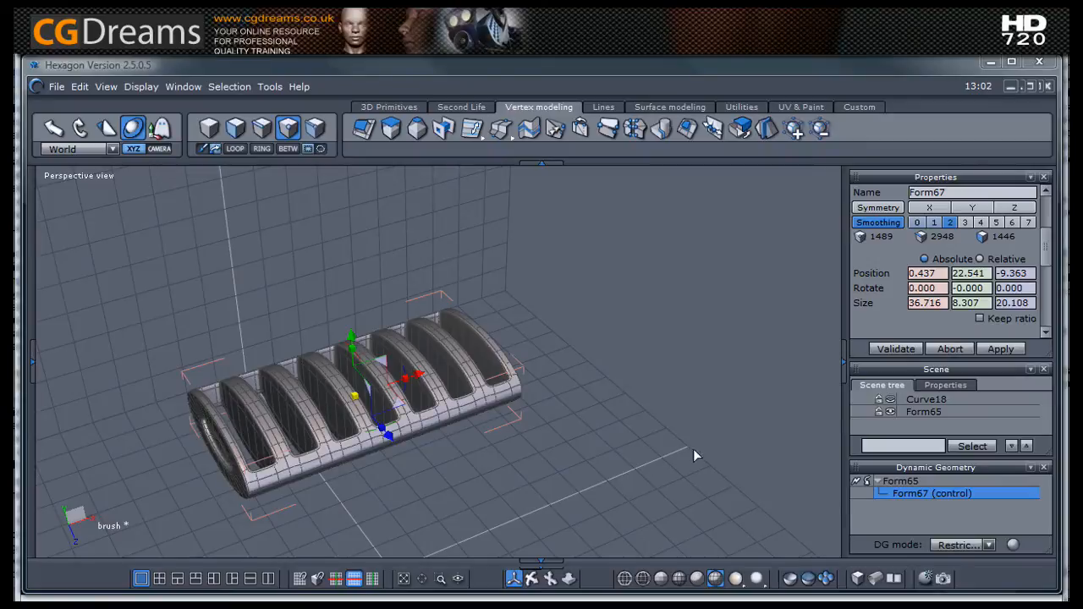
middle_click_drag(605, 402, 261, 421)
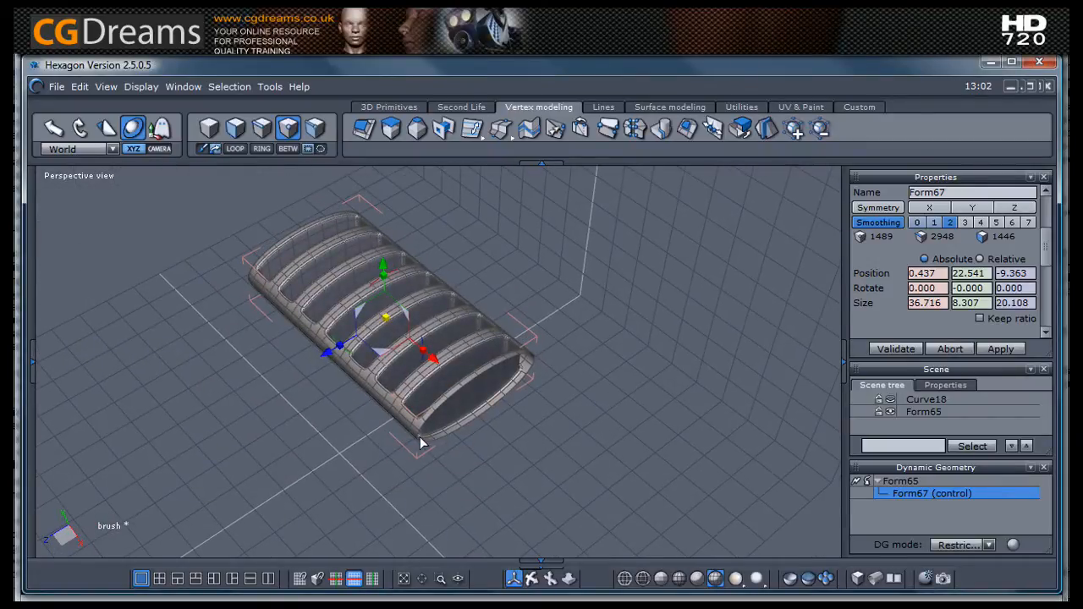
scroll(420, 437, "up", 4)
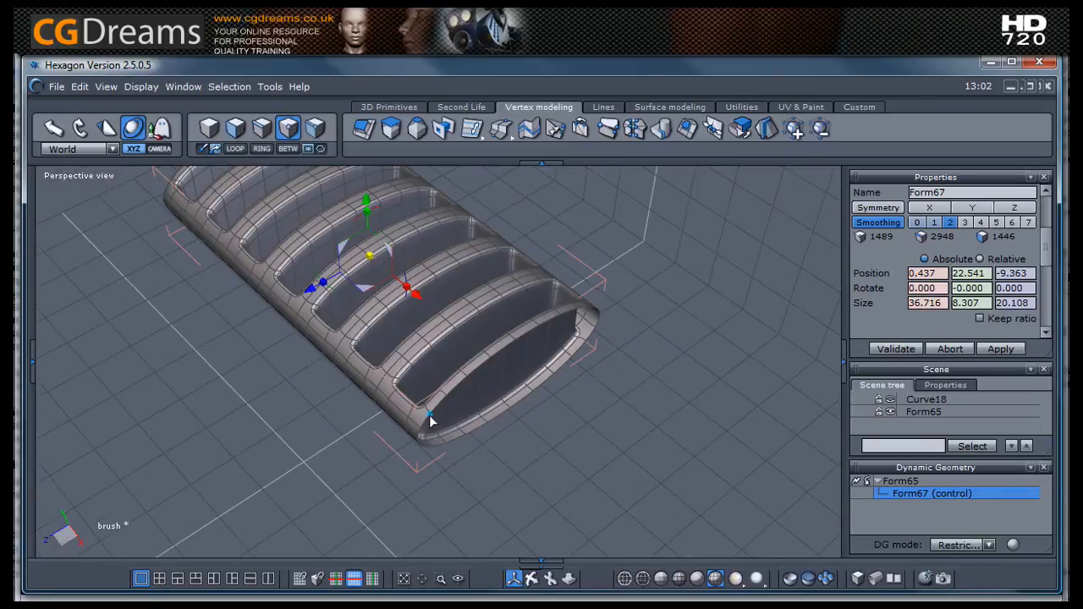
left_click(263, 130)
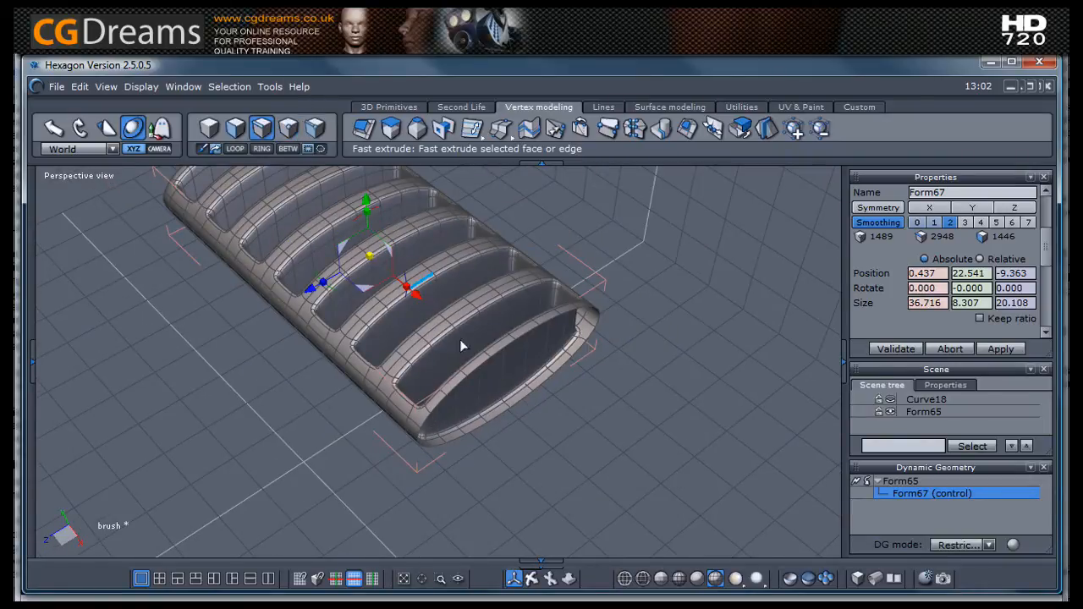
scroll(485, 369, "up", 4)
left_click(462, 353)
double_click(462, 354)
Step: Extrude the open-end loop outward as a taper to an X position of about 27.98, sized about 4.2 by 10.17
scroll(508, 389, "down", 2)
middle_click_drag(569, 430, 568, 424)
left_click_drag(573, 403, 659, 549, "shift")
scroll(332, 299, "down", 4)
middle_click_drag(325, 360, 508, 478)
scroll(551, 350, "up", 3)
middle_click_drag(552, 349, 520, 371)
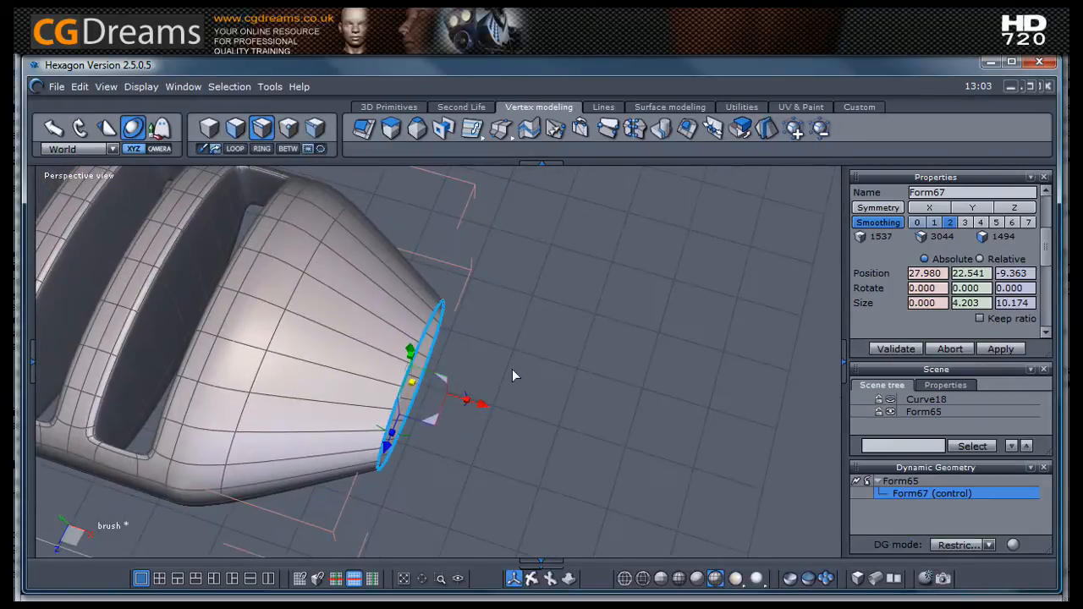
Step: Extrude the tapered end's loop further along X to about 30.954 and narrow its Z size to about 5.08
left_click_drag(484, 407, 566, 433)
middle_click_drag(566, 432, 333, 371)
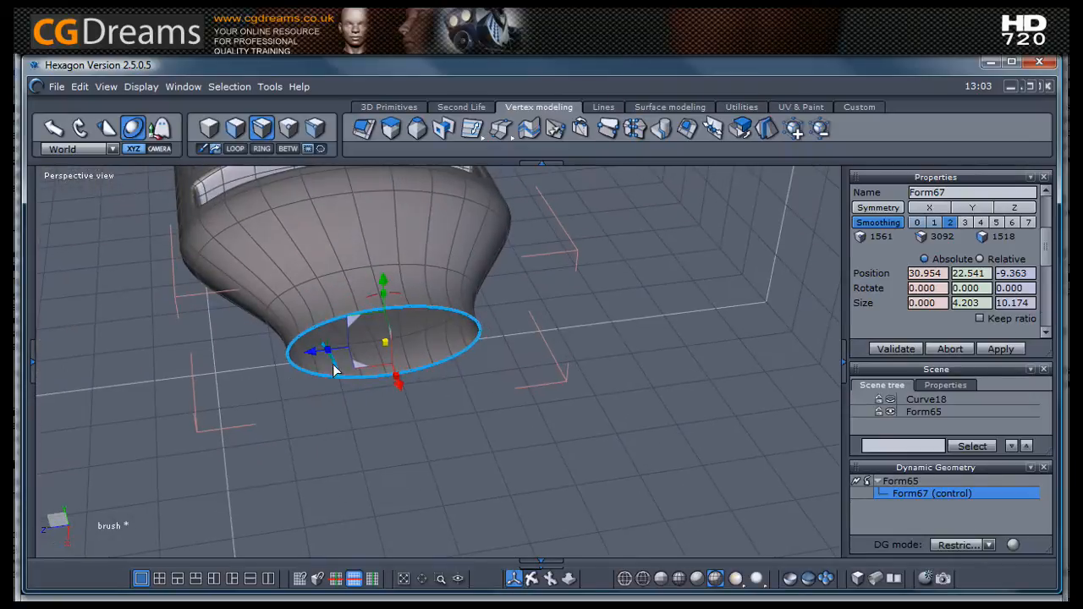
left_click_drag(329, 355, 359, 353)
middle_click_drag(396, 409, 505, 382)
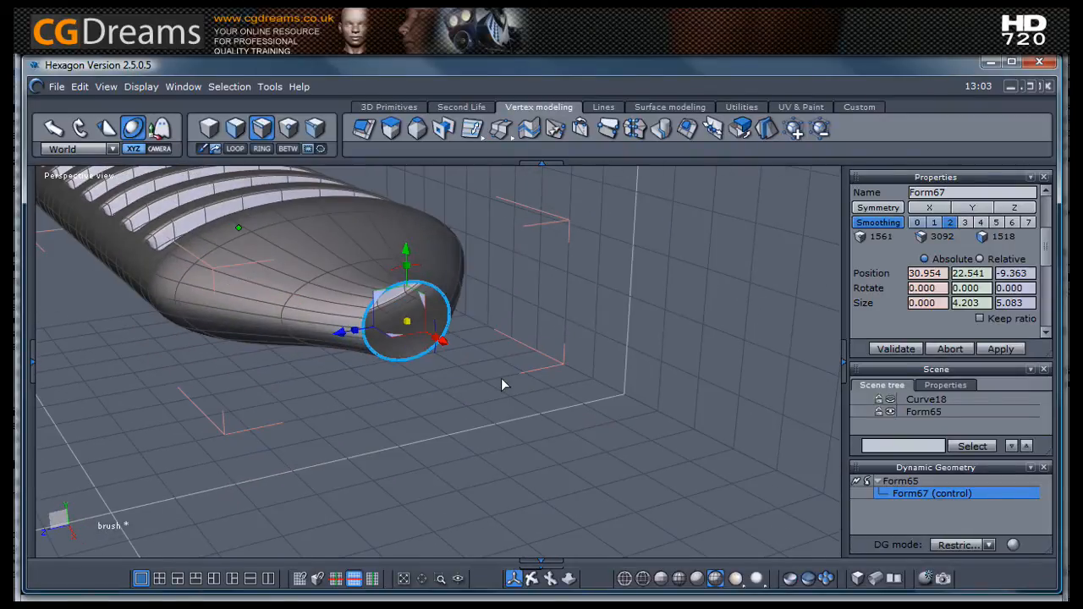
Step: Set the tapered end loop's Y and Z sizes both to 5
middle_click_drag(321, 308, 406, 446)
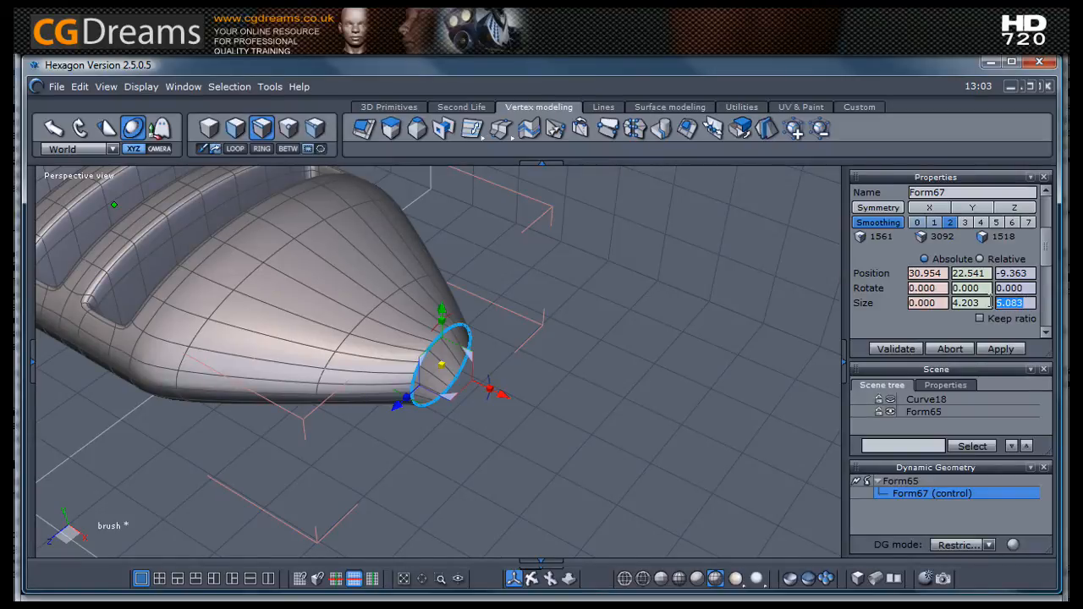
type("5")
left_click(978, 303)
type("5")
key("Return")
middle_click_drag(714, 371, 406, 338)
scroll(405, 334, "up", 4)
scroll(401, 322, "down", 4)
middle_click_drag(476, 437, 532, 395)
scroll(531, 396, "up", 3)
scroll(520, 391, "down", 2)
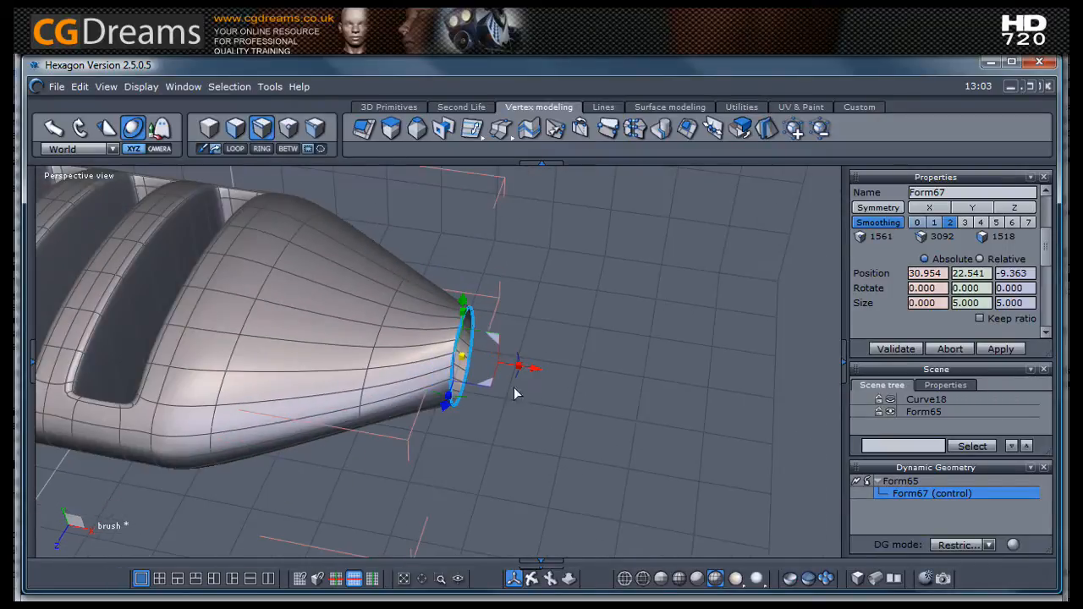
left_click_drag(463, 361, 490, 340)
scroll(492, 340, "down", 2)
key("ctrl+z")
Step: Shrink the end loop to about 4.303 in Y and Z, and shift it together with the neighbouring loop along X, ending at about 31.555
scroll(519, 392, "up", 3)
right_click_drag(518, 393, 511, 327)
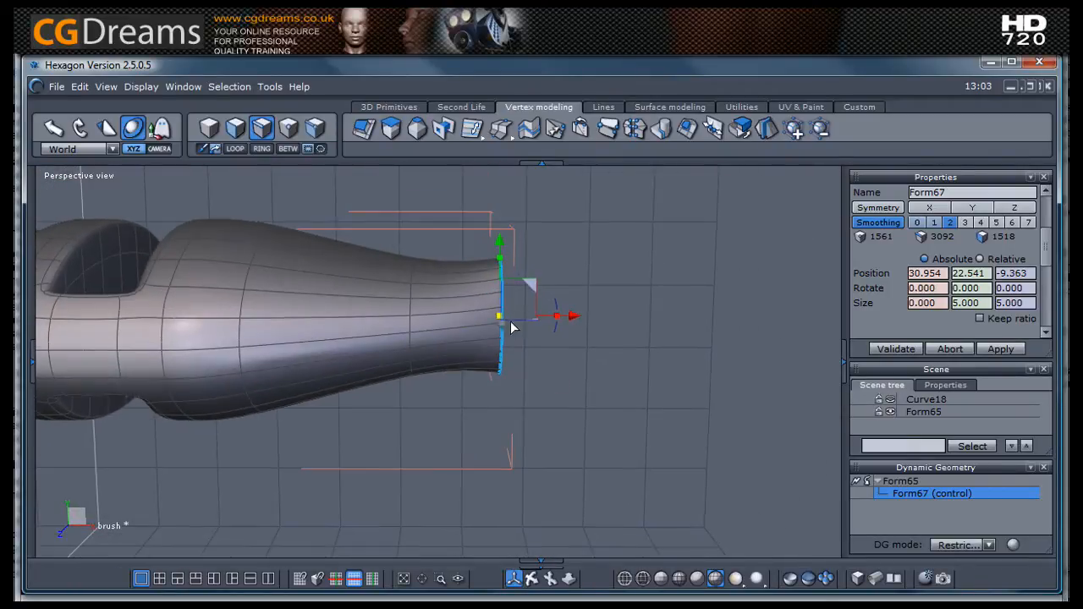
left_click_drag(499, 320, 494, 371)
double_click(411, 305, "shift")
left_click_drag(456, 315, 525, 316)
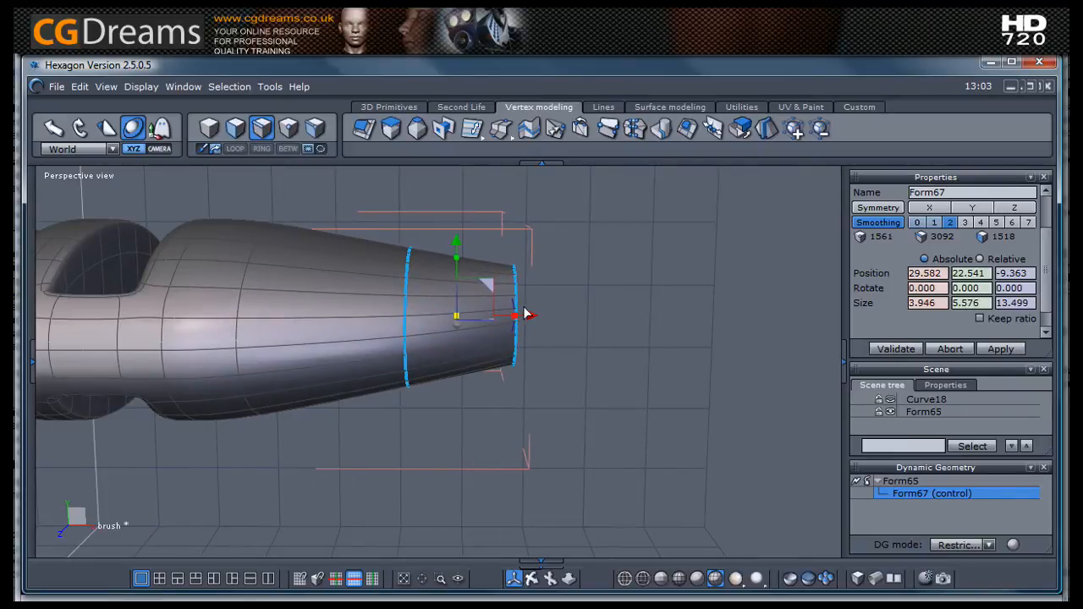
middle_click_drag(688, 357, 593, 418)
left_click(558, 359)
Step: Extrude the narrow end loop along X to a position of about 55.252 to form the handle shaft
left_click(492, 323)
key("l")
scroll(473, 320, "down", 4)
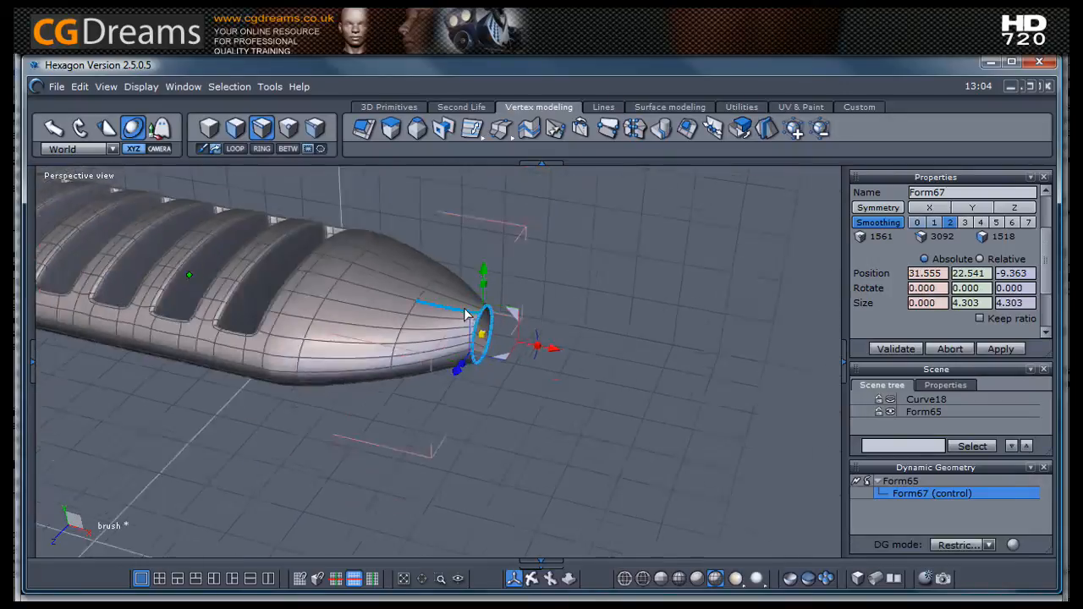
middle_click_drag(521, 394, 543, 507)
scroll(564, 439, "up", 2)
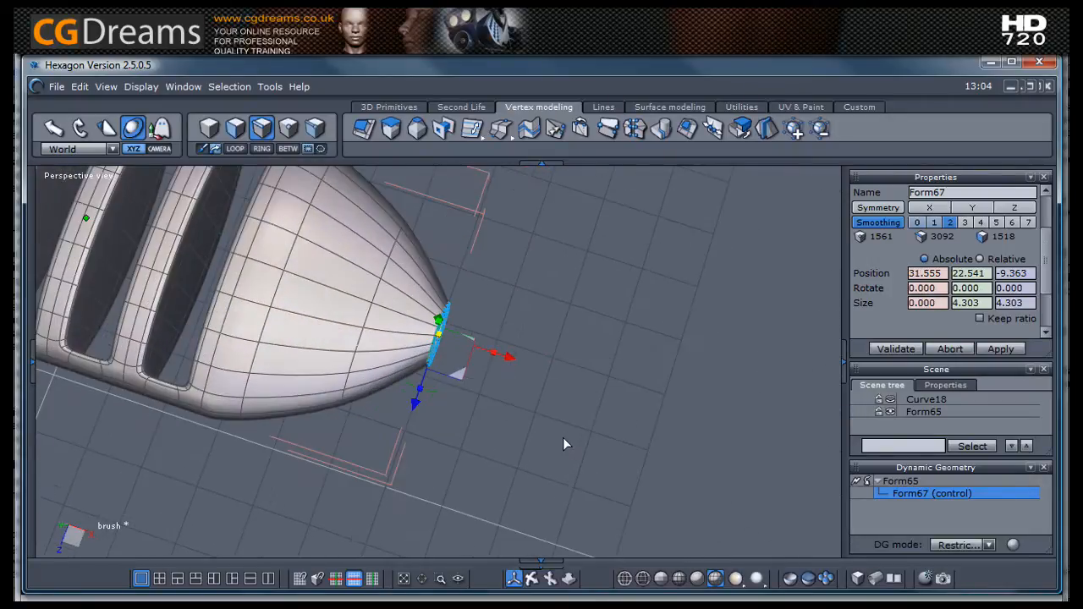
left_click_drag(512, 359, 858, 414)
scroll(255, 310, "down", 2)
middle_click_drag(256, 310, 495, 380)
left_click_drag(552, 327, 564, 328)
left_click(351, 457)
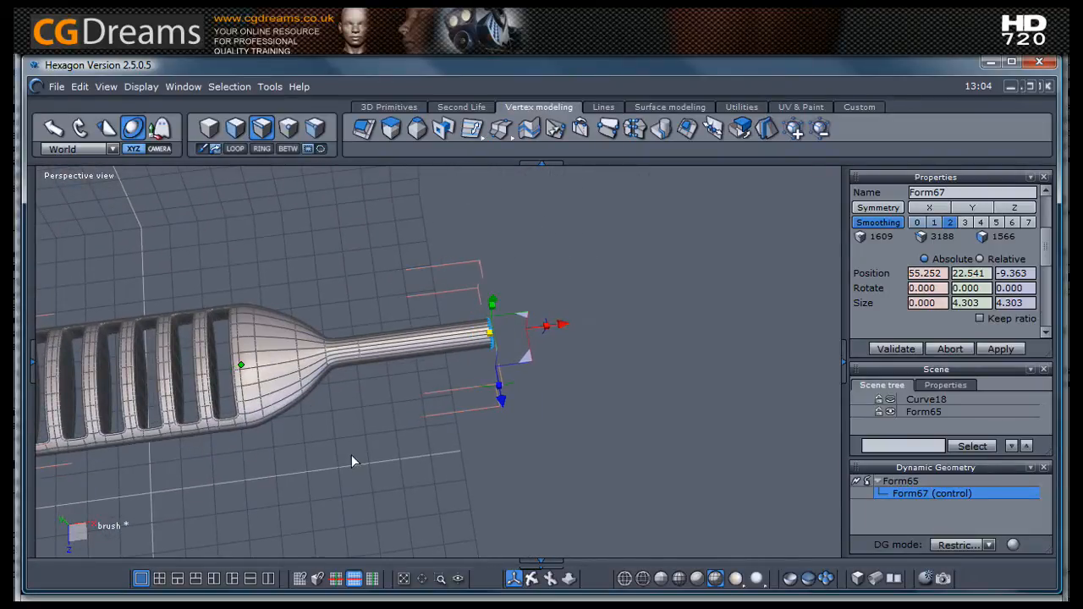
Step: In the top view, scale up all the handle shaft's loops to about 5.195 across, with the end at X 61.057
scroll(290, 408, "down", 4)
middle_click_drag(370, 405, 207, 586)
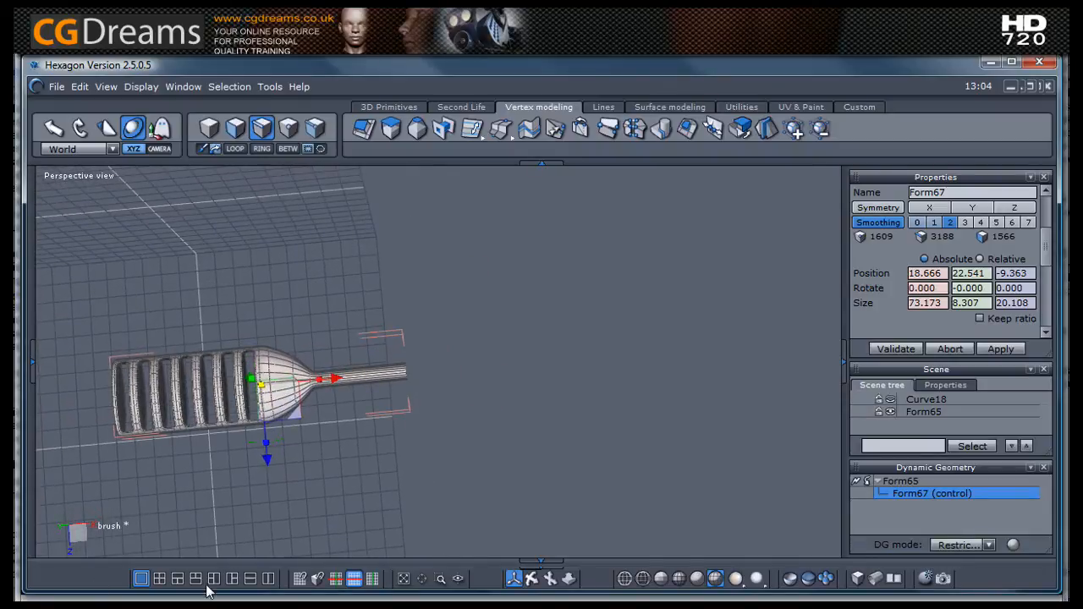
left_click(159, 578)
scroll(210, 529, "down", 5)
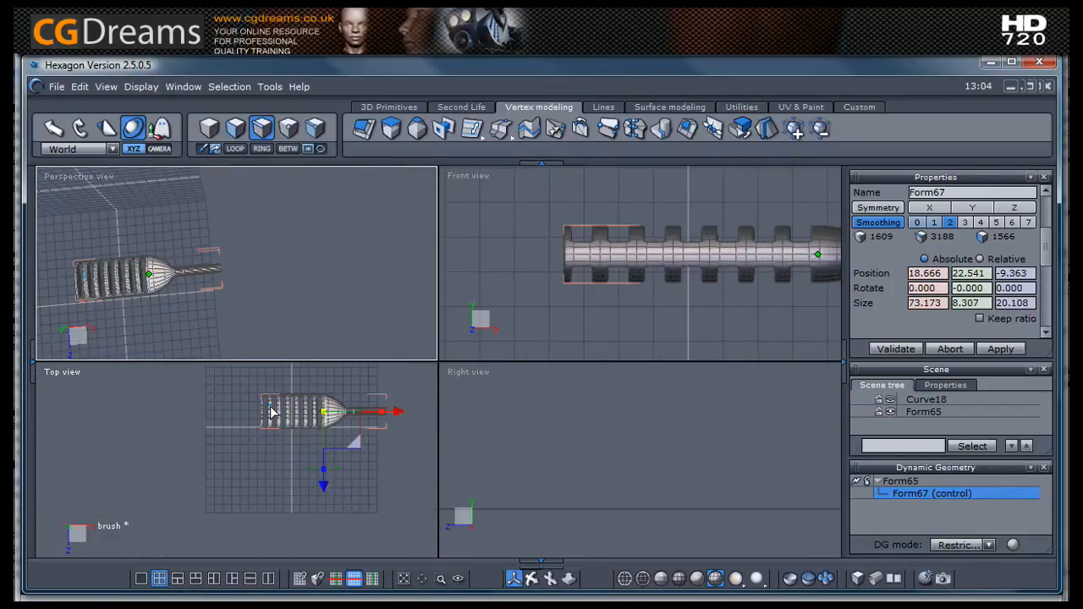
scroll(290, 449, "up", 4)
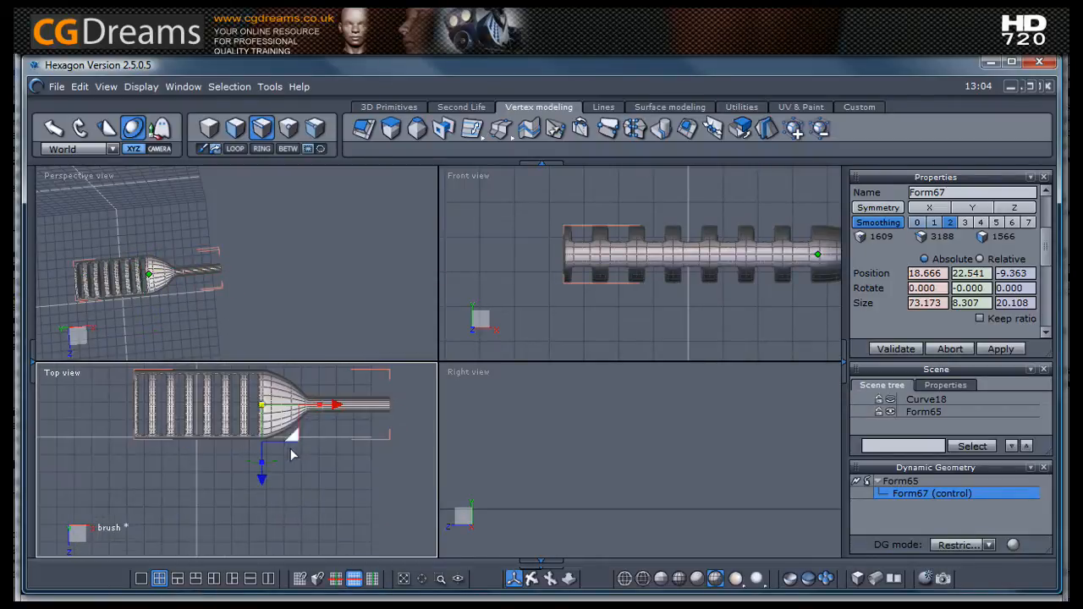
left_click(141, 579)
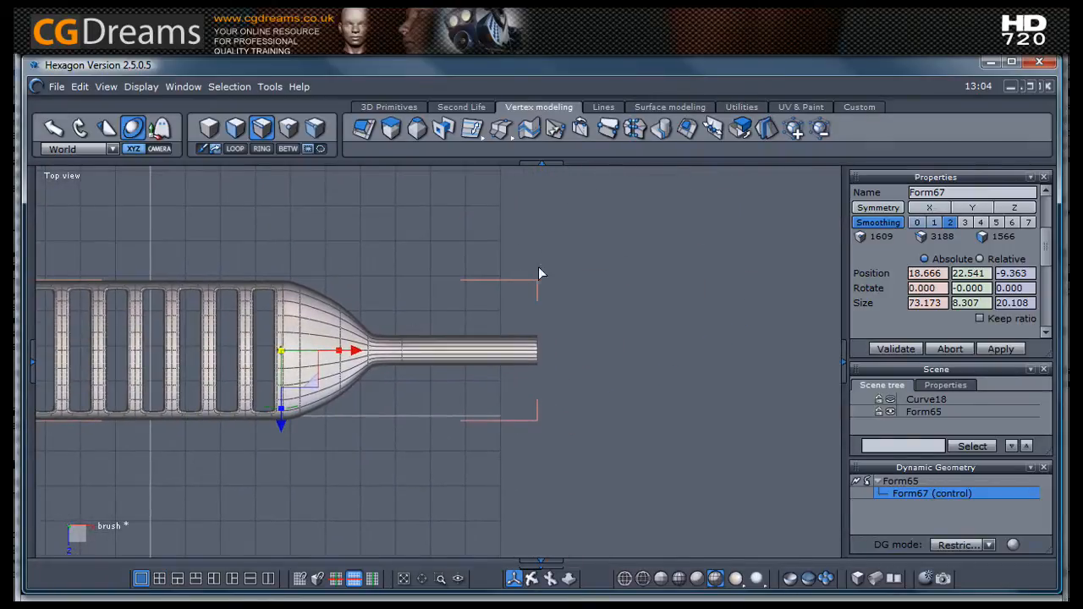
left_click_drag(624, 281, 363, 436)
left_click_drag(471, 355, 560, 352)
left_click(425, 265)
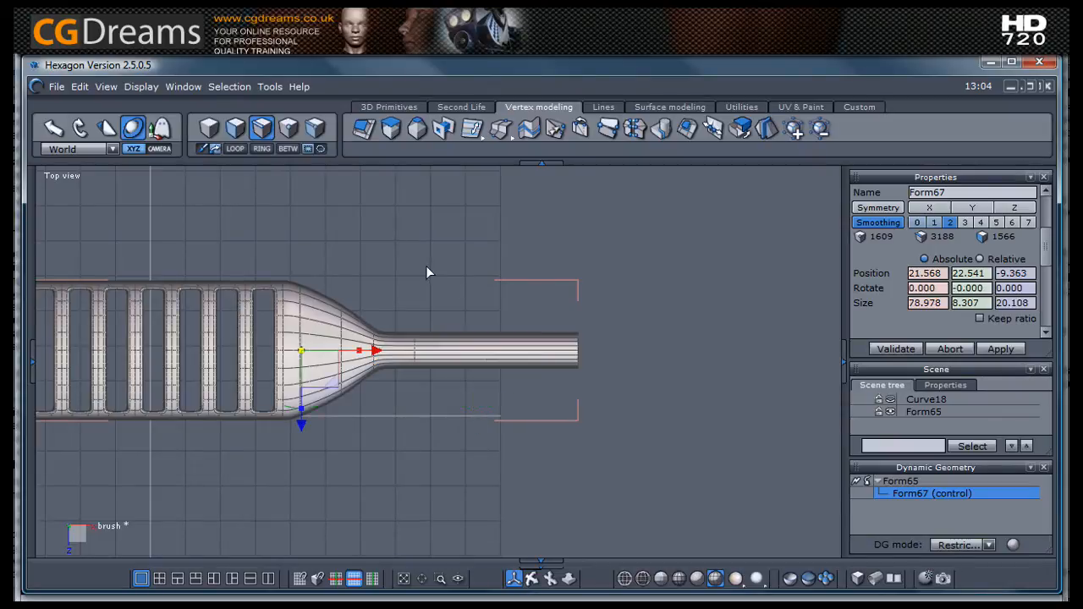
Step: In the perspective view, extrude the handle's open-end loop inward to a Y and Z size of about 0.394, leaving a tiny centre hole
left_click(159, 578)
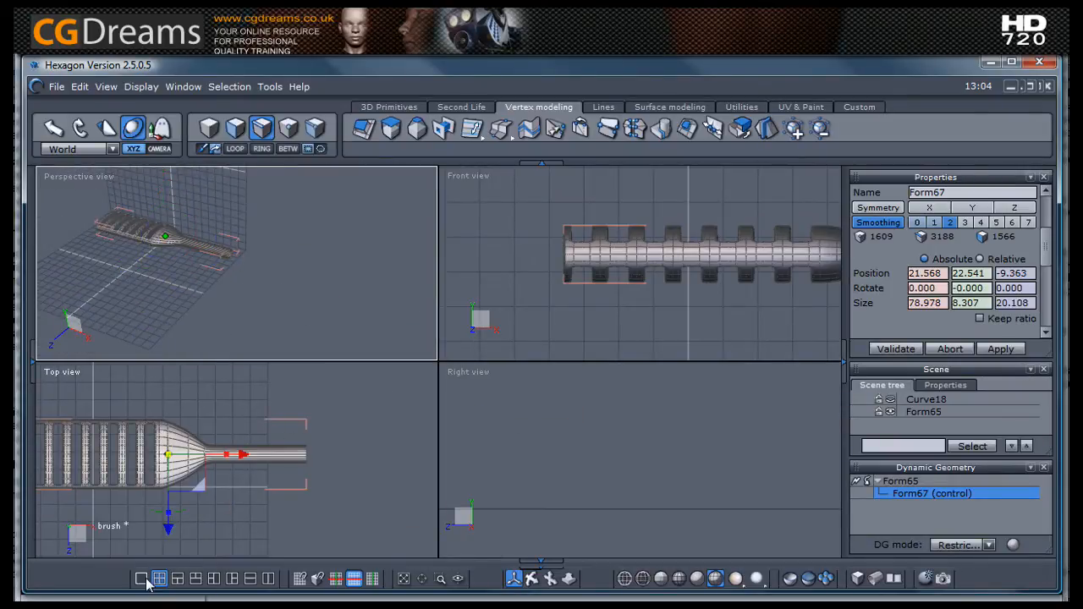
left_click(141, 578)
scroll(446, 389, "up", 6)
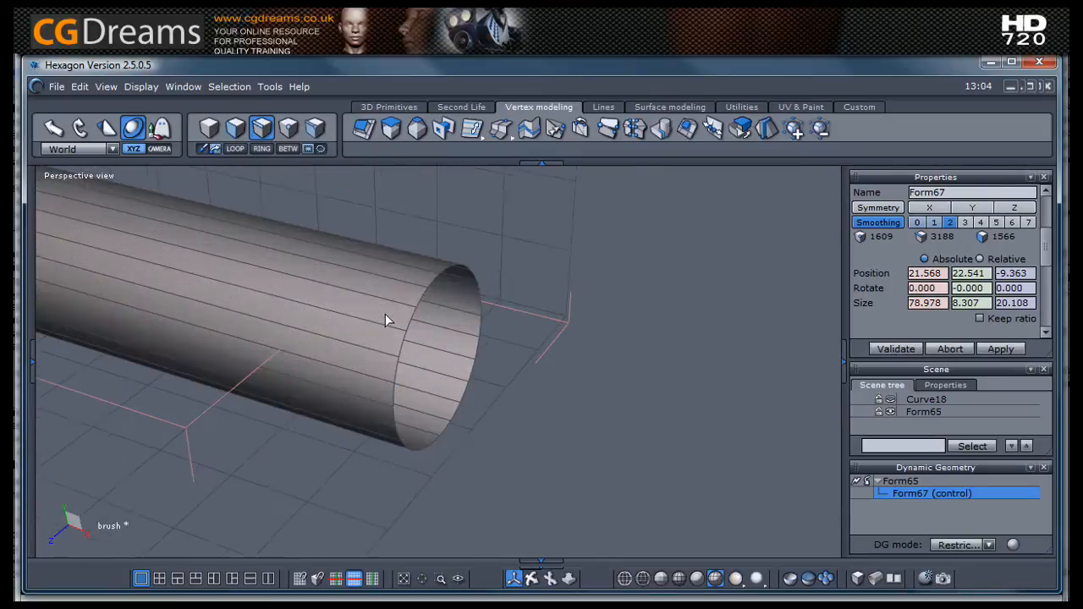
left_click(412, 322)
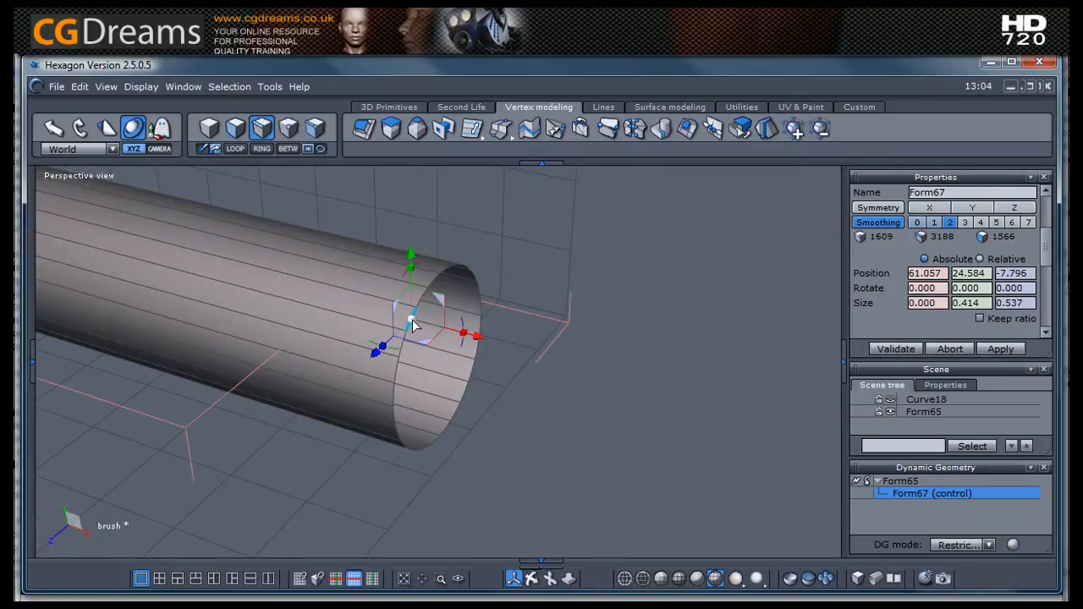
double_click(412, 322)
right_click_drag(486, 405, 505, 444)
scroll(428, 346, "up", 2)
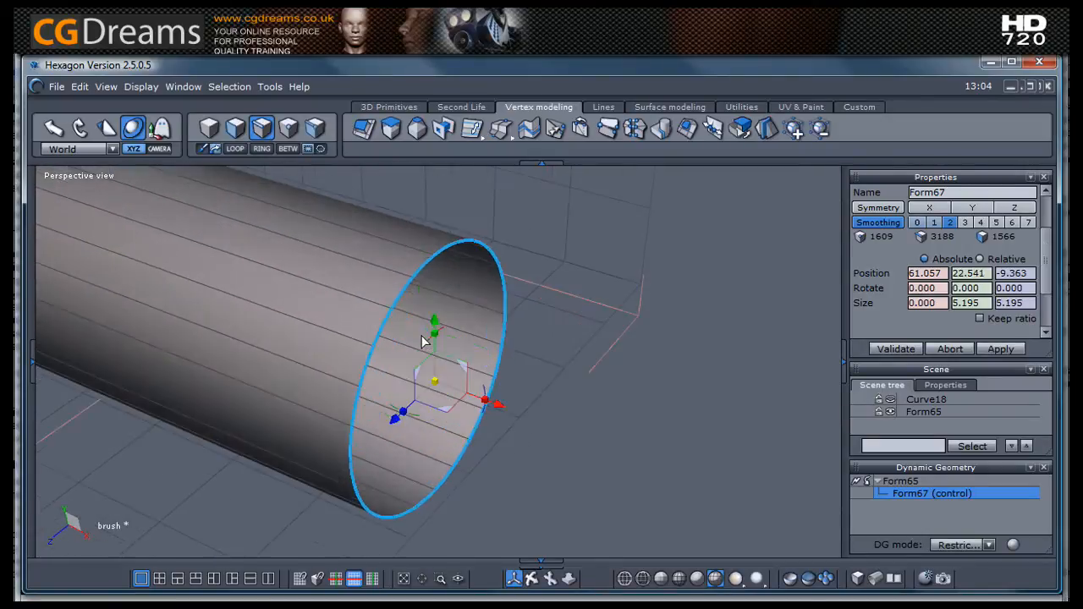
left_click_drag(435, 388, 440, 399, "shift")
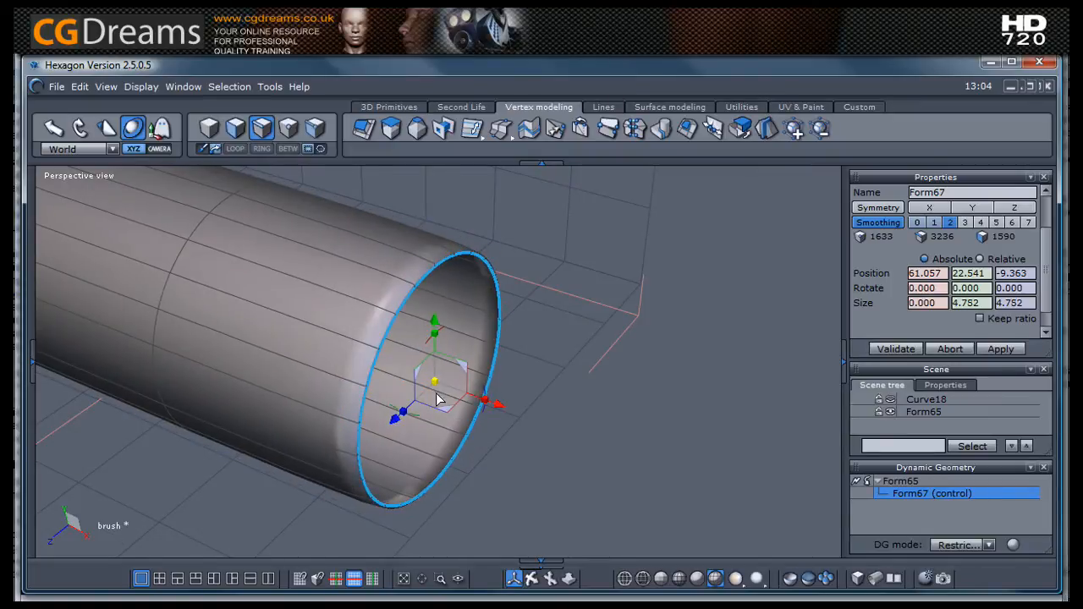
key("ctrl+z")
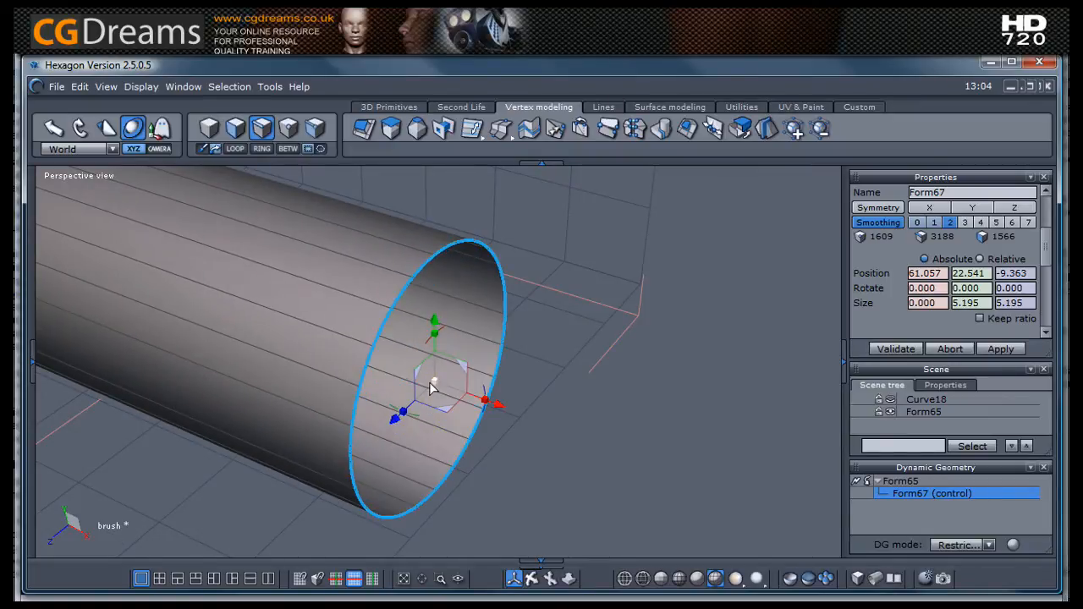
left_click_drag(436, 387, 423, 605, "shift")
scroll(433, 457, "down", 2)
right_click_drag(486, 442, 454, 449)
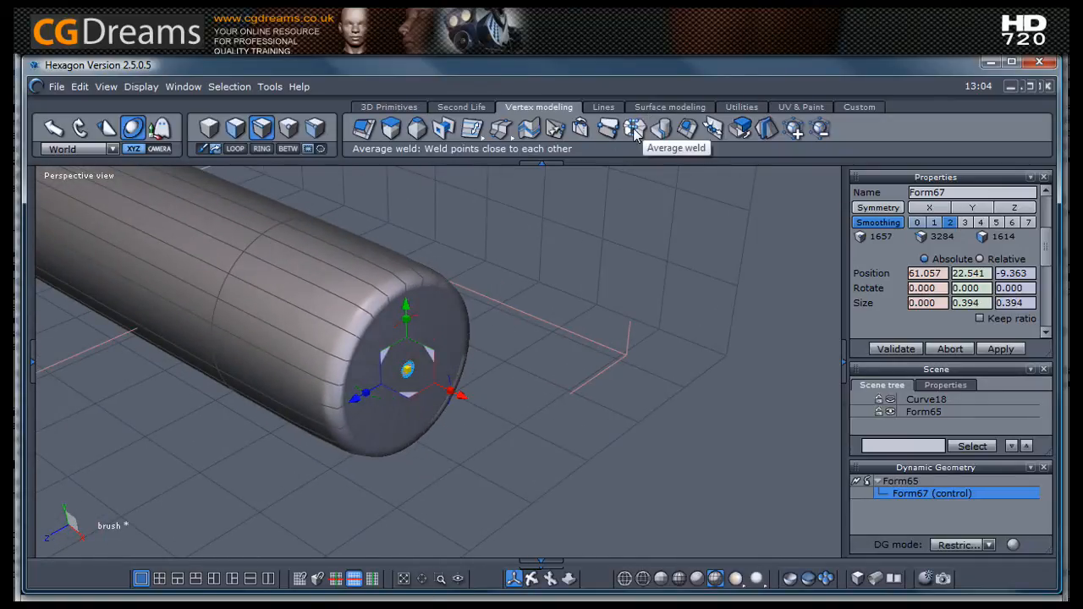
Step: Close the handle end's tiny hole by average welding its ring of points with a distance threshold of about 0.426
left_click(635, 130)
left_click_drag(422, 399, 424, 403)
scroll(414, 381, "up", 4)
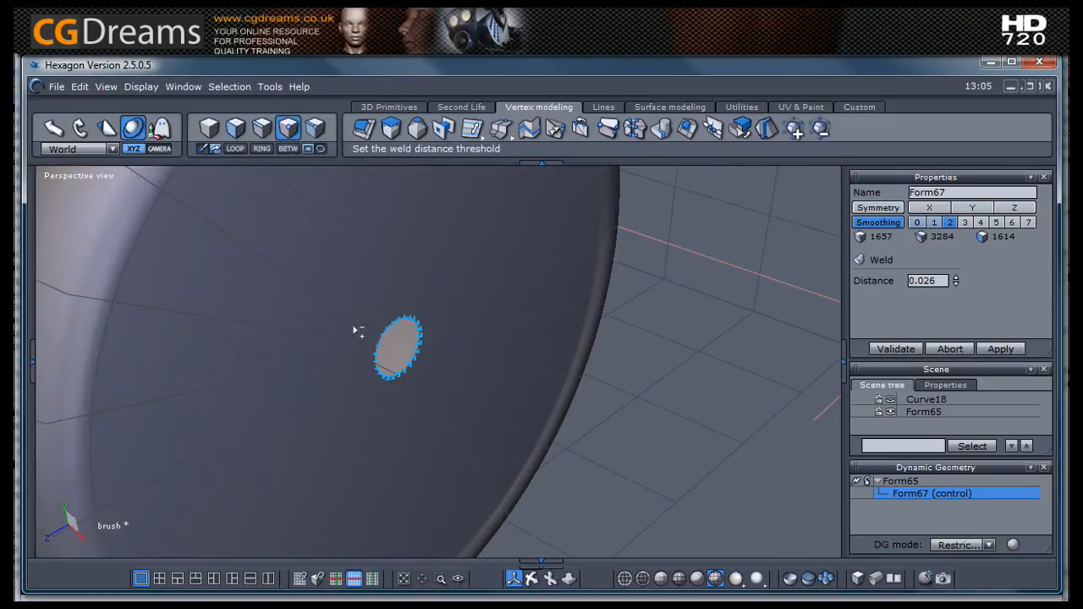
left_click_drag(956, 278, 956, 266)
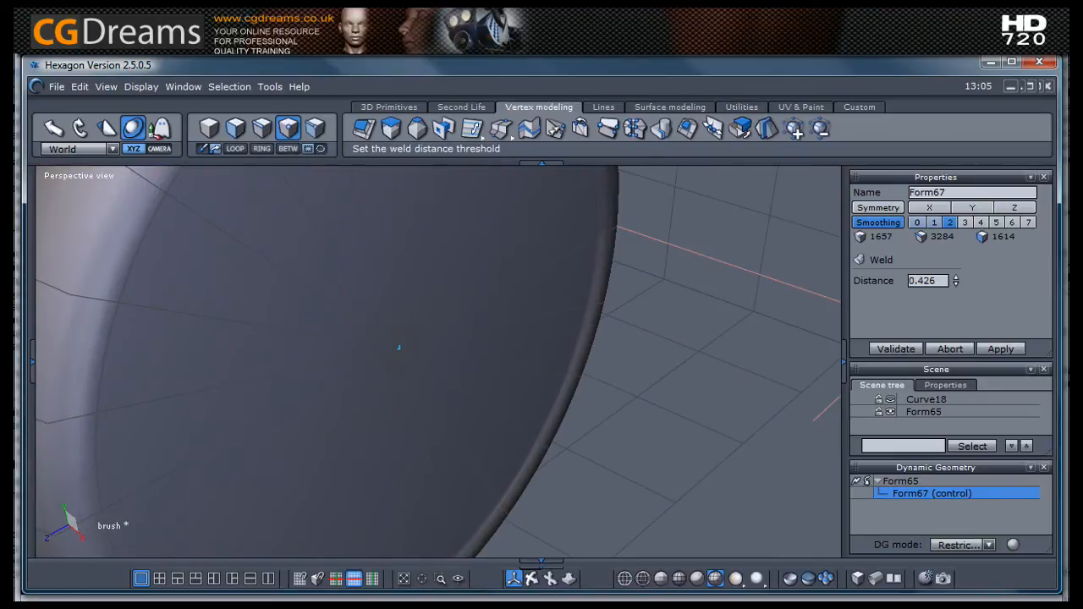
left_click(896, 349)
scroll(400, 328, "down", 5)
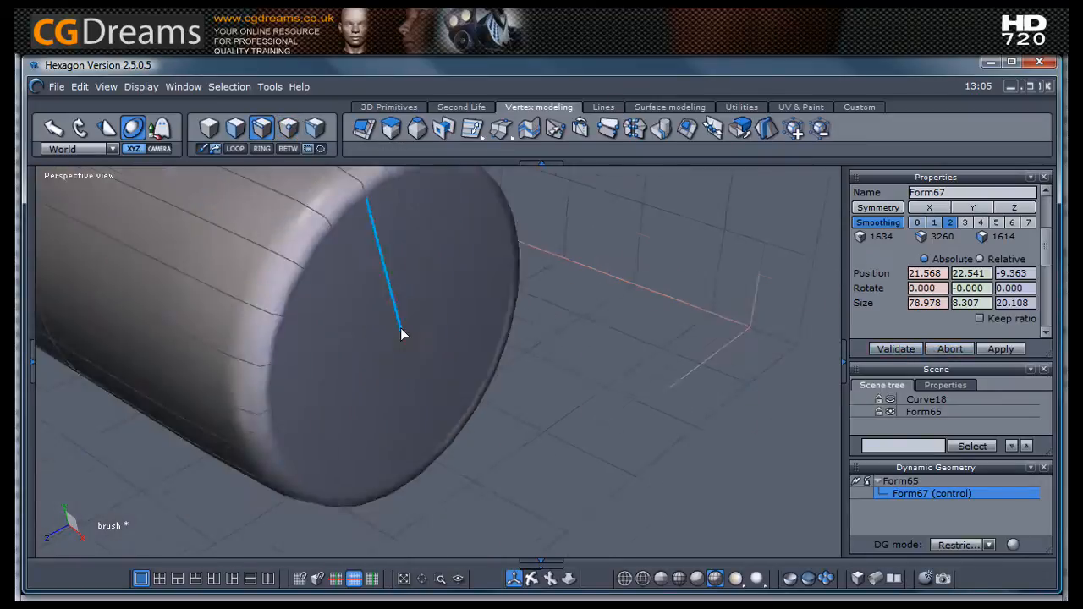
Step: Tesselate two additional edge rings around the handle shaft close to where it meets the tapered body
scroll(550, 379, "down", 5)
mouse_move(549, 382)
middle_mouse_down()
mouse_move(622, 458)
mouse_move(733, 485)
mouse_move(570, 448)
mouse_move(392, 349)
middle_mouse_up()
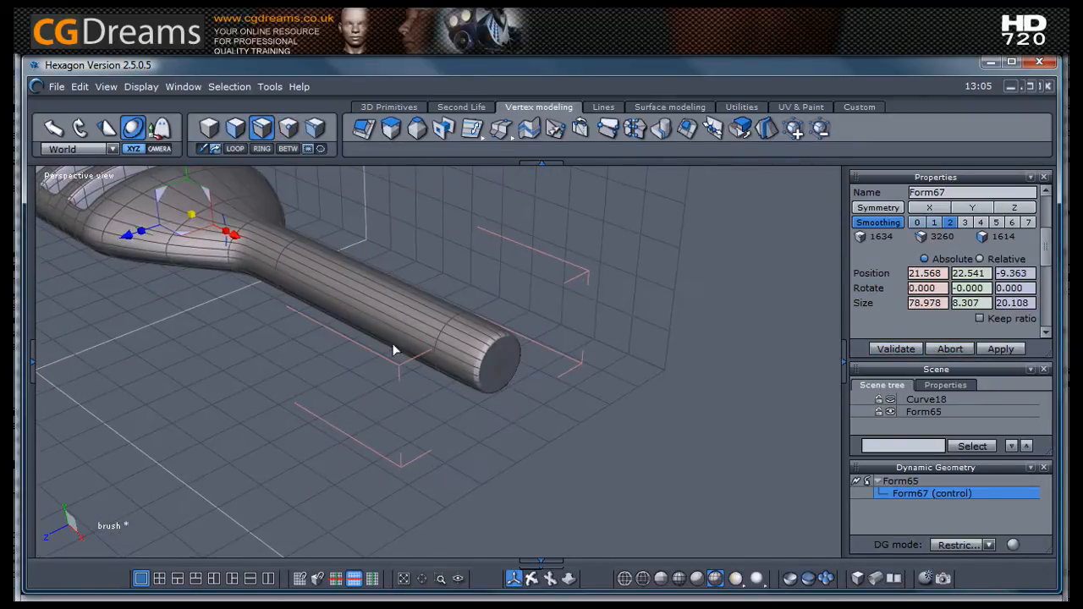
mouse_move(246, 312)
middle_mouse_down()
mouse_move(274, 380)
mouse_move(324, 392)
mouse_move(429, 389)
mouse_move(240, 420)
mouse_move(312, 445)
mouse_move(228, 418)
middle_mouse_up()
scroll(226, 411, "up", 2)
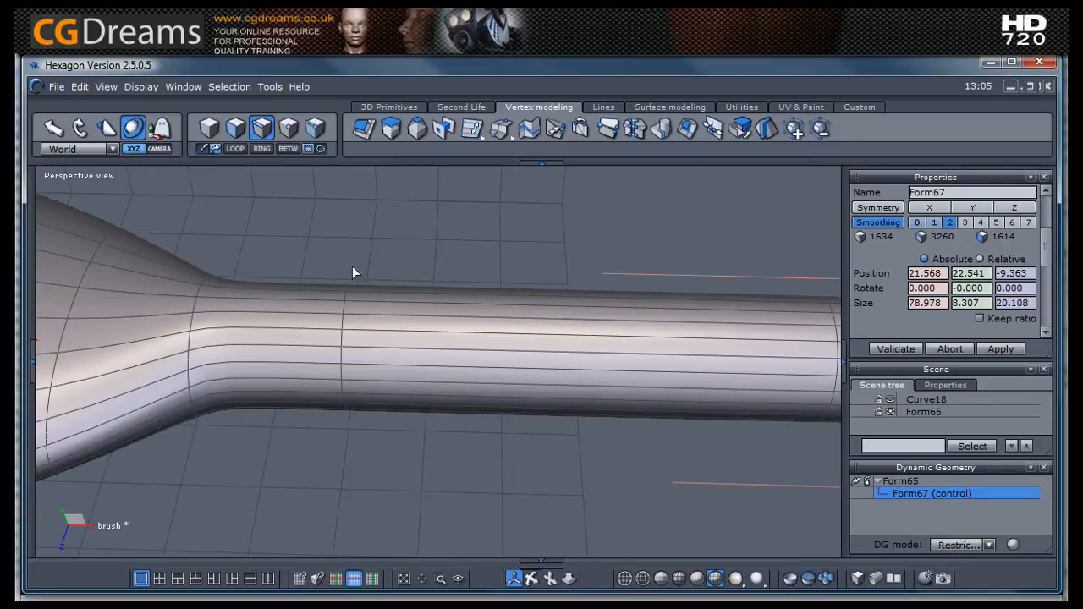
left_click(502, 132)
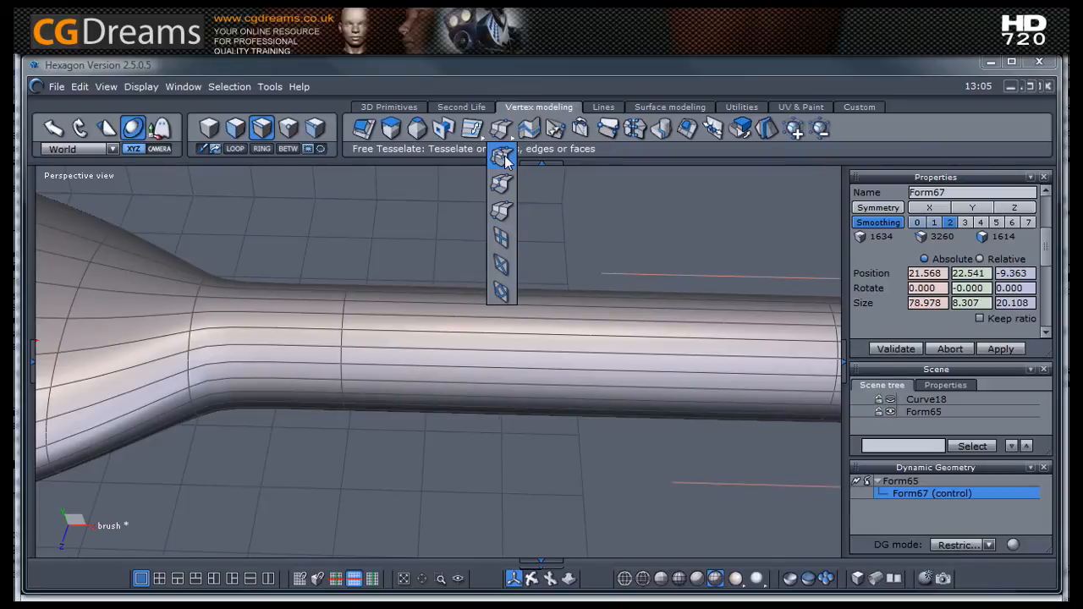
left_click(502, 212)
double_click(228, 351)
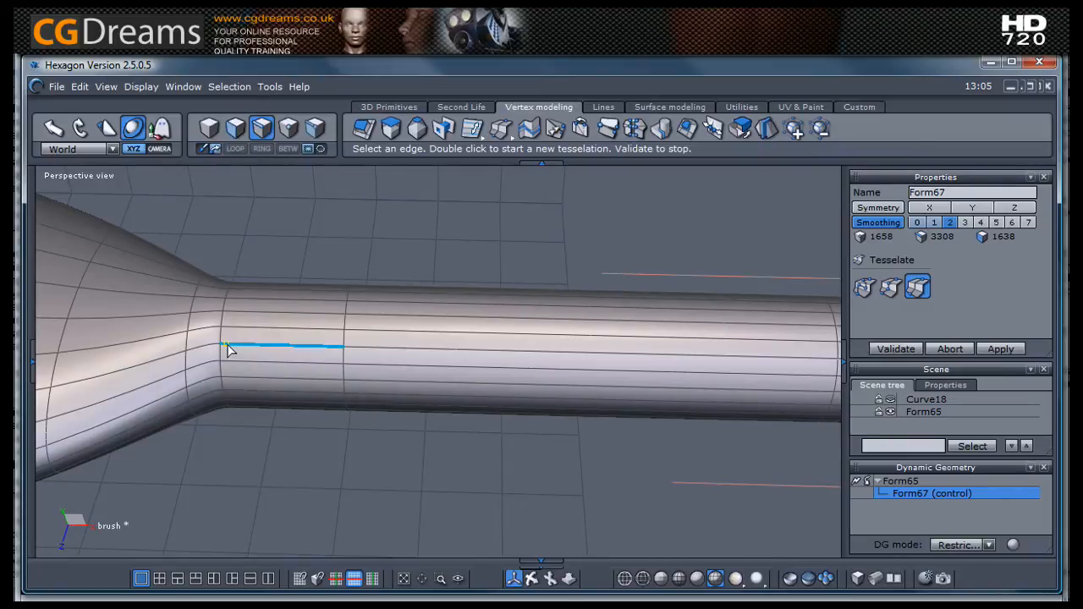
left_click(334, 356)
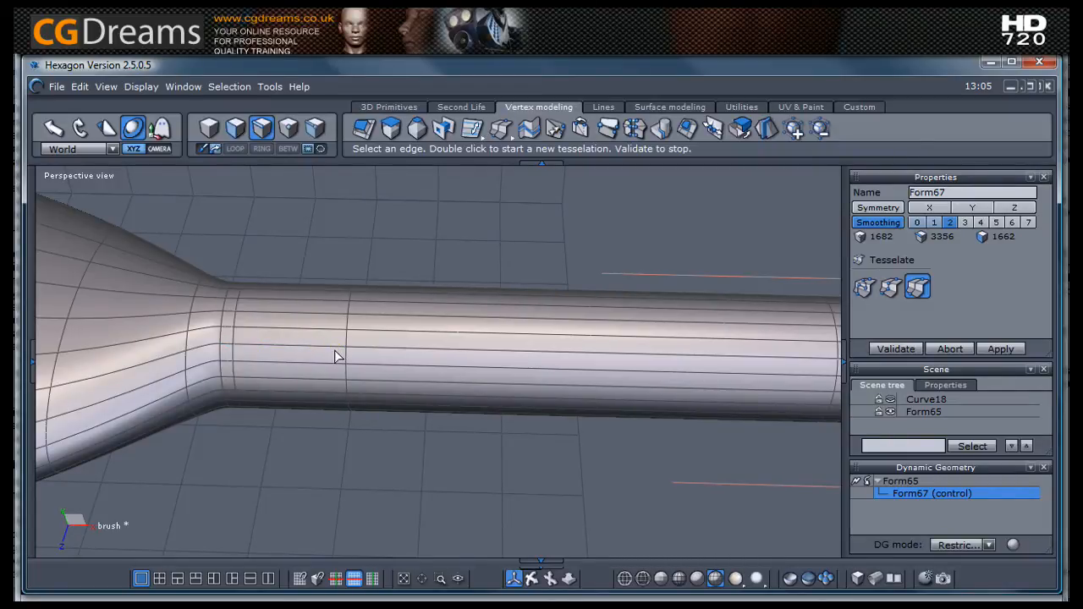
left_click(895, 349)
Step: Set smoothing to 0 and move the outermost edge loop near the handle's neck along X to about 36.726
left_click(915, 223)
right_click_drag(389, 264, 324, 278)
scroll(250, 358, "up", 5)
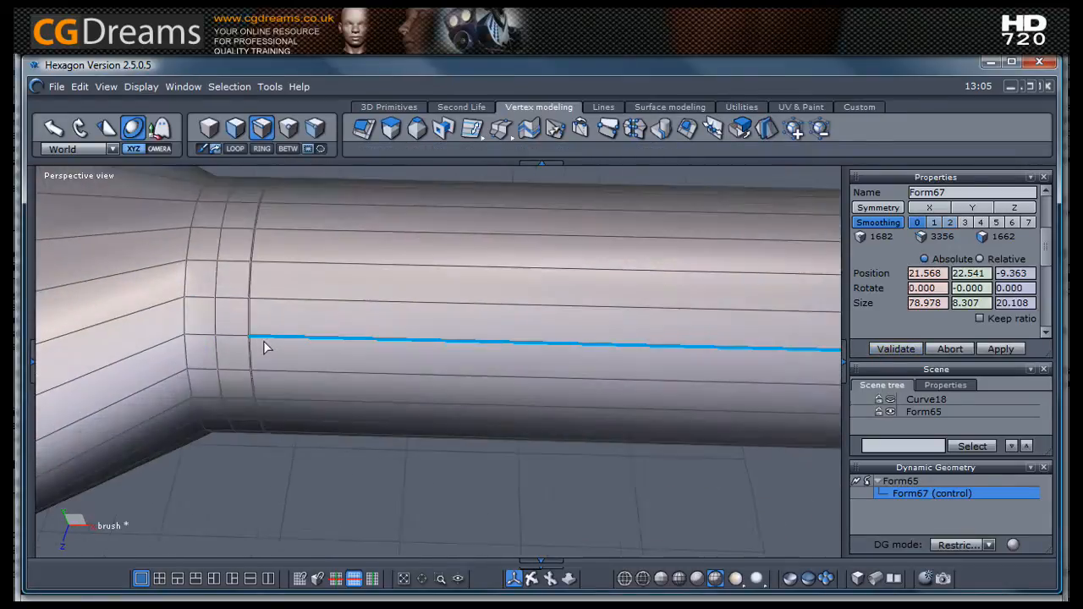
scroll(252, 249, "up", 3)
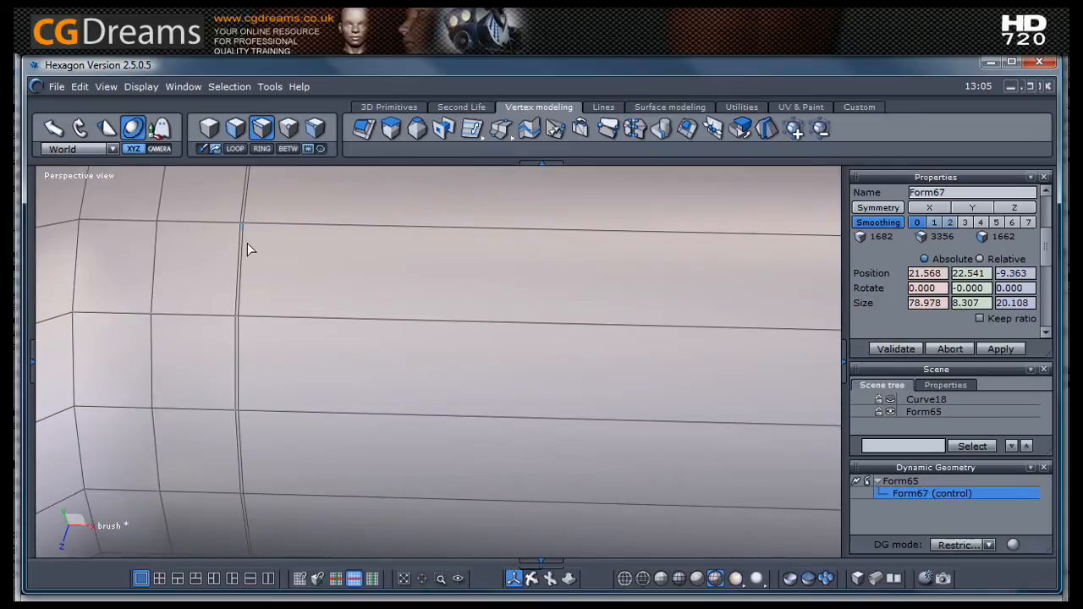
left_click(241, 249)
double_click(244, 250)
scroll(243, 250, "down", 4)
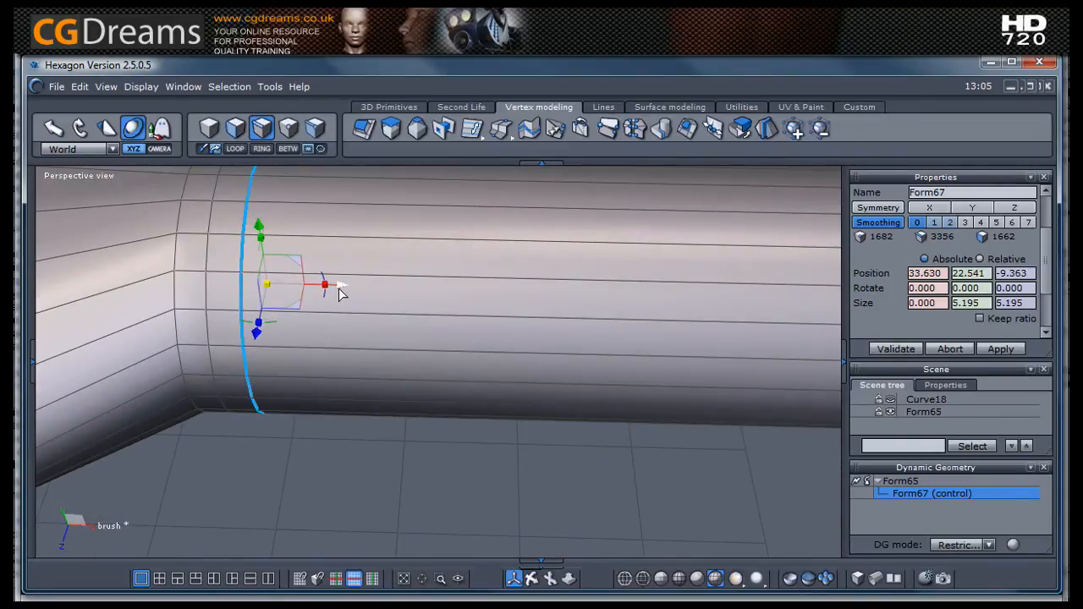
left_click_drag(339, 290, 496, 296)
scroll(490, 292, "down", 4)
middle_click_drag(487, 292, 447, 416)
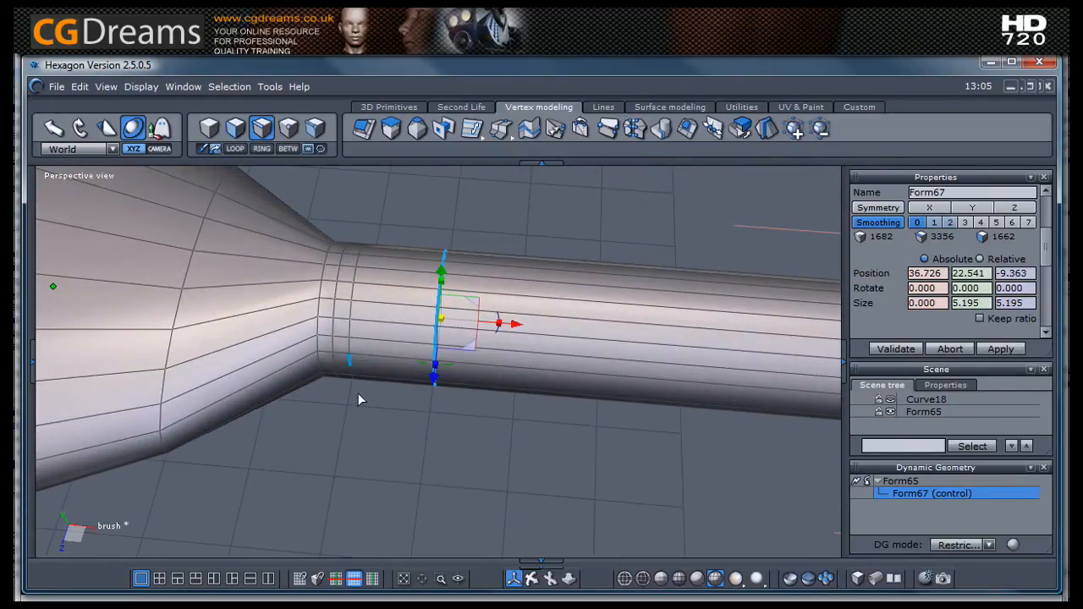
left_click(386, 465)
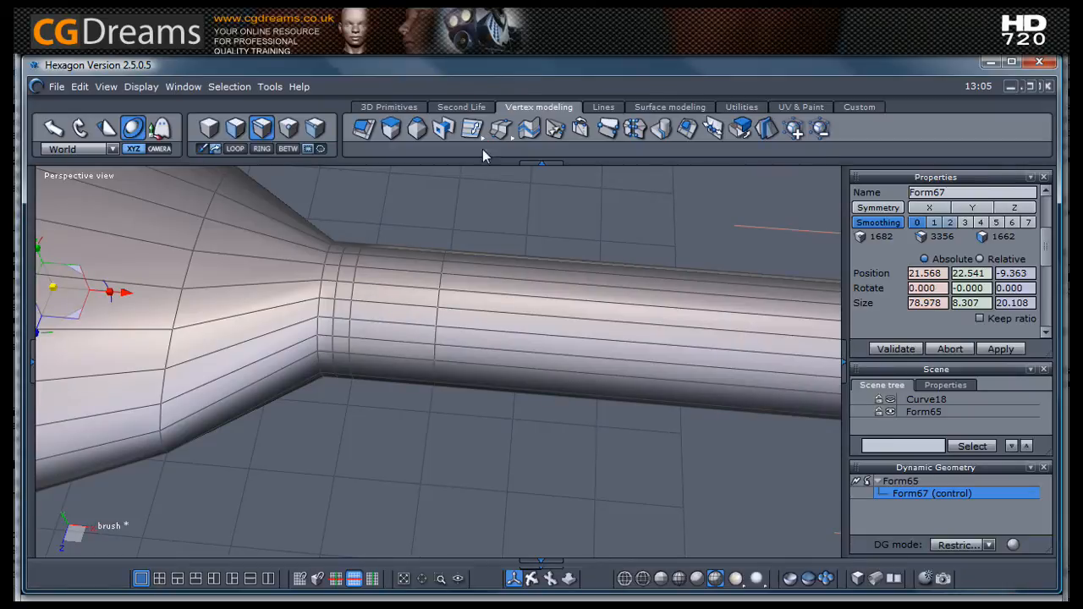
Step: Tesselate one new edge ring around the handle, midway between the two outermost edge loops near the neck
left_click(500, 128)
left_click(500, 208)
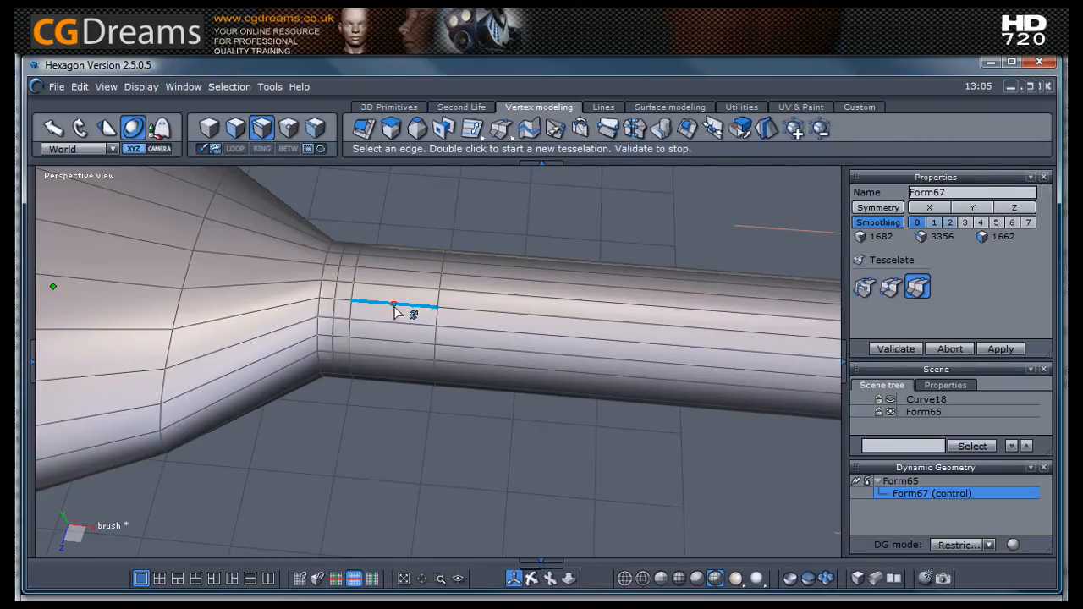
scroll(394, 312, "up", 4)
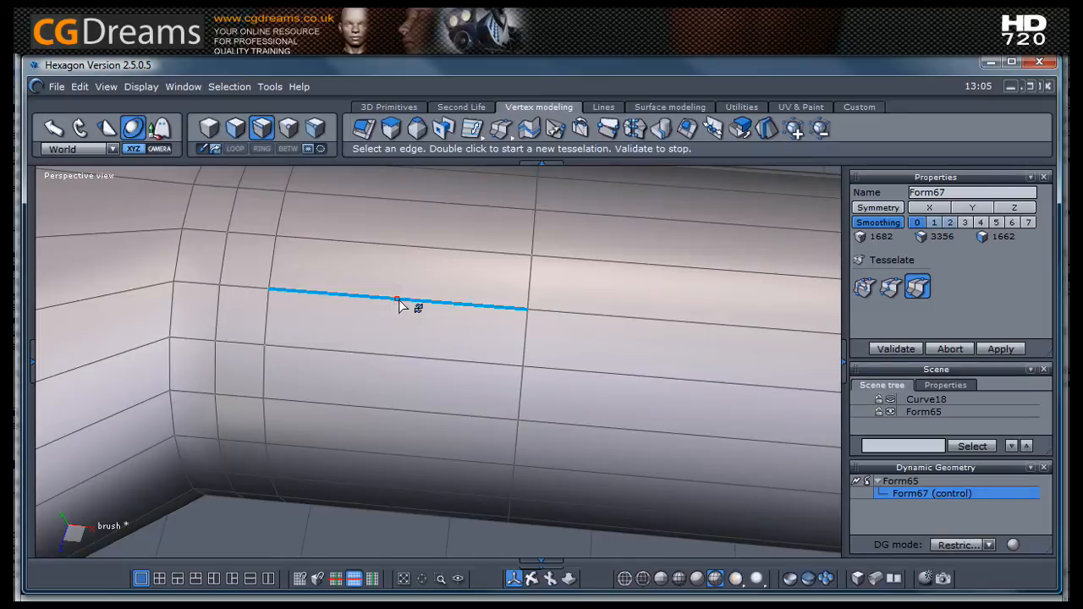
double_click(398, 301)
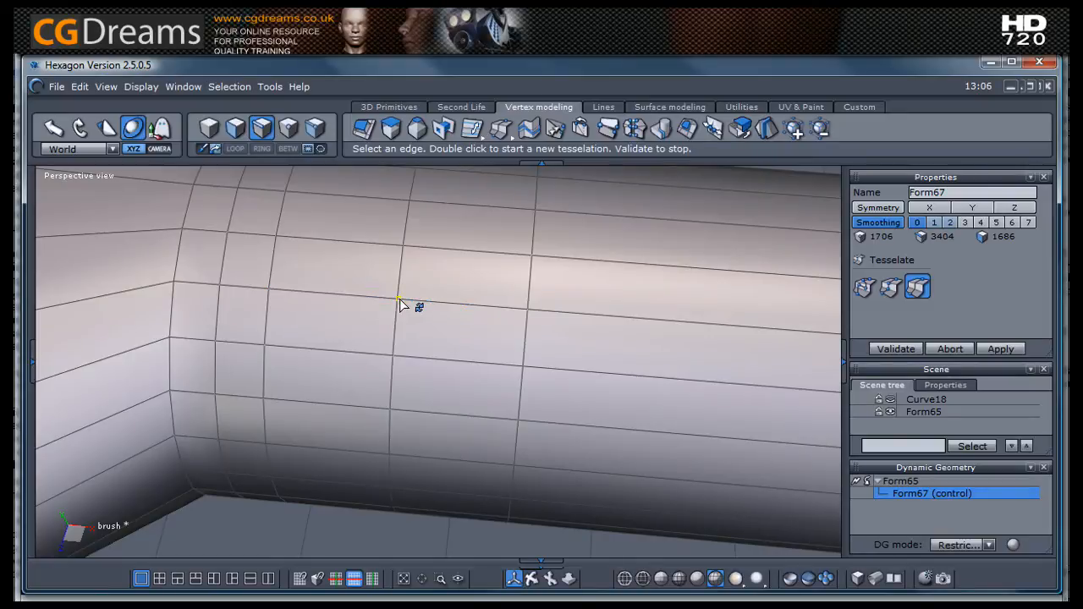
left_click(899, 351)
scroll(424, 318, "down", 3)
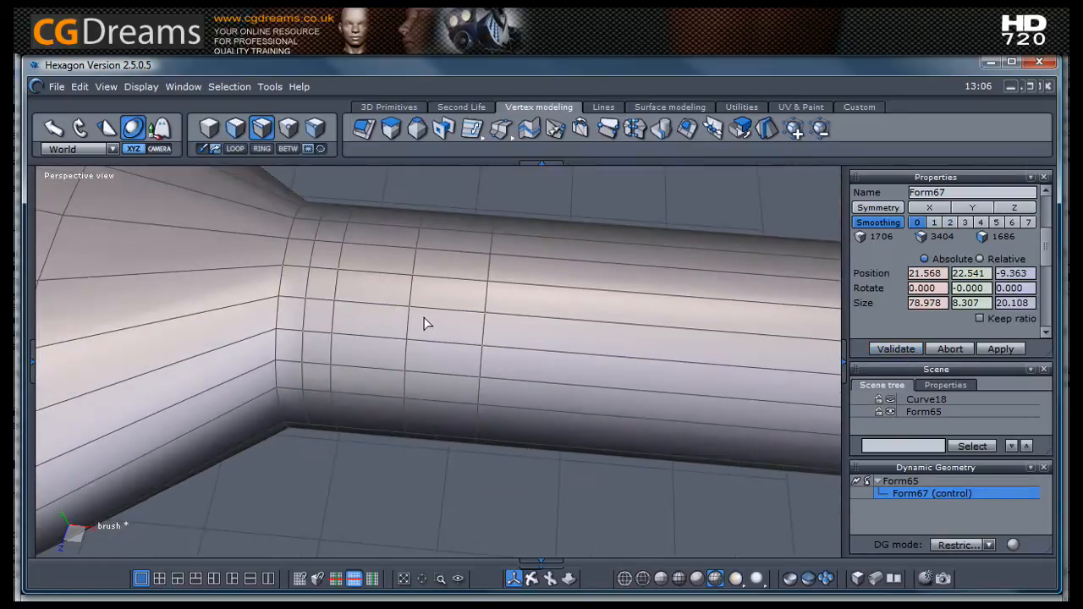
right_click_drag(450, 318, 457, 295)
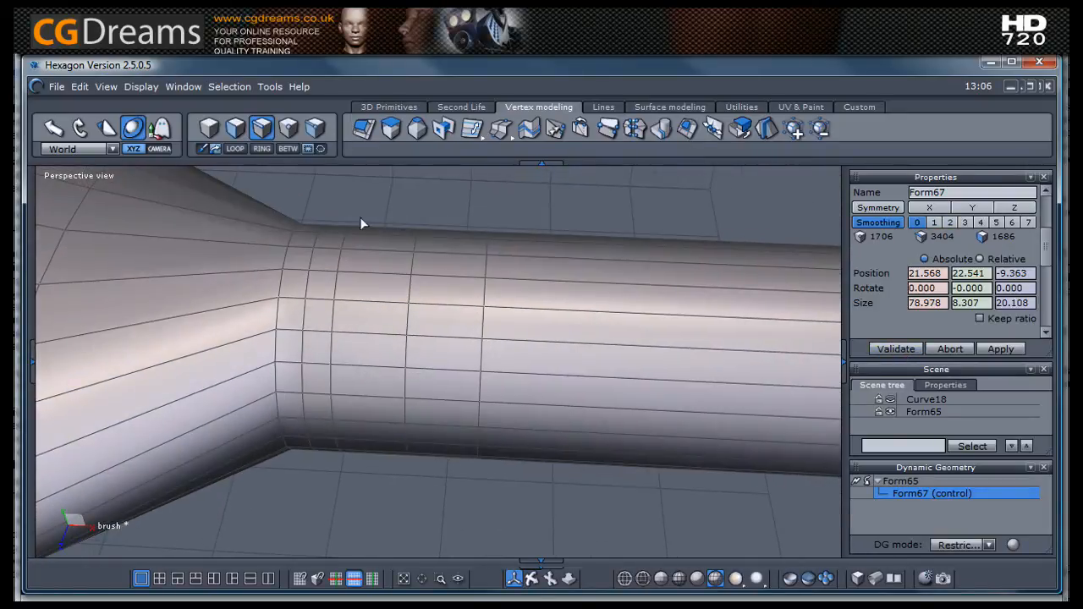
Step: Scale the new edge ring inward uniformly to form a narrow waist in the handle near the neck
left_click(410, 289)
double_click(410, 308)
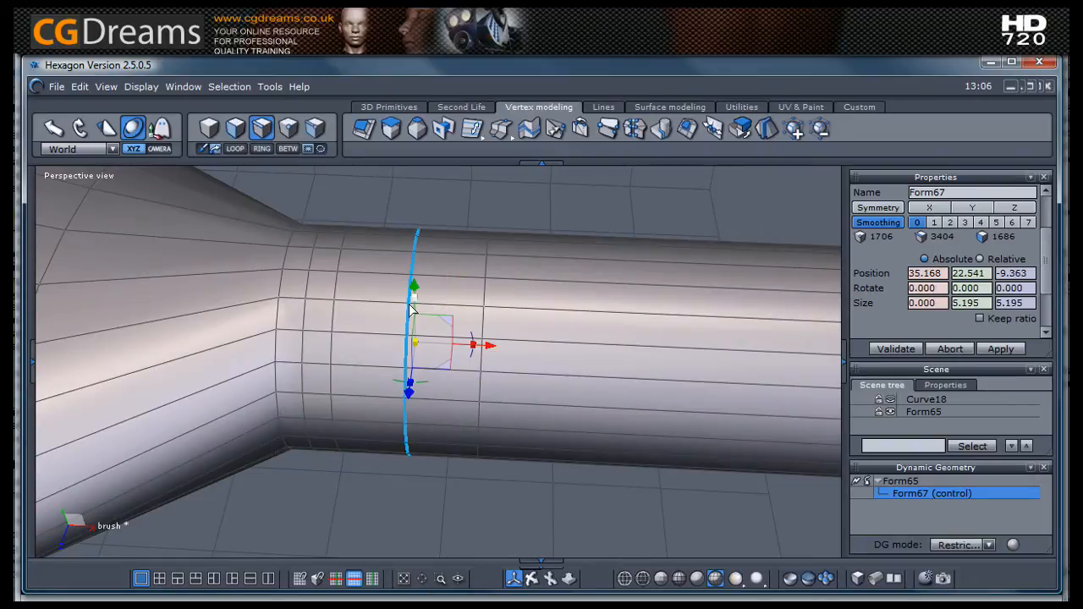
left_click_drag(416, 346, 417, 368)
left_click(400, 497)
middle_click_drag(398, 493, 474, 508)
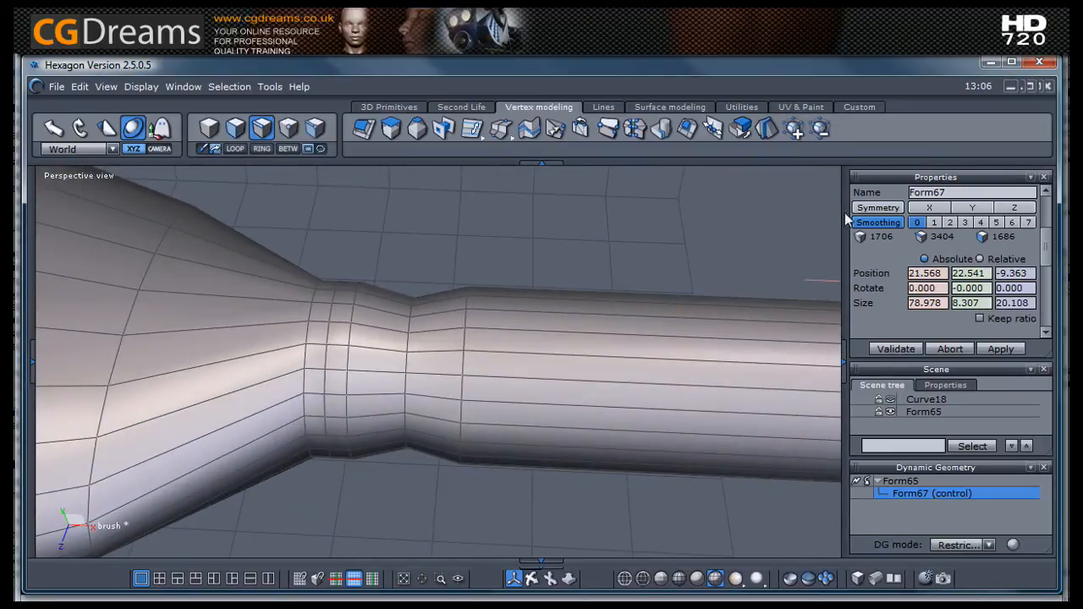
Step: Preview the waisted handle at smoothing level 1 and return smoothing to 0
left_click(934, 223)
middle_click_drag(505, 314, 507, 275)
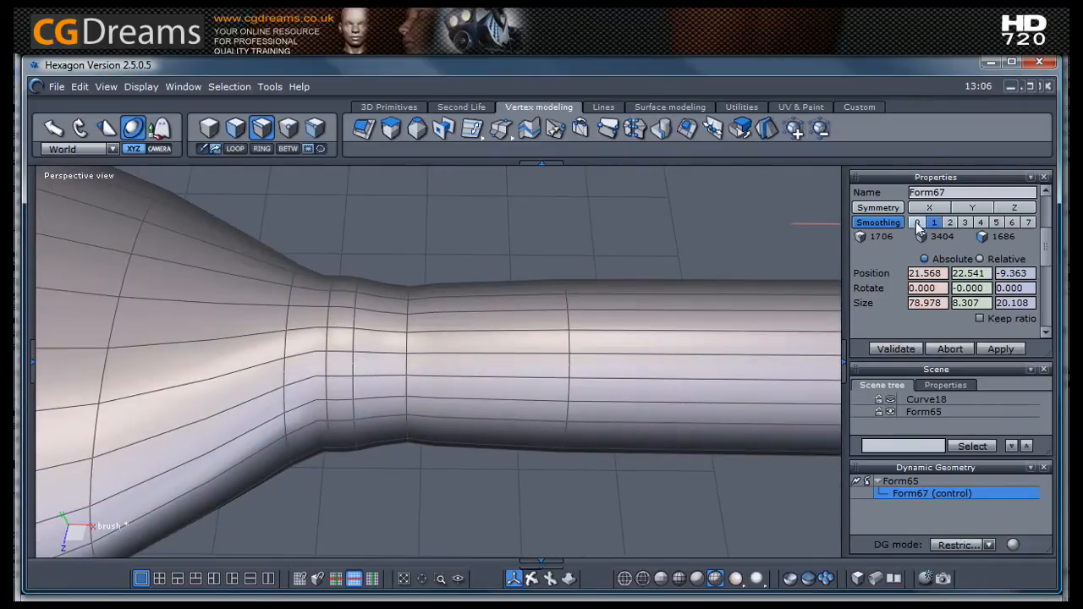
left_click(917, 222)
Step: Extract new edges closely around both sides of the handle edge loop just beyond the waist, keeping its X position at 36.726
middle_click_drag(584, 416, 529, 423)
scroll(426, 362, "up", 2)
left_click(417, 322)
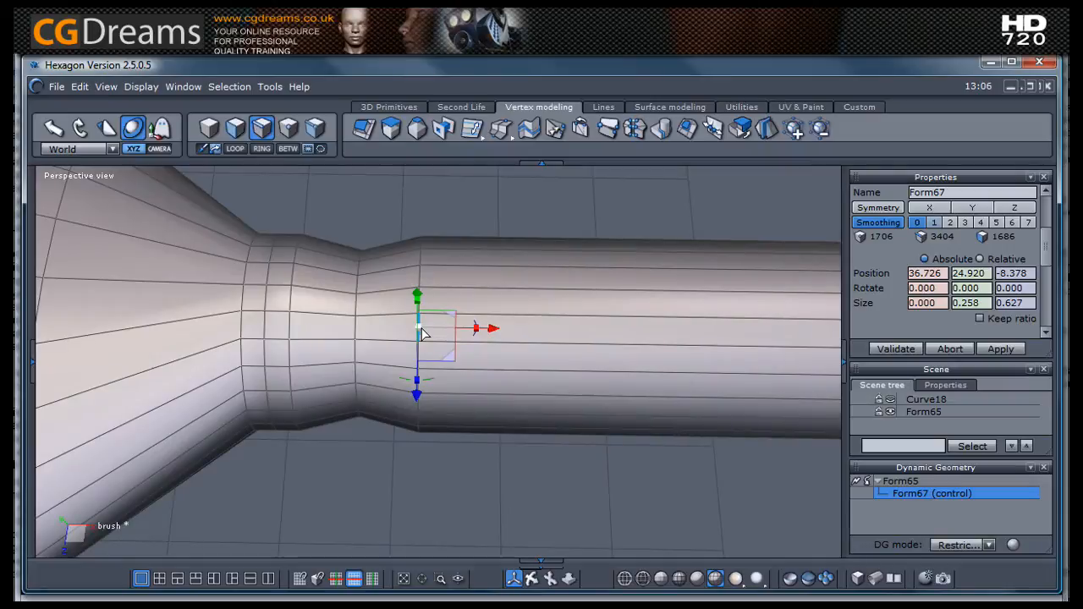
double_click(418, 322)
scroll(415, 297, "up", 1)
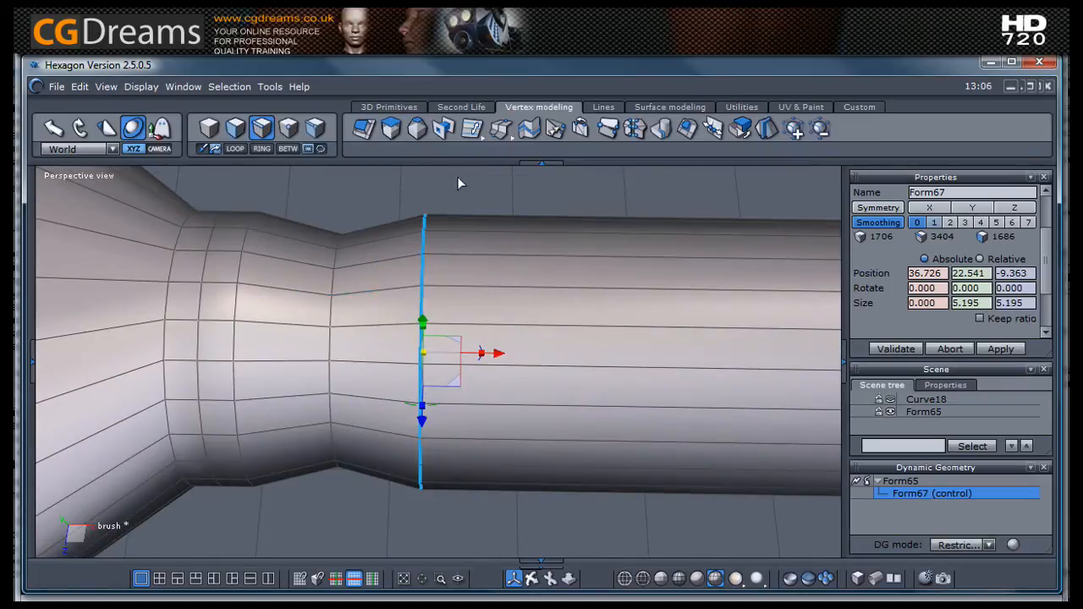
left_click_drag(493, 353, 509, 356)
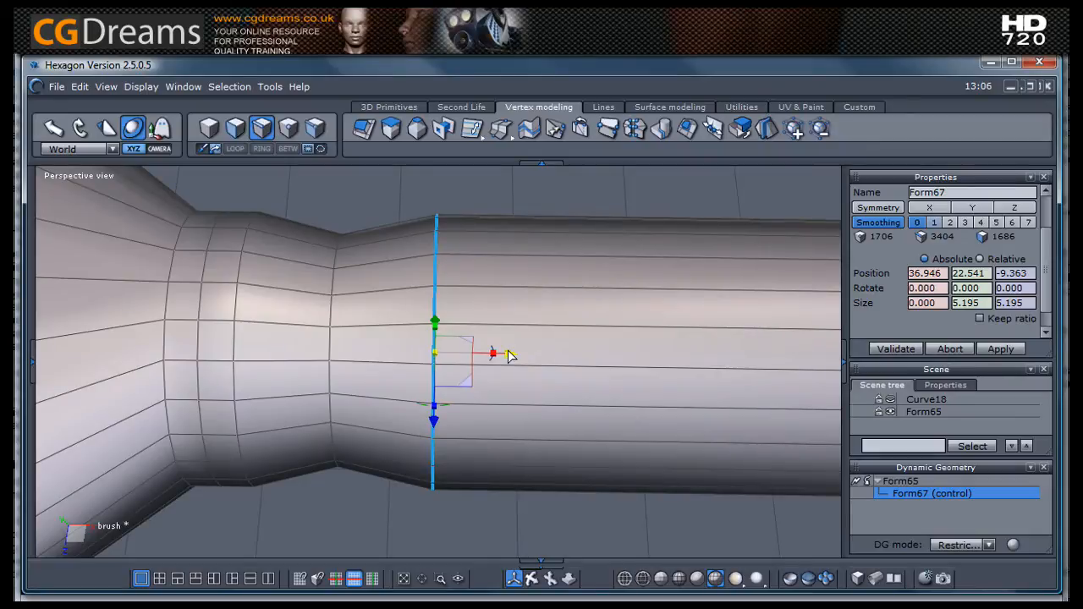
key("ctrl+z")
right_click_drag(342, 432, 422, 281)
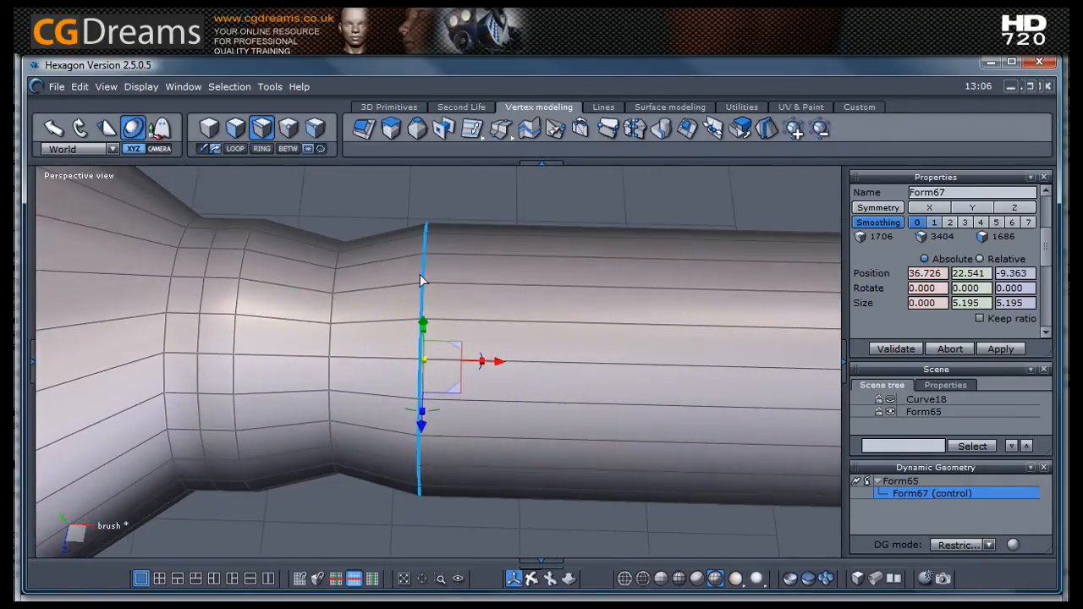
left_click(474, 134)
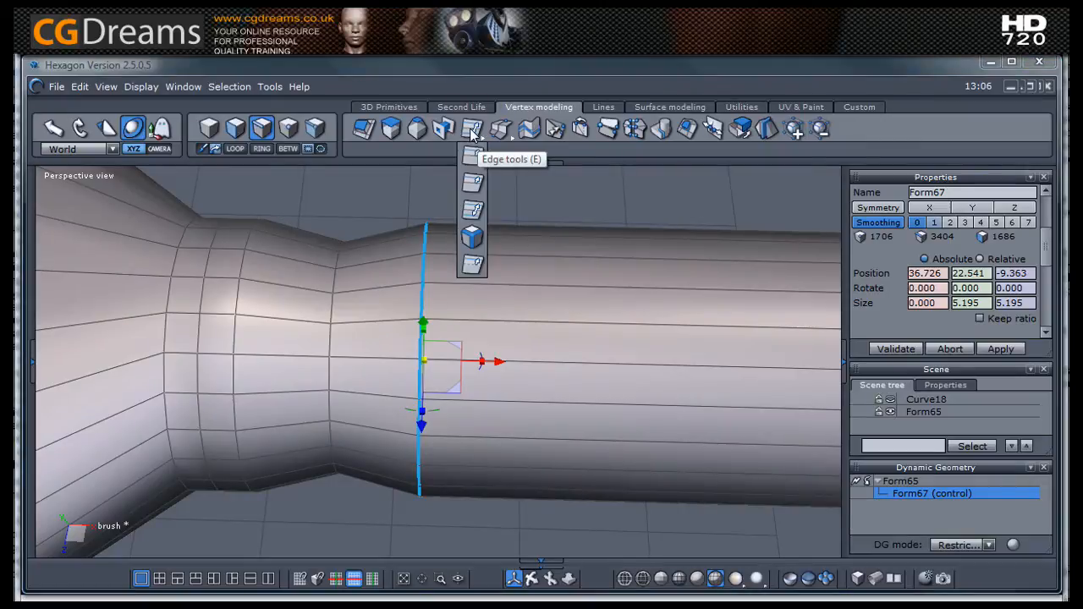
left_click(475, 212)
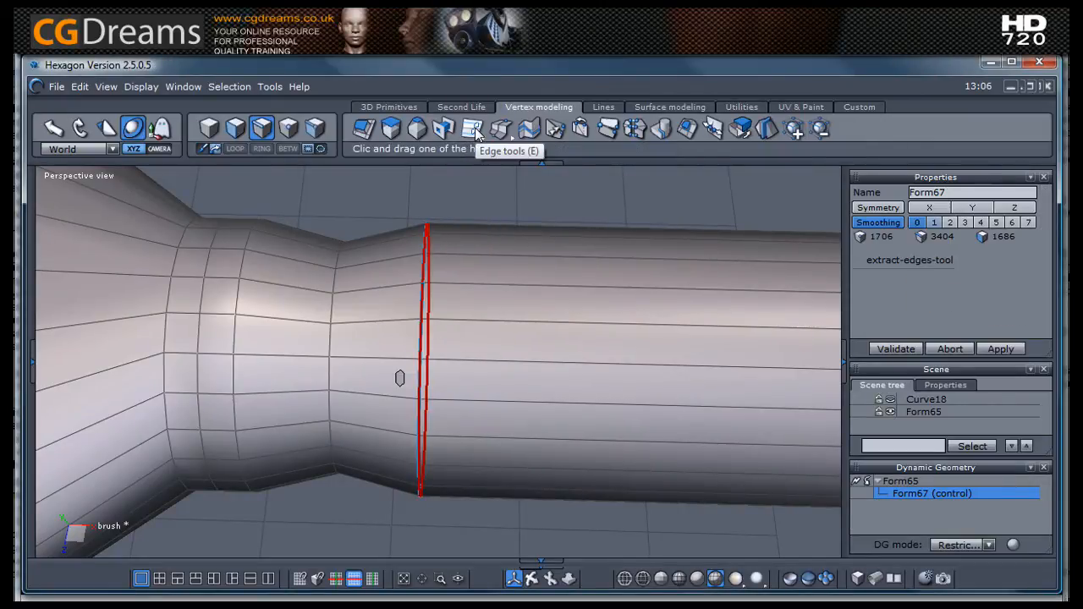
left_click(425, 311)
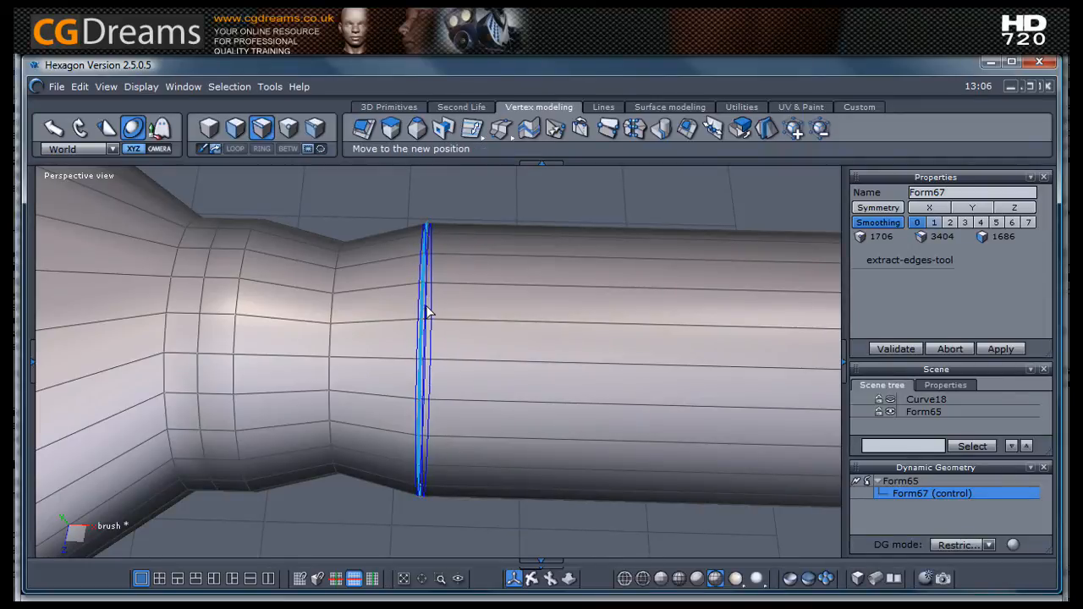
left_click(428, 312)
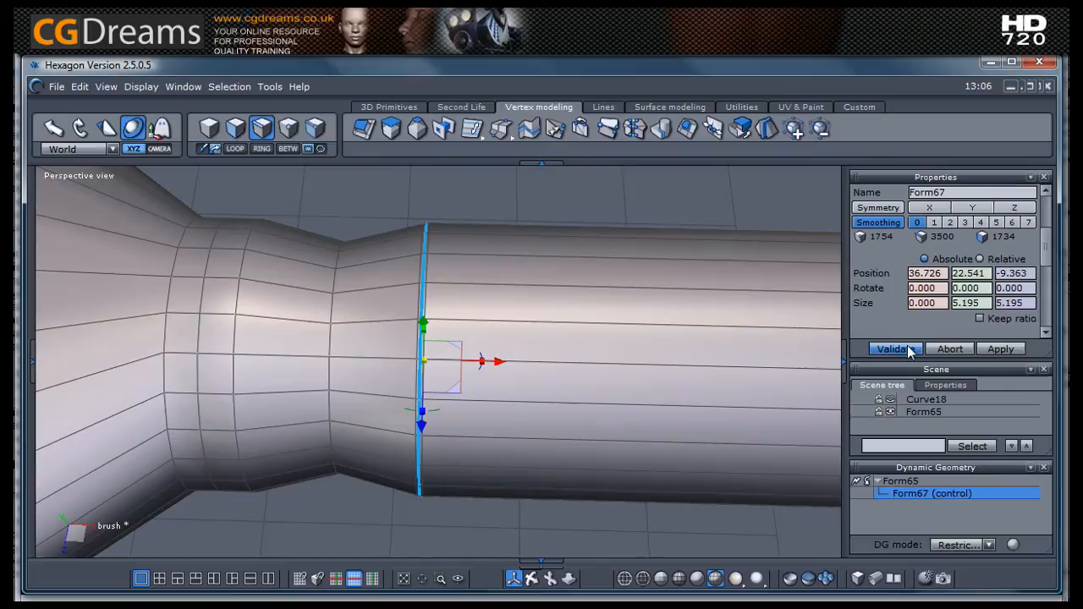
Step: Scale the middle loop between the extracted edges inward to a Y and Z size of about 4.969, cutting a thin groove
middle_click_drag(416, 460, 558, 449)
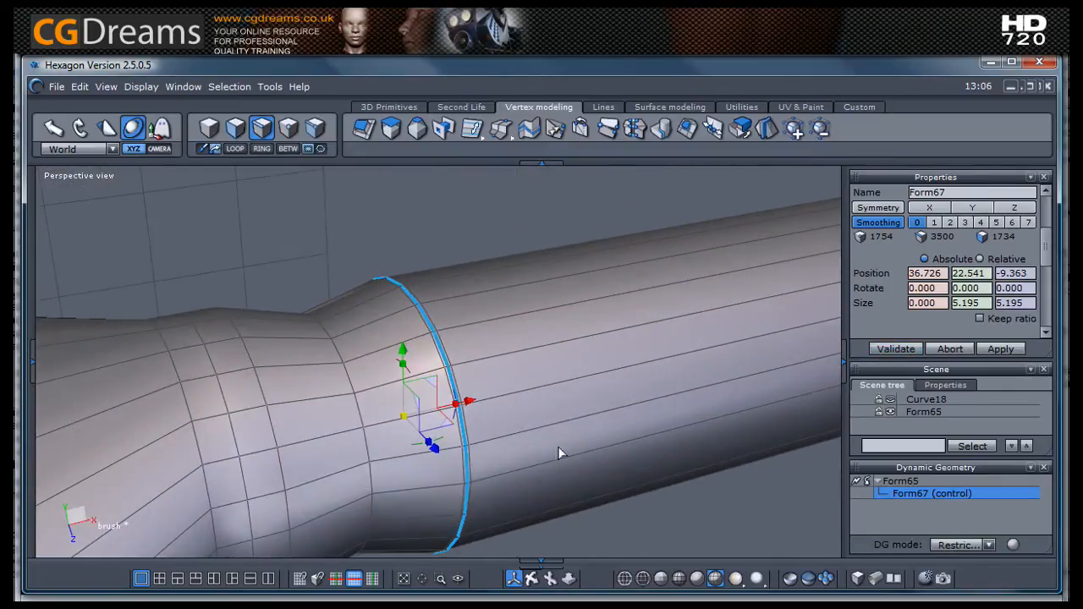
scroll(449, 450, "up", 3)
left_click_drag(364, 391, 364, 396)
left_click_drag(364, 391, 361, 384)
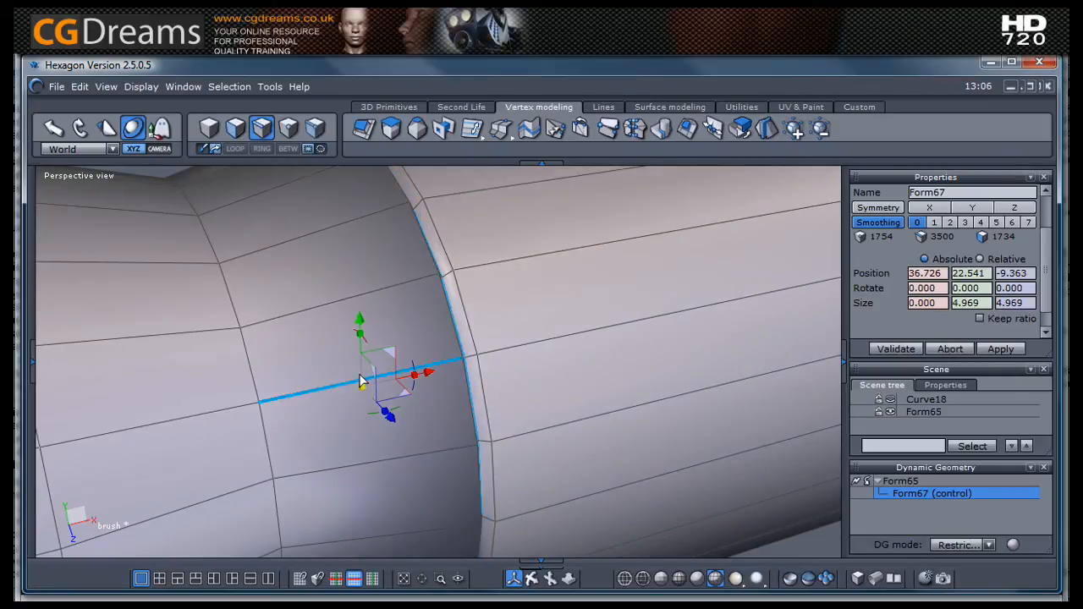
scroll(359, 374, "down", 5)
middle_click_drag(575, 456, 385, 471)
left_click(401, 454)
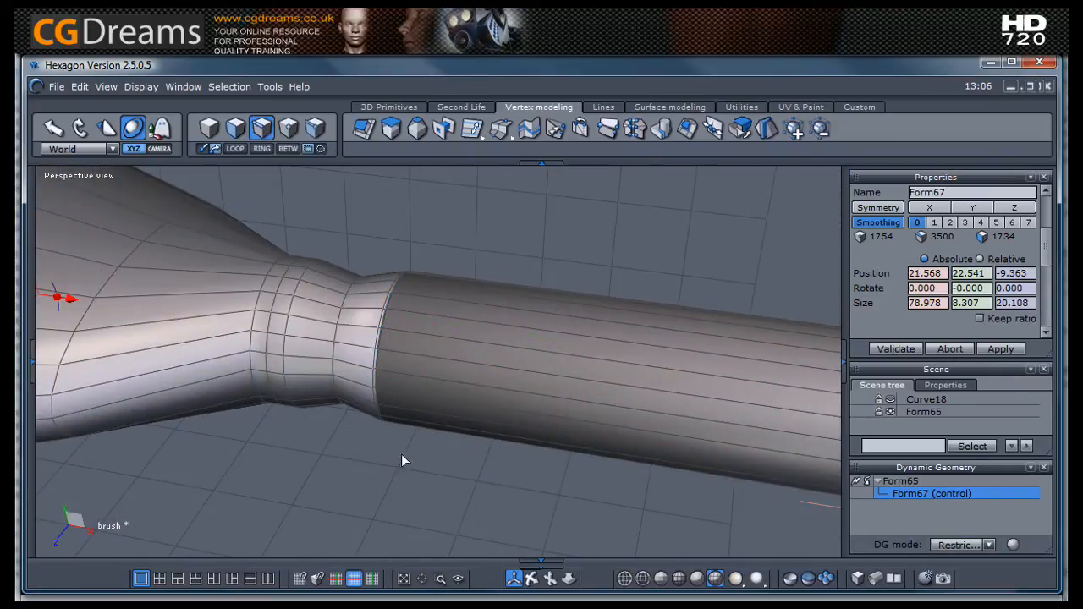
Step: Inspect the groove in the handle at smoothing level 2 and return smoothing to 0
left_click(949, 221)
middle_click_drag(462, 346, 581, 413)
scroll(382, 341, "up", 5)
scroll(381, 342, "down", 5)
middle_click_drag(812, 267, 733, 280)
key("Page_Down")
key("Page_Down")
Step: Select the two edge loops bordering the groove and extract new edges tightly around both to sharpen its rims
scroll(377, 298, "up", 5)
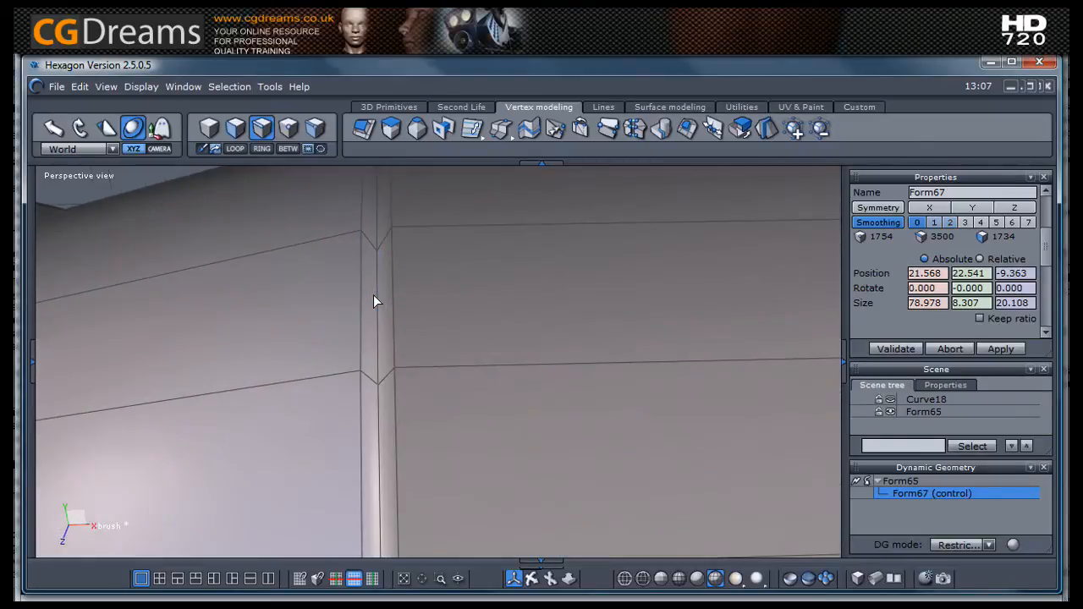
left_click(379, 301)
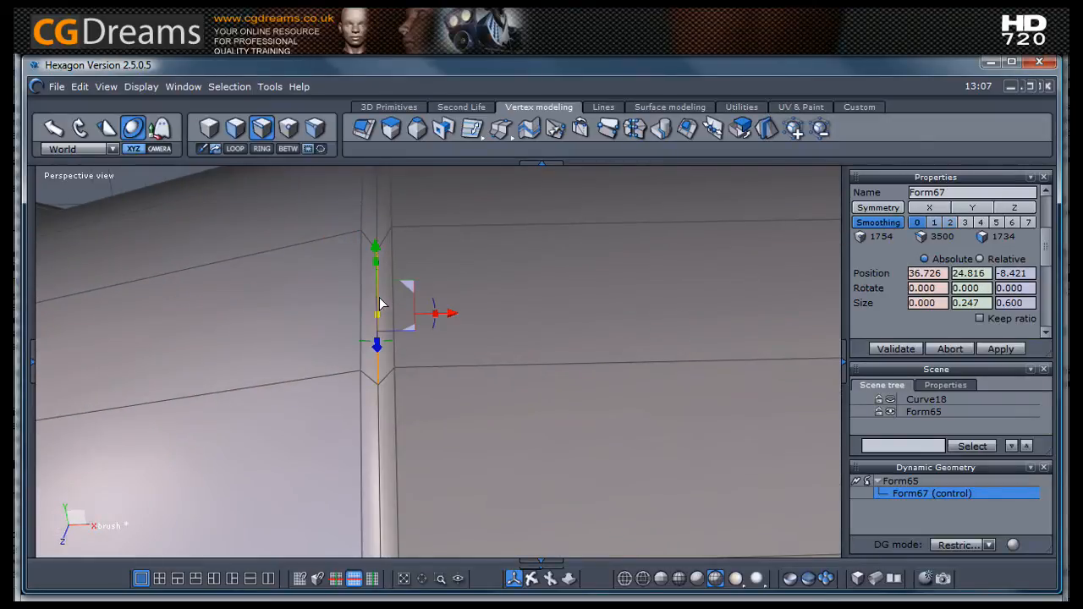
left_click(394, 246)
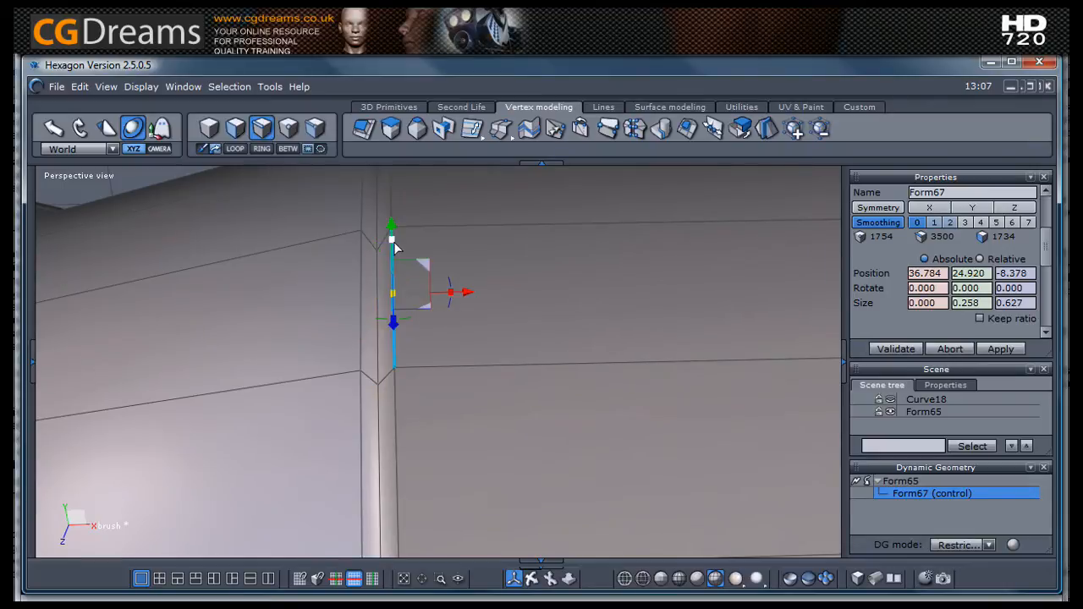
double_click(394, 246)
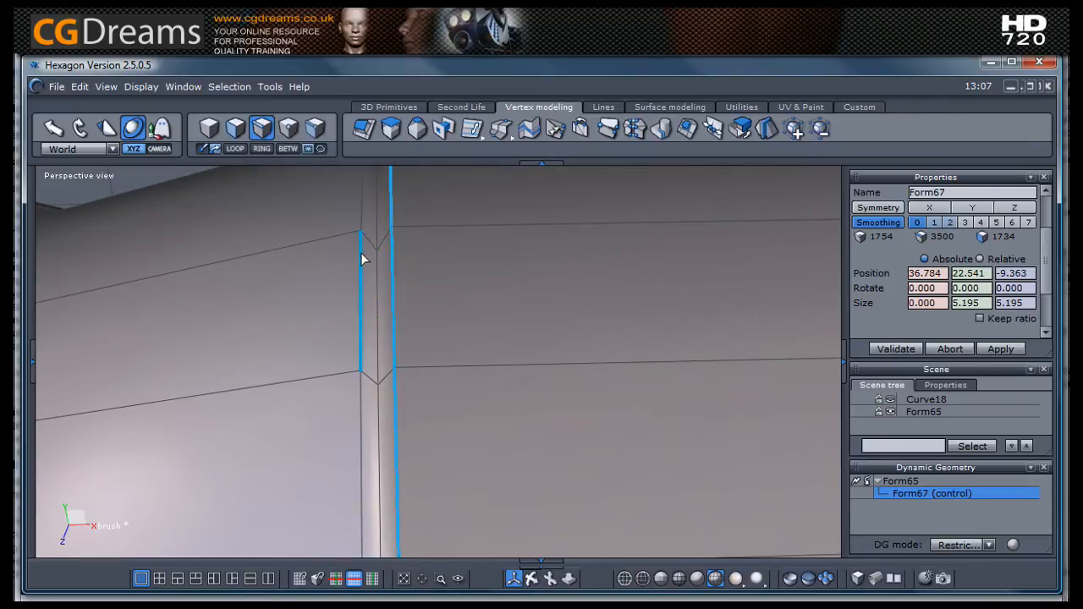
double_click(361, 252, "shift")
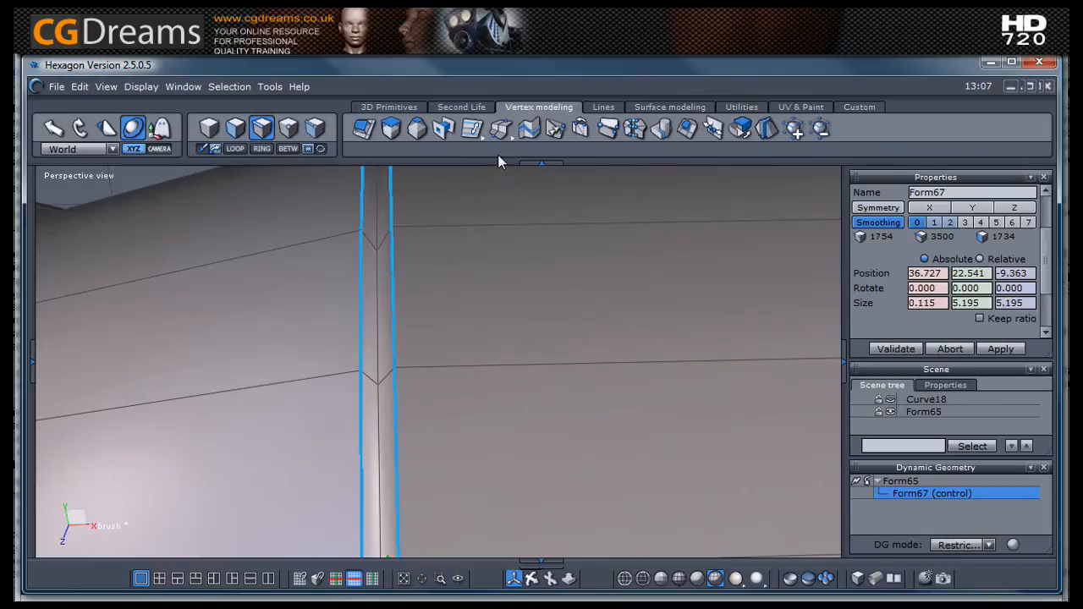
mouse_move(472, 129)
left_click(473, 210)
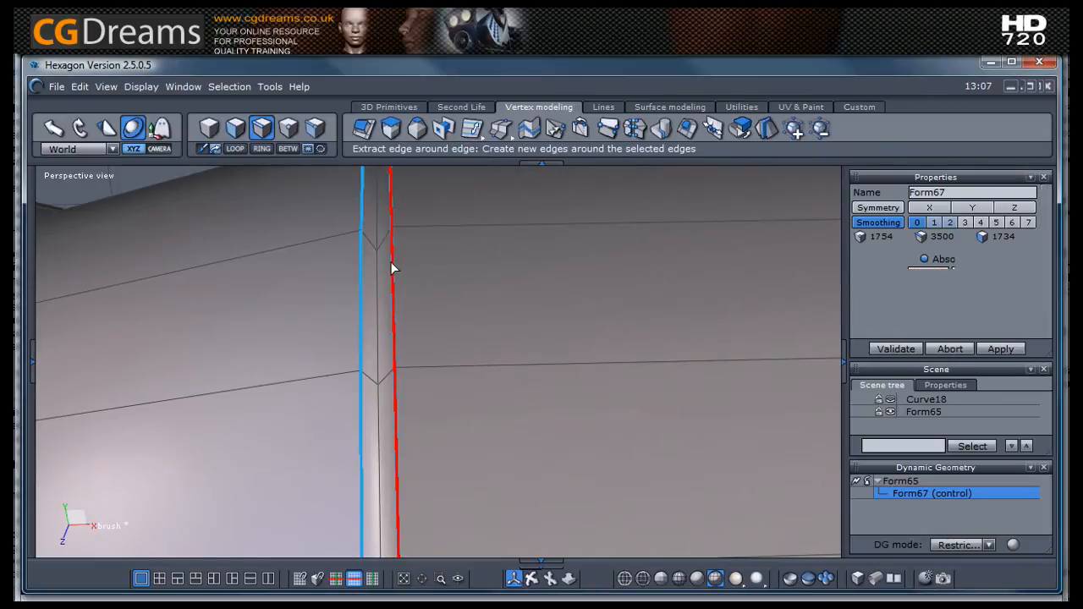
left_click_drag(394, 271, 399, 277)
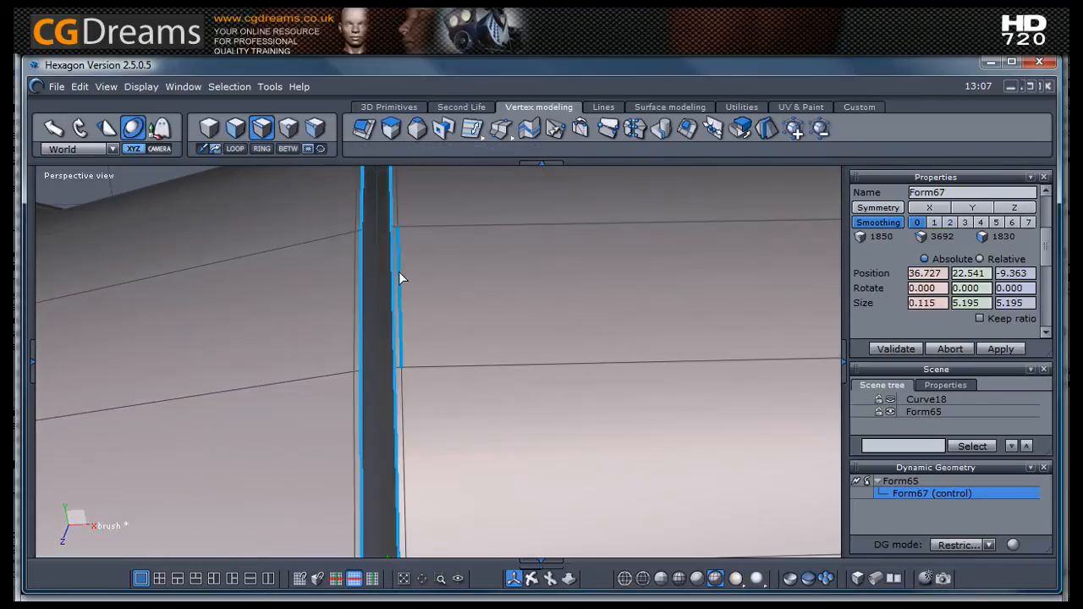
scroll(398, 277, "down", 5)
double_click(627, 198)
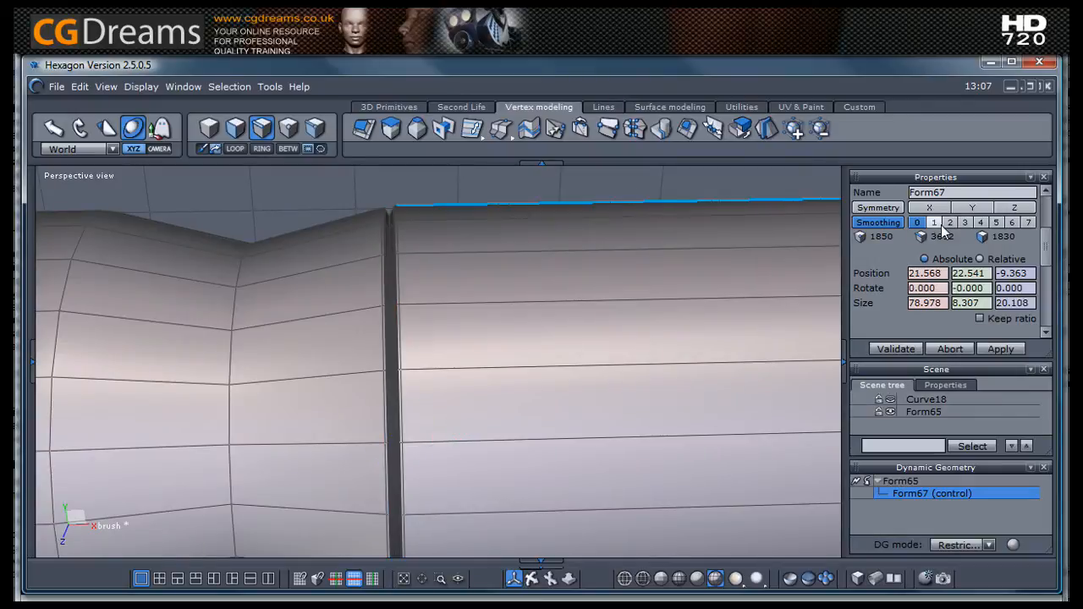
Step: Check the sharpened groove and neck edge loops at smoothing level 2, and return smoothing to 0
left_click(949, 223)
right_click_drag(491, 290, 401, 404)
scroll(338, 321, "up", 3)
left_click(335, 318)
double_click(337, 319)
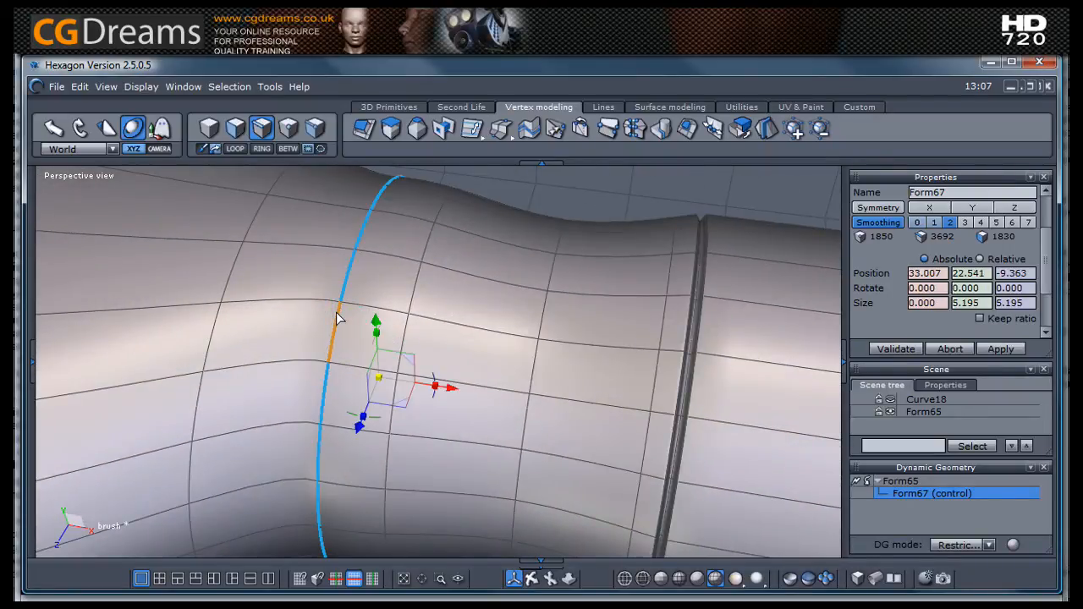
scroll(338, 318, "down", 2)
right_click_drag(338, 318, 387, 303)
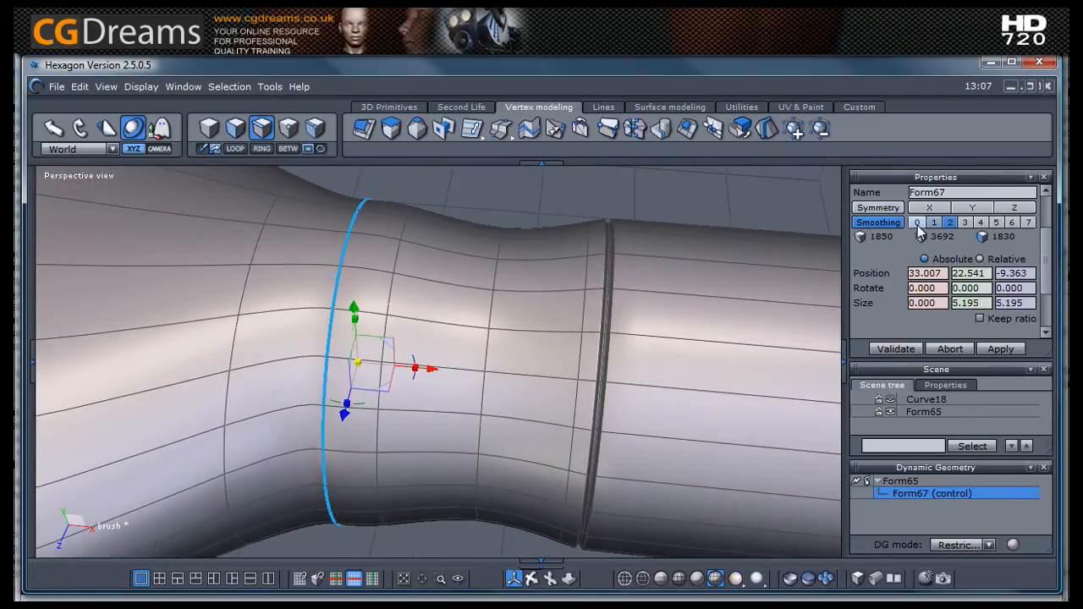
left_click(916, 223)
Step: Extract new edges closely around the third neck edge loop, where the handle starts narrowing toward the waist
right_click_drag(459, 464, 441, 397)
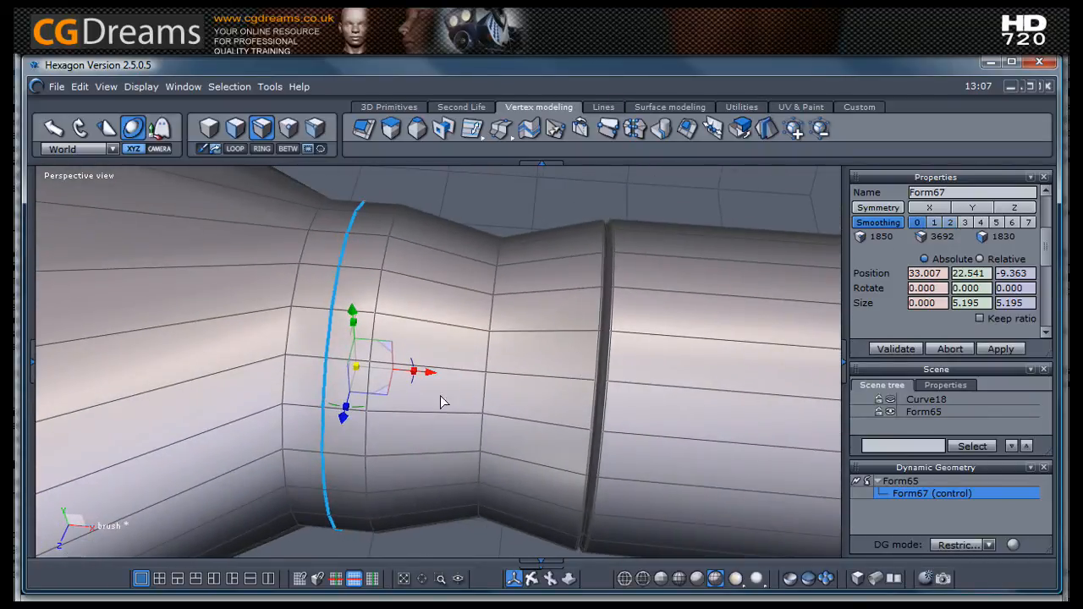
double_click(387, 258)
scroll(386, 258, "up", 2)
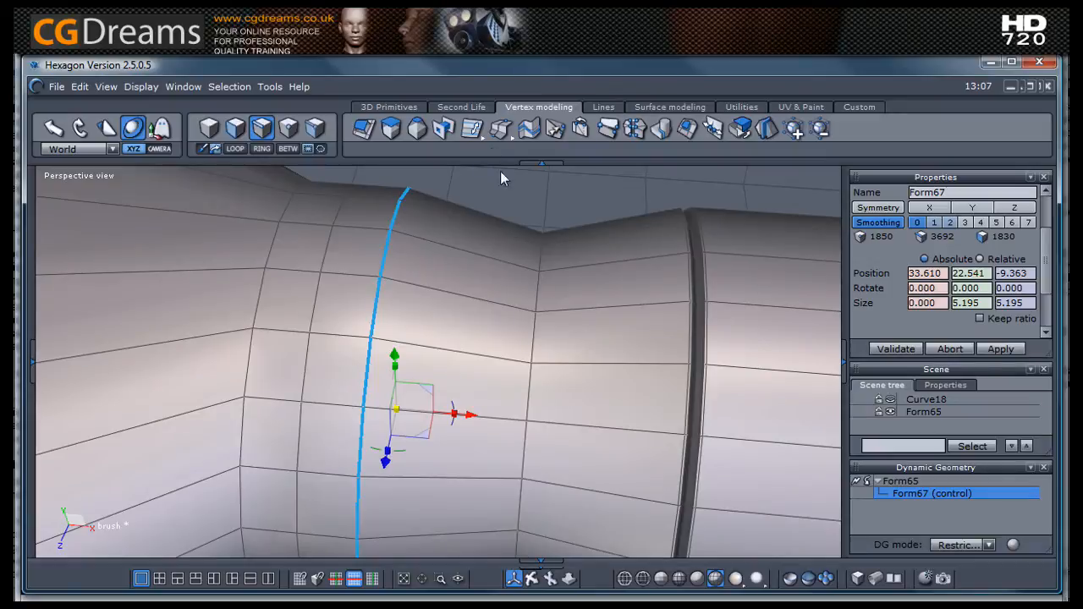
left_click(476, 132)
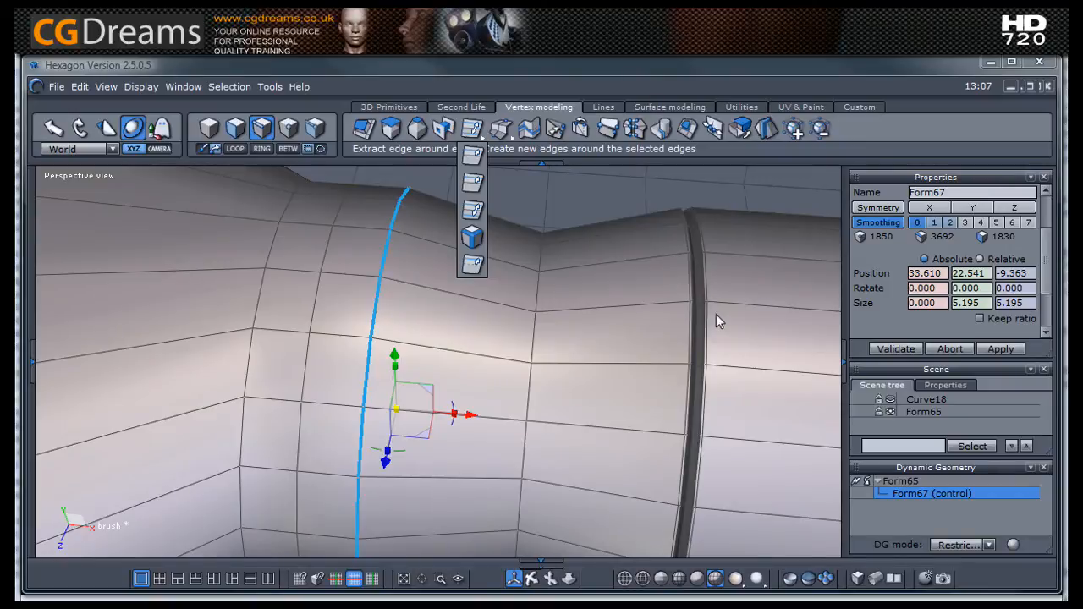
left_click(474, 210)
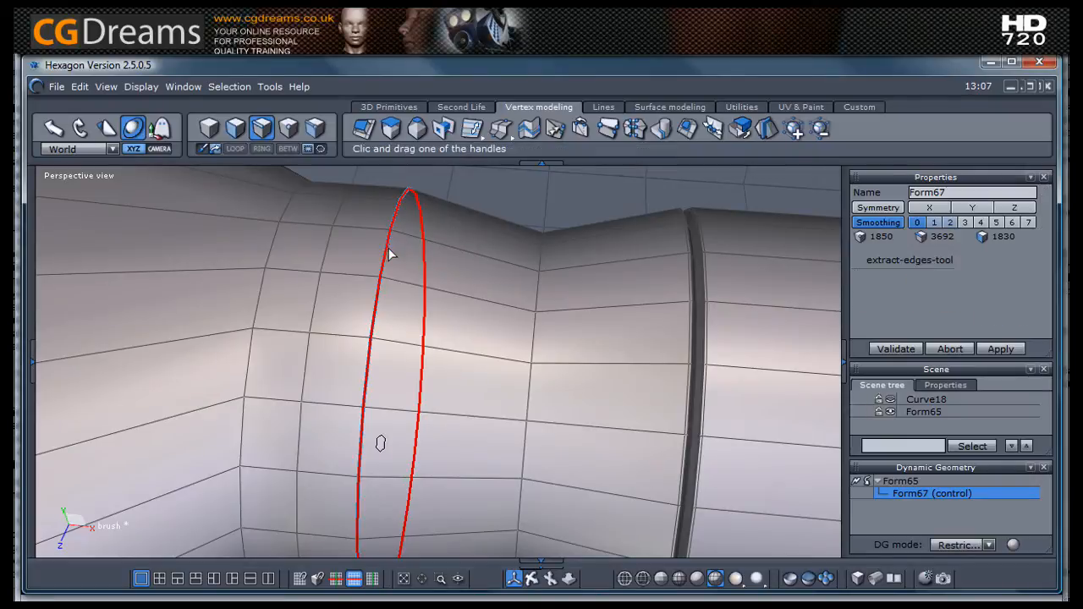
left_click_drag(389, 254, 393, 258)
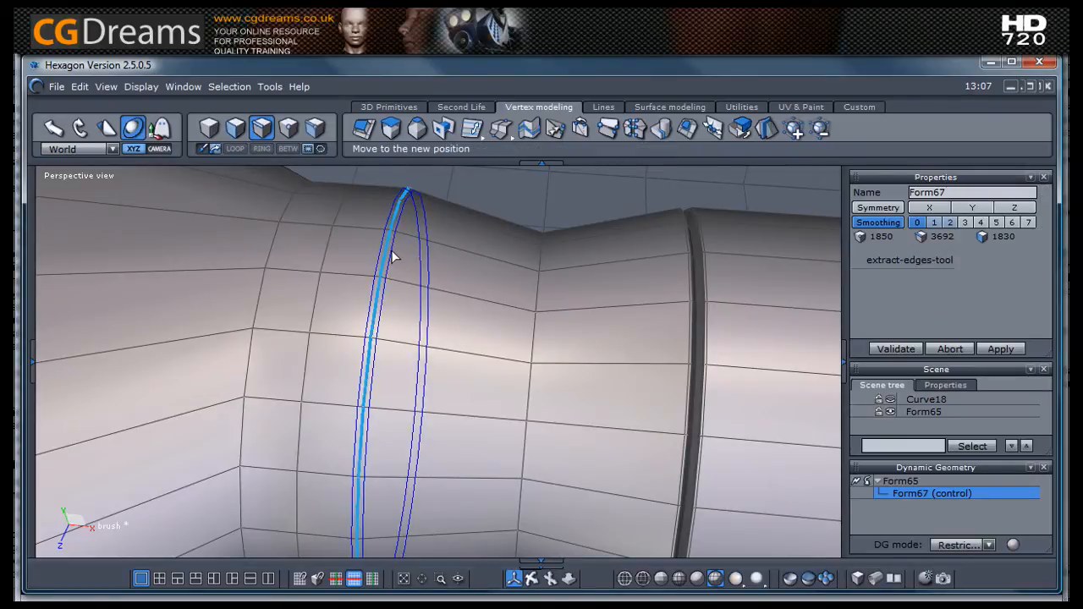
key("space")
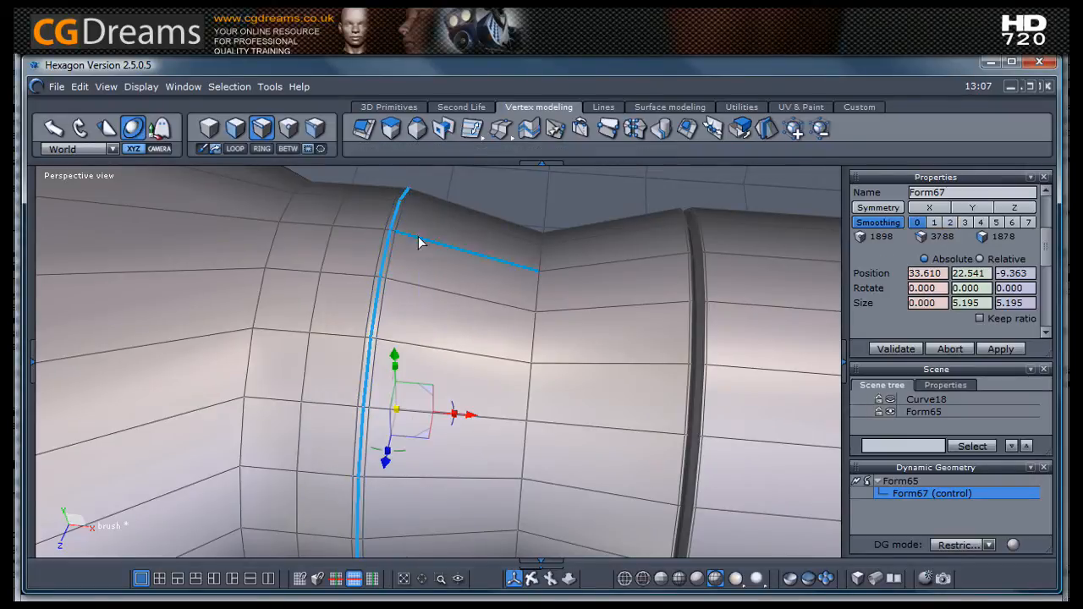
Step: Scale the third neck edge loop inward into a second groove and extract new edges tightly around the groove's two rim loops
left_click_drag(405, 416, 407, 422)
left_click(381, 246)
right_click_drag(430, 261, 438, 351)
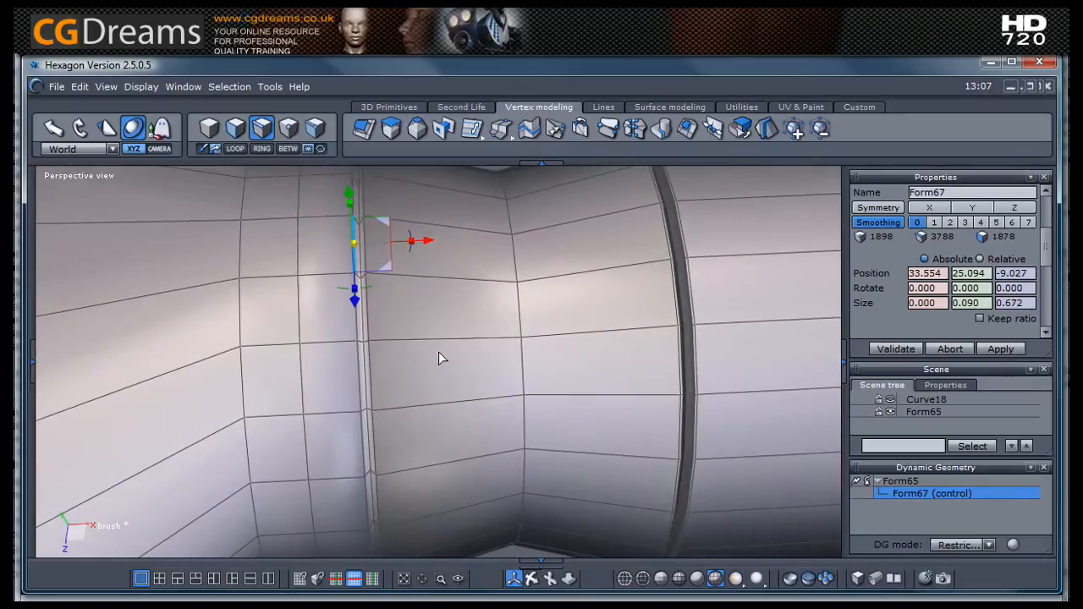
scroll(372, 247, "up", 3)
left_click(341, 225, "shift")
key("l")
left_click(471, 128)
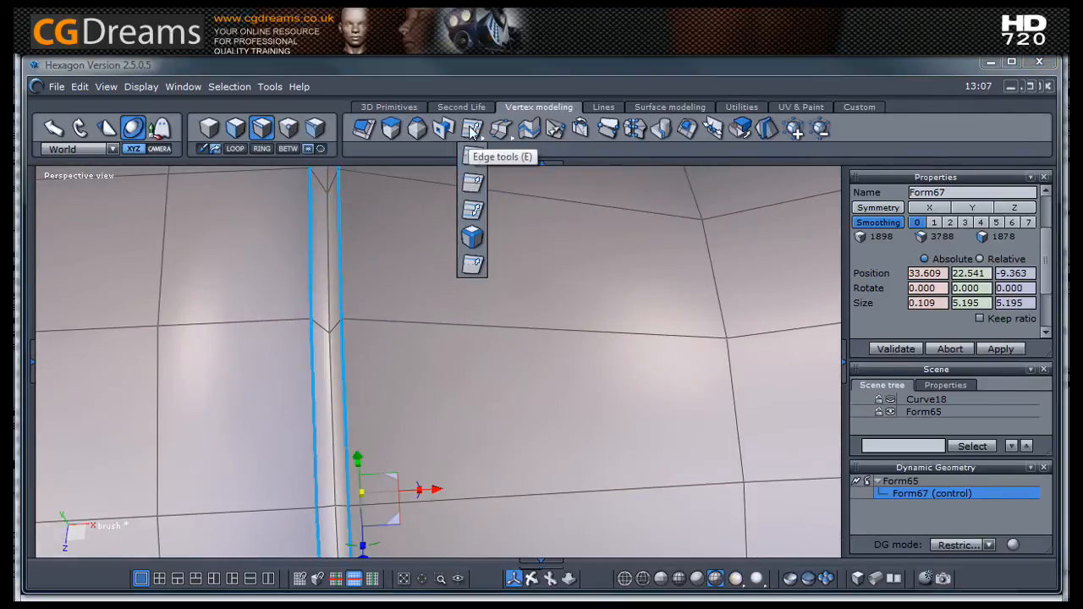
left_click(471, 222)
left_click_drag(341, 241, 349, 242)
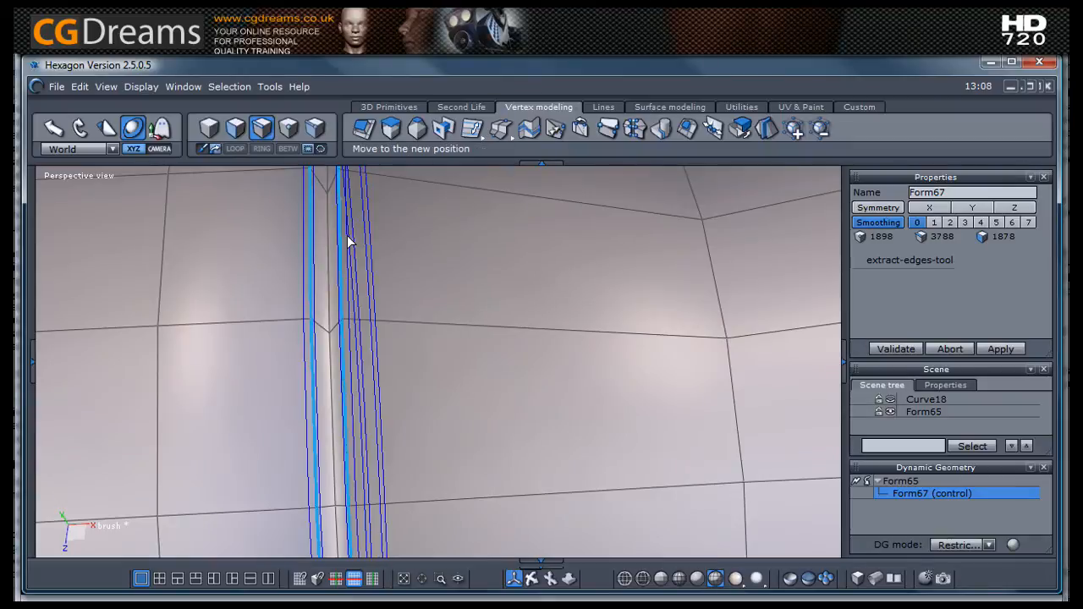
scroll(349, 242, "down", 5)
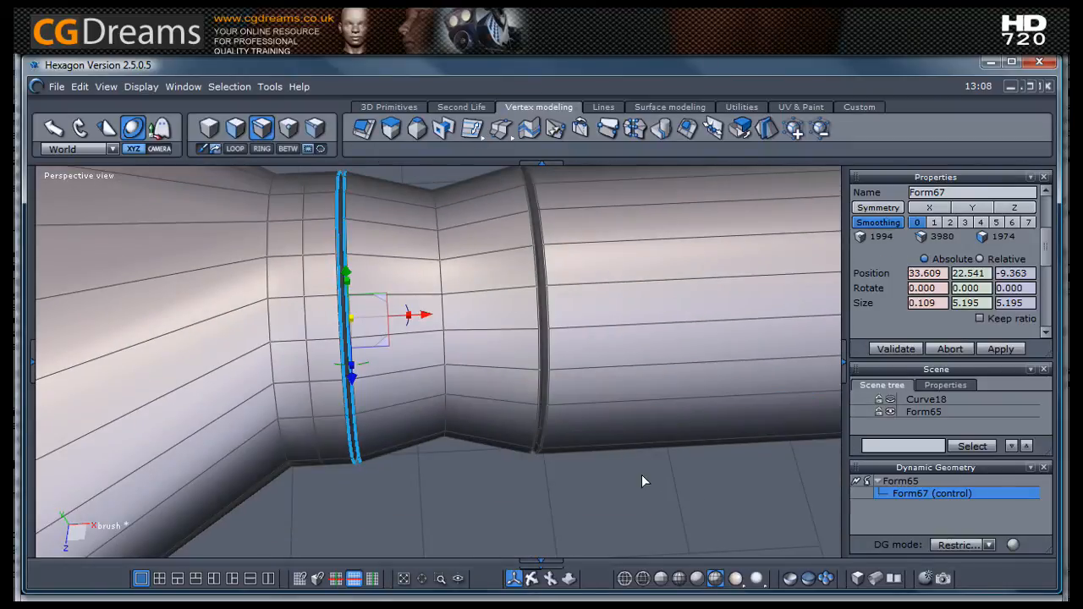
Step: Inspect both neck grooves and the handle at smoothing level 2, and return smoothing to 0
left_click(948, 222)
scroll(387, 314, "down", 3)
right_click_drag(387, 314, 605, 483)
scroll(386, 429, "down", 3)
scroll(472, 414, "up", 3)
scroll(472, 413, "down", 4)
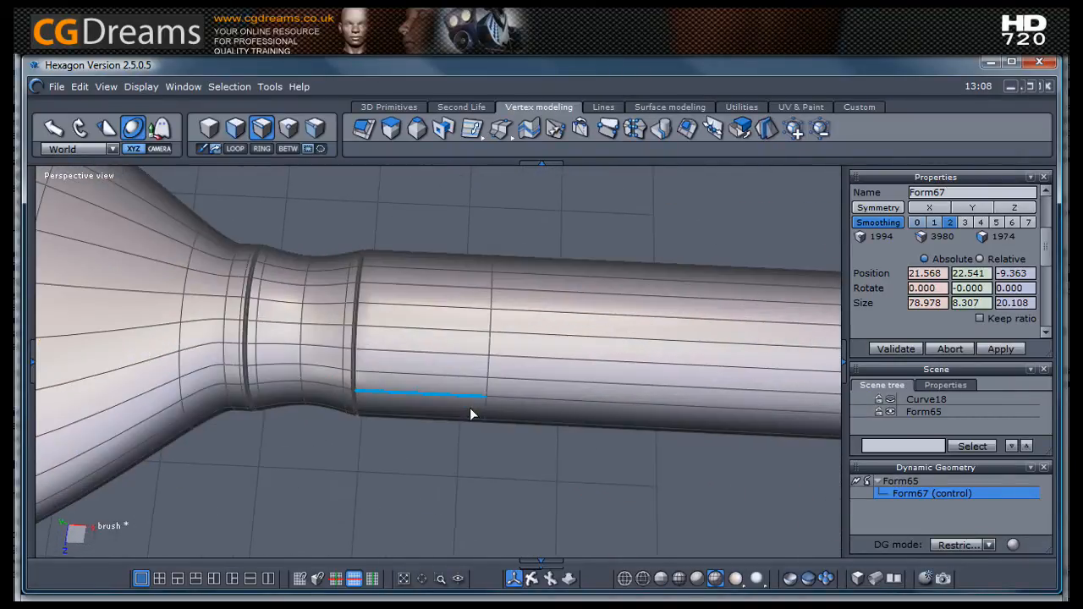
right_click_drag(435, 452, 518, 419)
scroll(359, 440, "down", 3)
right_click_drag(456, 464, 314, 421)
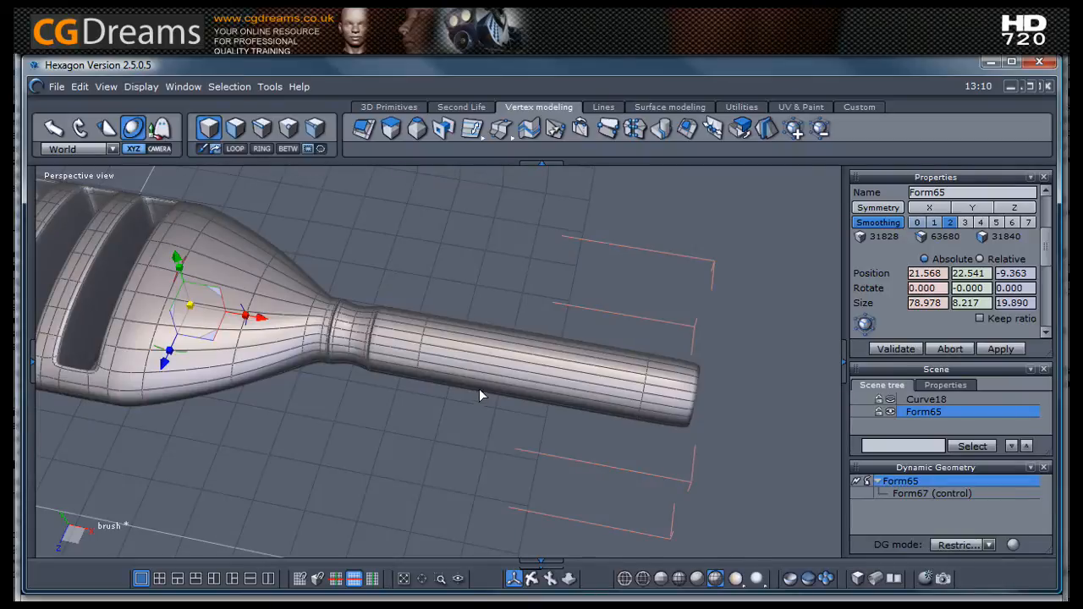
right_click_drag(479, 389, 506, 422)
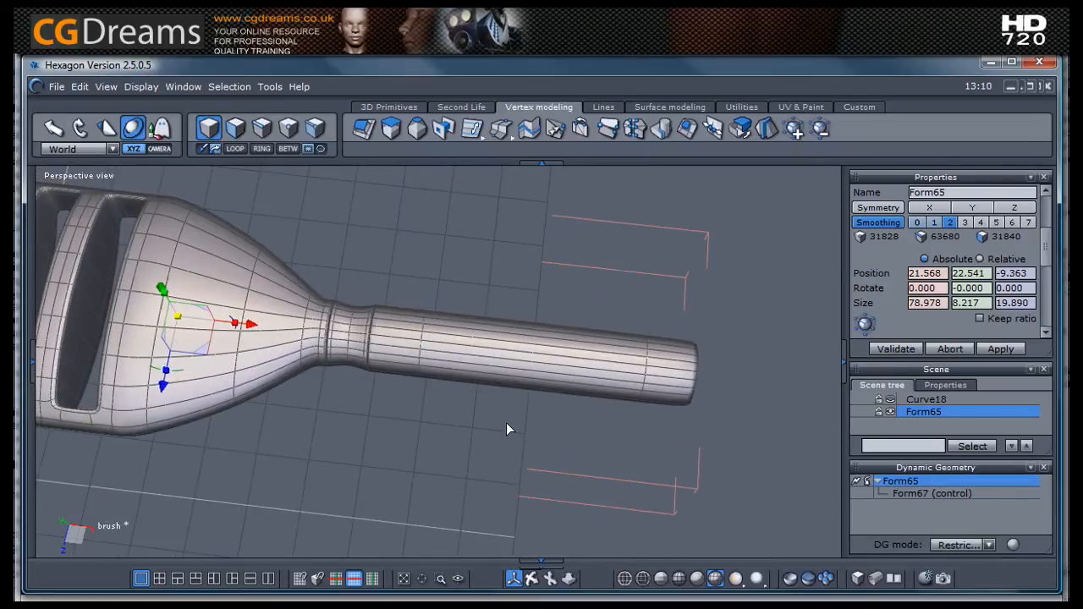
scroll(527, 371, "up", 3)
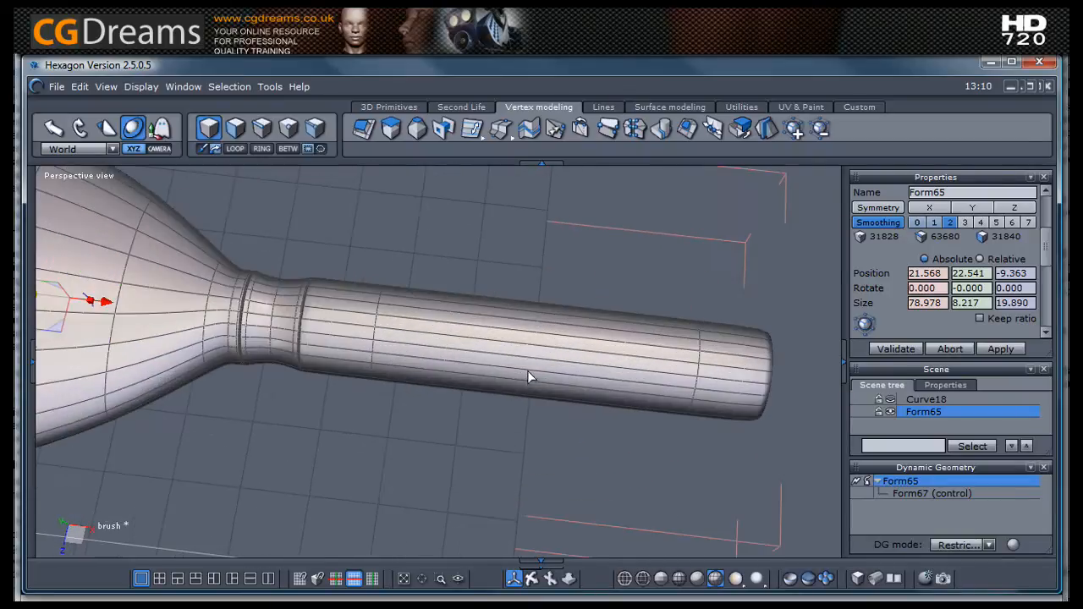
left_click(916, 223)
Step: Use Tesselation by slice to add seven roughly evenly spaced edge loops along the cylindrical handle
right_click_drag(436, 444, 433, 463)
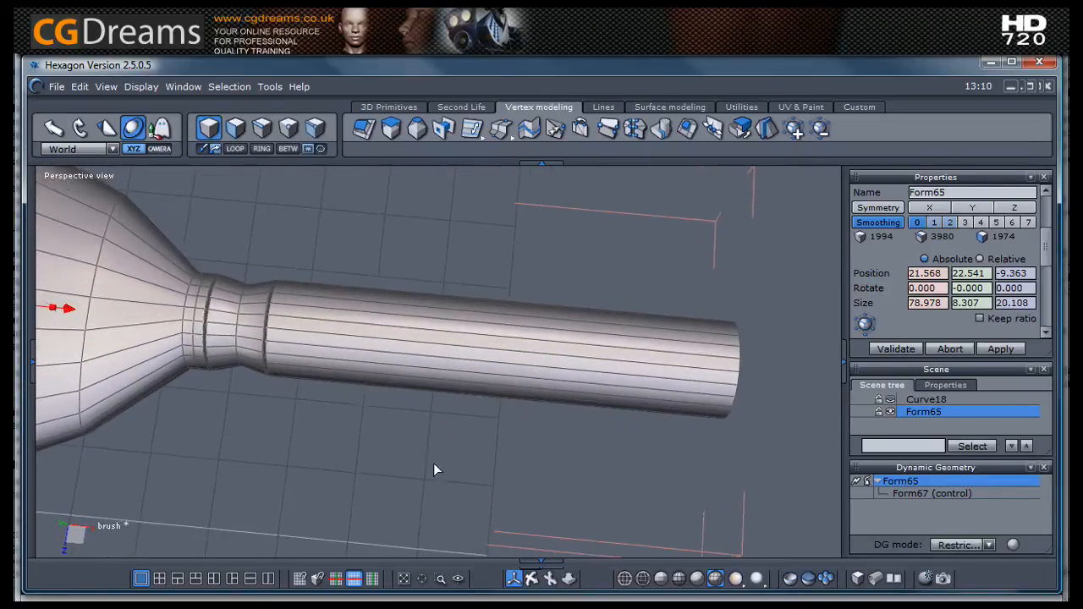
left_click(500, 132)
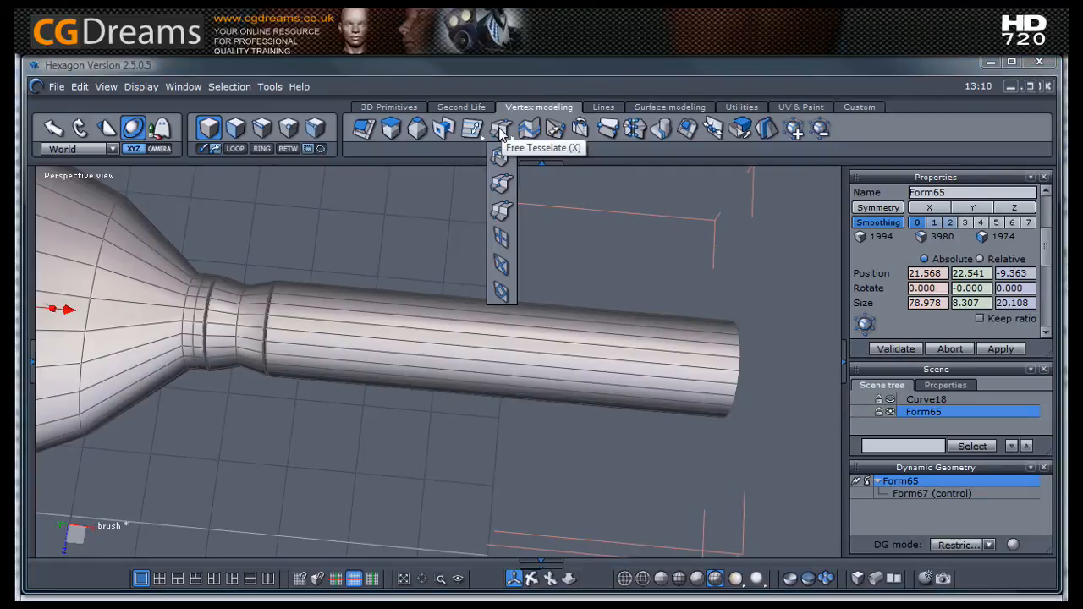
left_click(502, 210)
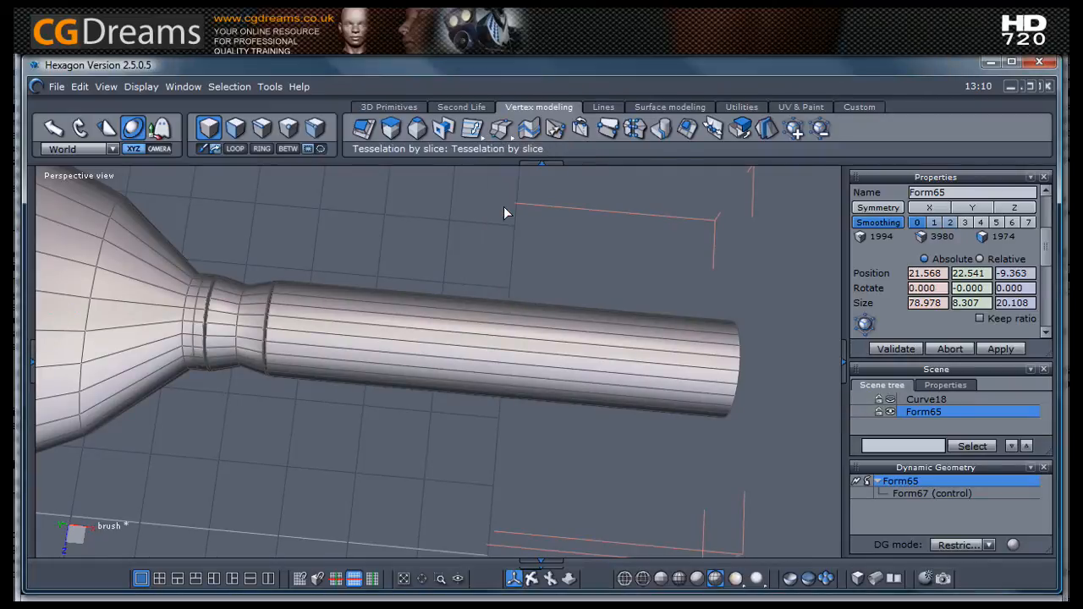
left_click(505, 340)
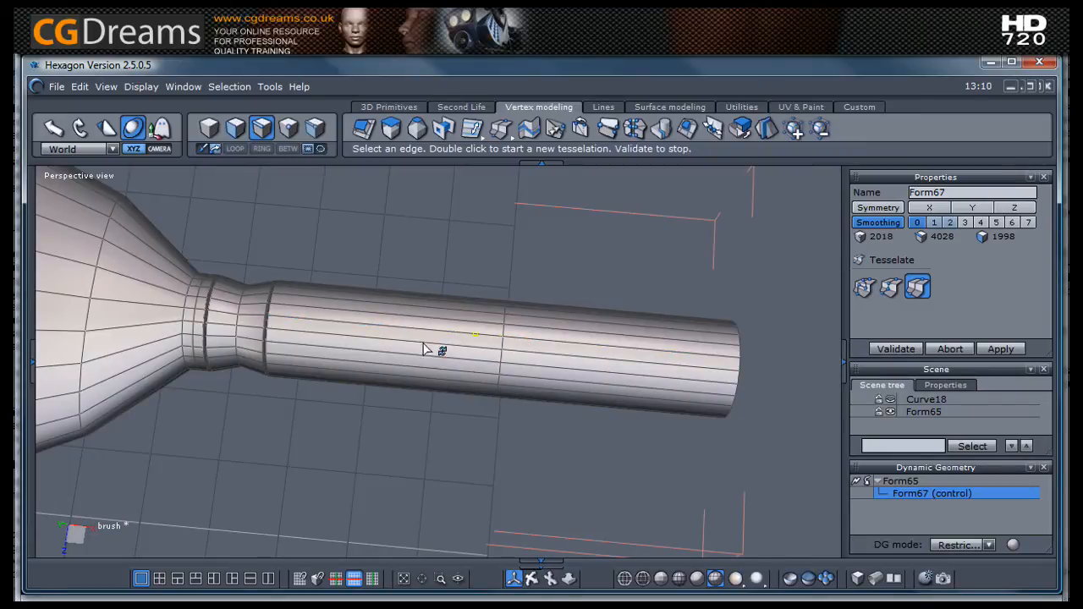
left_click(390, 328)
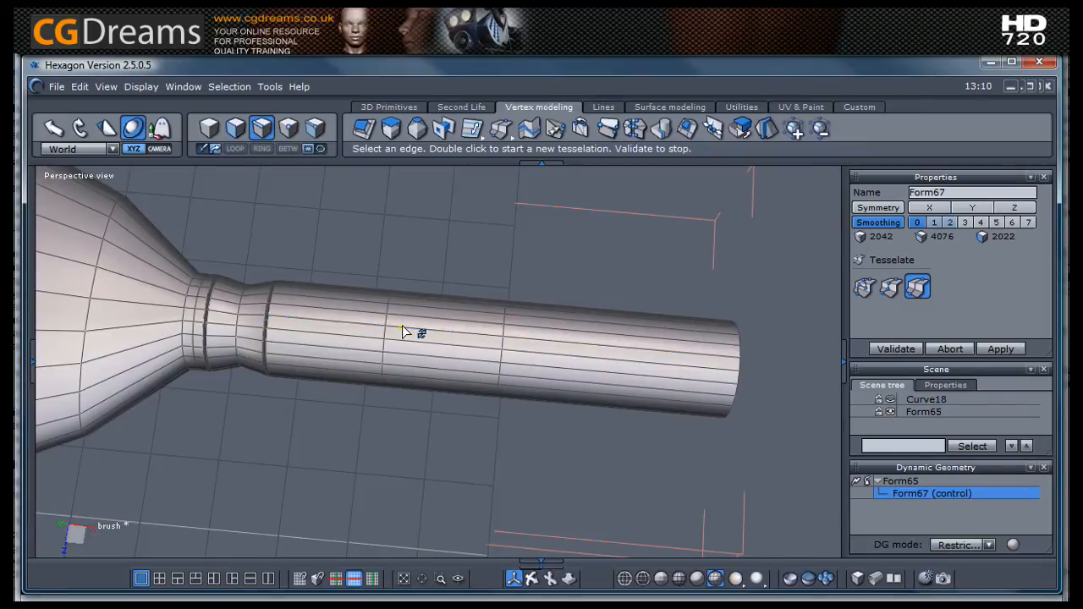
left_click(622, 349)
left_click(684, 355)
left_click(567, 348)
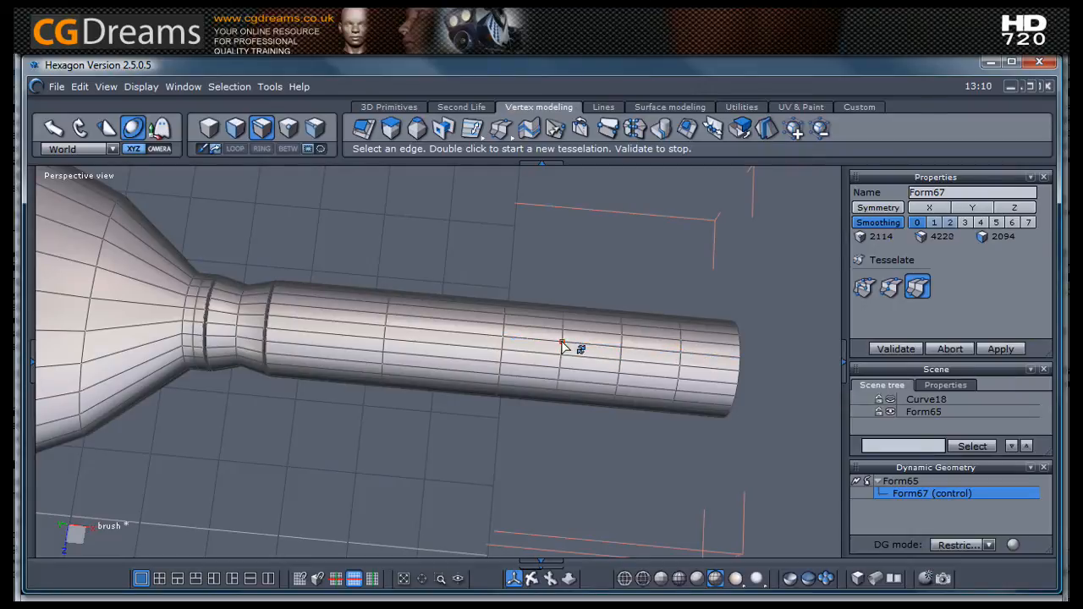
left_click(457, 340)
left_click(330, 327)
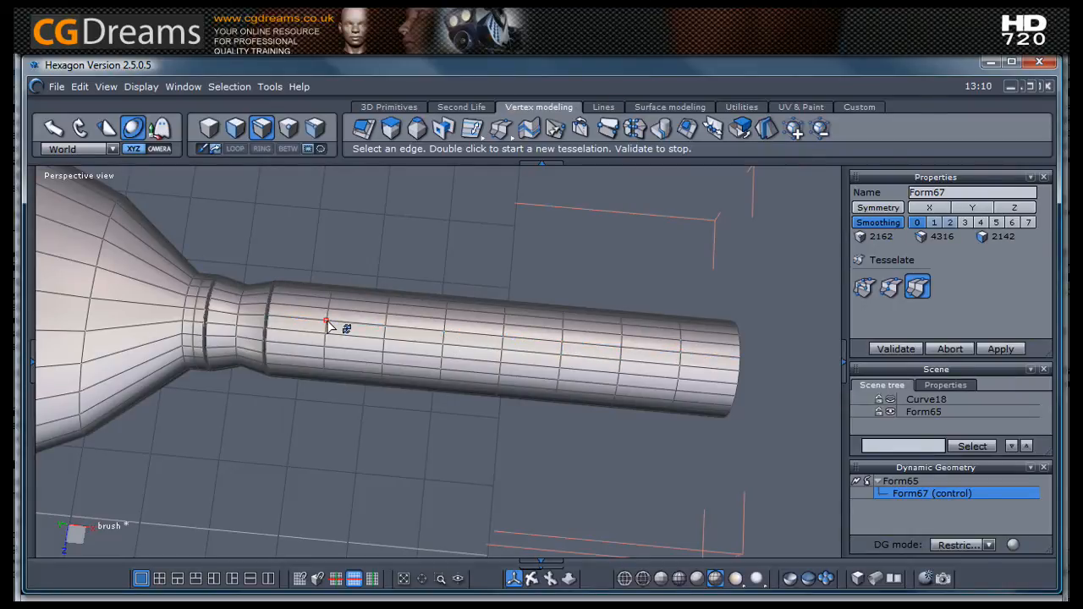
left_click(873, 349)
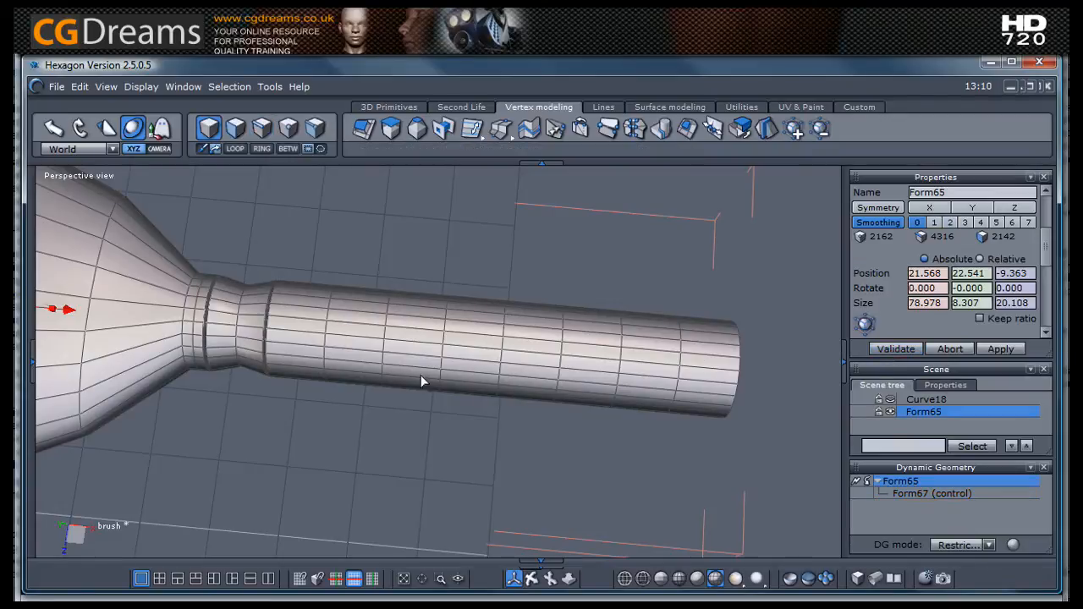
Step: Select the seven new edge loops running around the handle
left_click(262, 127)
scroll(314, 331, "up", 2)
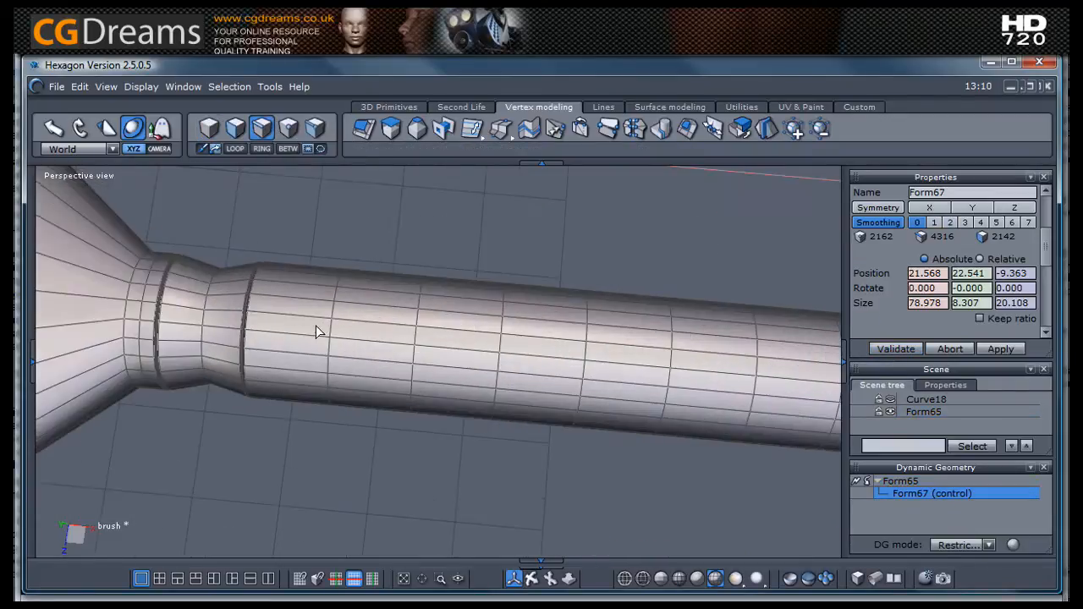
left_click(330, 327)
left_click(414, 337, "shift")
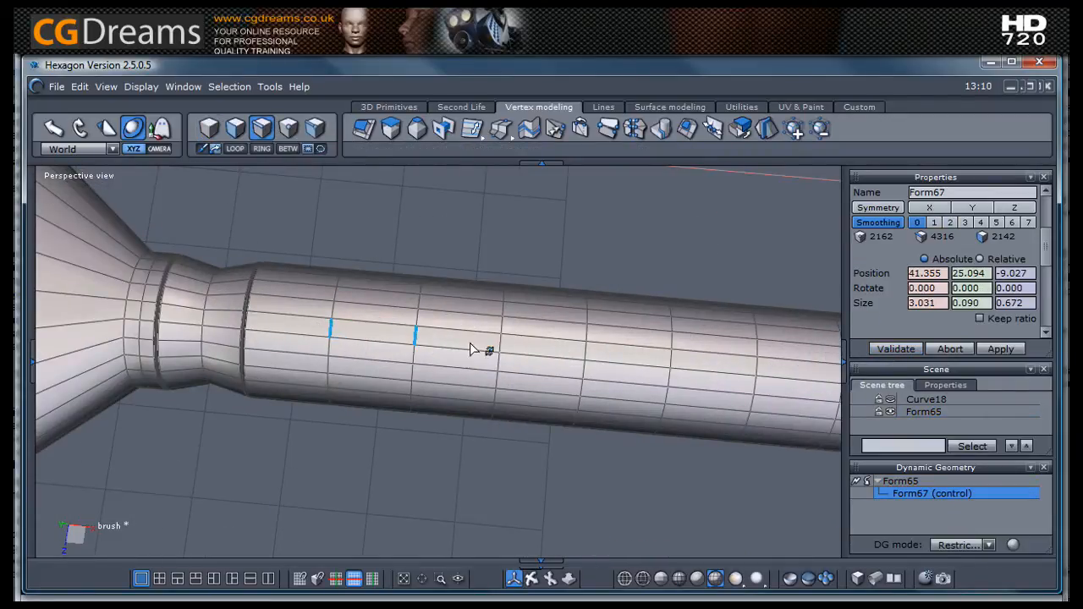
left_click(500, 341, "shift")
left_click(586, 351, "shift")
left_click(670, 356, "shift")
left_click(757, 368, "shift")
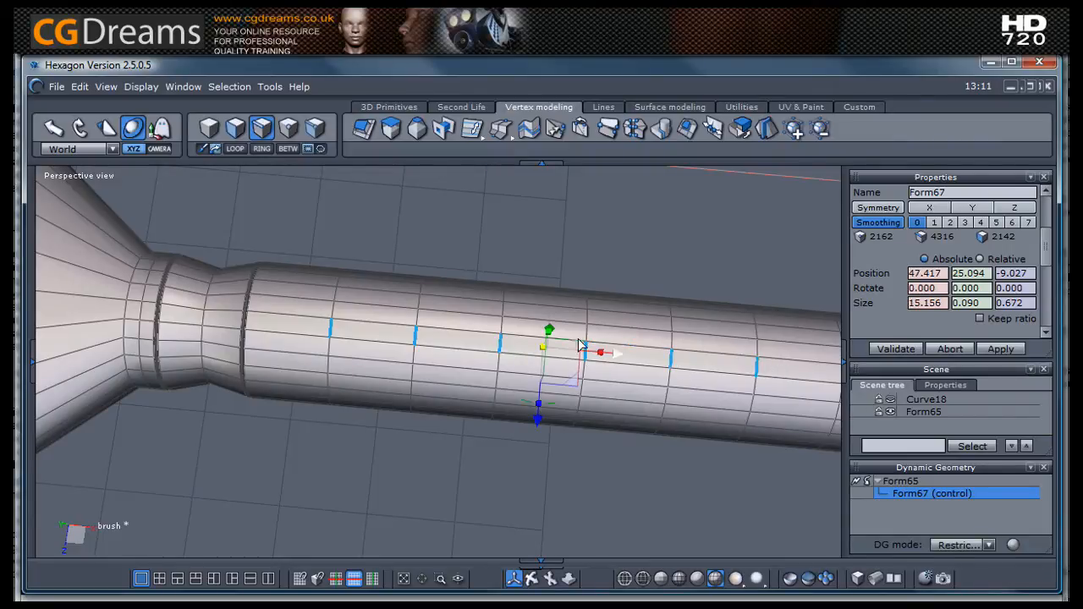
scroll(685, 364, "down", 2)
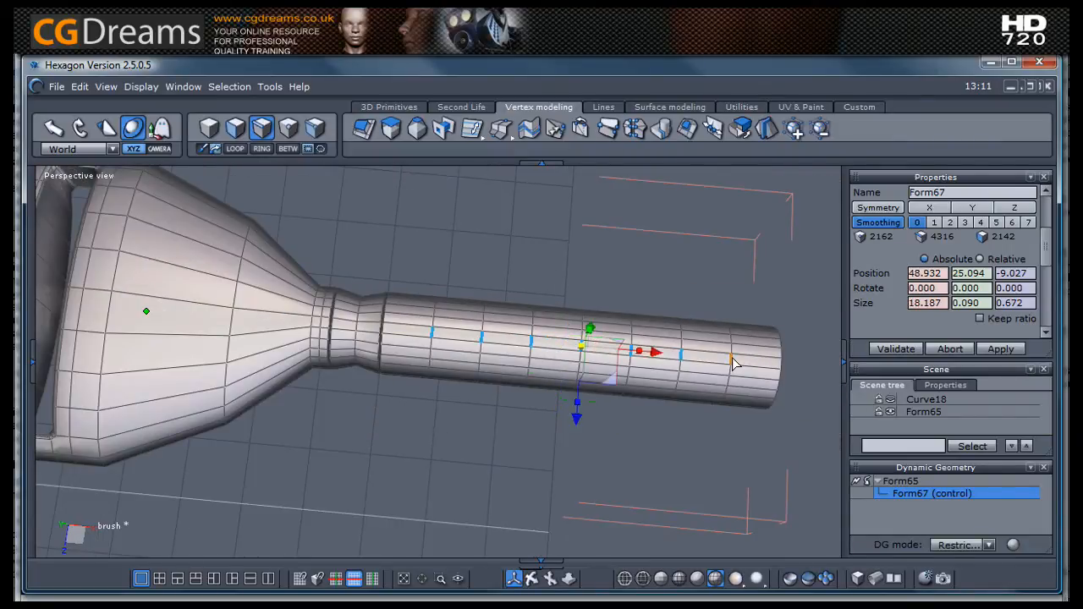
key("l")
Step: Extract new edges closely on both sides of the seven selected handle loops
middle_click_drag(542, 460, 554, 291)
scroll(499, 182, "up", 3)
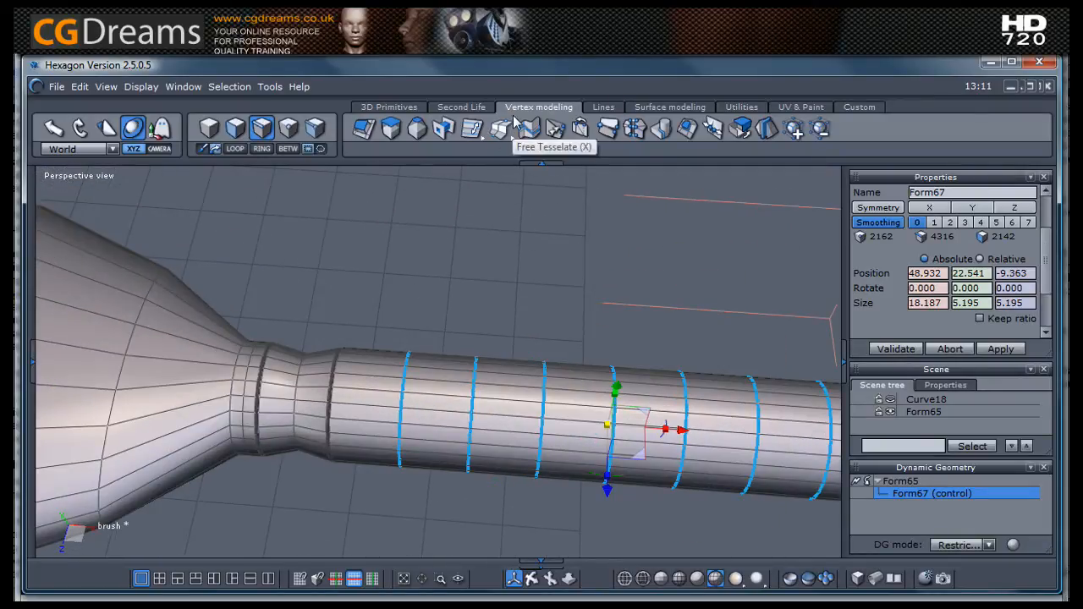
left_click(473, 129)
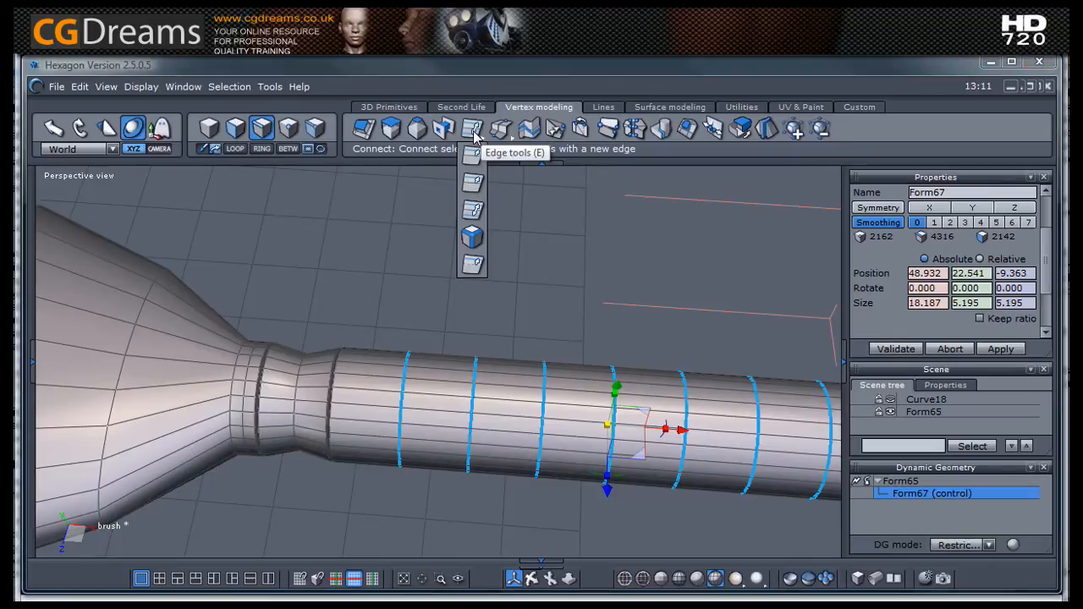
left_click(475, 213)
scroll(485, 429, "up", 2)
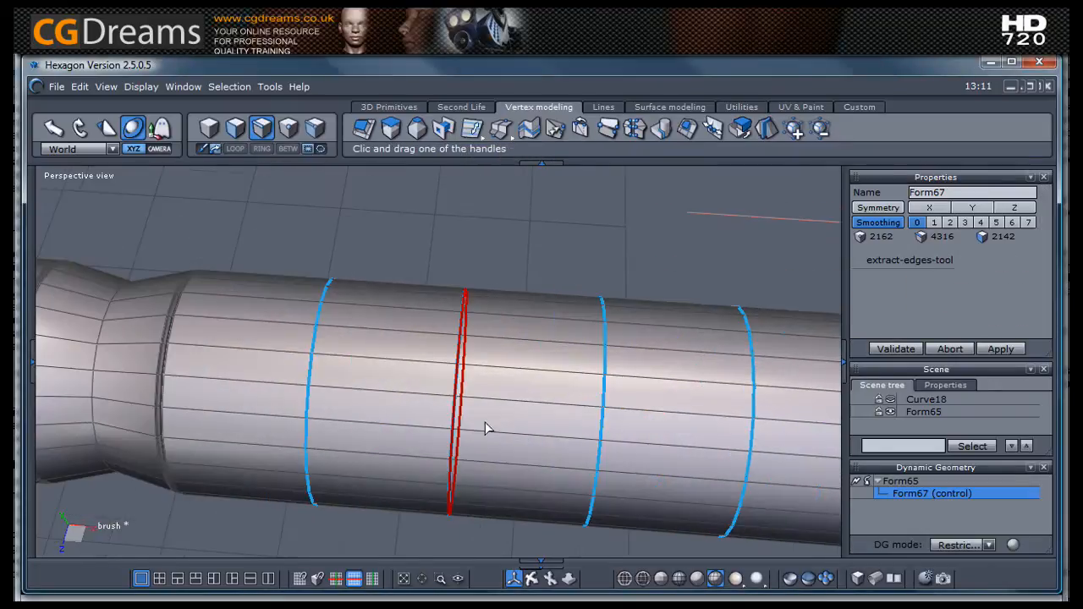
left_click_drag(457, 388, 465, 389)
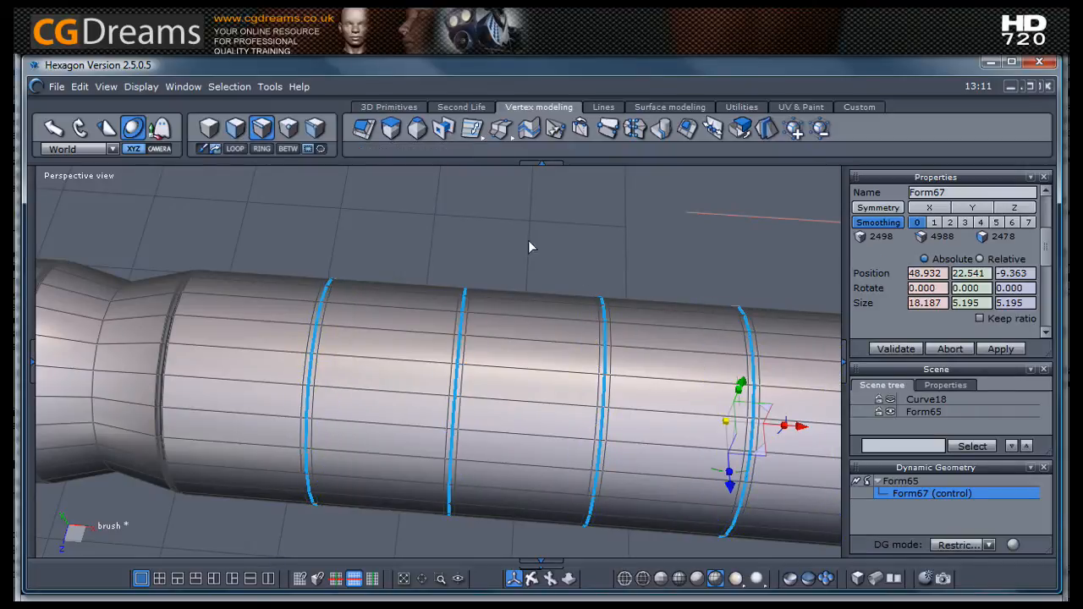
Step: Shrink the seven selected handle loops into grooves by setting their Y and Z sizes to 4
scroll(545, 253, "down", 3)
middle_click_drag(709, 475, 392, 361)
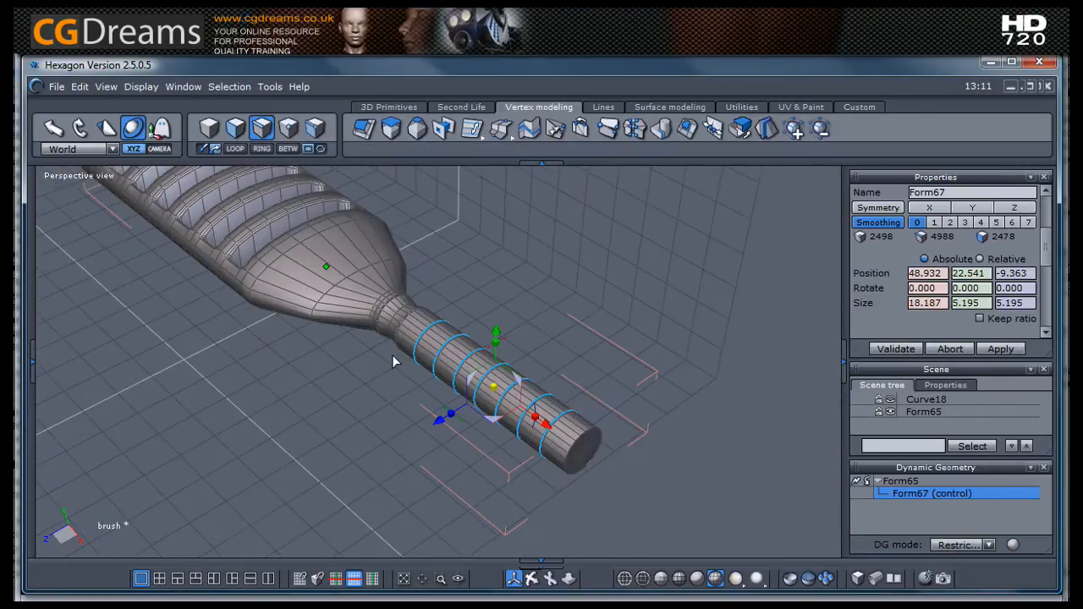
middle_click_drag(502, 484, 548, 479)
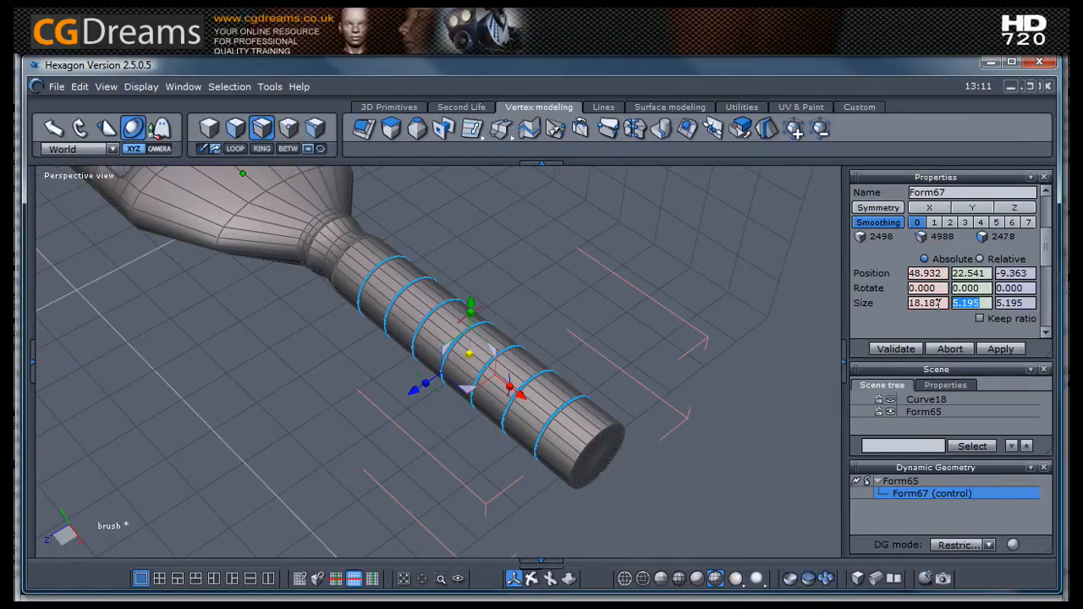
type("4")
key("Tab")
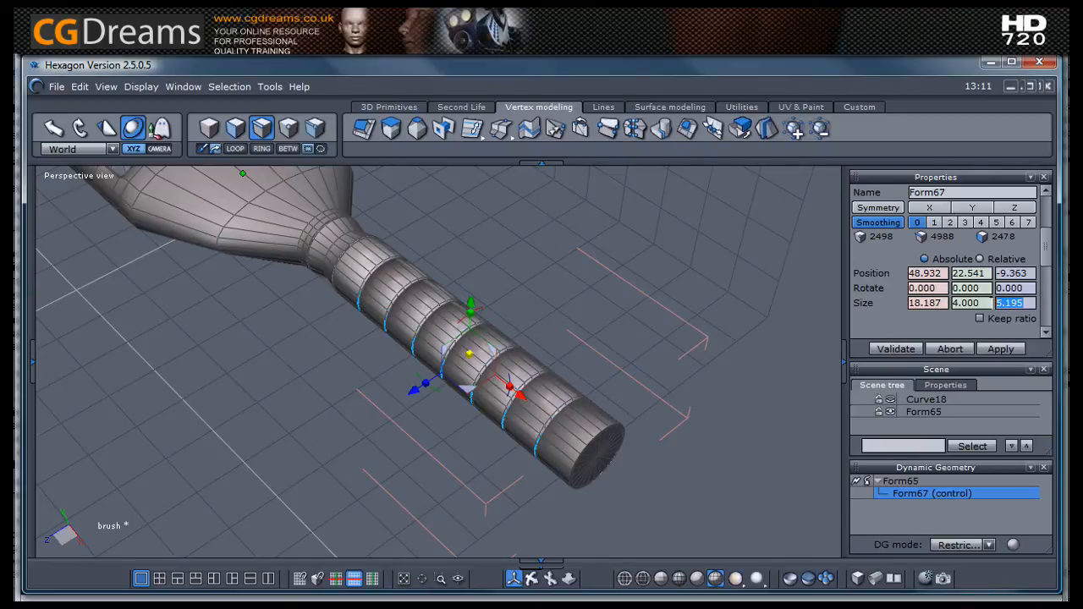
type("4")
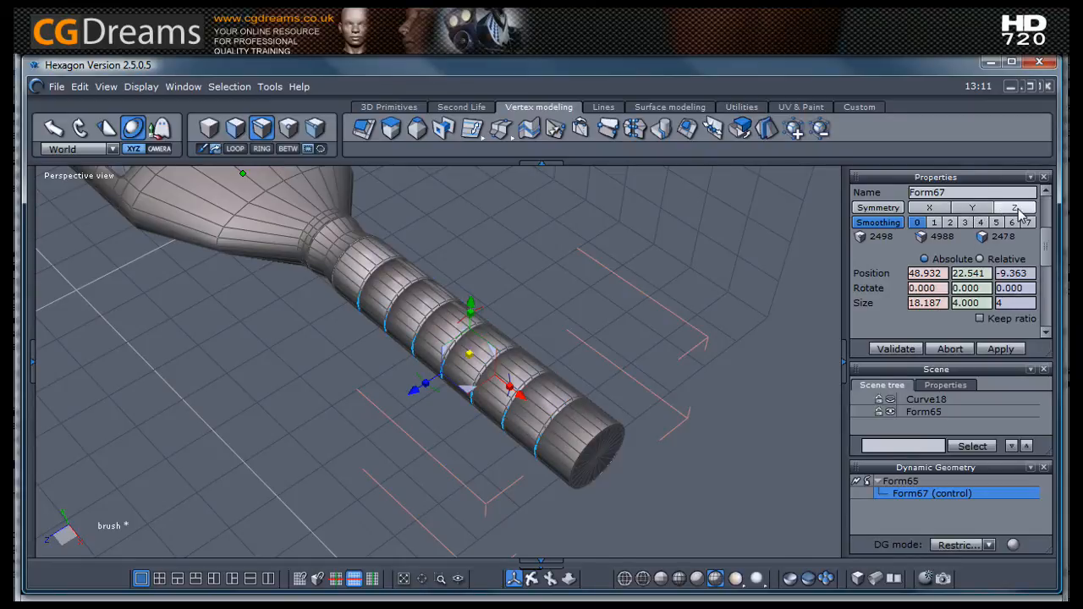
left_click(912, 351)
Step: Set smoothing to level 2, deselect the brush, and inspect its ribbed handle and slotted body from several angles
right_click_drag(459, 487, 707, 418)
left_click(949, 223)
right_click_drag(703, 372, 589, 458)
left_click(484, 400)
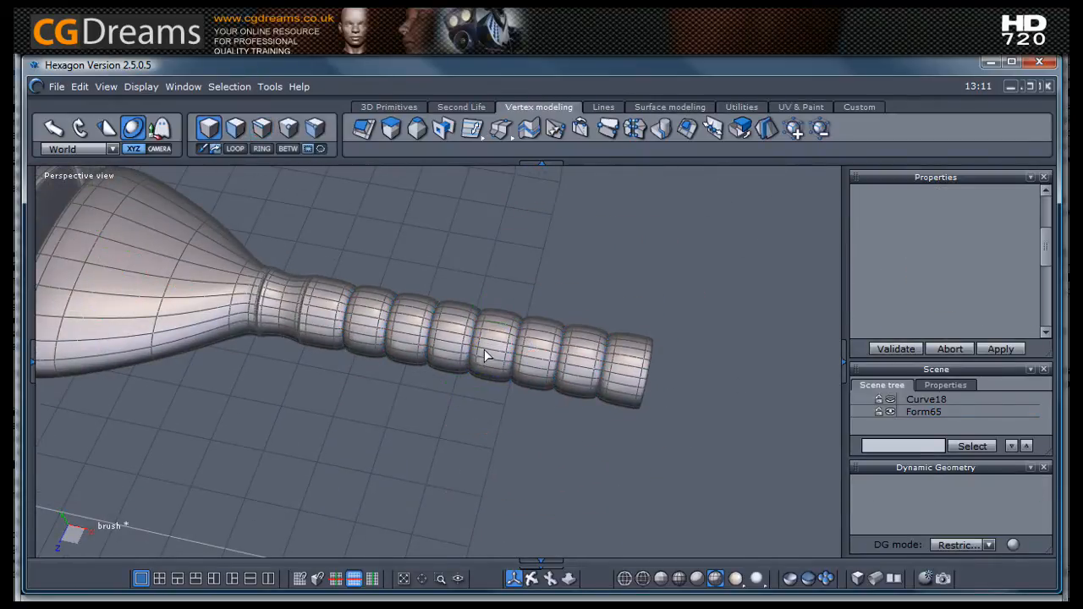
scroll(490, 359, "up", 5)
scroll(491, 358, "down", 5)
right_click_drag(494, 364, 260, 487)
scroll(274, 441, "up", 5)
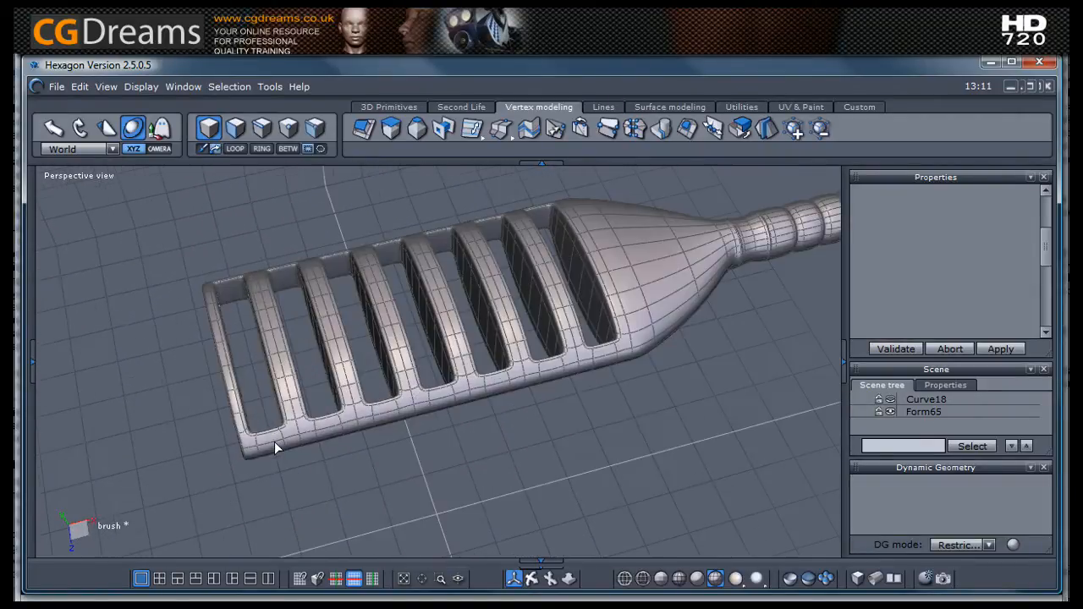
scroll(274, 441, "down", 7)
right_click_drag(274, 442, 502, 439)
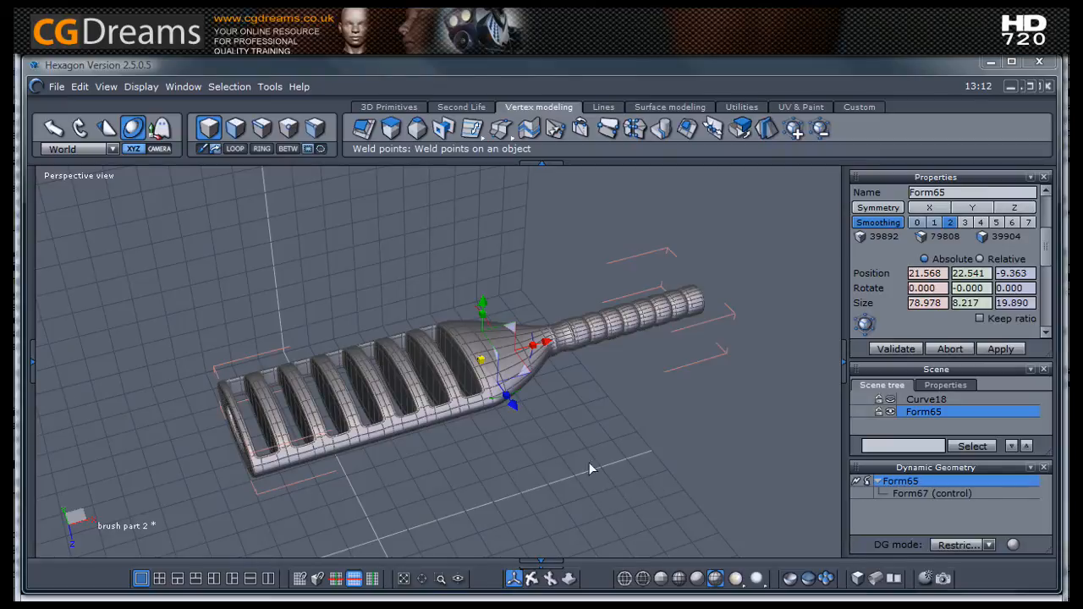
Step: Unhide and select Curve18, the profile curve at the head end of the brush, and bring that end into view
mouse_move(549, 457)
middle_mouse_down()
mouse_move(594, 491)
mouse_move(544, 456)
mouse_move(412, 480)
mouse_move(665, 464)
mouse_move(613, 467)
mouse_move(604, 411)
mouse_move(707, 426)
mouse_move(394, 430)
mouse_move(263, 406)
mouse_move(612, 408)
middle_mouse_up()
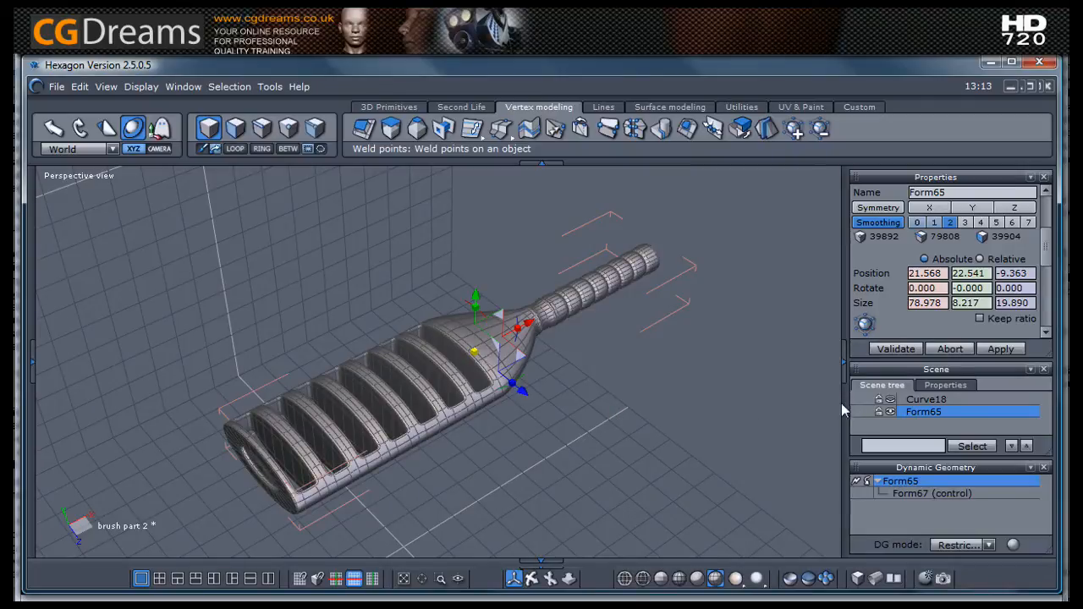
left_click(905, 401)
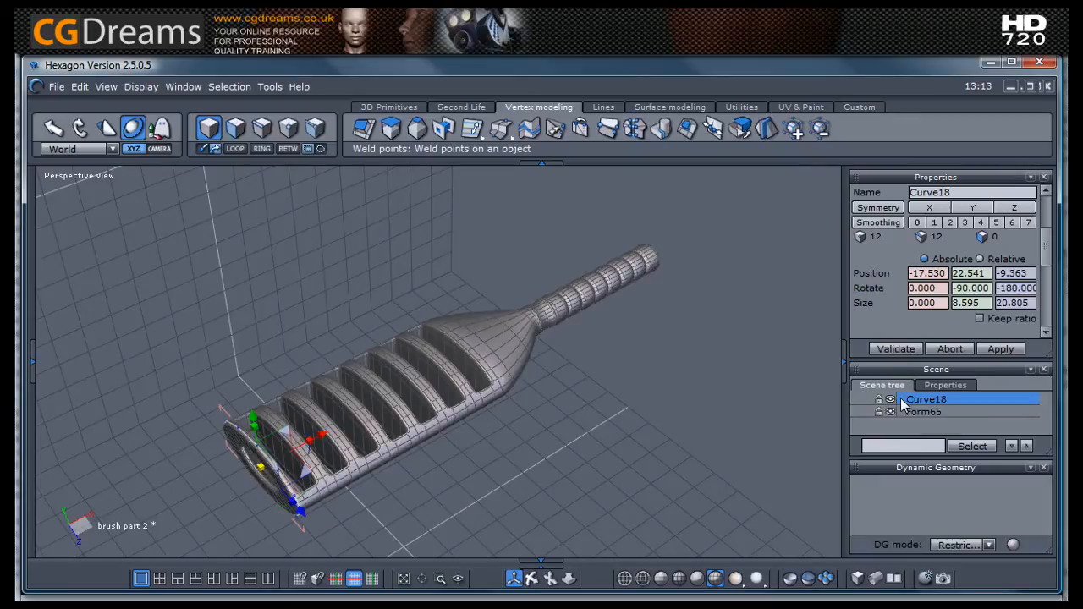
mouse_move(614, 445)
middle_mouse_down()
mouse_move(474, 467)
mouse_move(271, 430)
middle_mouse_up()
scroll(223, 379, "up", 5)
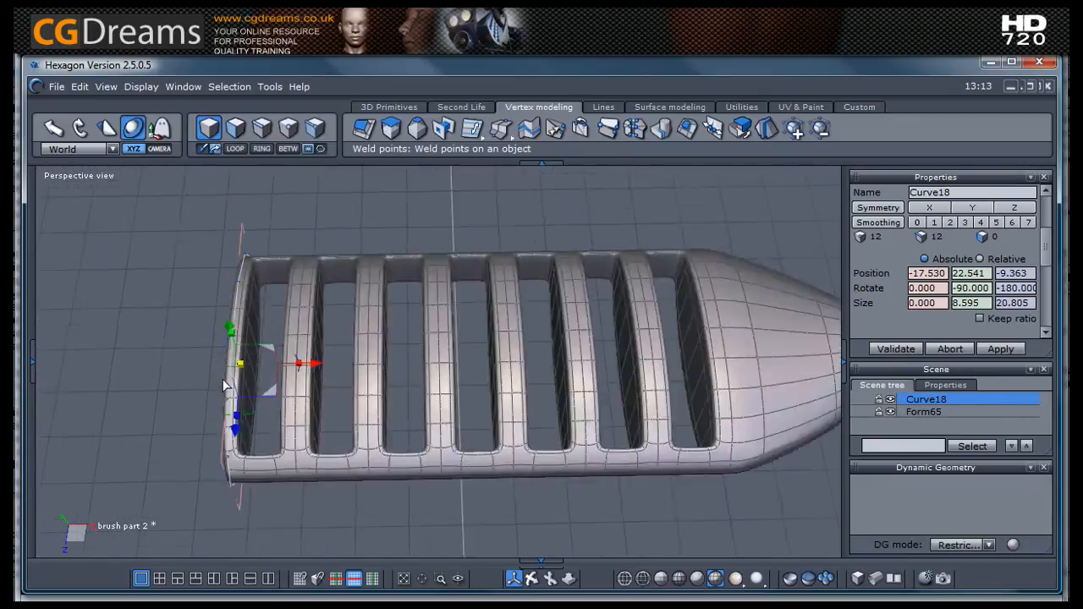
scroll(222, 379, "down", 2)
mouse_move(211, 459)
middle_mouse_down()
mouse_move(452, 387)
mouse_move(601, 359)
middle_mouse_up()
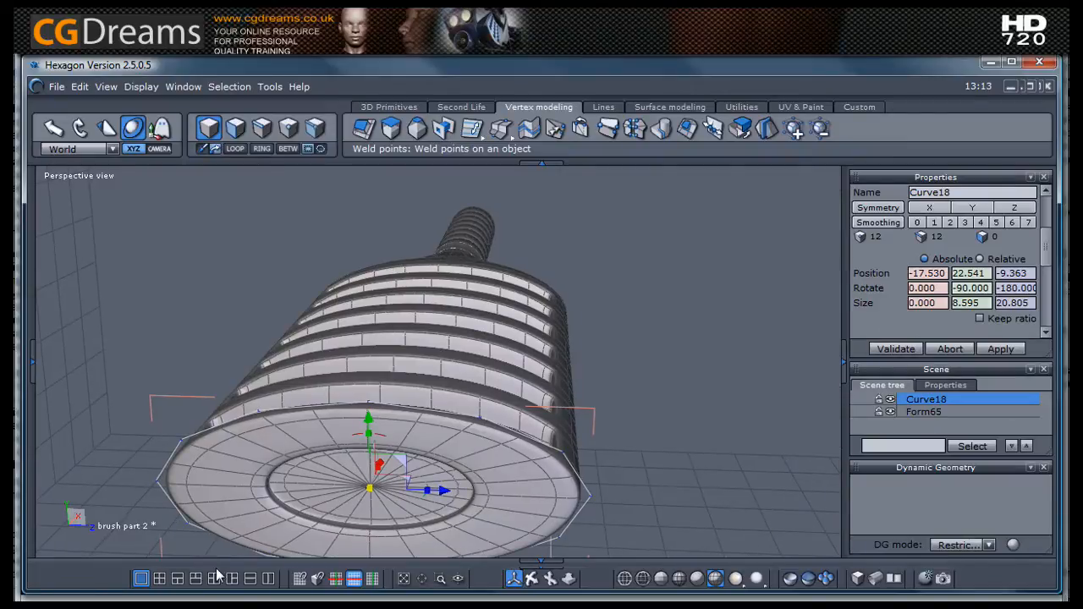
Step: Hide the brush and delete the edges forming the lower half of Curve18
left_click(892, 411)
scroll(505, 313, "down", 3)
mouse_move(554, 351)
middle_mouse_down()
mouse_move(603, 382)
mouse_move(604, 371)
mouse_move(603, 382)
middle_mouse_up()
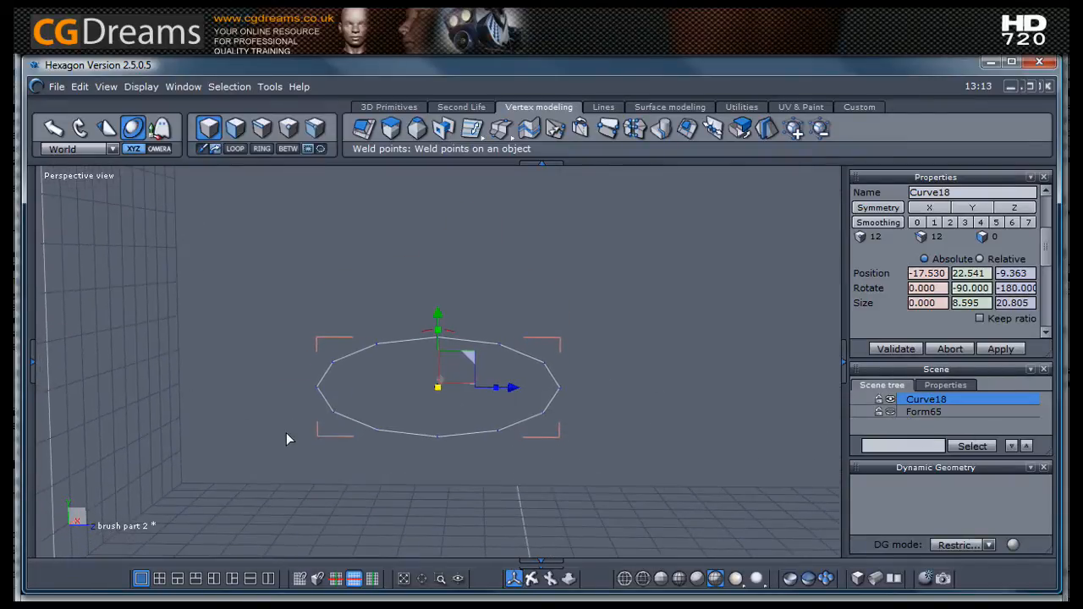
left_click(262, 127)
left_click_drag(299, 366, 619, 471)
middle_click_drag(619, 471, 536, 483)
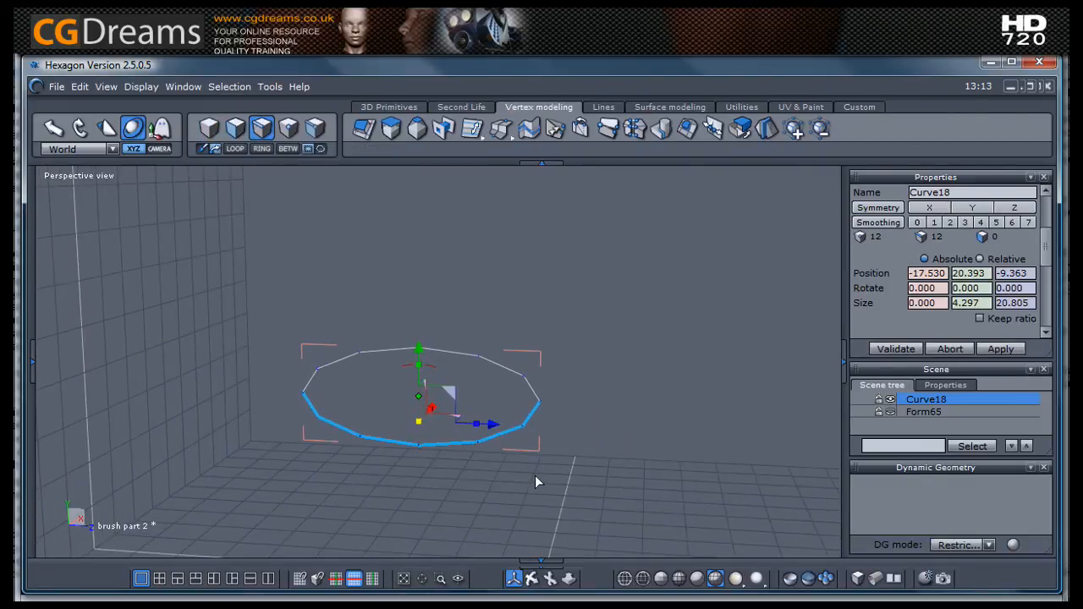
key("Delete")
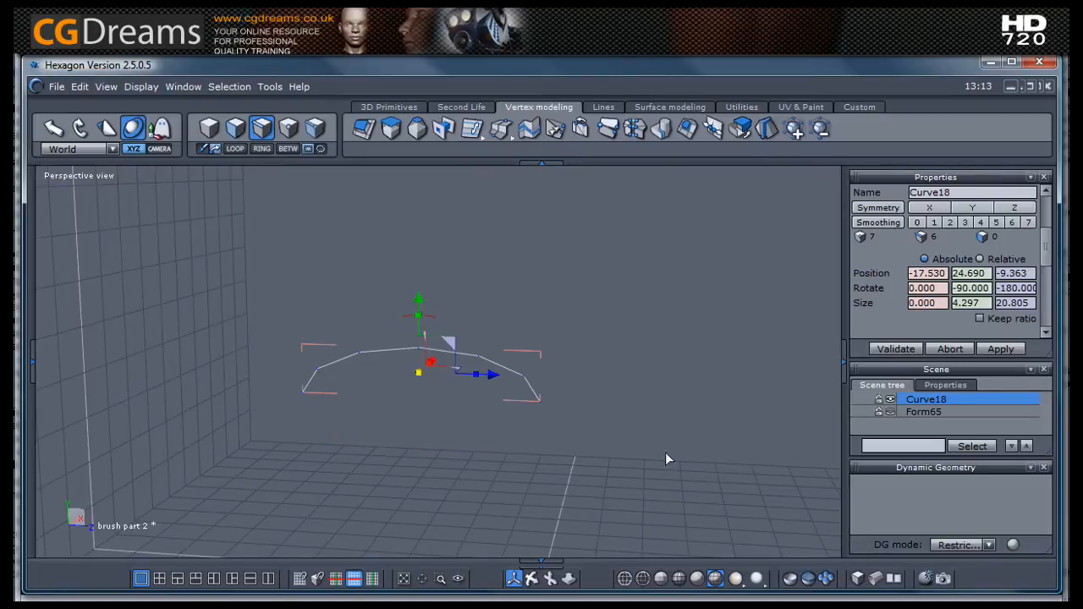
Step: Check Curve18 against the brush, hide the brush again, and delete the curve's outermost segment at each end
left_click(890, 412)
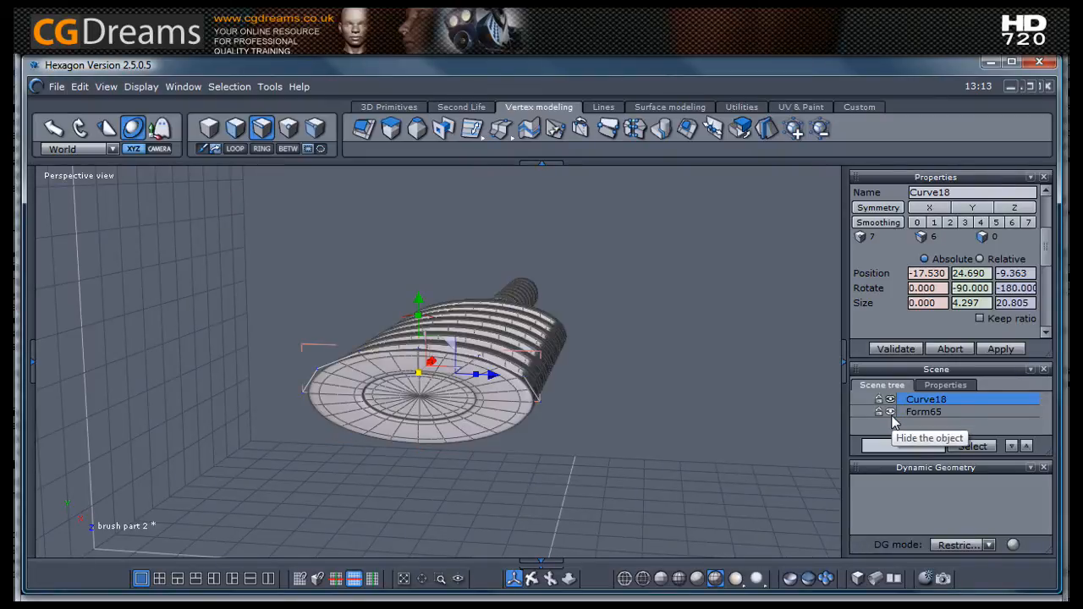
left_click(891, 414)
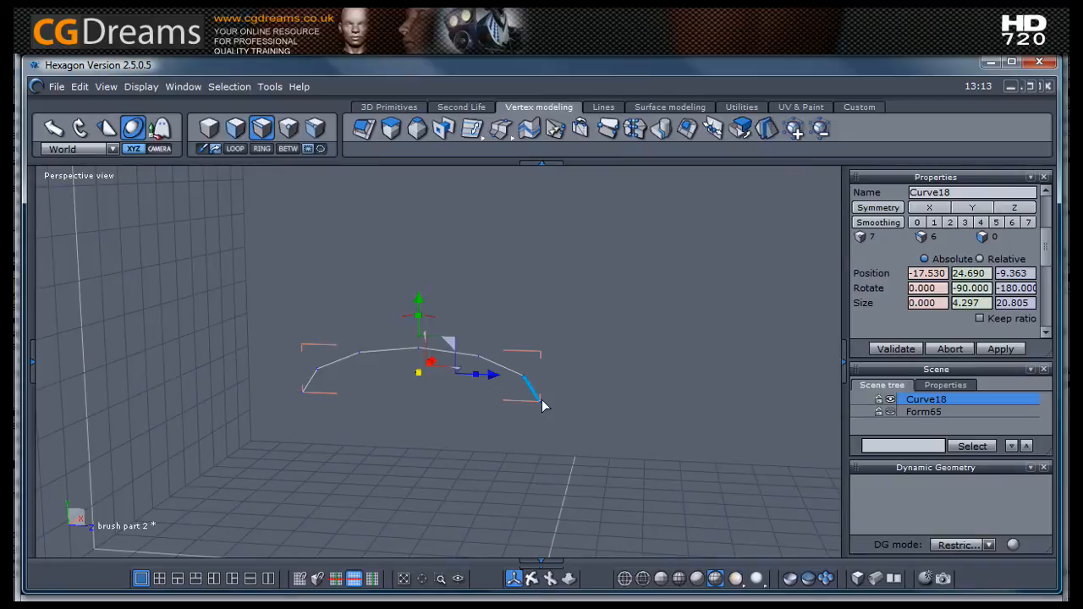
left_click(310, 382, "shift")
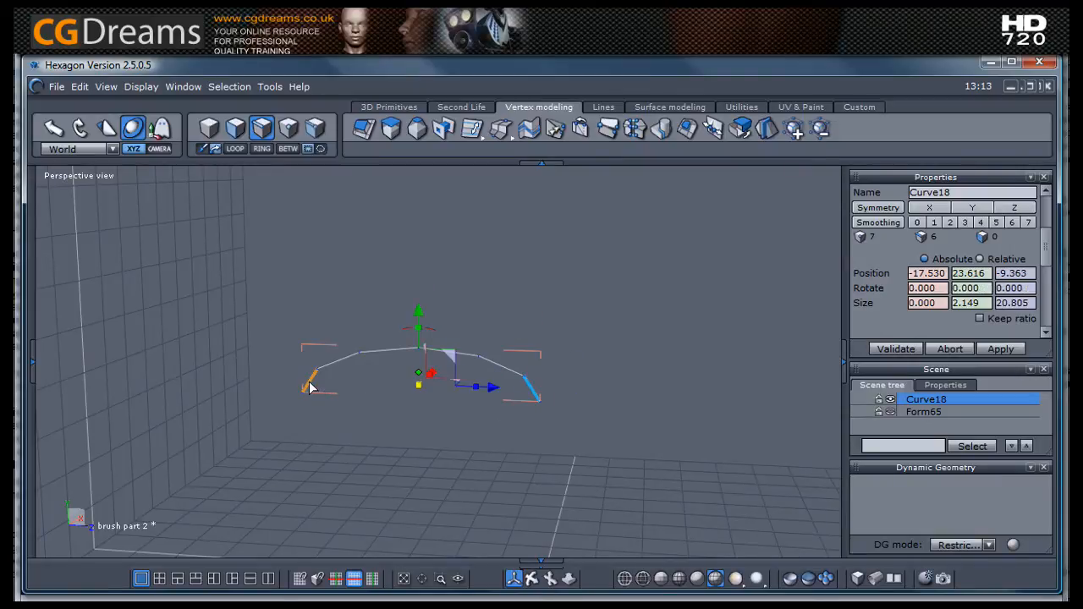
key("Delete")
Step: Unhide the brush to compare the trimmed Curve18 with its head end, and hide Curve18
middle_click_drag(624, 434, 551, 461)
left_click(888, 412)
scroll(488, 481, "up", 5)
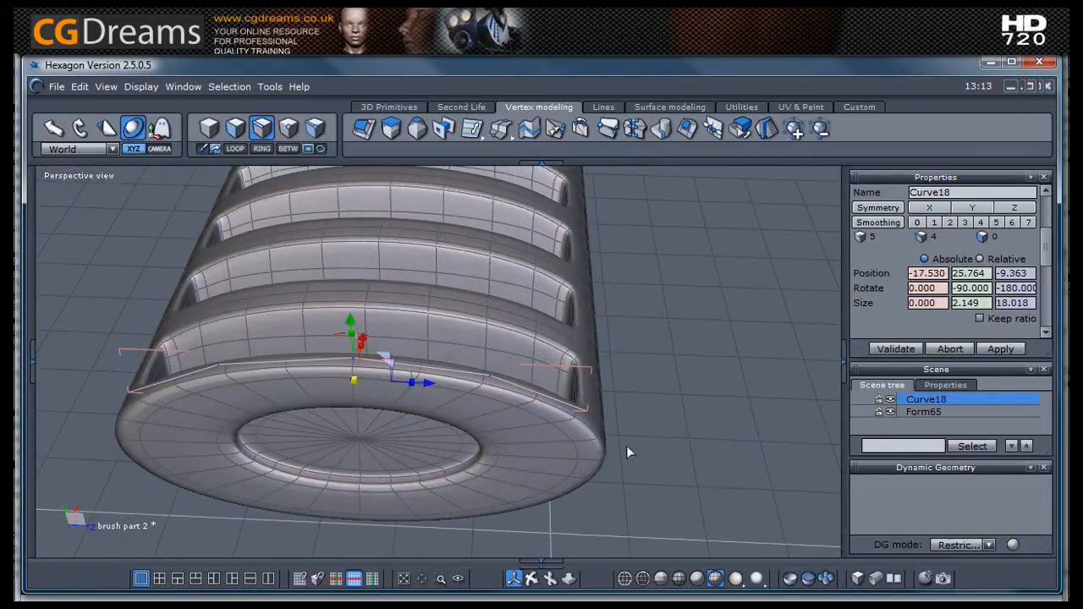
left_click(890, 400)
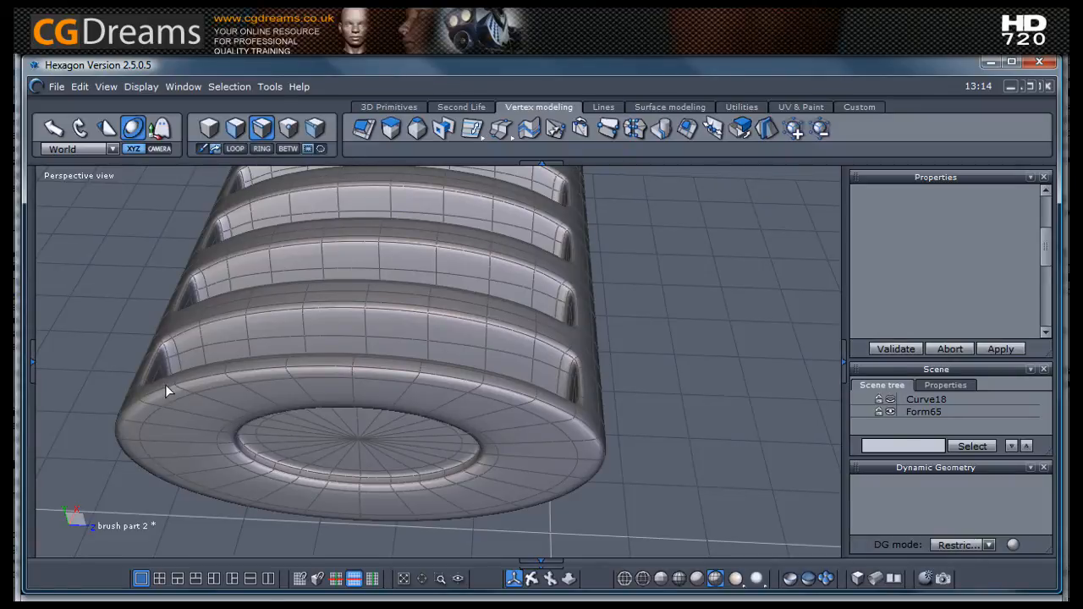
Step: Copy the centre edges running across the top of the crossbar nearest the head end as a separate curve, and deselect it
key("F1")
left_click(195, 386)
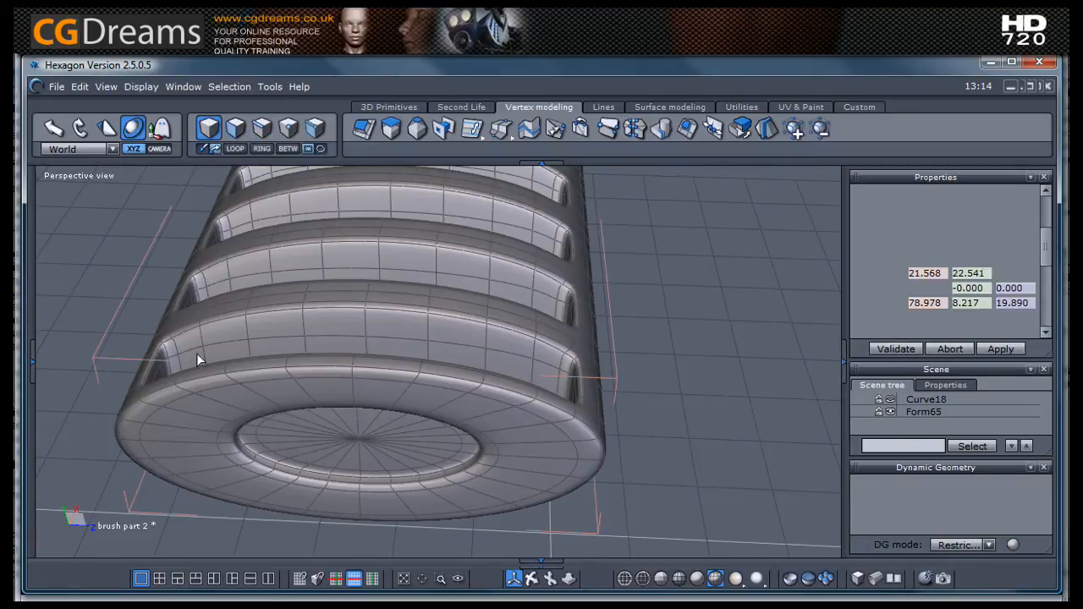
left_click(262, 132)
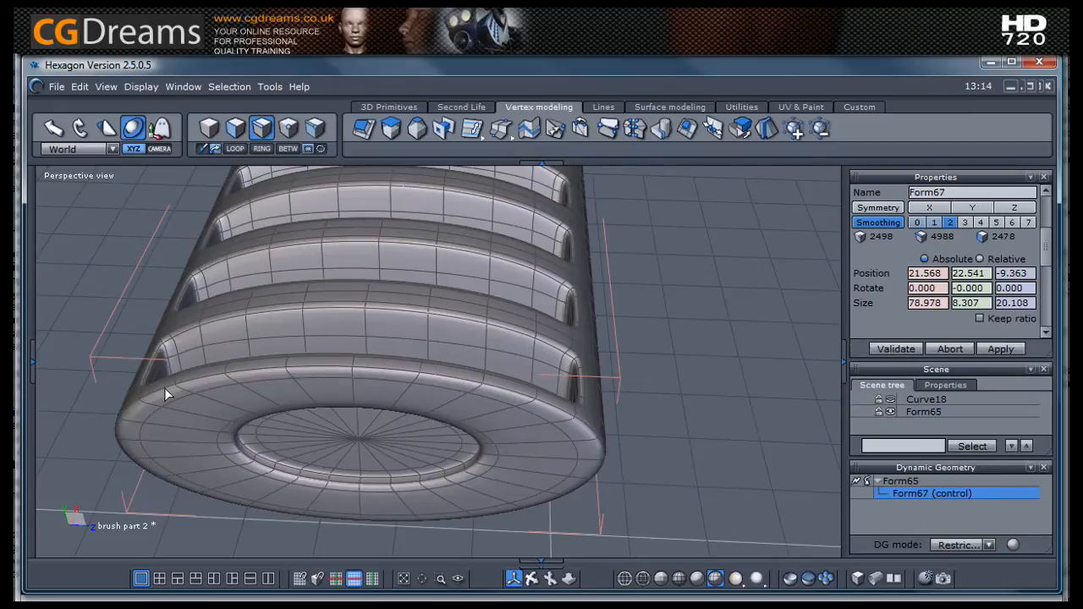
middle_click_drag(195, 335, 214, 430)
left_click(192, 420)
left_click(561, 404, "shift")
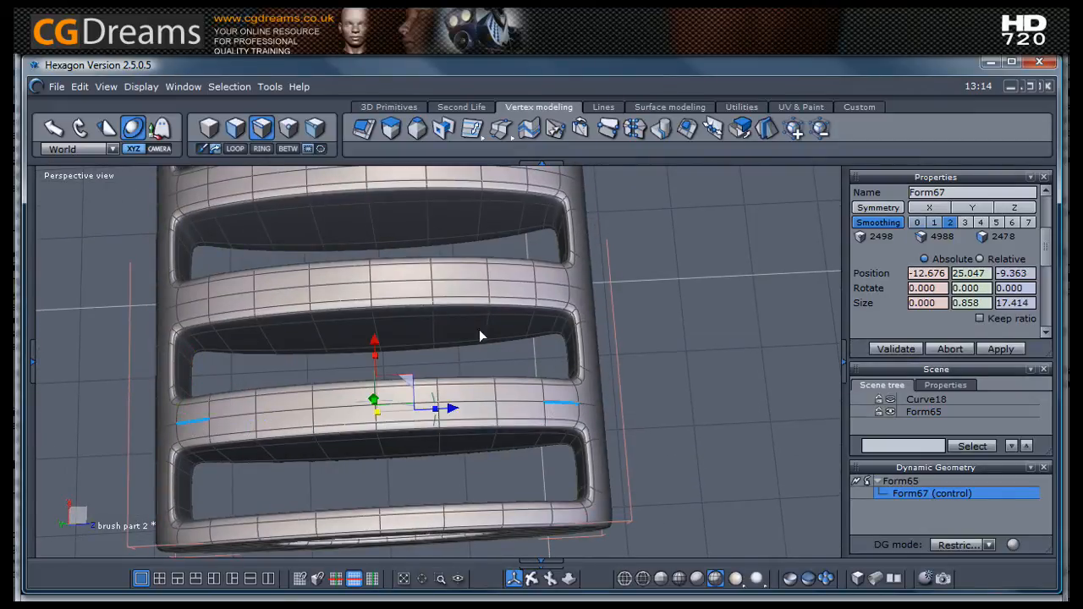
left_click(290, 152)
mouse_move(610, 408)
middle_mouse_down()
mouse_move(634, 413)
mouse_move(574, 393)
mouse_move(602, 392)
middle_mouse_up()
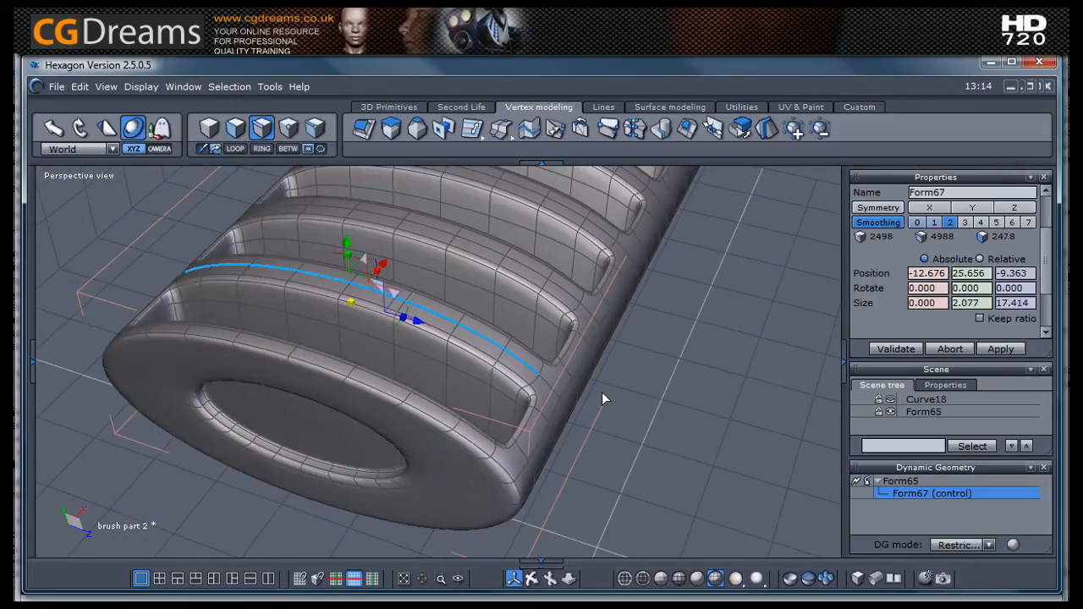
key("ctrl")
key("ctrl")
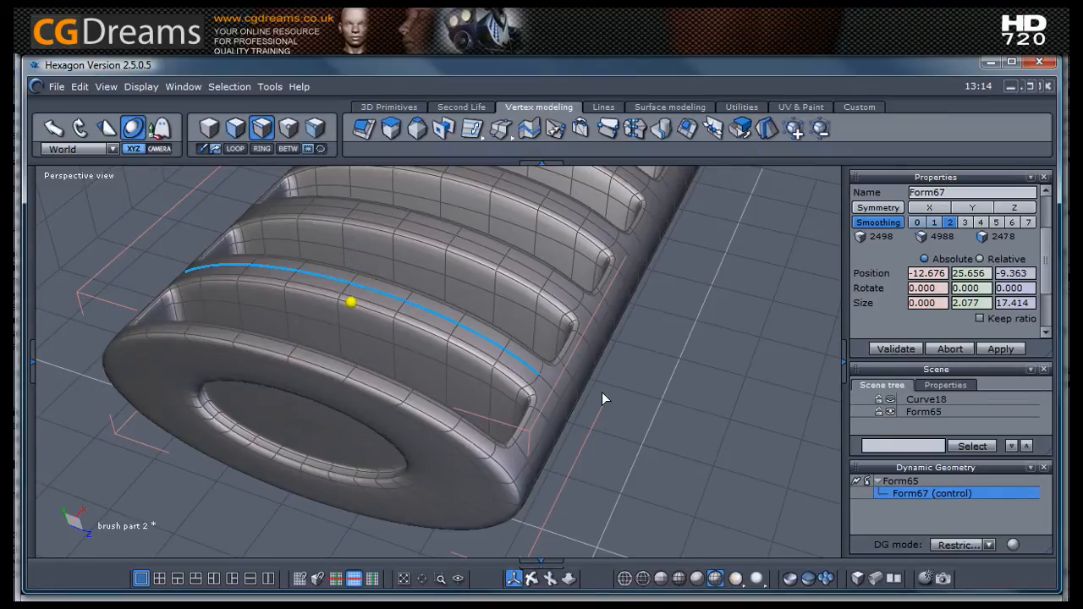
key("space")
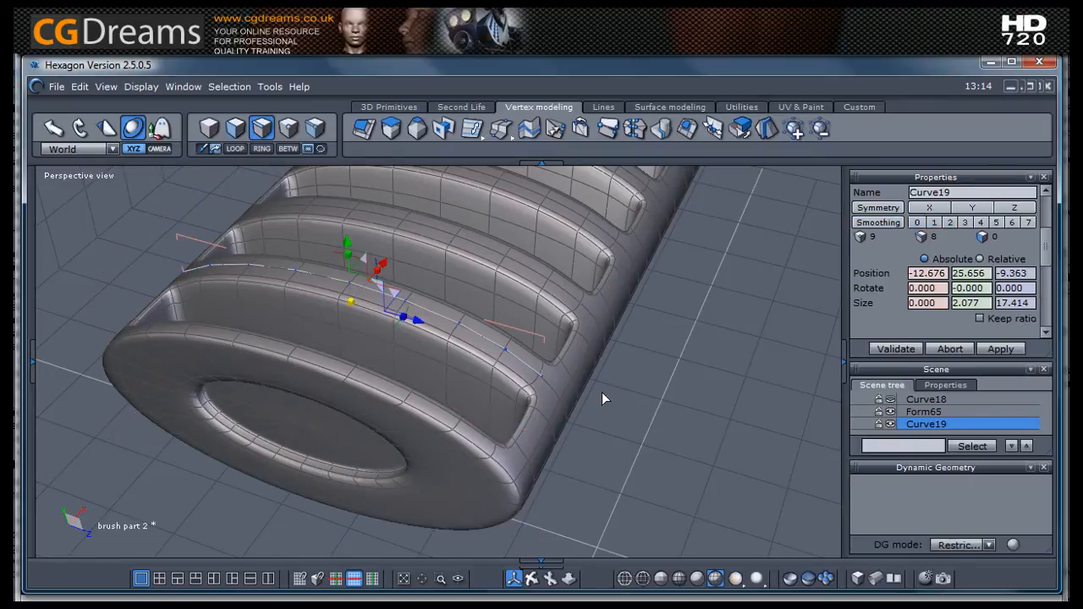
middle_click_drag(719, 419, 601, 417)
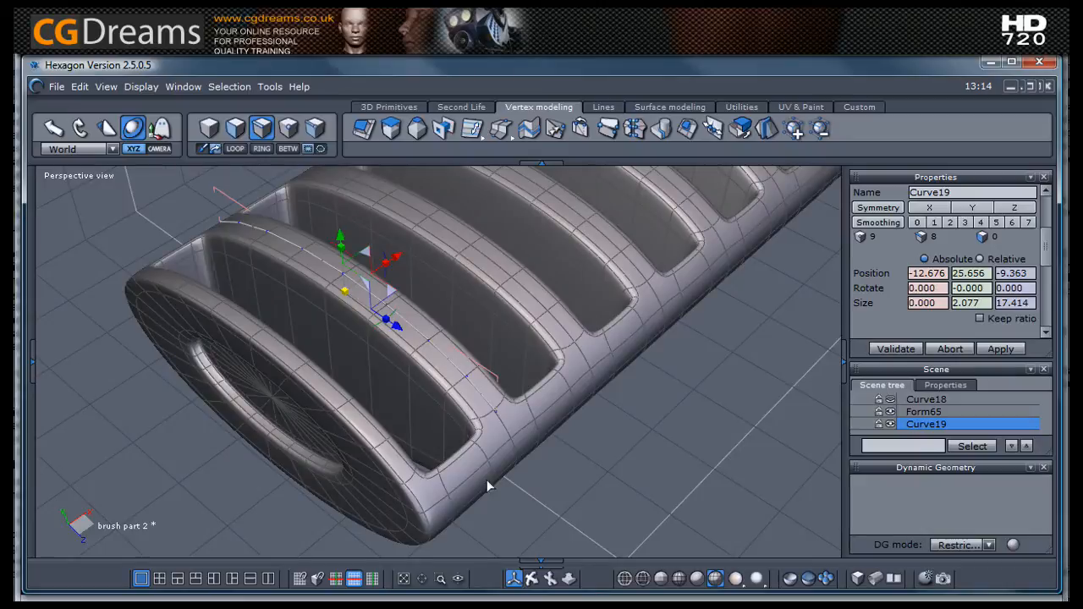
key("Escape")
key("Escape")
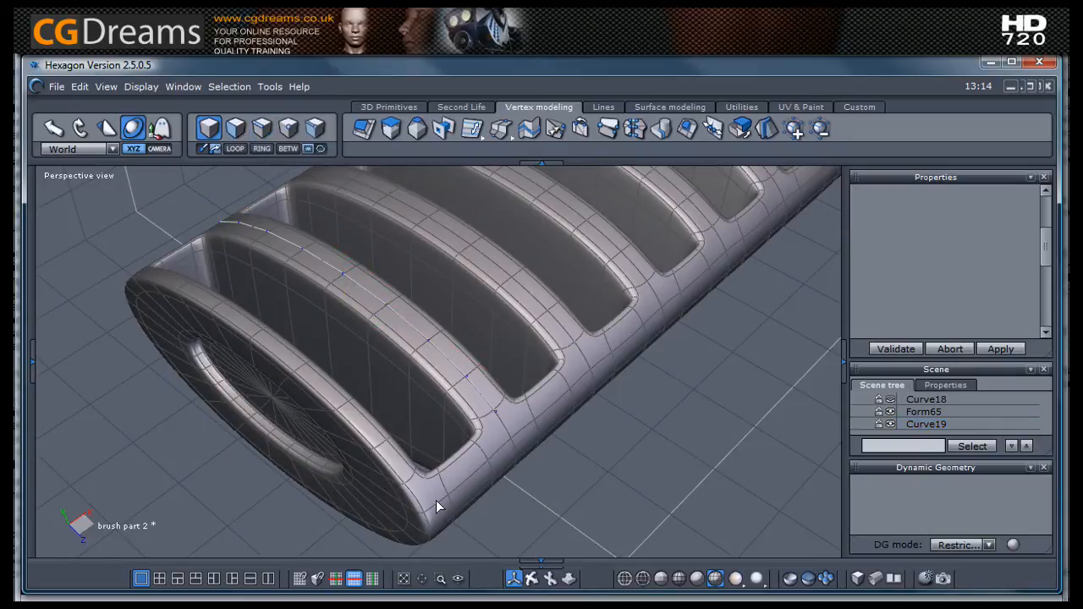
Step: Copy the edges along the brush's side rail, from the head end to past the last slot, as a separate curve
scroll(422, 483, "down", 4)
middle_click_drag(420, 482, 359, 351)
left_click(462, 453)
left_click(261, 127)
scroll(341, 457, "up", 6)
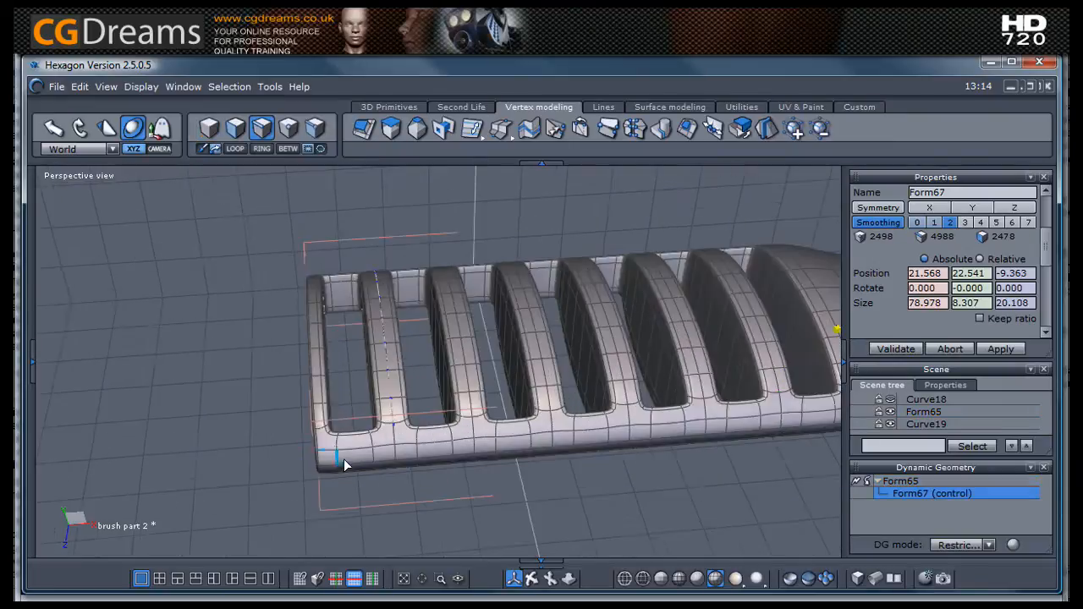
left_click(313, 443)
scroll(312, 446, "down", 4)
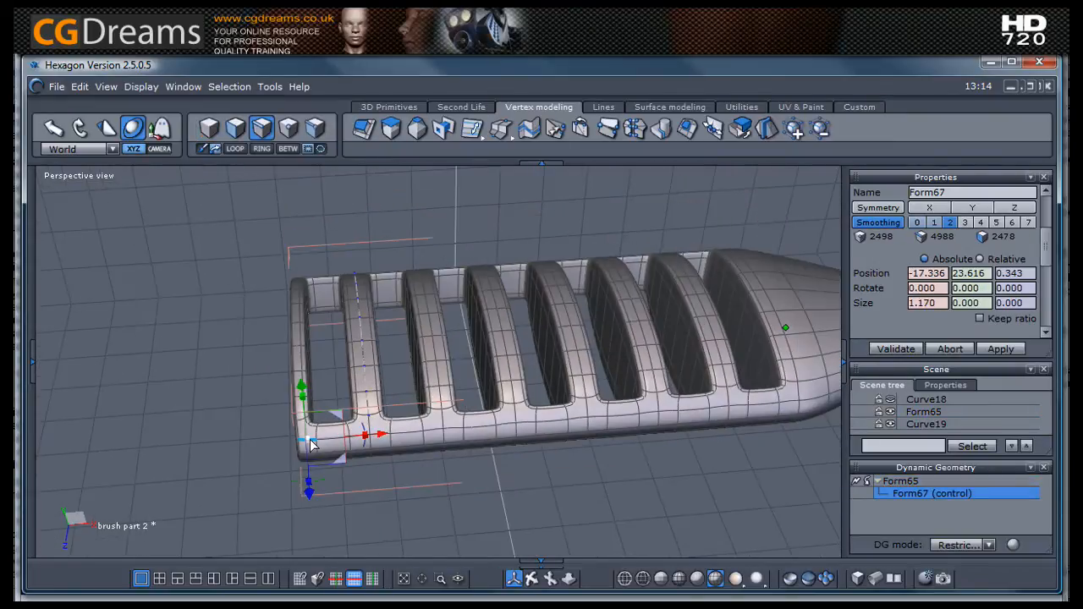
middle_click_drag(808, 479, 706, 509)
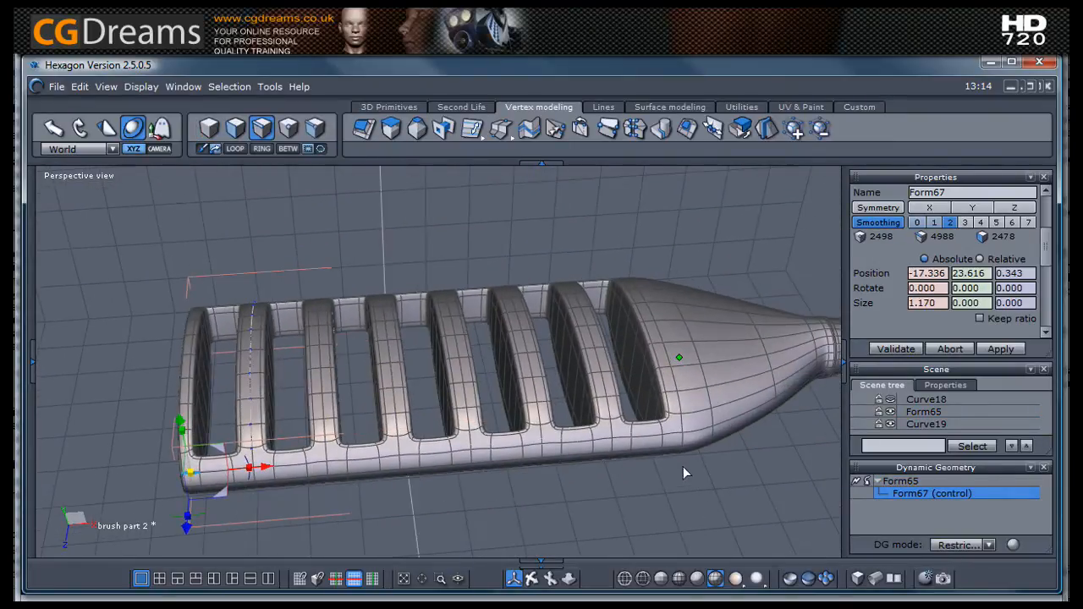
scroll(684, 450, "up", 3)
left_click(673, 430, "shift")
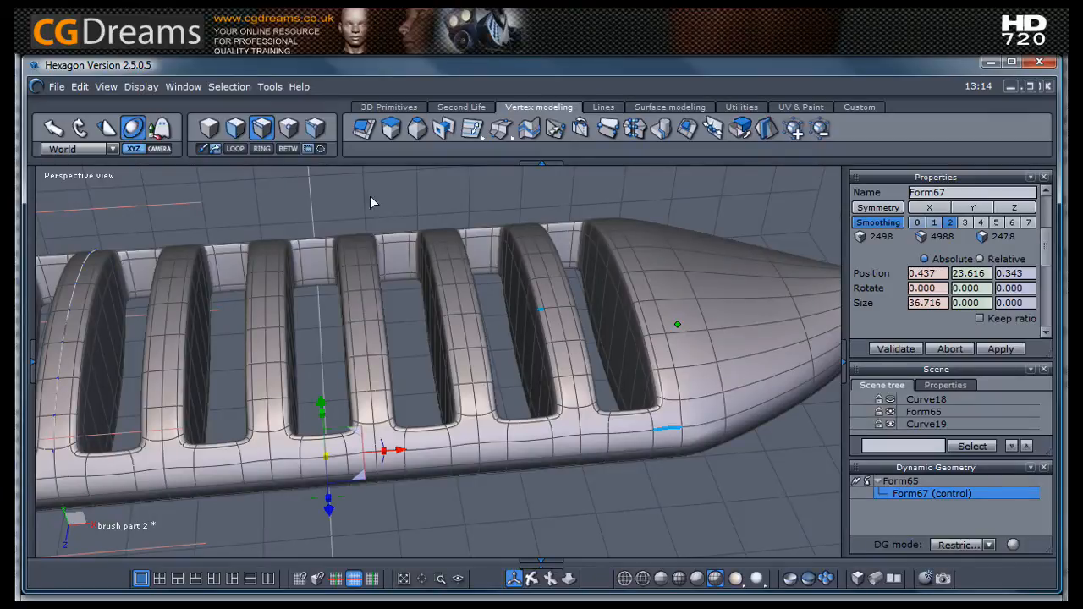
left_click(287, 148)
scroll(499, 349, "down", 3)
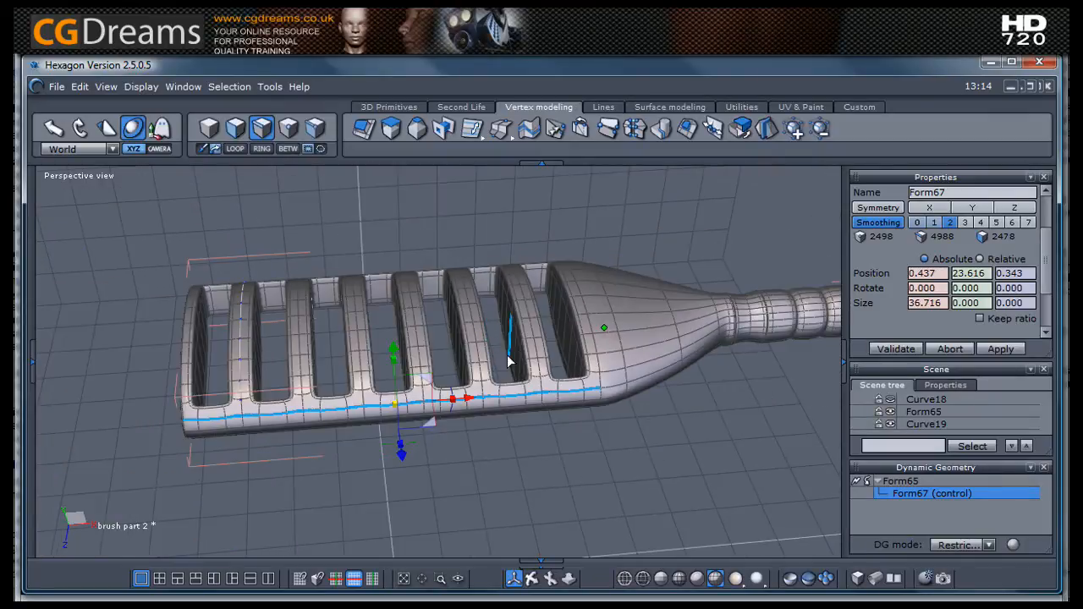
key("ctrl+c")
key("ctrl+v")
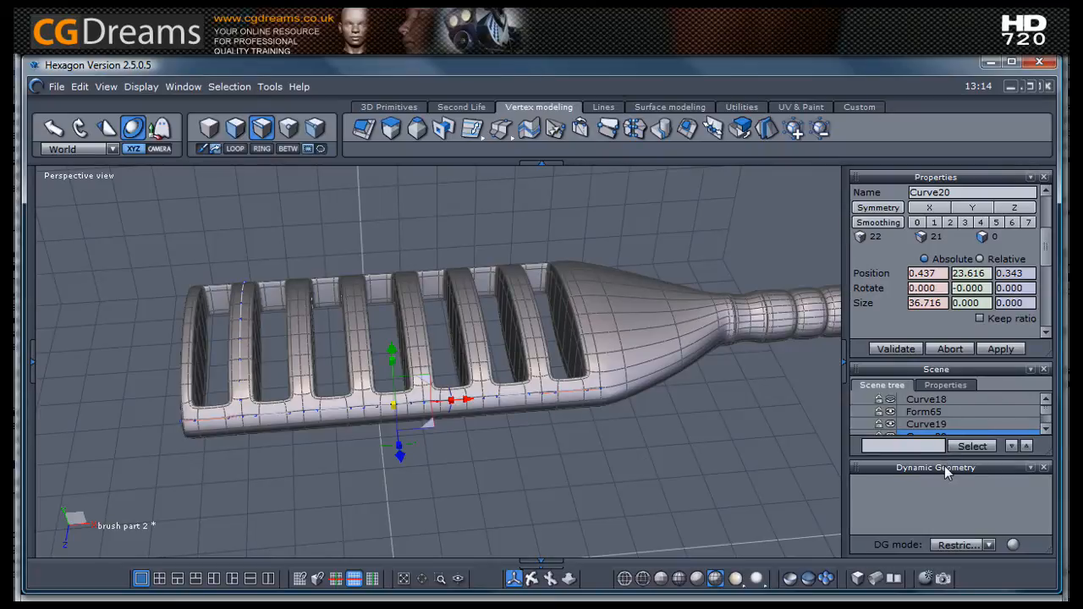
Step: Enlarge the scene list, deselect everything, and hide Curve20 and the brush to leave only Curve19 in view
left_click_drag(944, 465, 941, 487)
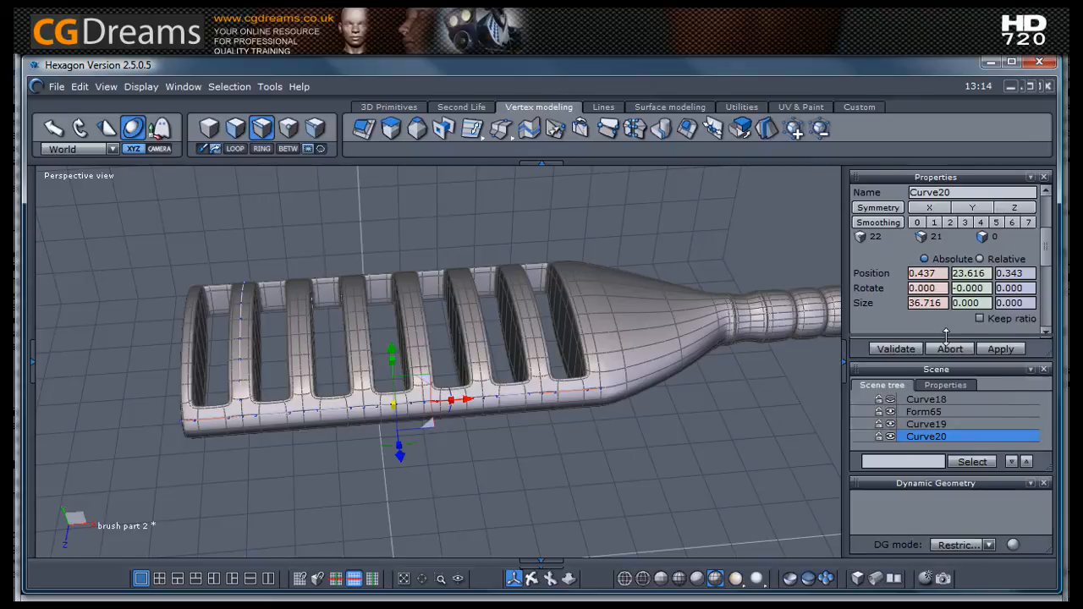
left_click_drag(946, 360, 941, 353)
left_click(652, 435)
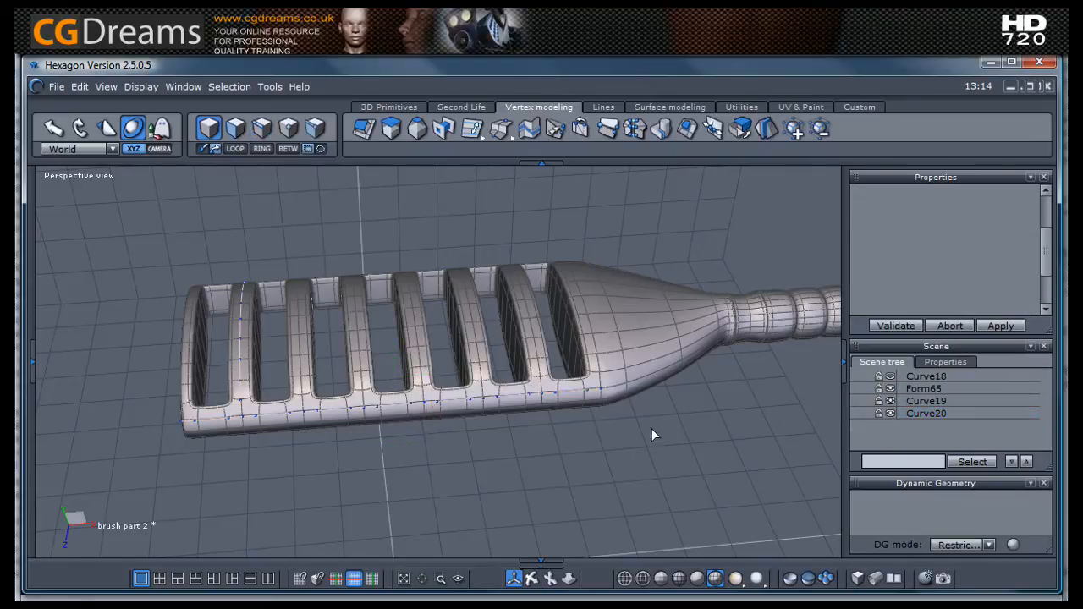
left_click(890, 413)
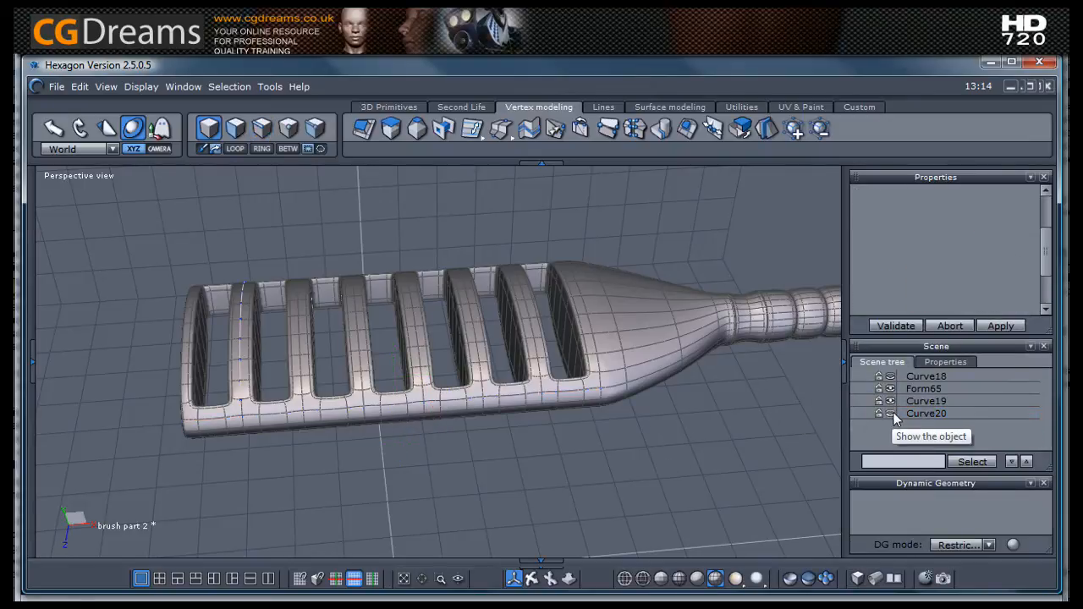
left_click(891, 388)
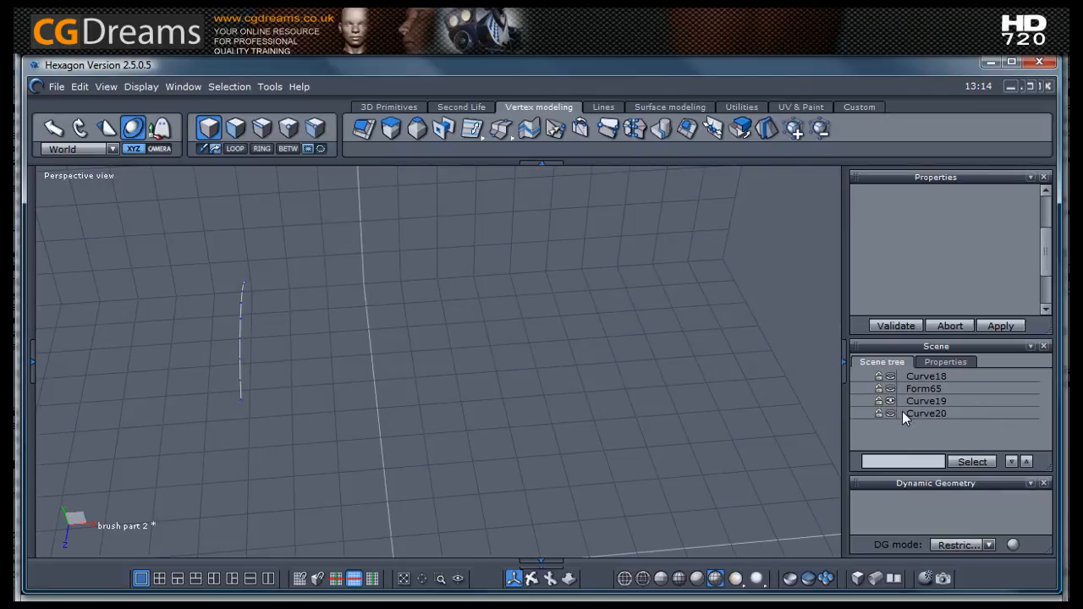
right_click_drag(368, 371, 416, 383)
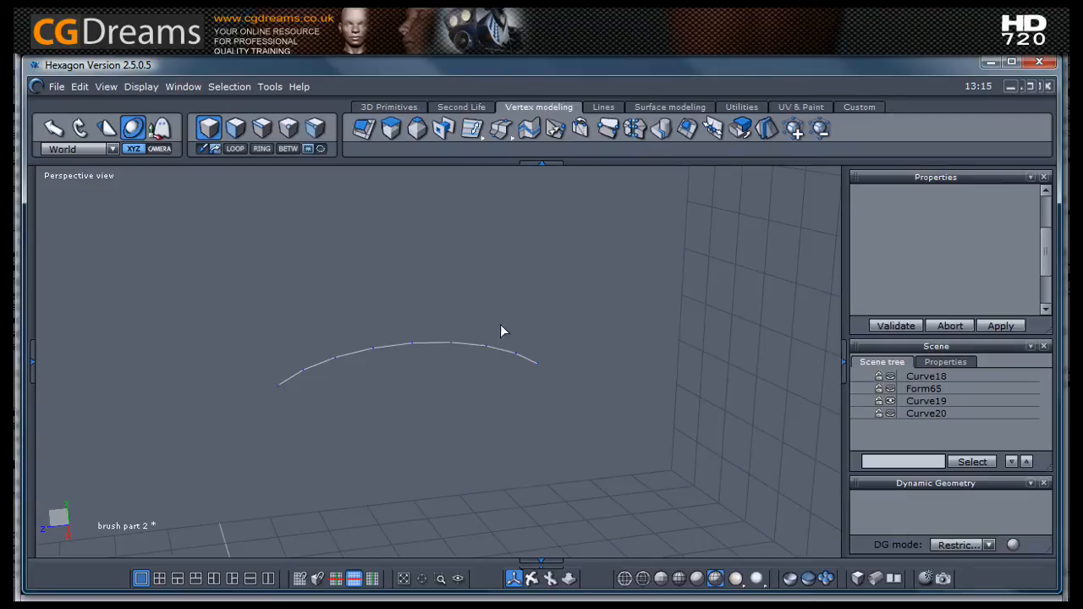
Step: Create an upright cylinder near one end of Curve19, with a radius of about 2.4 and a height of about 30
right_click_drag(282, 389, 366, 448)
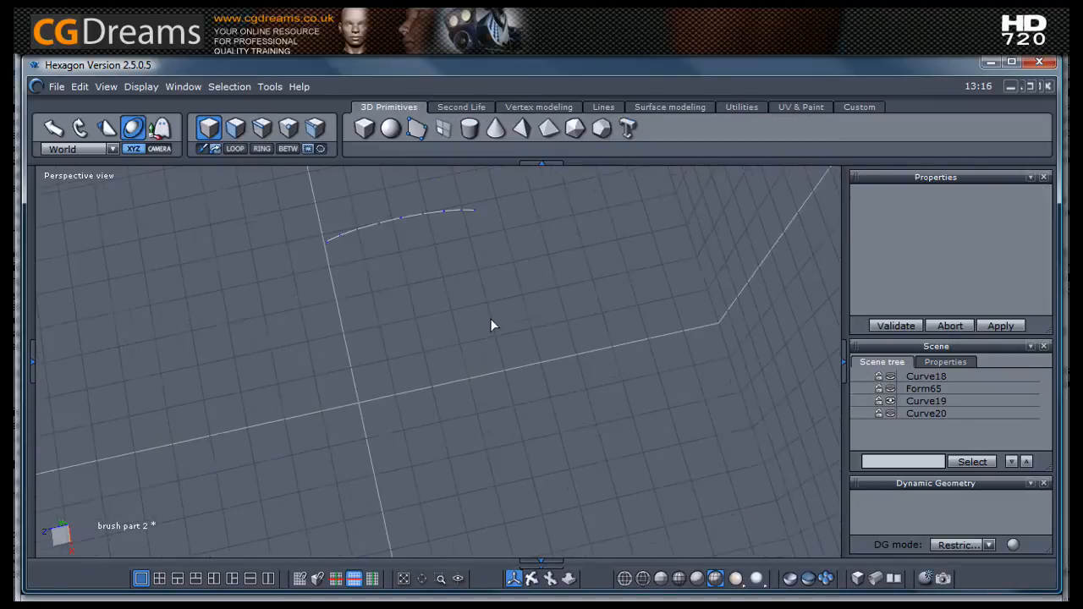
right_click_drag(490, 319, 510, 392)
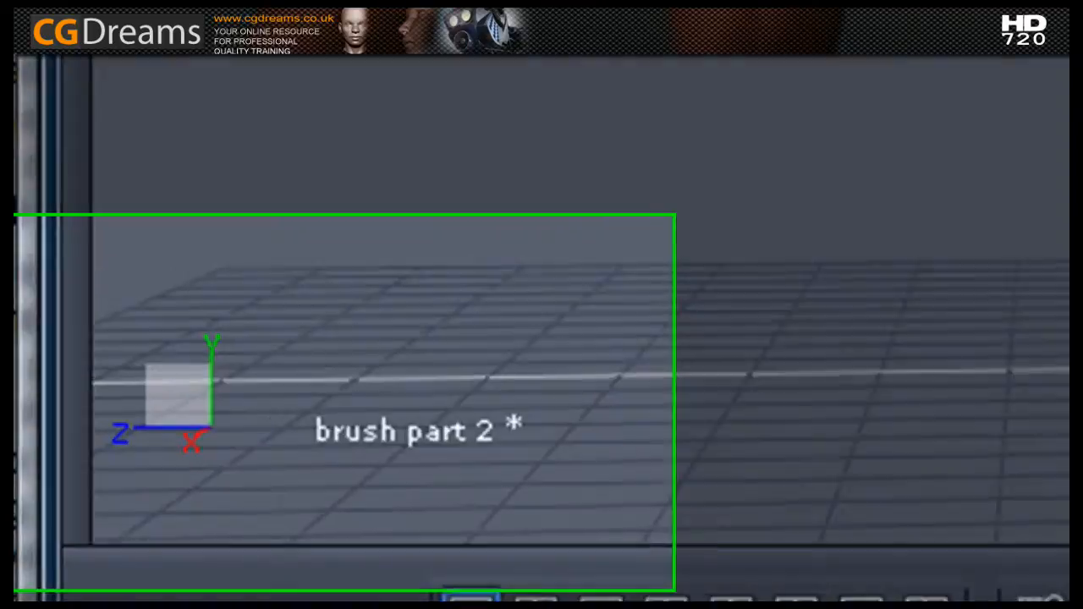
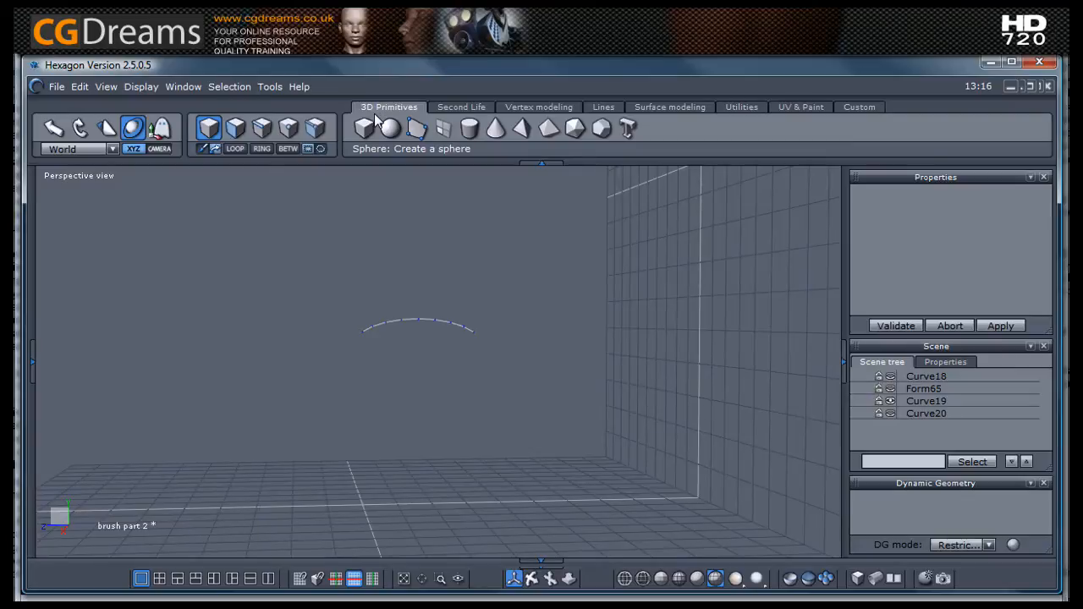
left_click(469, 127)
left_click(455, 426)
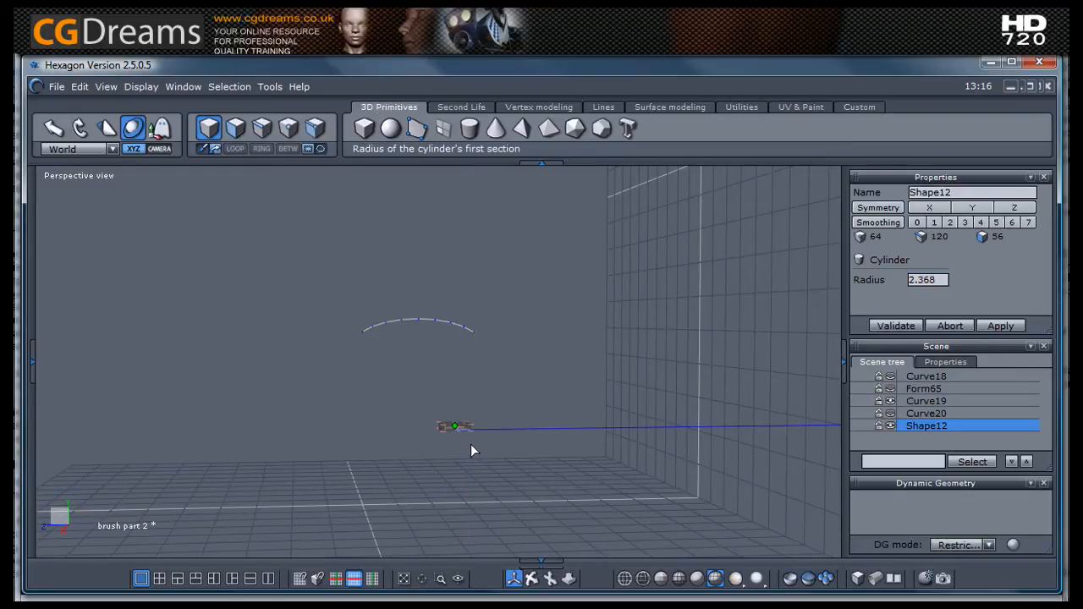
left_click(471, 444)
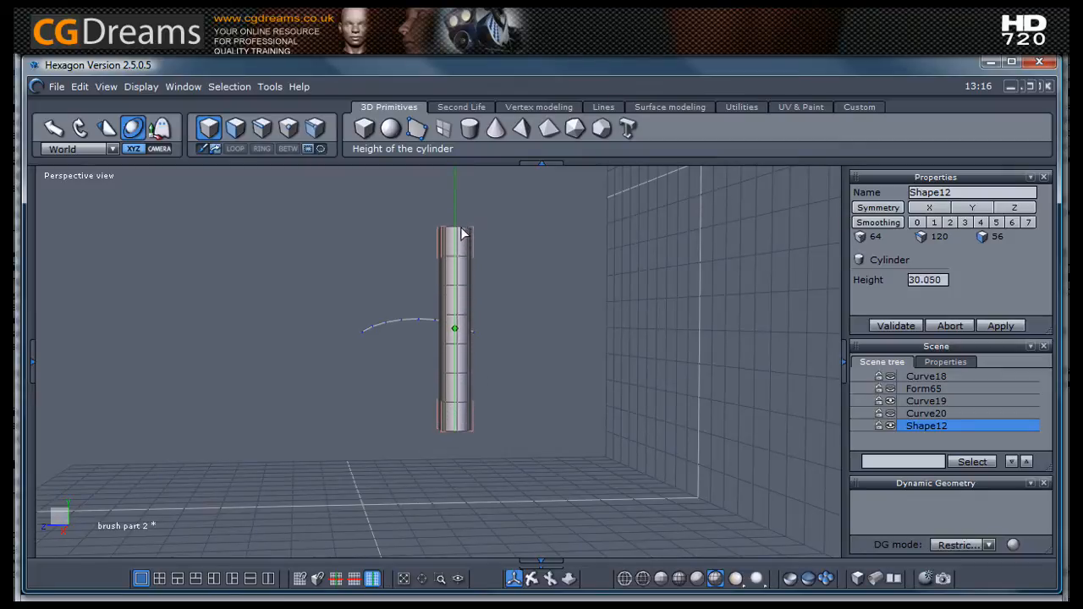
left_click(464, 211)
middle_click_drag(546, 343, 519, 508)
middle_click_drag(592, 393, 457, 261)
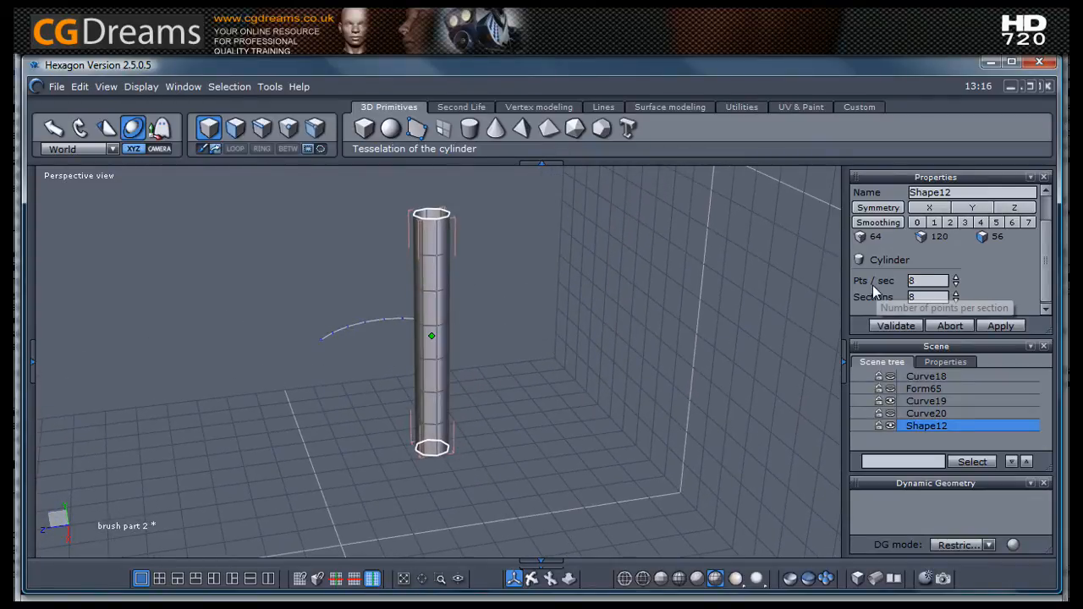
Step: Set the cylinder's tessellation to 8 points per section and 4 sections
left_click(955, 284)
left_click(956, 278)
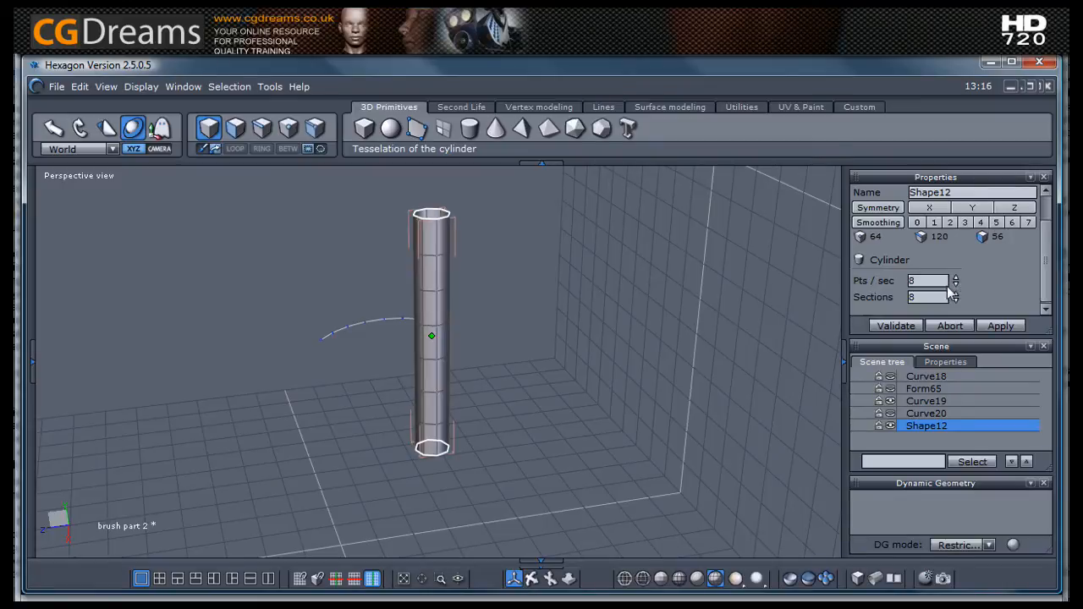
left_click(956, 301)
left_click(957, 300)
left_click(956, 300)
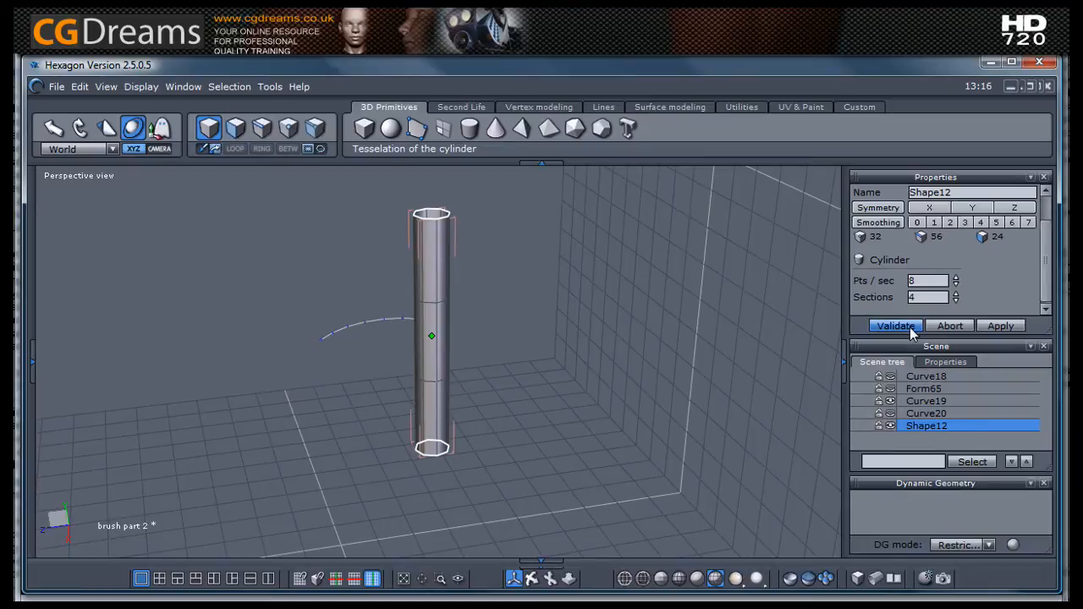
Step: Reduce the cylinder's section count until only its two end rings remain, and finish creating it
left_click(956, 300)
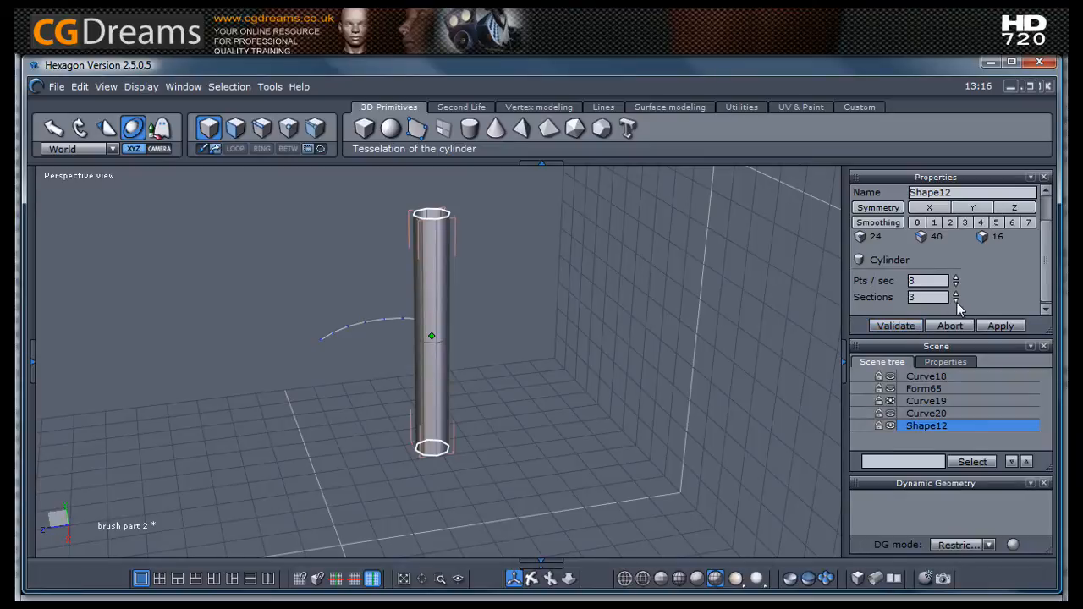
scroll(459, 287, "down", 4)
scroll(445, 292, "up", 5)
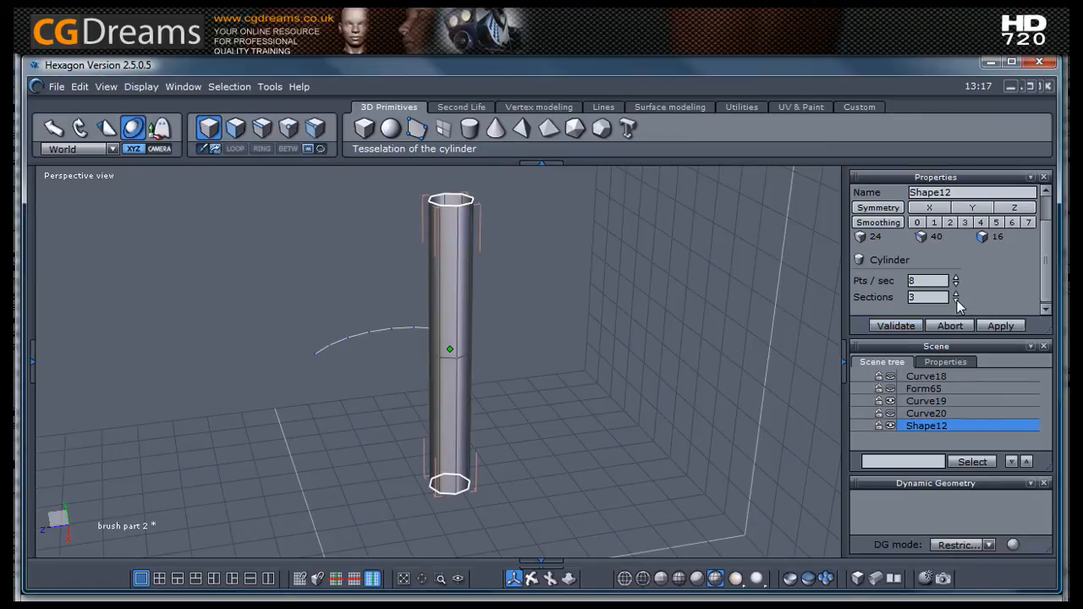
left_click(889, 327)
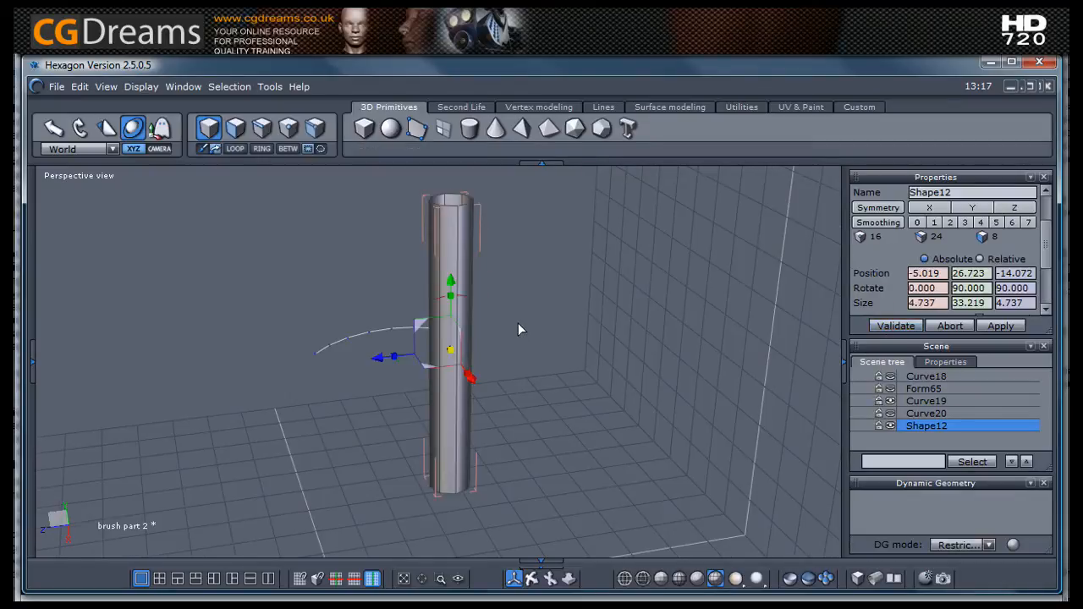
Step: Stretch the cylinder lengthwise into a long thin bristle shaft, with its upper rim at about Y 95.3
scroll(520, 322, "down", 3)
middle_click_drag(522, 323, 481, 309)
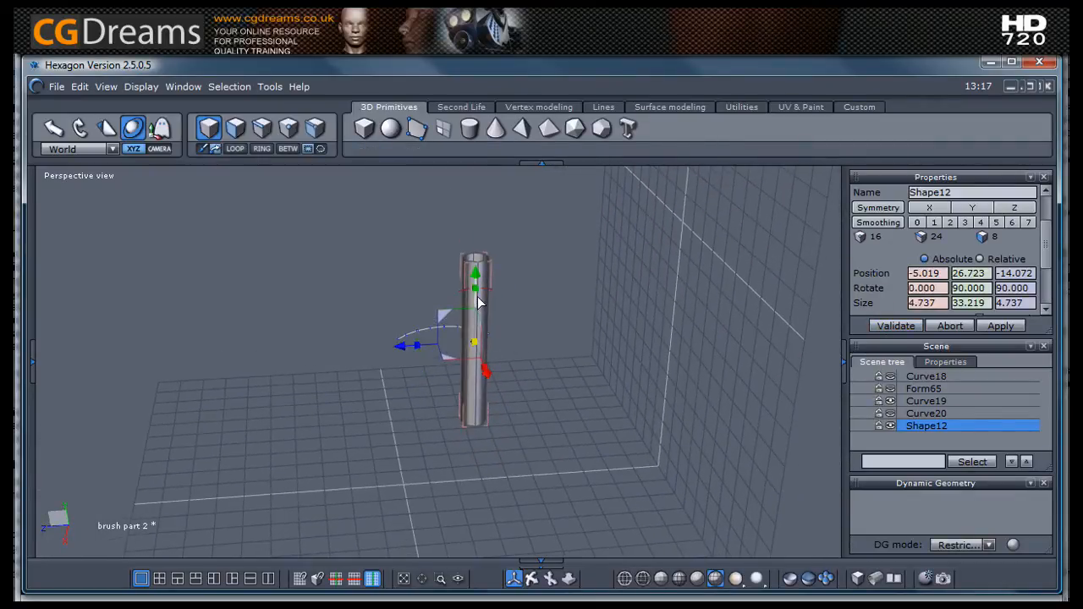
left_click_drag(478, 296, 476, 222)
scroll(525, 322, "down", 3)
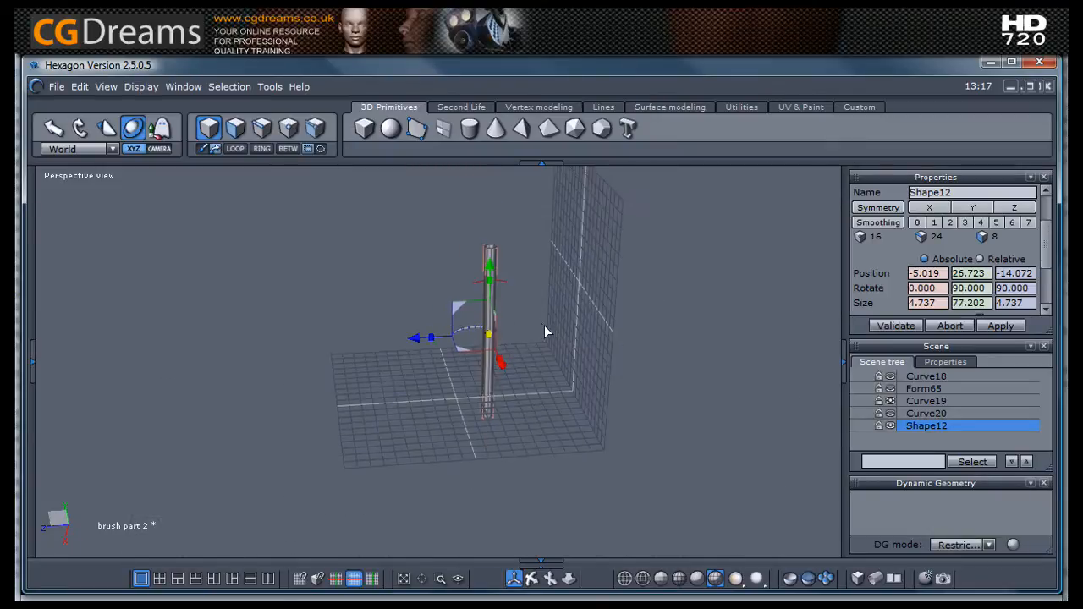
left_click_drag(483, 295, 487, 259)
middle_click_drag(529, 355, 521, 411)
scroll(487, 330, "up", 3)
Step: Extrude the shaft's upper rim outward to about 8.3 wide, and extrude it straight up to about Y 103 to form a head
left_click(262, 128)
left_click(485, 330)
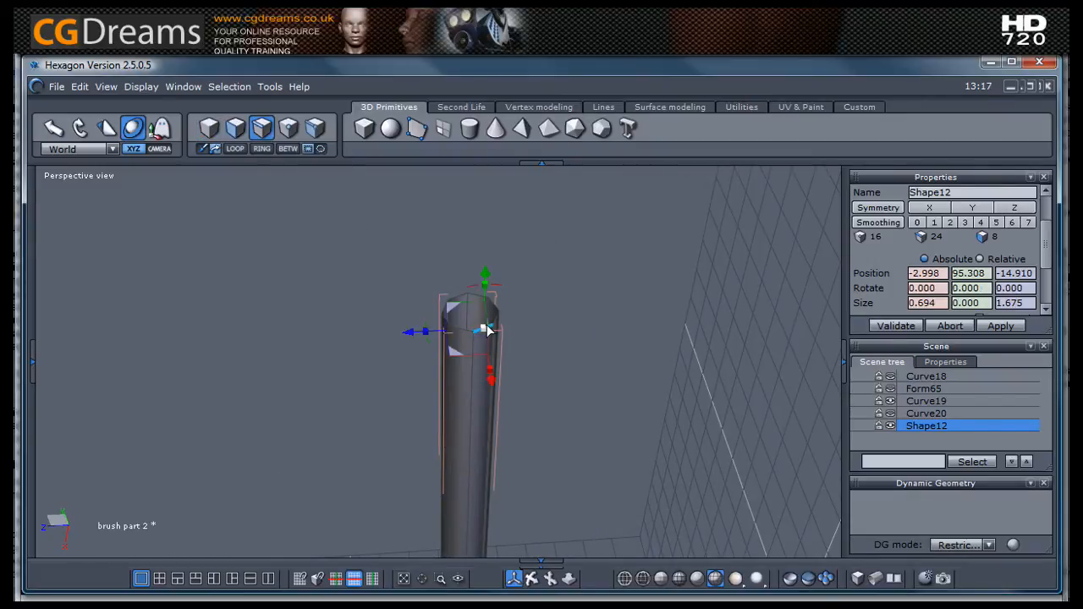
double_click(486, 330)
left_click_drag(471, 258, 471, 245)
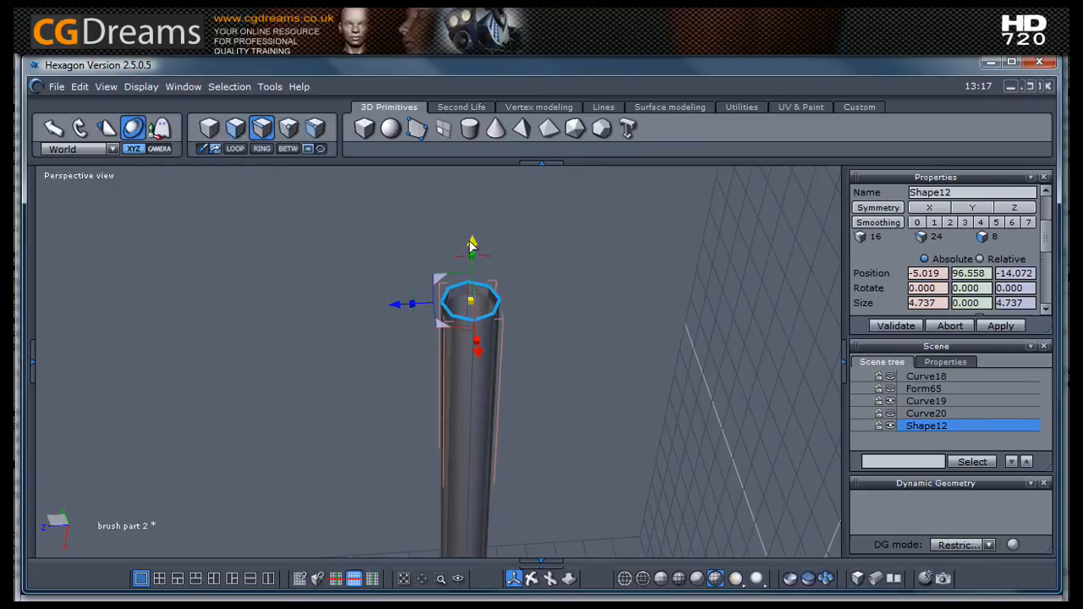
left_click_drag(479, 307, 522, 289)
right_click_drag(560, 366, 485, 265)
left_click_drag(499, 280, 501, 217, "shift")
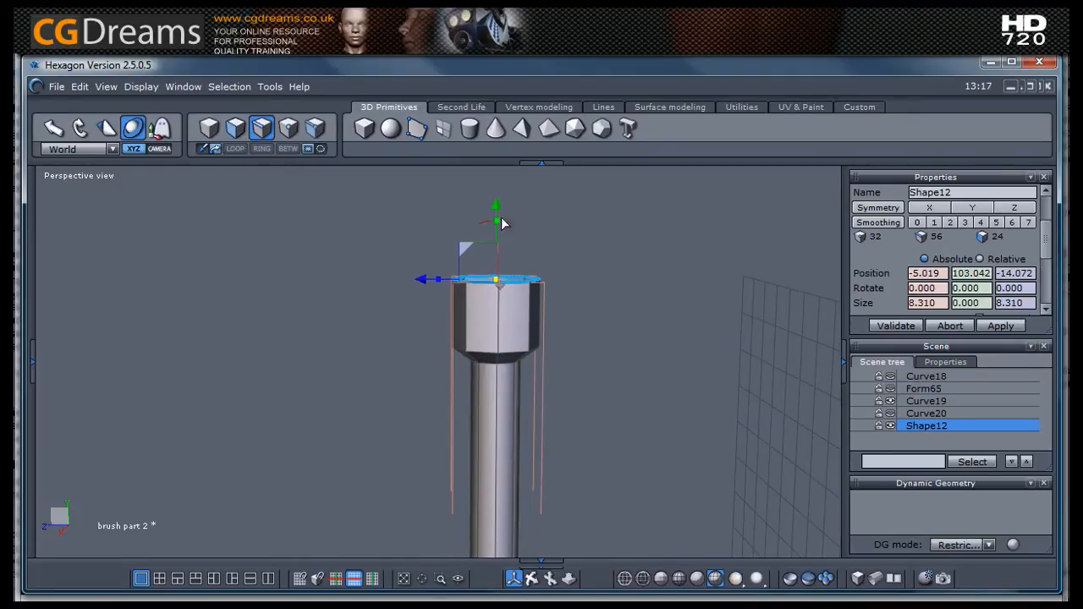
Step: Extrude the head's open rim inward to about 1.8 wide and weld the inner points together with a distance of 1.874
right_click_drag(600, 311, 604, 413)
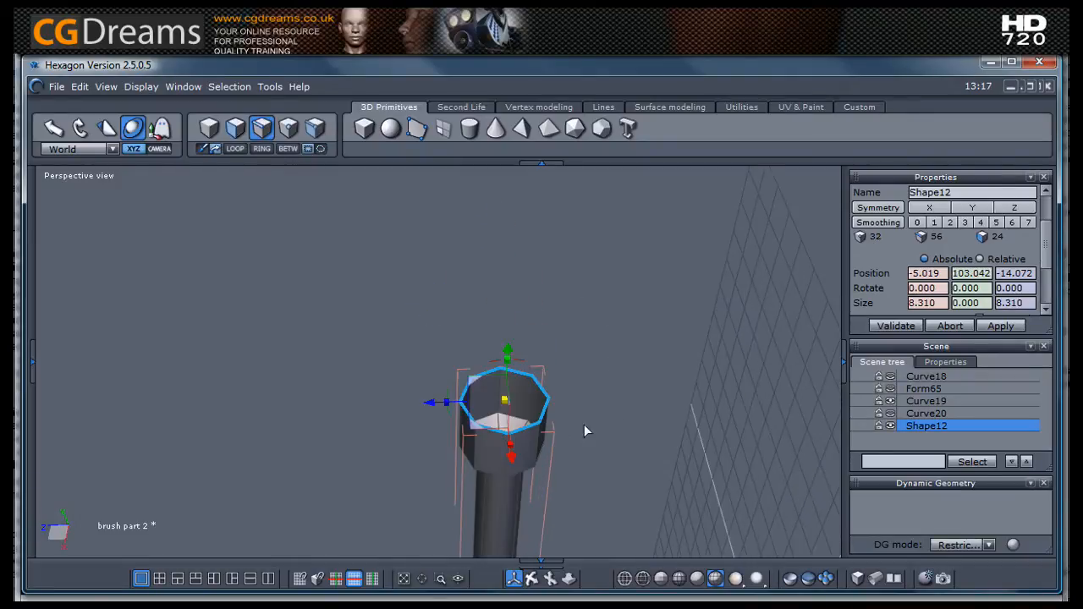
left_click_drag(505, 401, 390, 571, "ctrl")
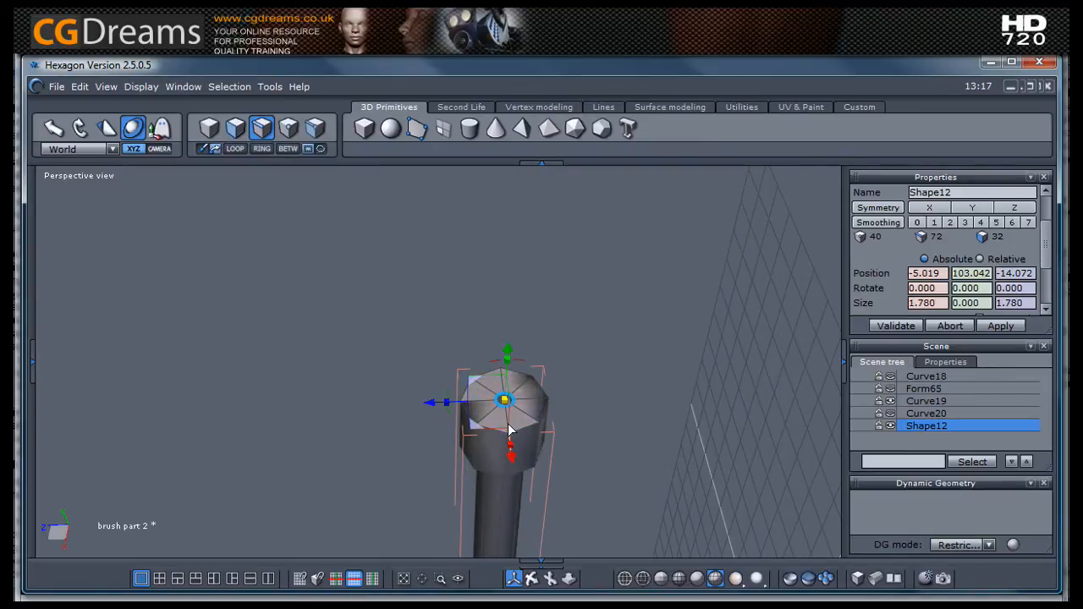
scroll(510, 401, "up", 5)
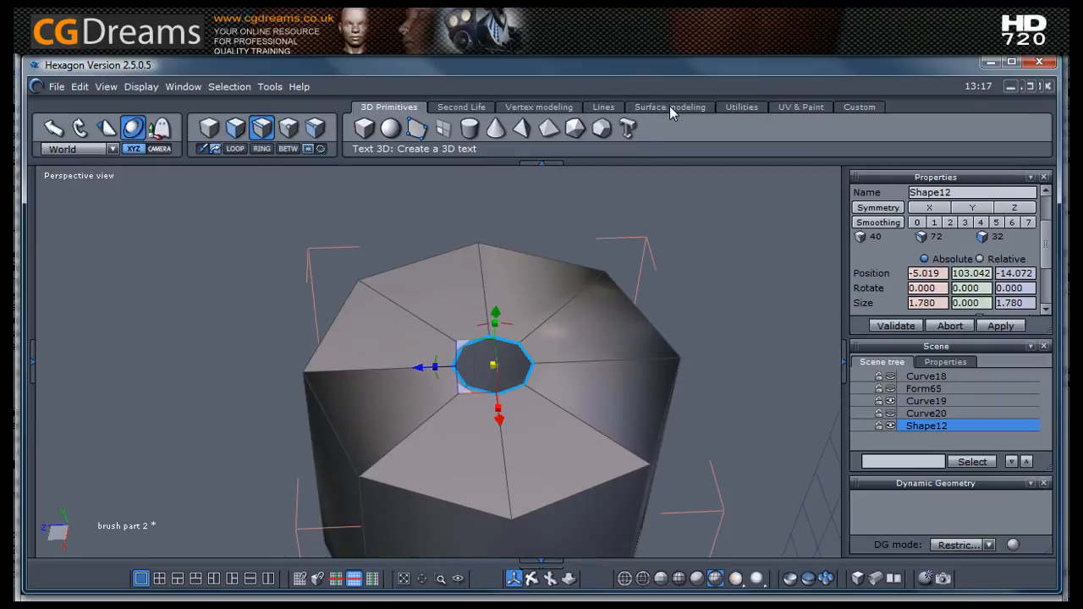
left_click(556, 110)
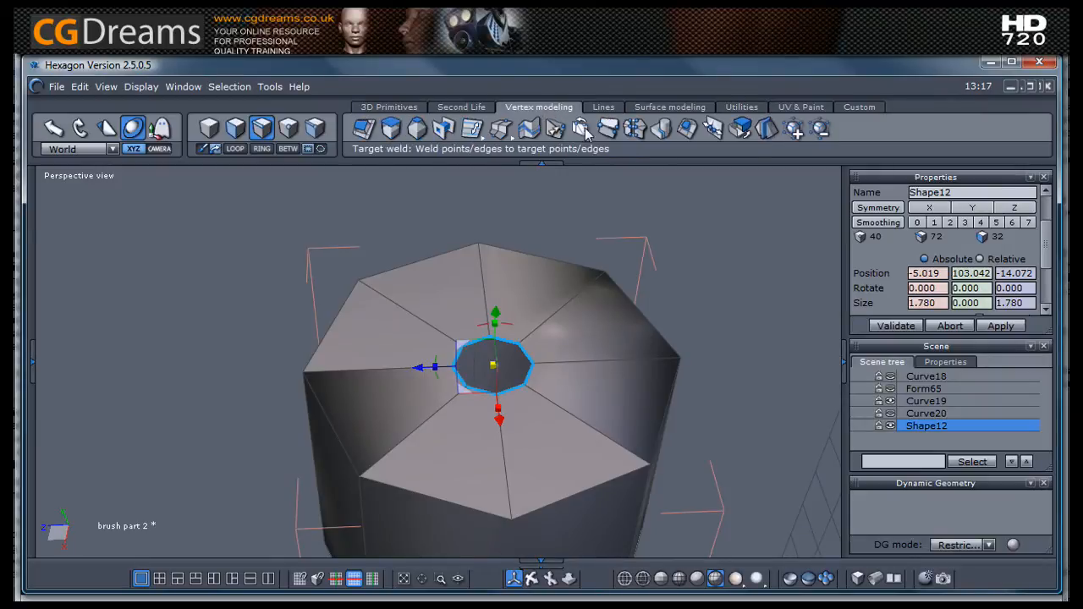
left_click(634, 128)
left_click_drag(418, 329, 565, 428)
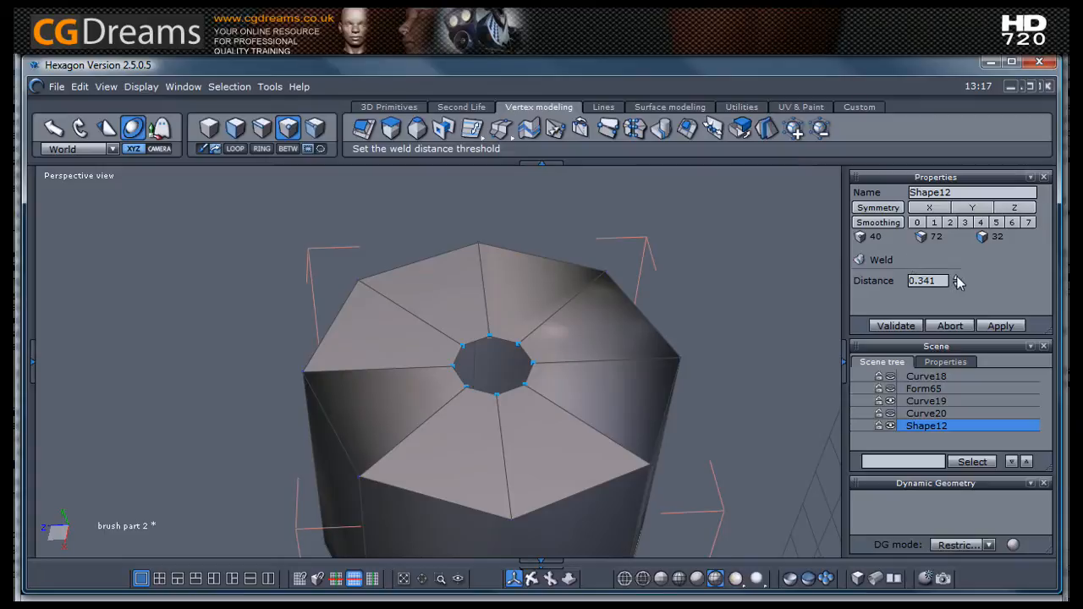
left_click_drag(956, 281, 956, 258)
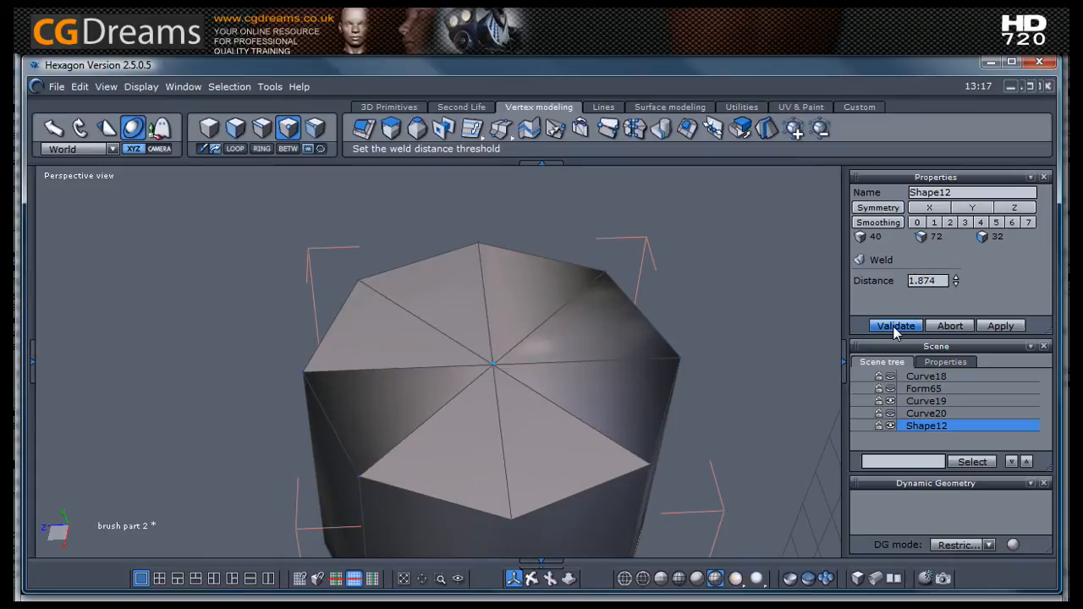
left_click(892, 329)
Step: Raise the centre point of the bristle head's cap by about 0.9 to make a shallow peak
scroll(655, 282, "down", 5)
middle_click_drag(619, 370, 578, 272)
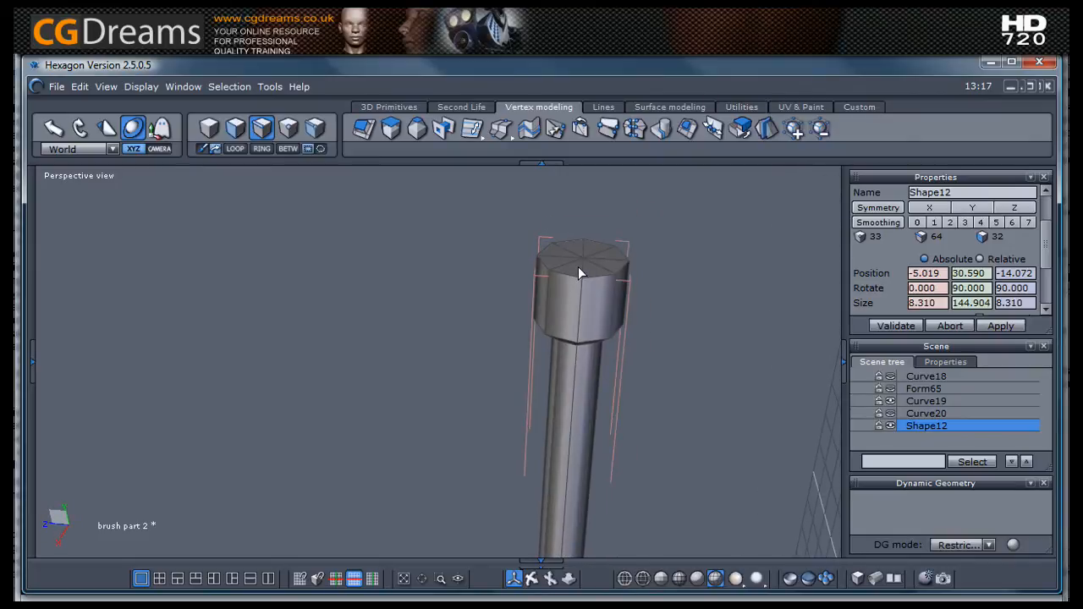
left_click(287, 127)
left_click_drag(646, 271, 647, 247)
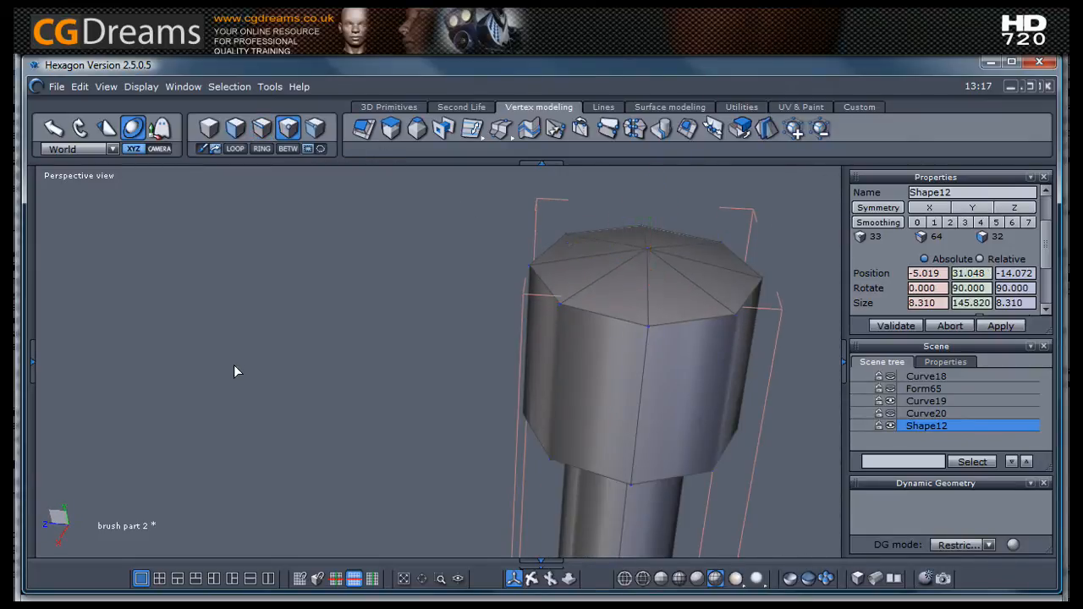
Step: Preview the bristle at smoothing level 1, and set its smoothing back to level 0
scroll(235, 371, "down", 5)
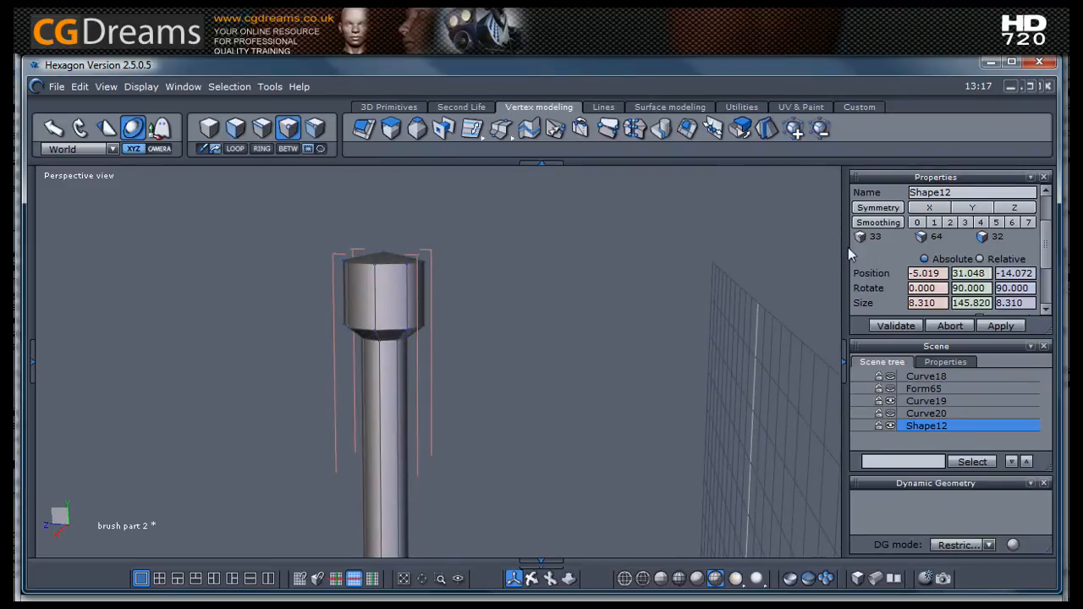
left_click(936, 223)
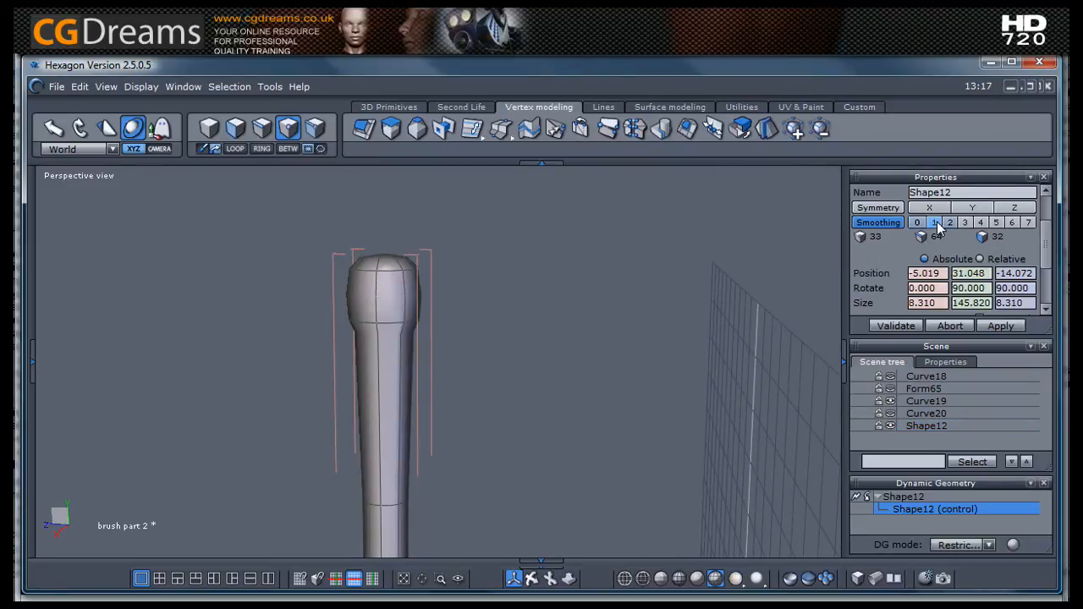
scroll(454, 305, "down", 5)
scroll(435, 318, "up", 8)
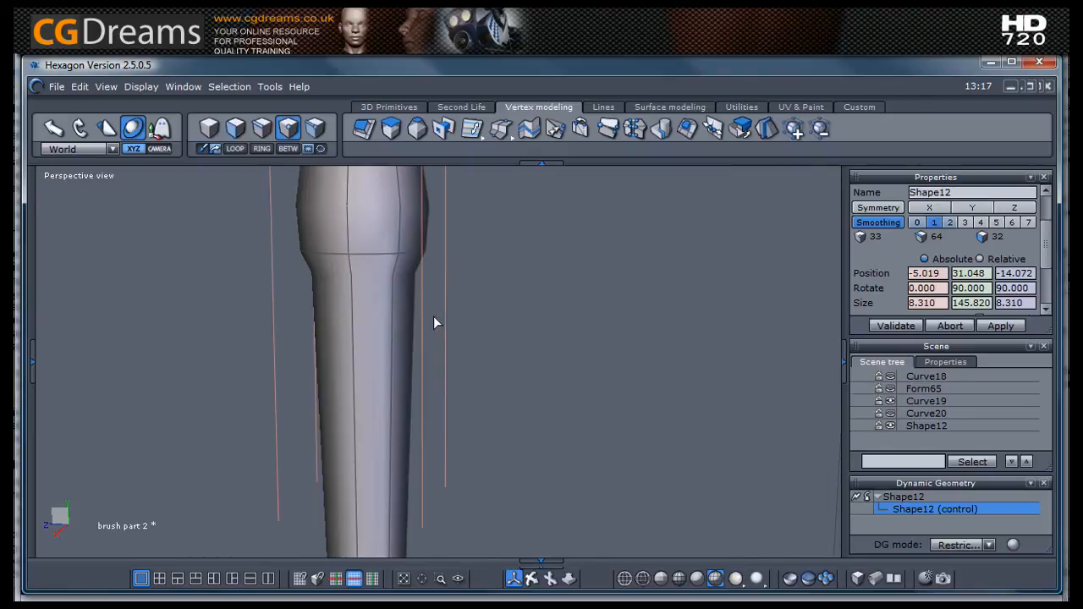
middle_click_drag(489, 355, 527, 380)
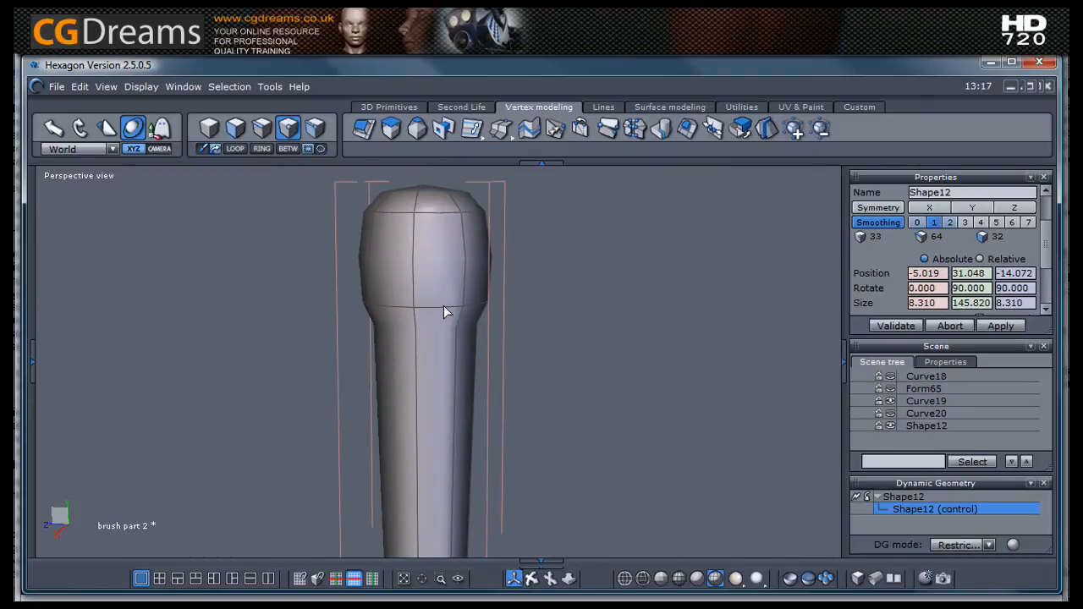
left_click(916, 223)
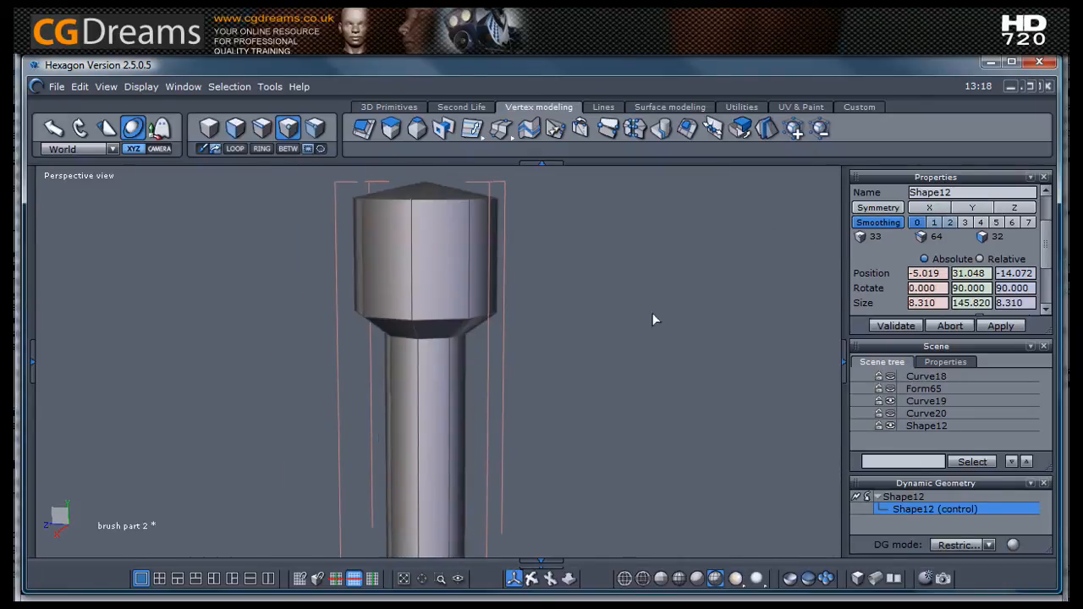
Step: Extract an edge loop from the shaft's upper ring, placing it just below the head at about 94.99
middle_click_drag(517, 362, 437, 327)
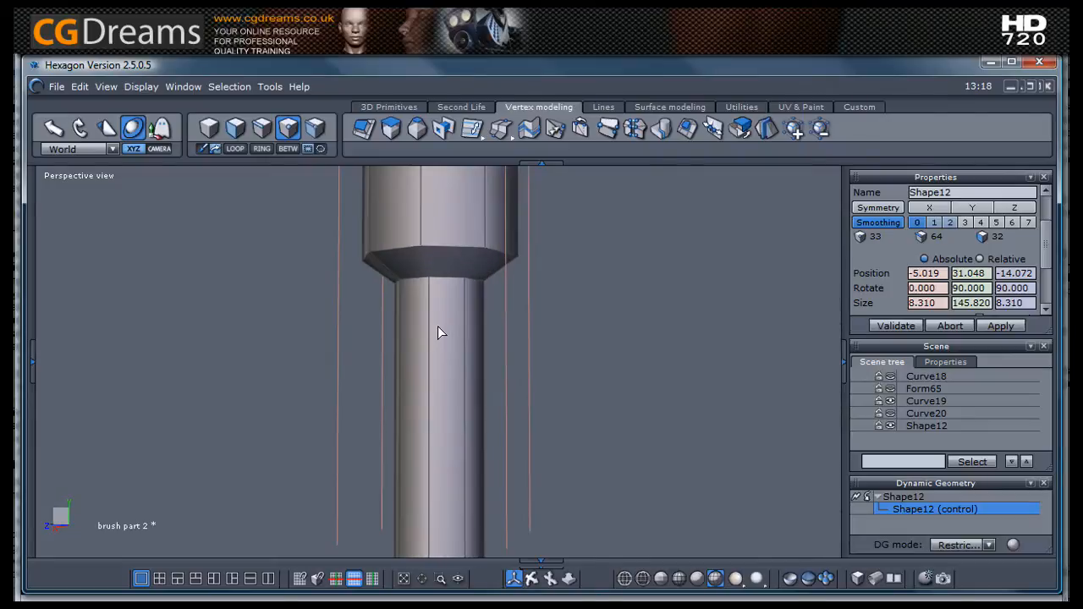
left_click(261, 127)
left_click(460, 282)
double_click(460, 282)
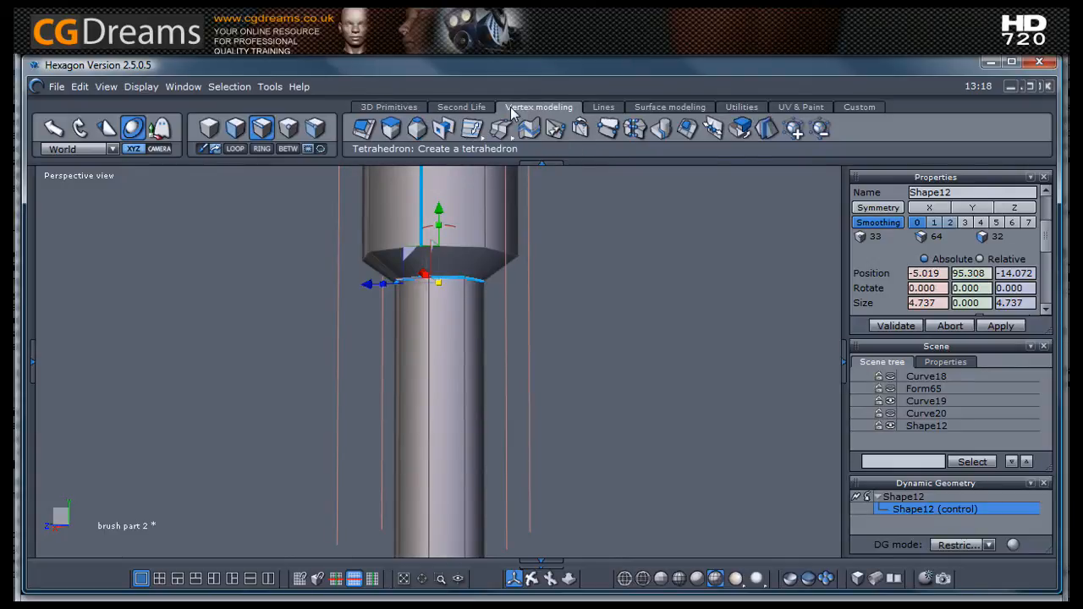
left_click(474, 131)
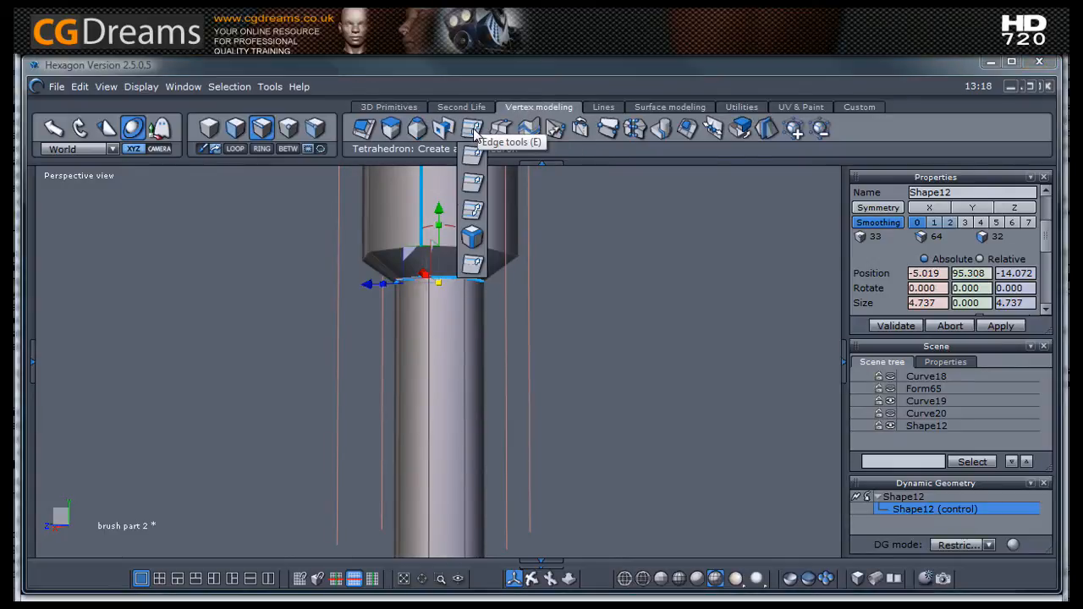
left_click(472, 155)
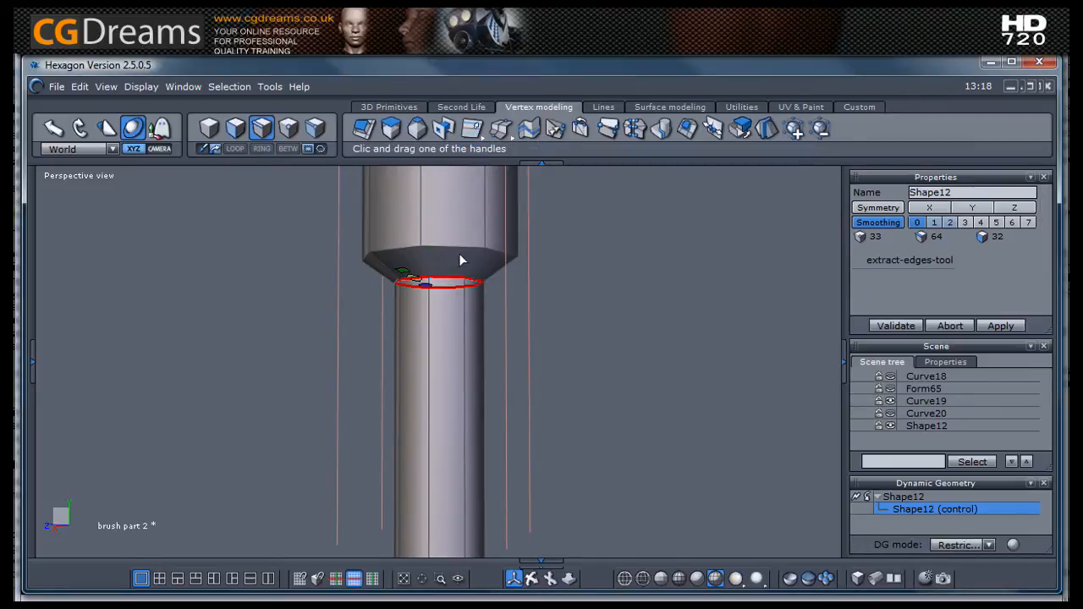
left_click(459, 286)
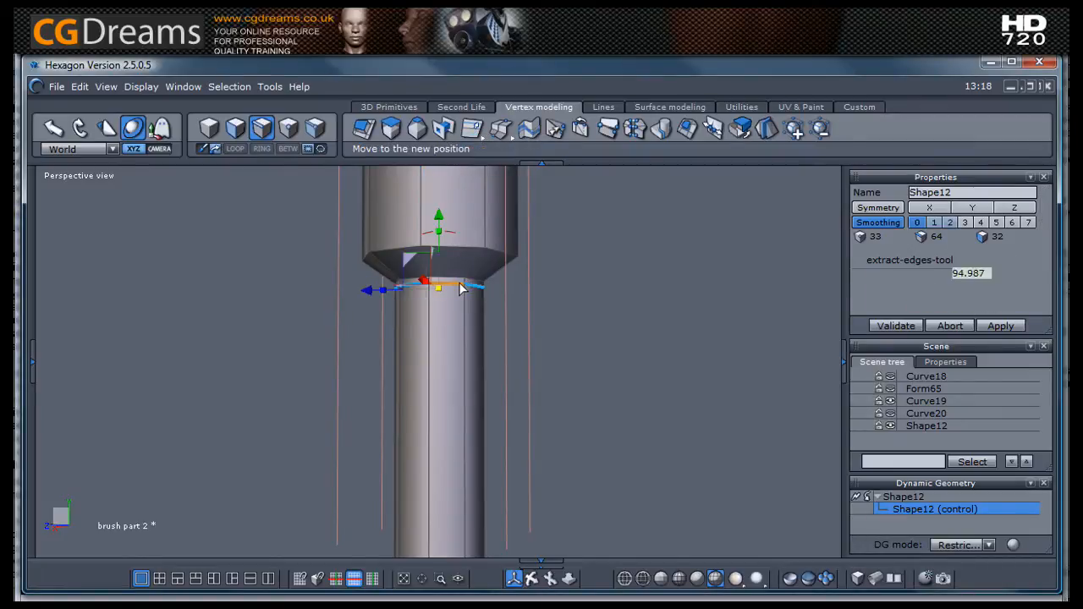
key("space")
Step: Set the bristle's smoothing to level 2
scroll(597, 330, "down", 4)
scroll(605, 329, "up", 3)
left_click(949, 221)
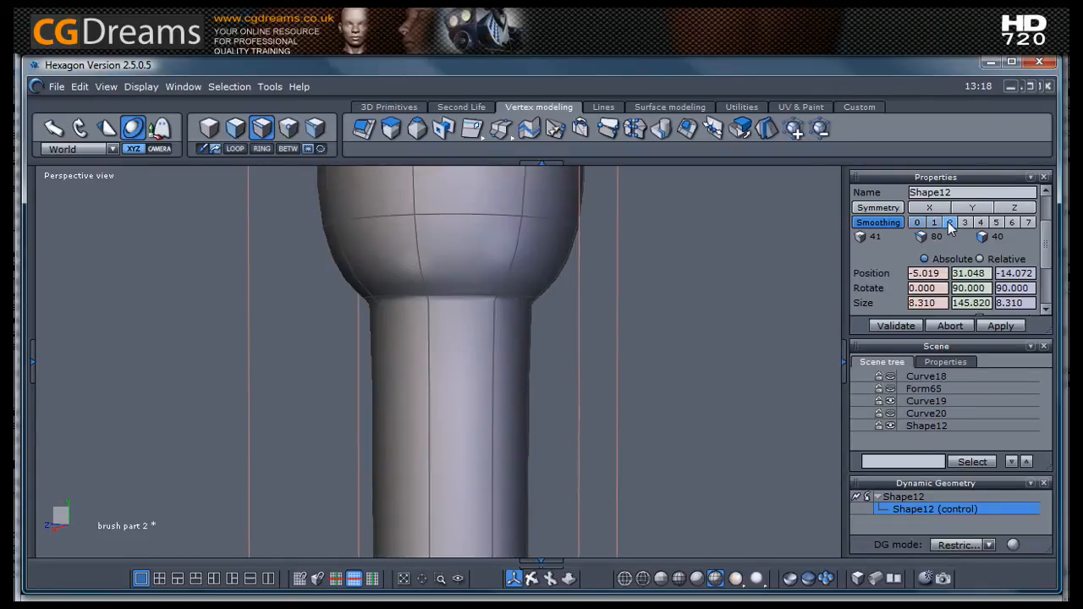
Step: Scale the bristle down uniformly to about 2.5 wide and 44.6 high, and show the brush for comparison
scroll(488, 336, "down", 4)
middle_click_drag(486, 362, 531, 365)
left_click_drag(531, 366, 468, 513)
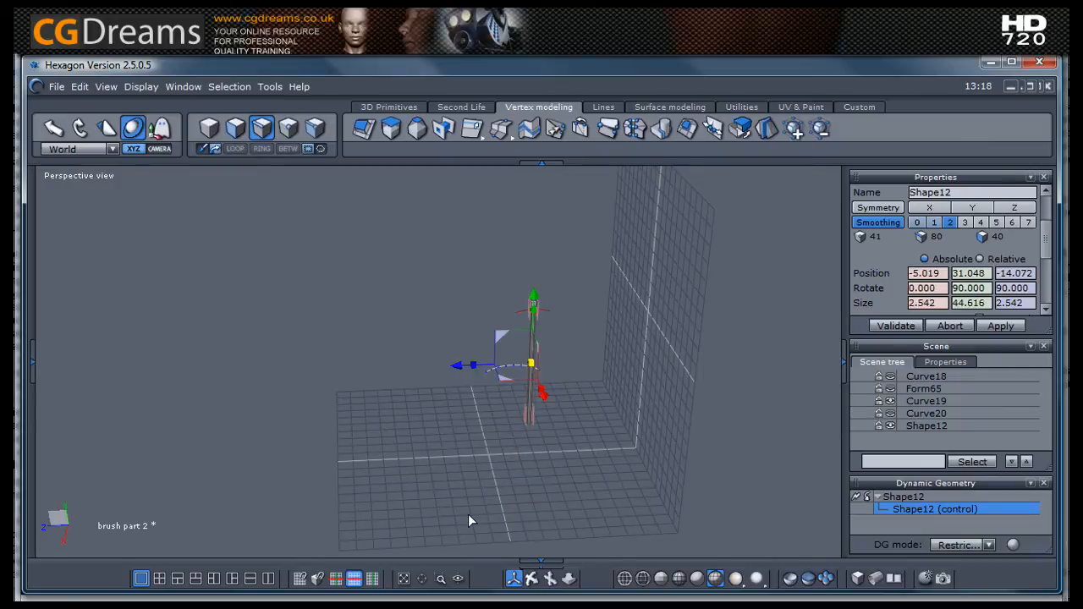
left_click(891, 388)
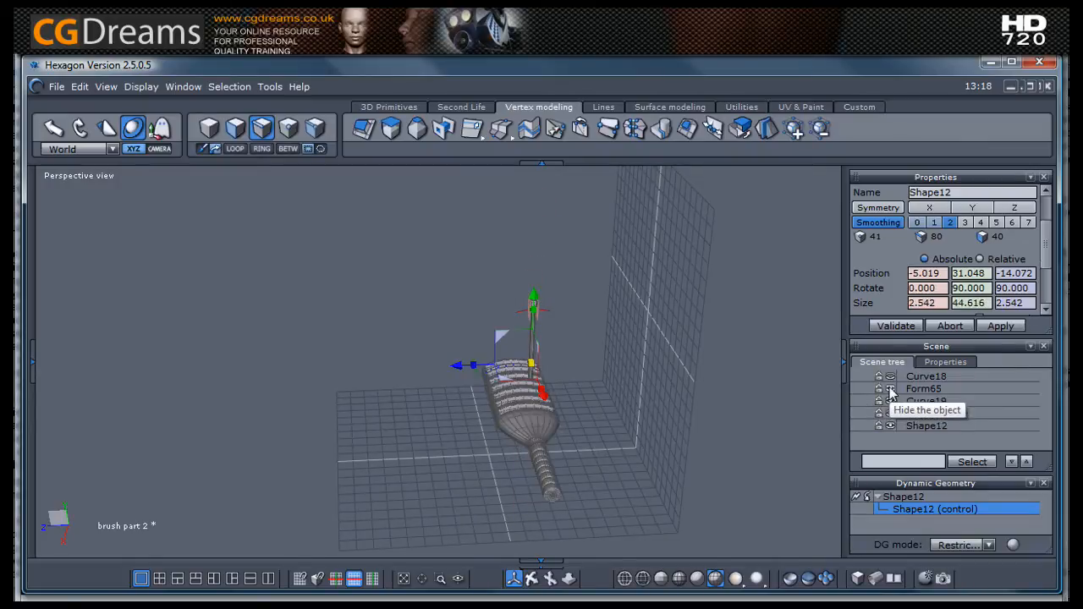
mouse_move(550, 415)
middle_mouse_down()
mouse_move(439, 397)
mouse_move(555, 361)
middle_mouse_up()
scroll(542, 346, "up", 4)
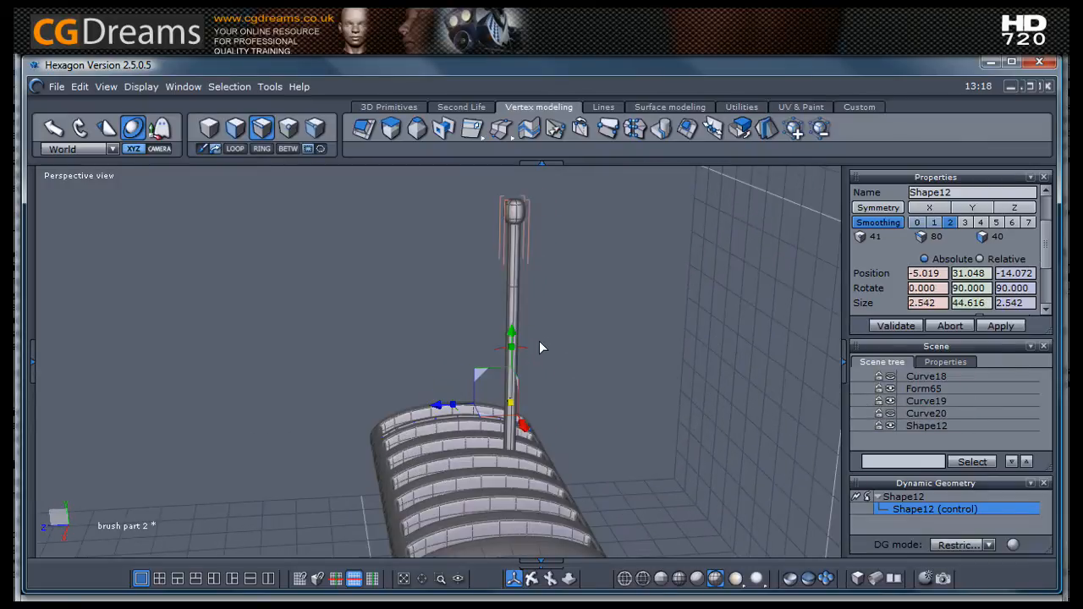
Step: Scale the bristle down uniformly to suit the brush's slots, to about 0.66 wide and 11.6 high
left_click_drag(512, 409, 424, 522)
mouse_move(553, 473)
middle_mouse_down()
mouse_move(782, 459)
mouse_move(583, 395)
middle_mouse_up()
scroll(514, 380, "up", 3)
left_click_drag(533, 376, 508, 426)
mouse_move(625, 421)
middle_mouse_down()
mouse_move(357, 406)
mouse_move(324, 418)
mouse_move(618, 457)
middle_mouse_up()
scroll(593, 423, "down", 5)
scroll(550, 368, "up", 6)
left_click_drag(535, 330, 526, 341)
scroll(526, 341, "down", 3)
mouse_move(589, 381)
middle_mouse_down()
mouse_move(652, 396)
mouse_move(684, 373)
mouse_move(293, 372)
mouse_move(364, 375)
mouse_move(309, 383)
mouse_move(448, 400)
mouse_move(707, 409)
mouse_move(756, 395)
mouse_move(589, 406)
middle_mouse_up()
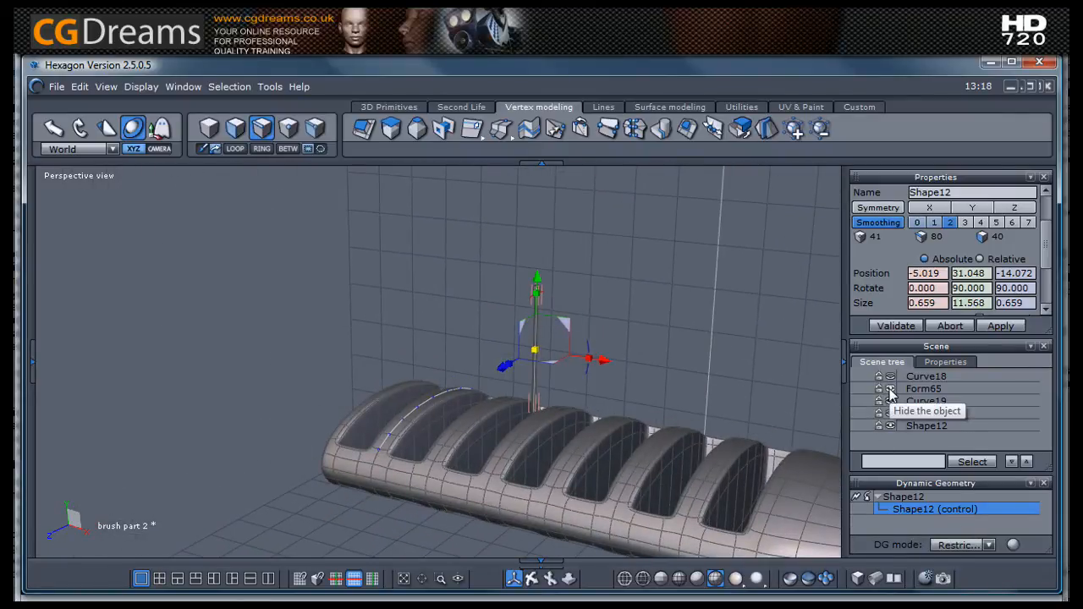
Step: Hide the brush to isolate the bristle's open lower end
left_click(890, 425)
mouse_move(590, 443)
middle_mouse_down()
mouse_move(604, 320)
mouse_move(536, 443)
middle_mouse_up()
scroll(536, 444, "up", 6)
scroll(552, 442, "up", 2)
Step: Try to extrude the edge loop at the smoothed bristle's open base, and undo the extrusion
left_click(547, 368)
double_click(547, 368)
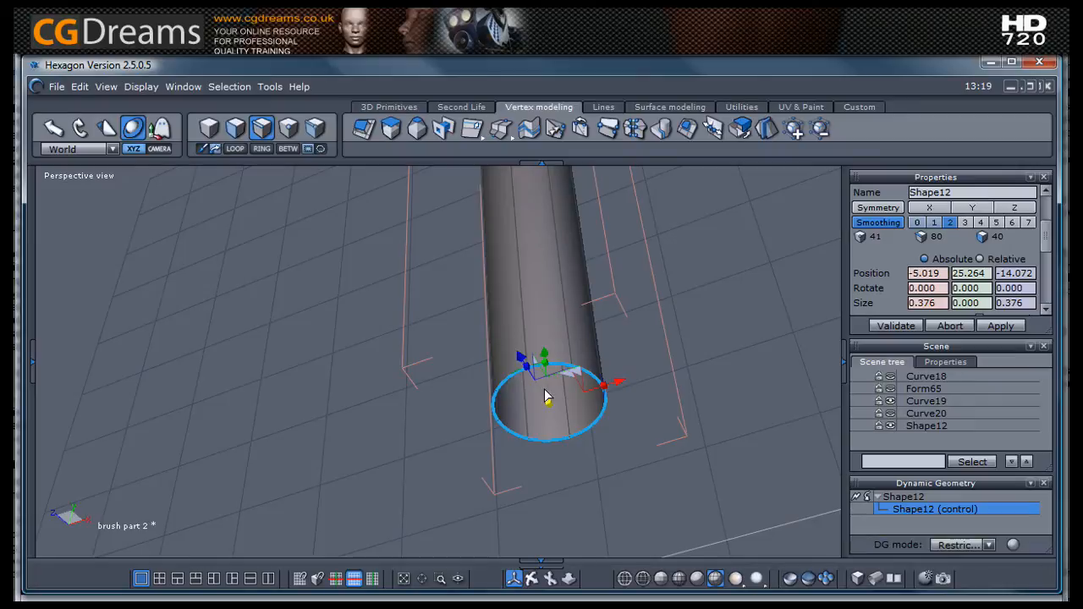
left_click_drag(549, 403, 543, 407, "ctrl")
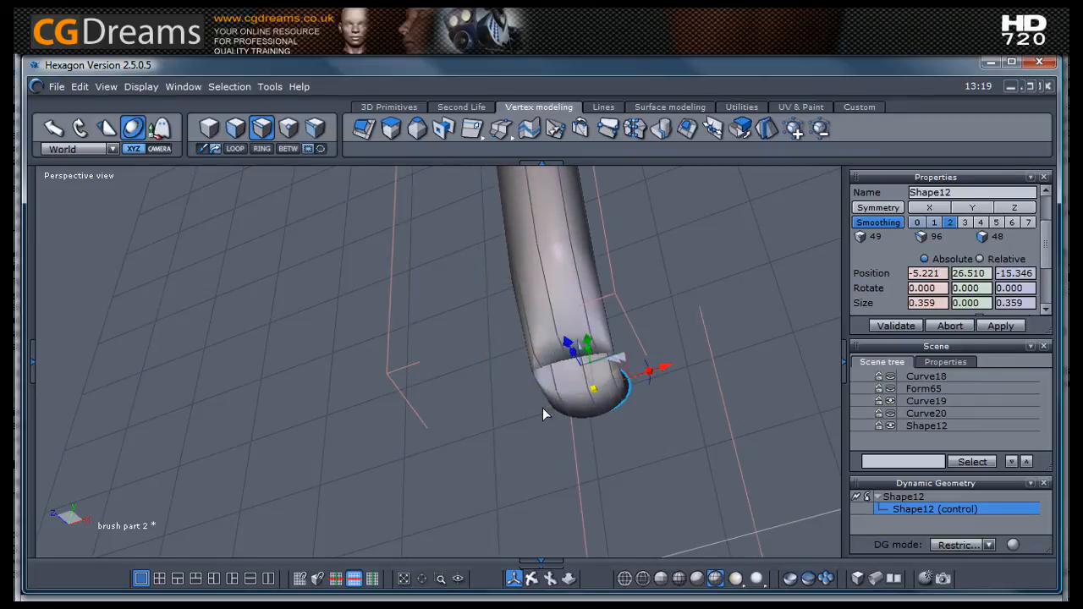
key("ctrl+z")
left_click(657, 401)
scroll(656, 401, "down", 3)
middle_click_drag(692, 416, 627, 411)
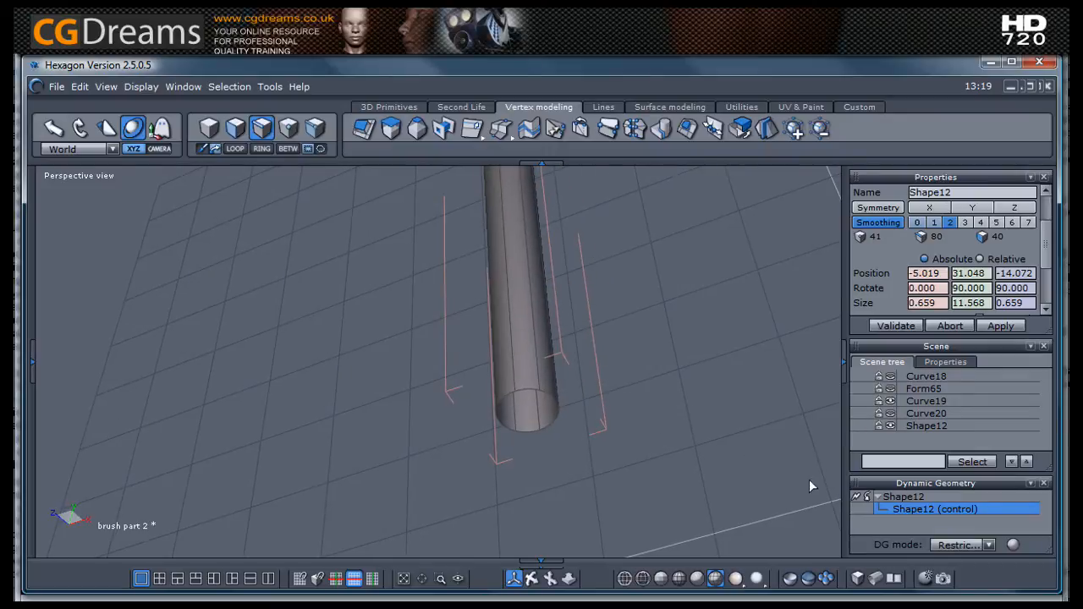
Step: Extrude the edge loop at the bristle's open base inward to a small central opening about 0.043 wide
left_click(867, 499)
left_click(533, 394)
left_click(523, 411)
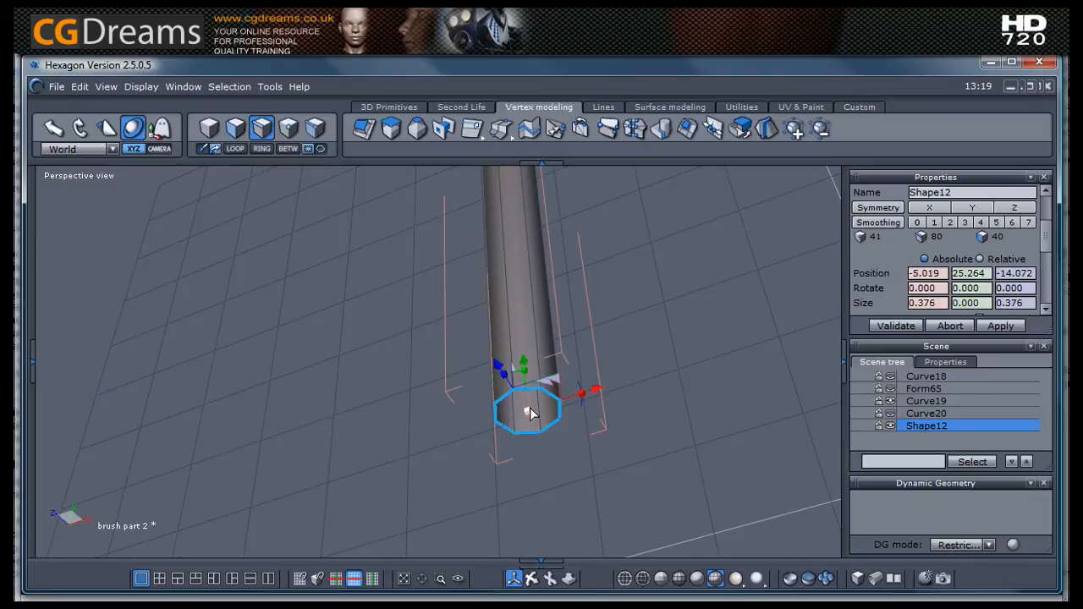
left_click_drag(526, 414, 501, 599)
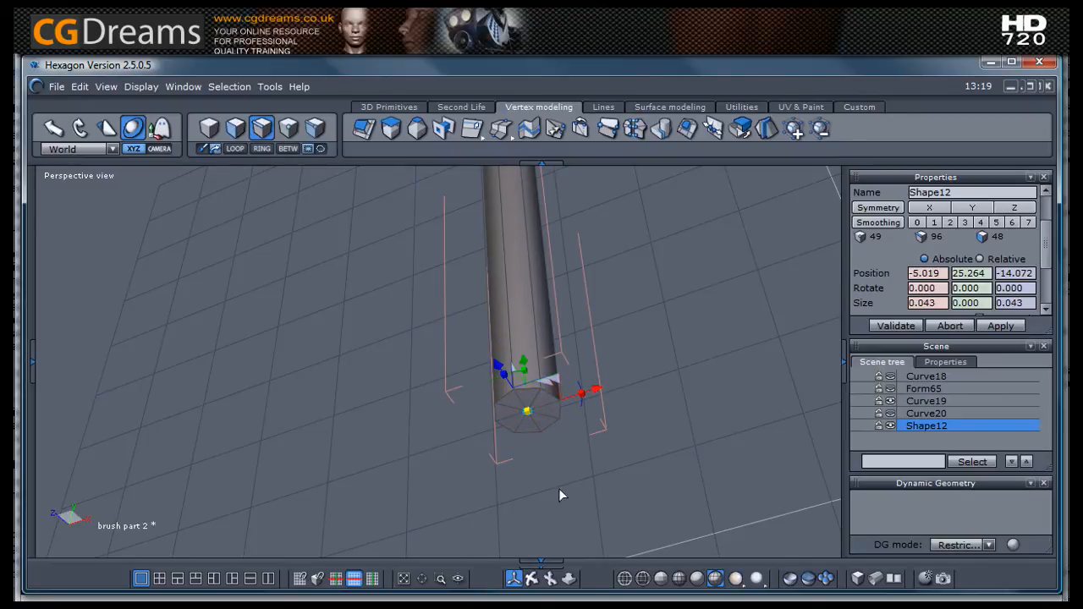
scroll(532, 414, "up", 6)
scroll(526, 432, "up", 3)
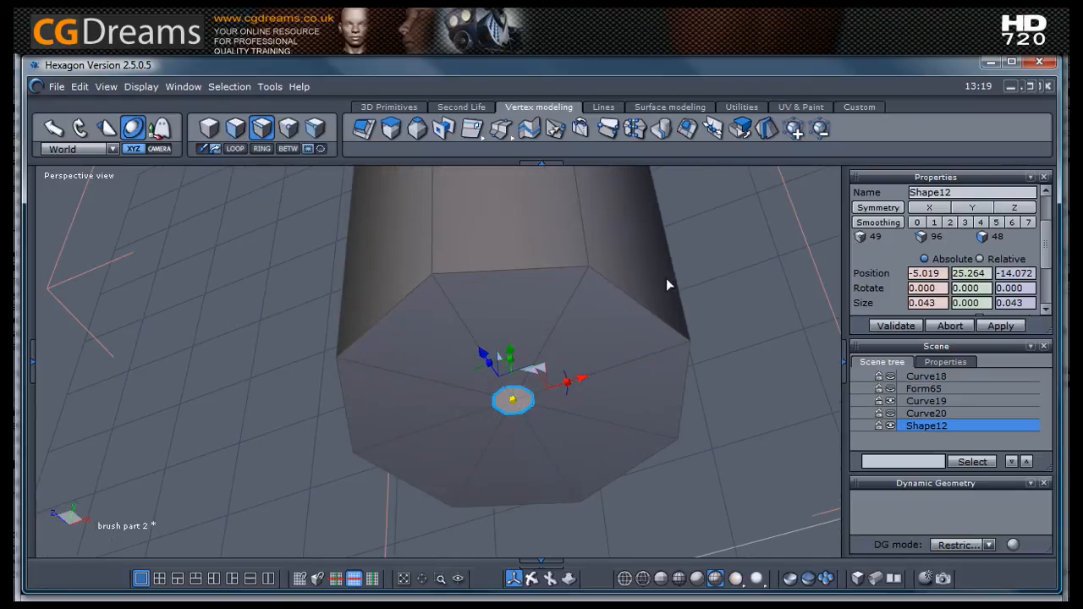
Step: Weld the points around the small central opening together with a distance of 0.675 to close the bristle's base
left_click(634, 129)
left_click_drag(481, 359, 565, 452)
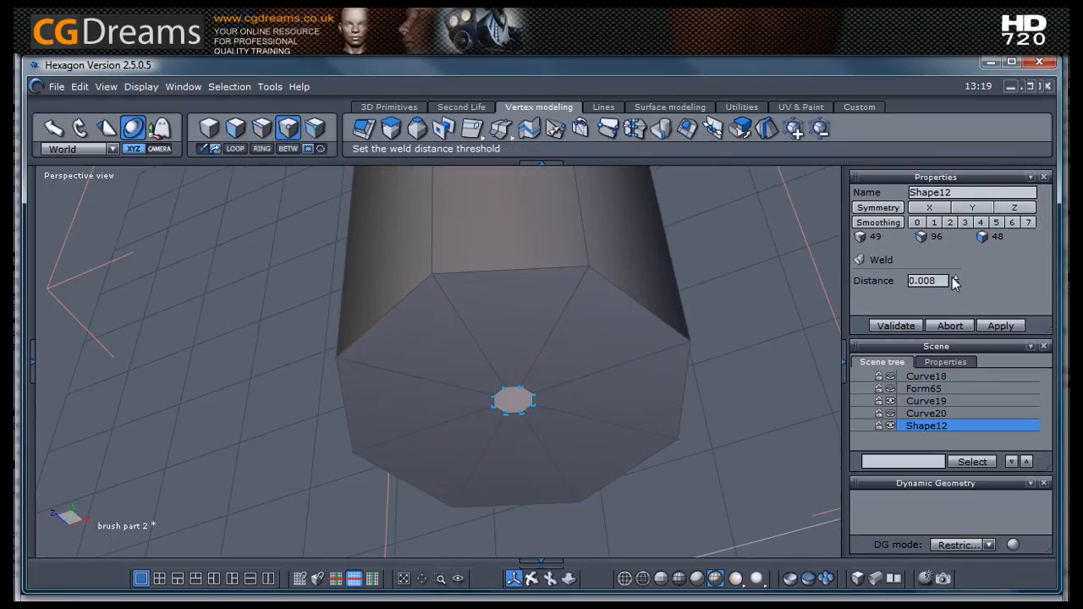
left_click_drag(956, 281, 956, 269)
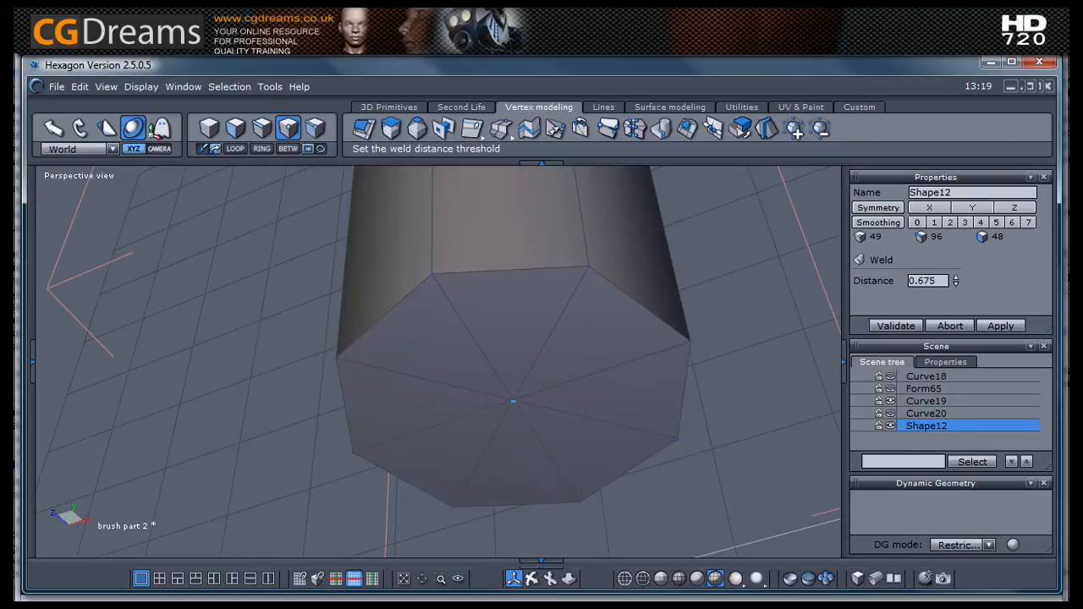
left_click(897, 326)
scroll(537, 309, "down", 10)
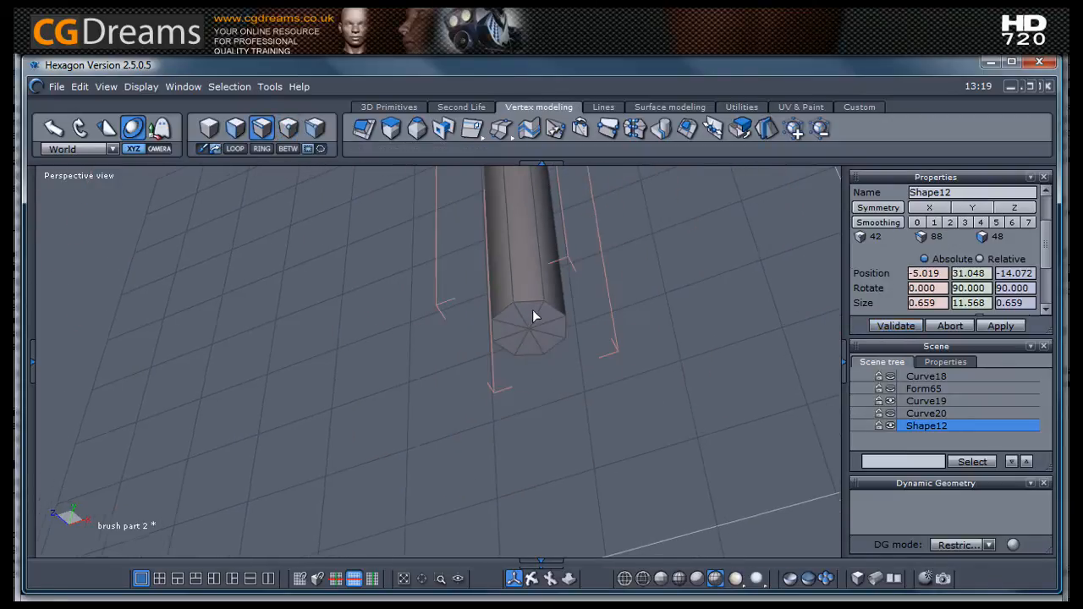
Step: Set up a repeat of the bristle on an object, with its reference point at the centre of the closed base
right_click_drag(531, 312, 505, 417)
scroll(560, 400, "down", 3)
scroll(493, 425, "down", 3)
scroll(493, 425, "up", 2)
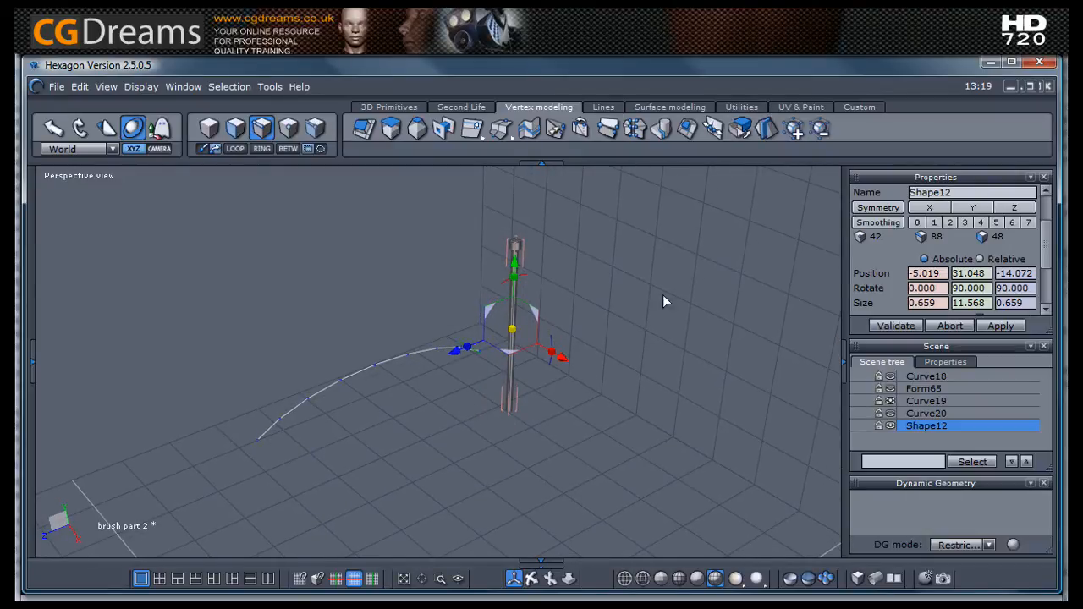
left_click(749, 110)
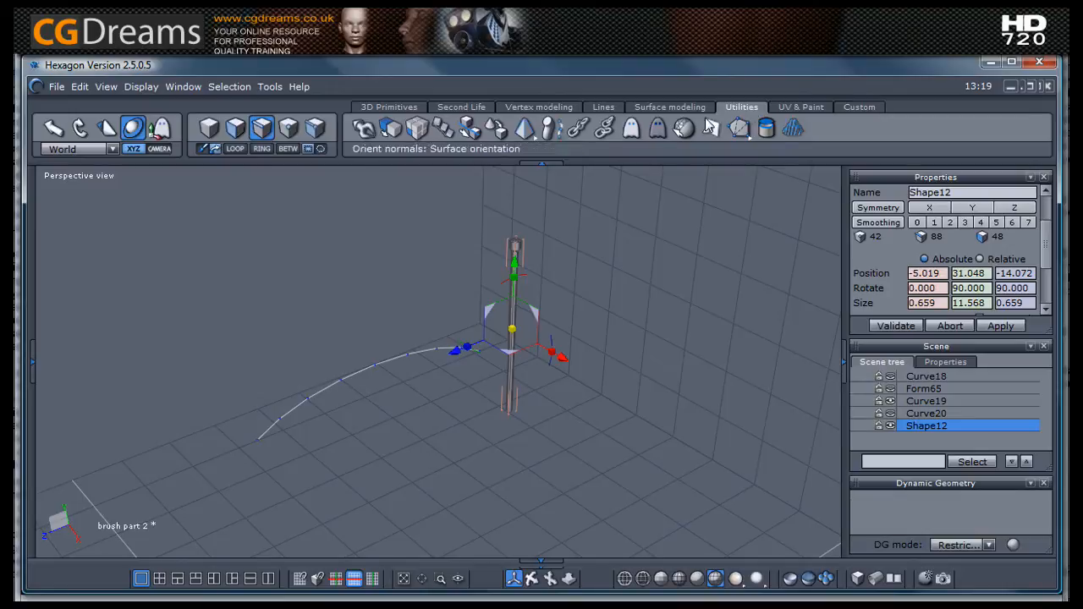
left_click(442, 131)
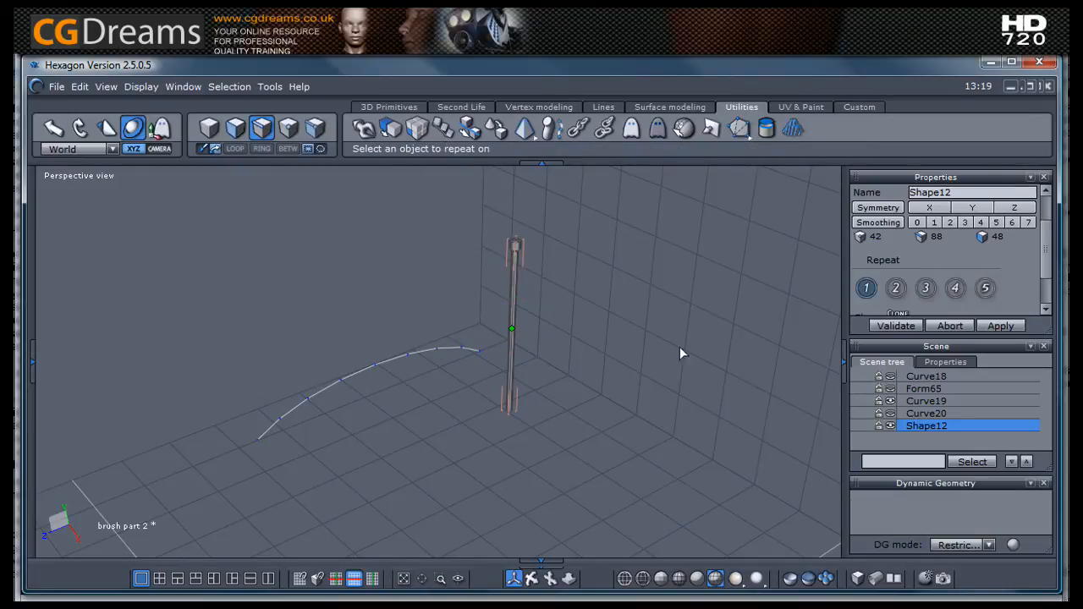
mouse_move(990, 335)
left_mouse_down()
mouse_move(991, 415)
mouse_move(988, 406)
left_mouse_up()
scroll(950, 317, "down", 2)
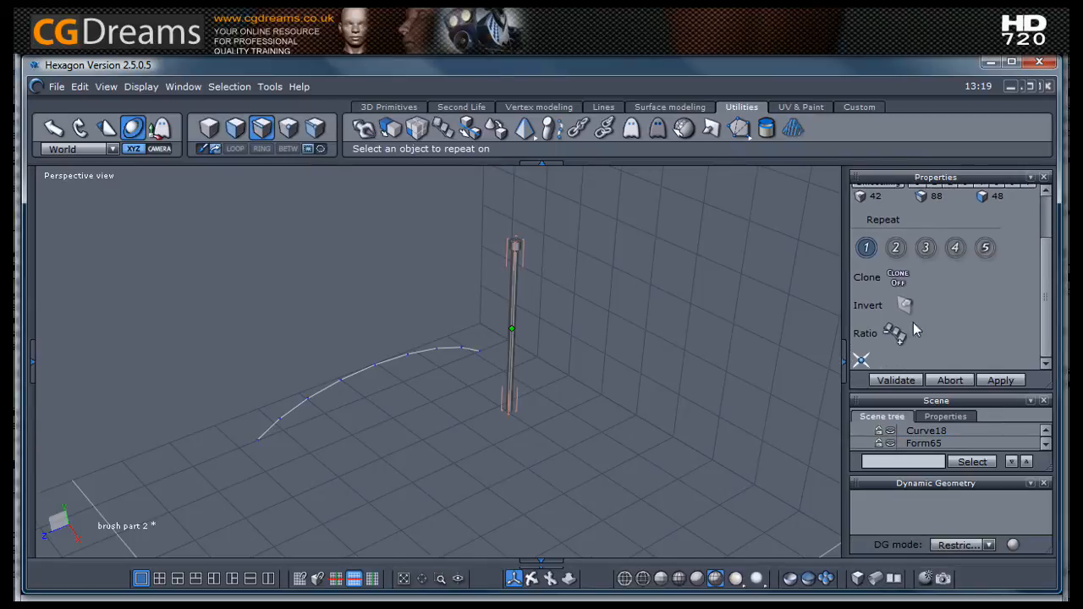
left_click(861, 361)
middle_click_drag(584, 453, 554, 251)
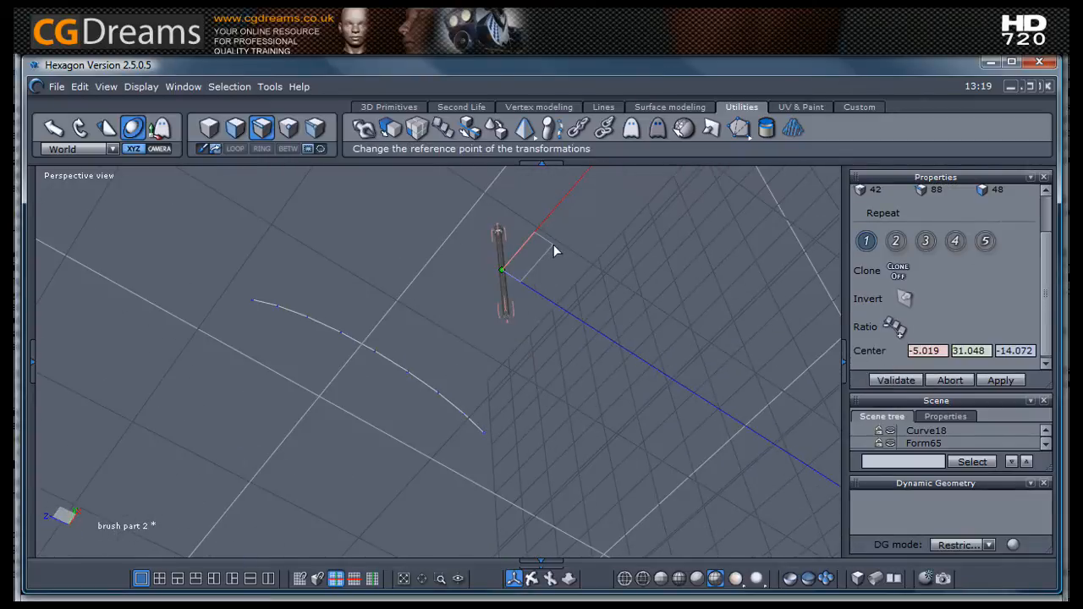
scroll(501, 326, "up", 9)
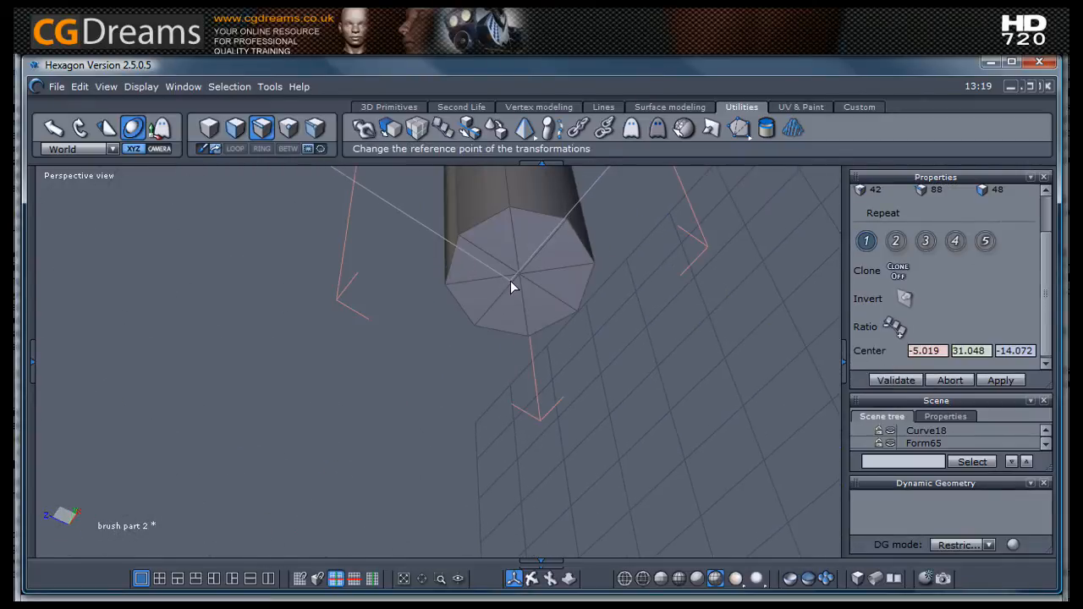
scroll(510, 281, "down", 5)
scroll(517, 282, "up", 10)
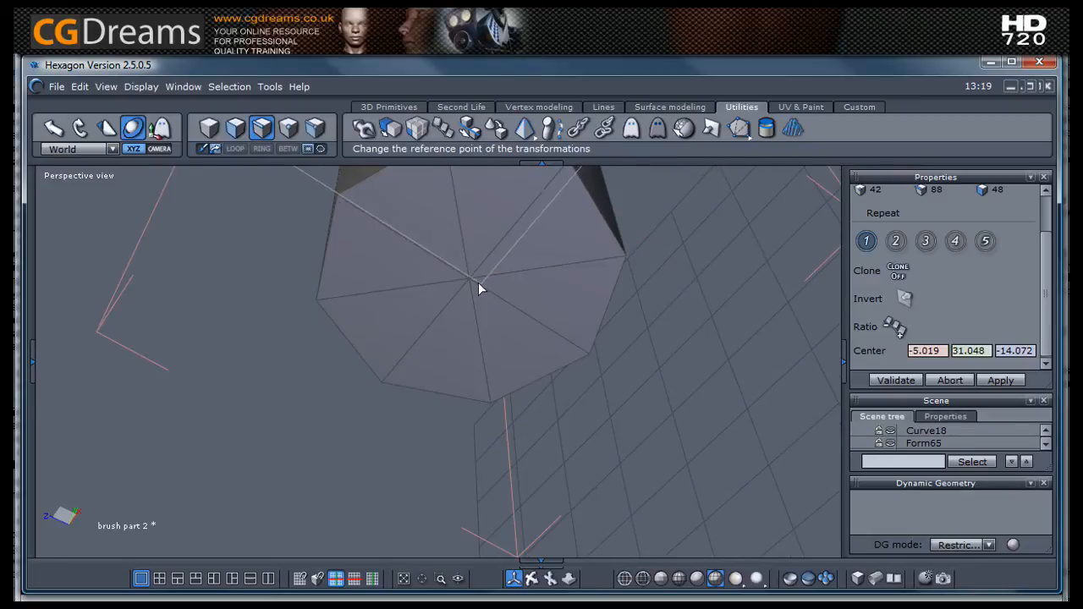
left_click(470, 281)
left_click(471, 280)
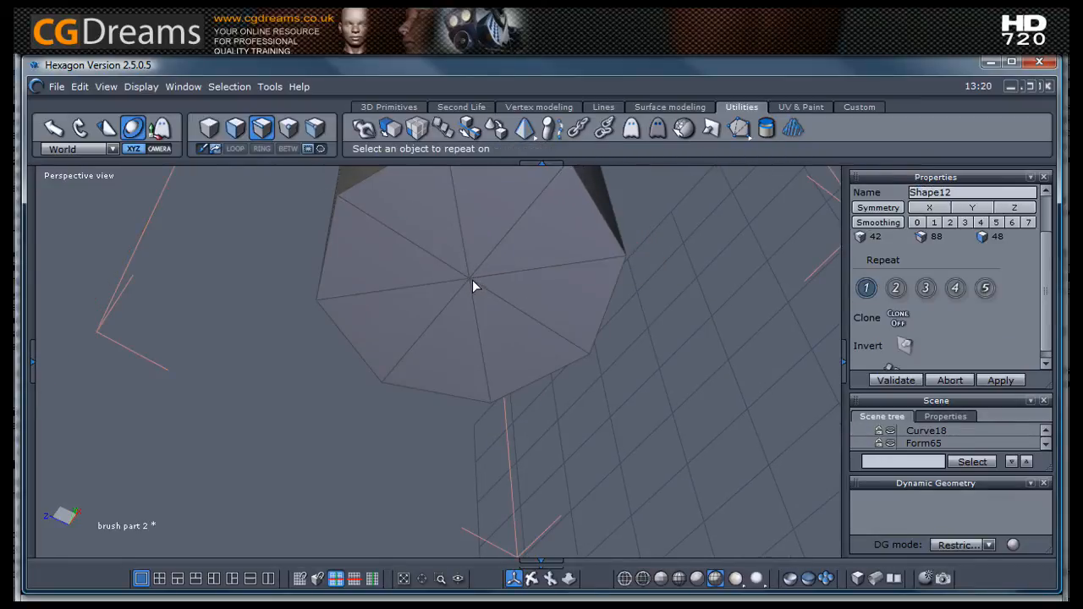
Step: Try to repeat the bristle along the curved row line, and undo each attempt
scroll(520, 315, "down", 6)
scroll(529, 320, "down", 5)
middle_click_drag(532, 322, 533, 524)
left_click(415, 365)
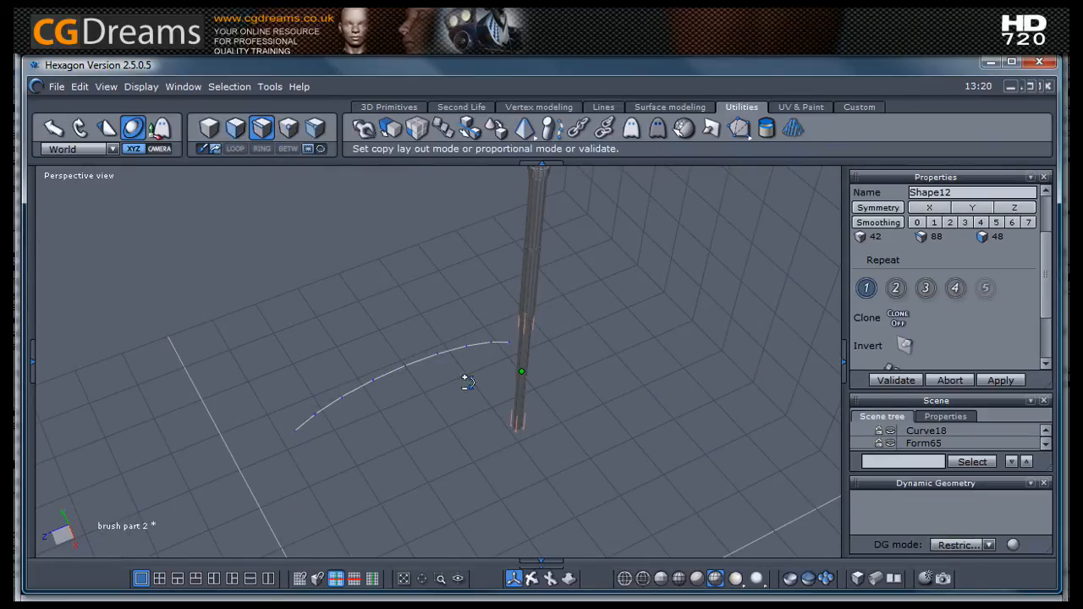
scroll(513, 380, "down", 5)
middle_click_drag(513, 387, 563, 395)
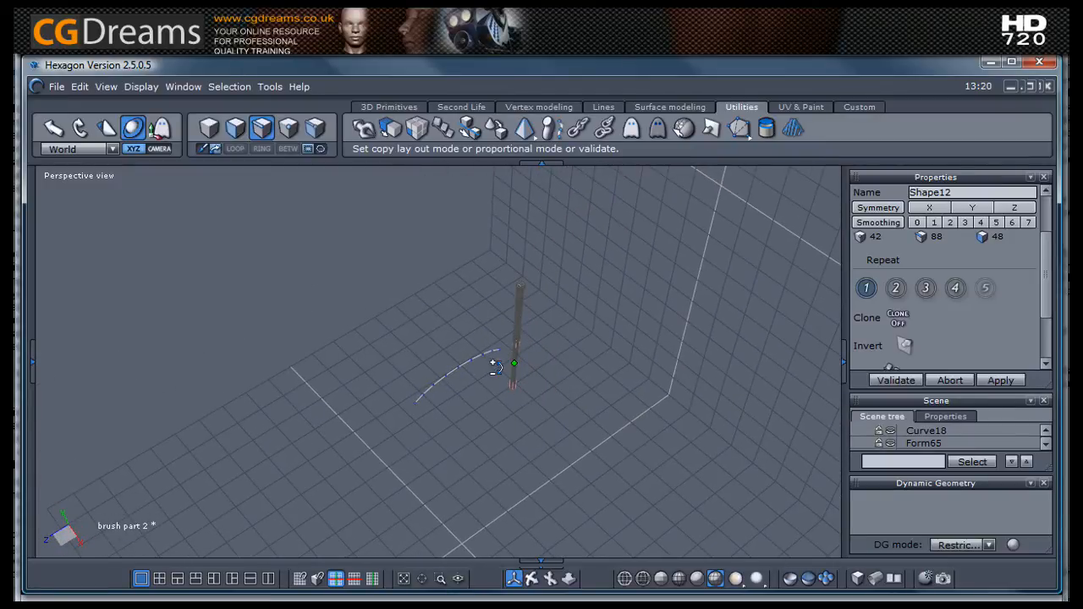
key("ctrl+z")
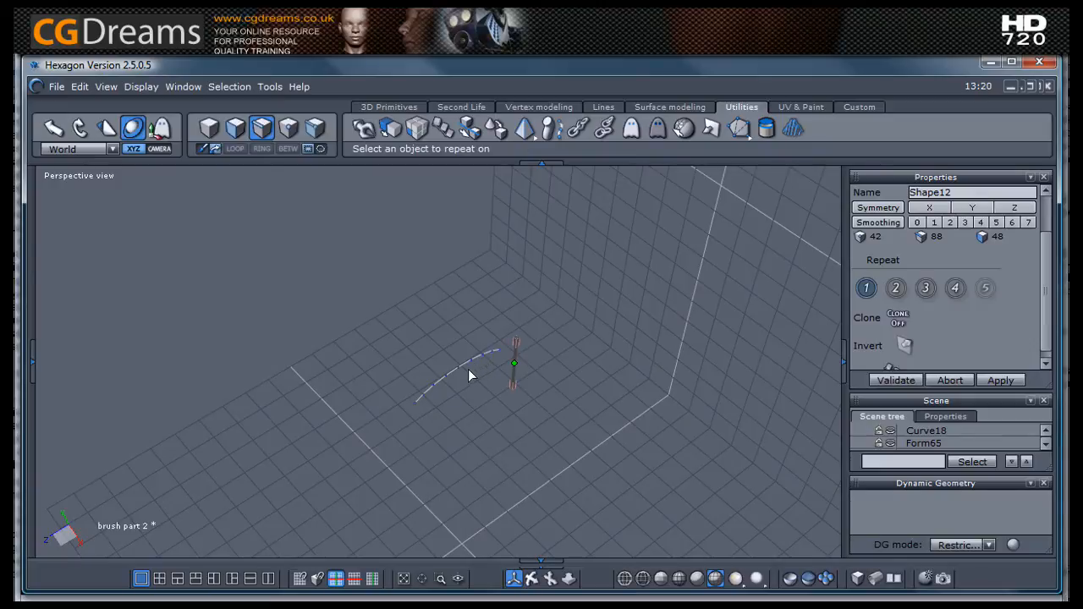
scroll(459, 372, "up", 4)
left_click(465, 373)
key("ctrl+z")
middle_click_drag(518, 361, 407, 351)
left_click(418, 388)
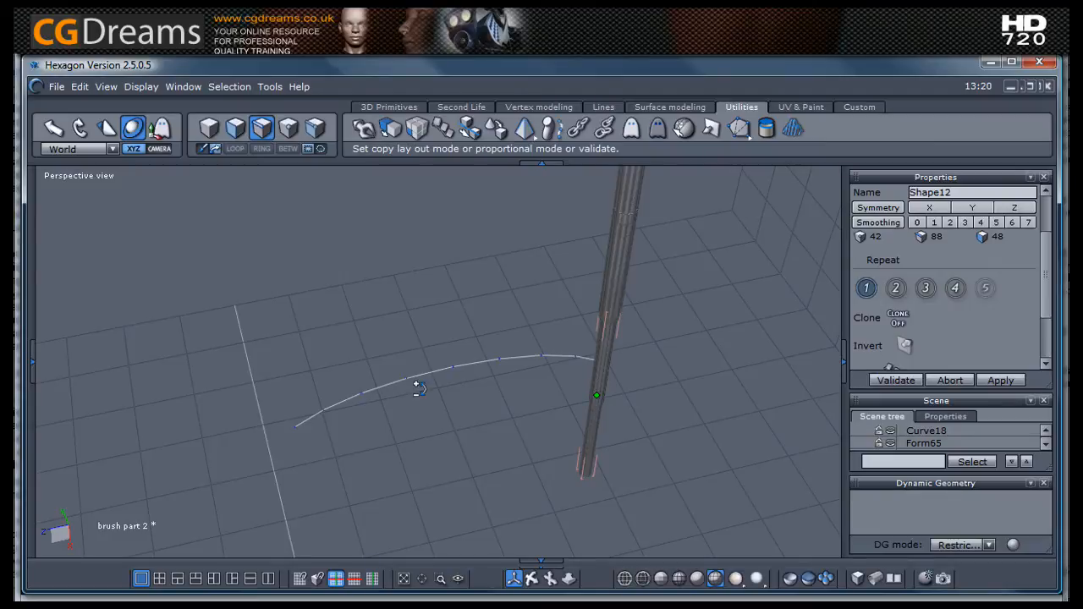
key("ctrl+z")
middle_click_drag(411, 380, 729, 422)
middle_click_drag(400, 430, 449, 439)
left_click(450, 441)
key("ctrl+z")
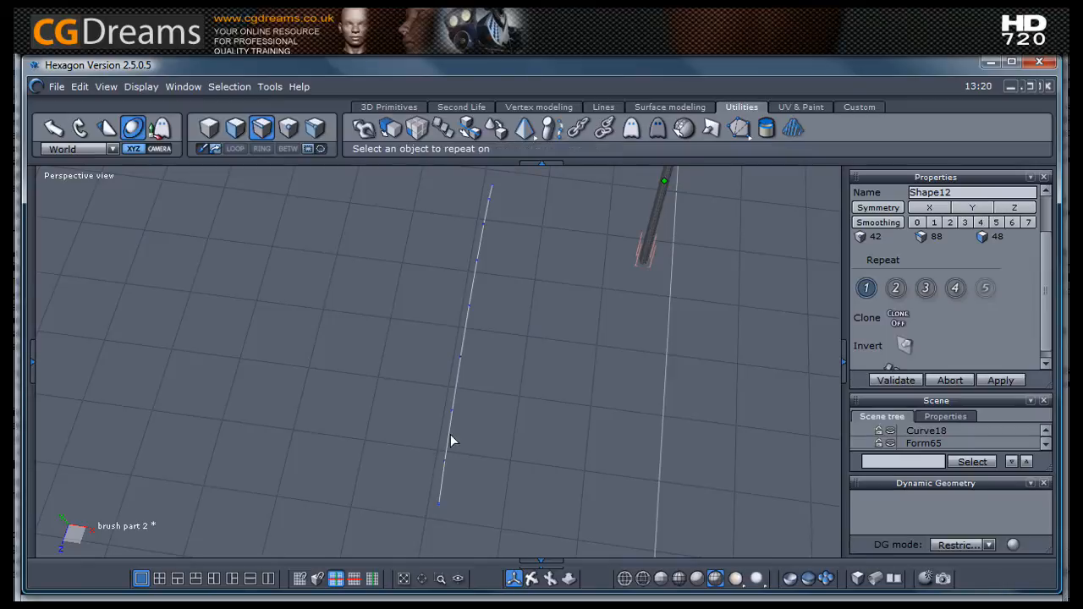
Step: Repeat the bristle along Curve19 using orientation mode 4, which aligns the Z axis, so the copies fan outwards
left_click(451, 440)
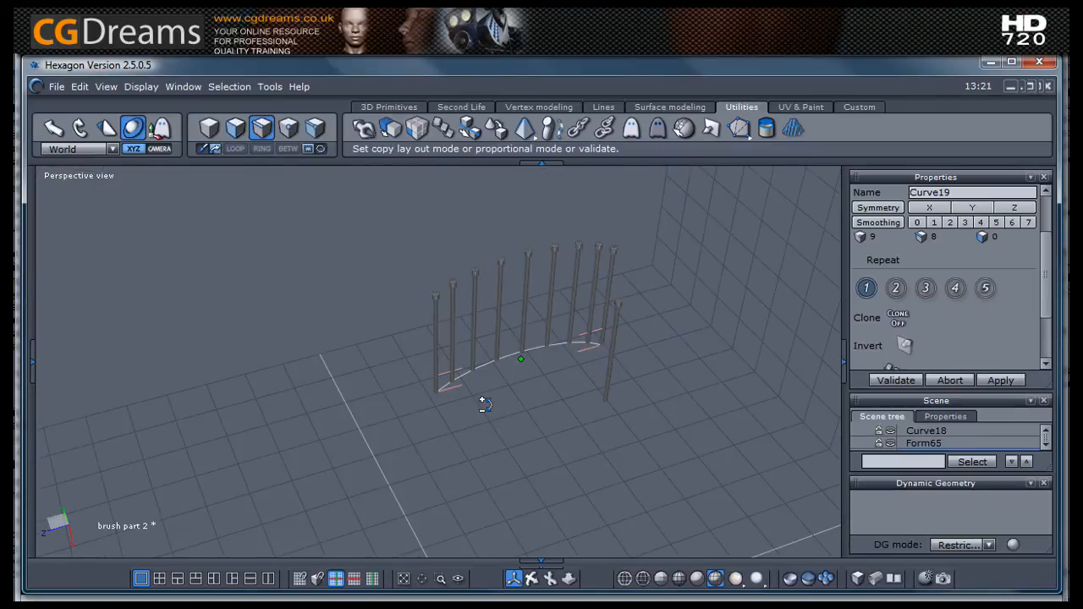
left_click(896, 289)
left_click(926, 288)
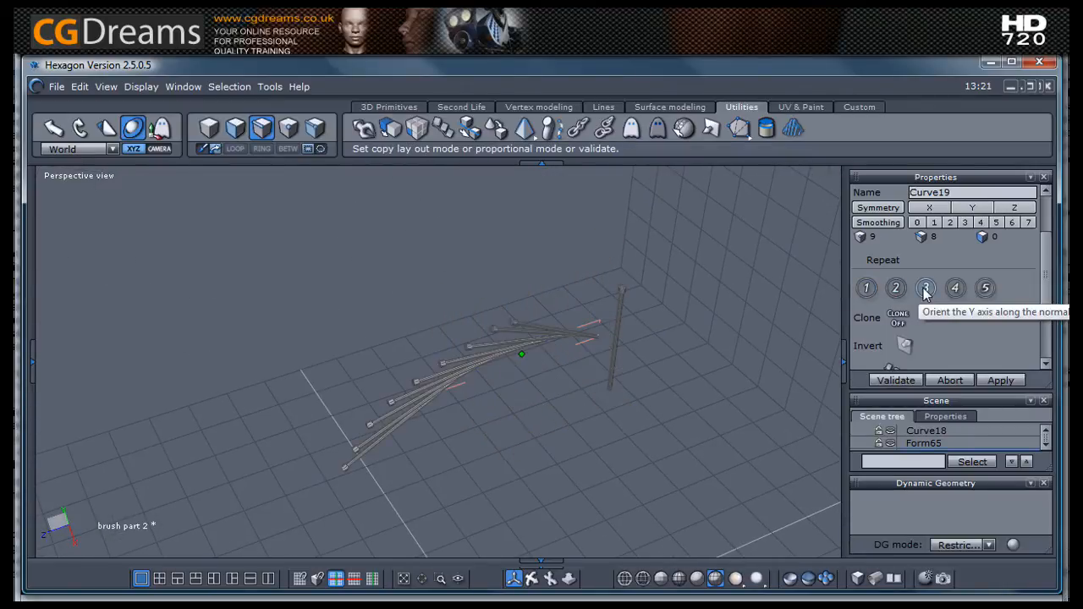
left_click(955, 288)
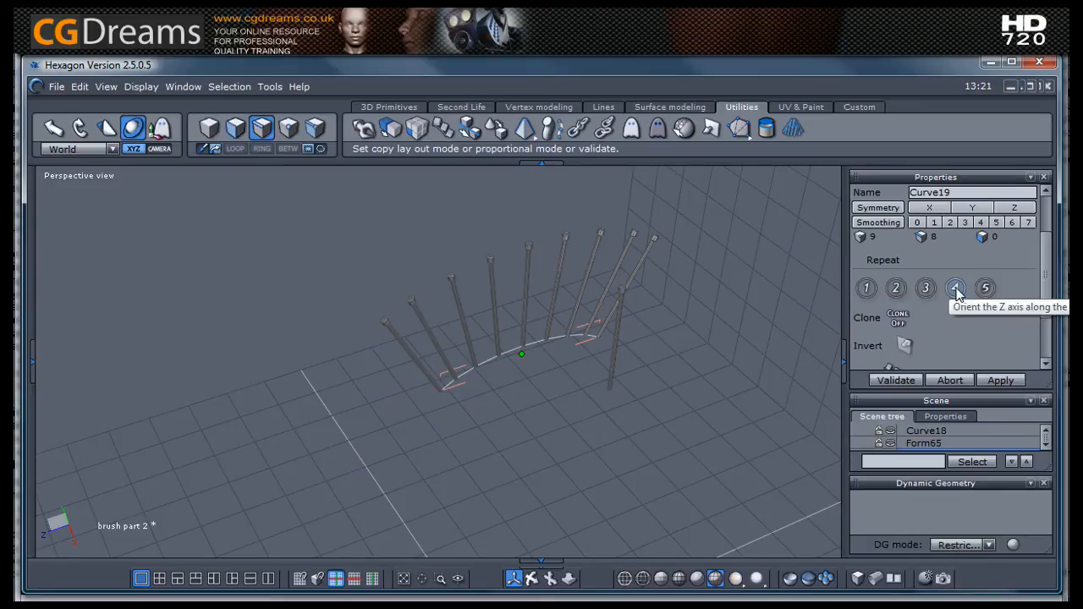
mouse_move(567, 440)
middle_mouse_down()
mouse_move(539, 389)
mouse_move(554, 392)
mouse_move(565, 430)
middle_mouse_up()
left_click(884, 381)
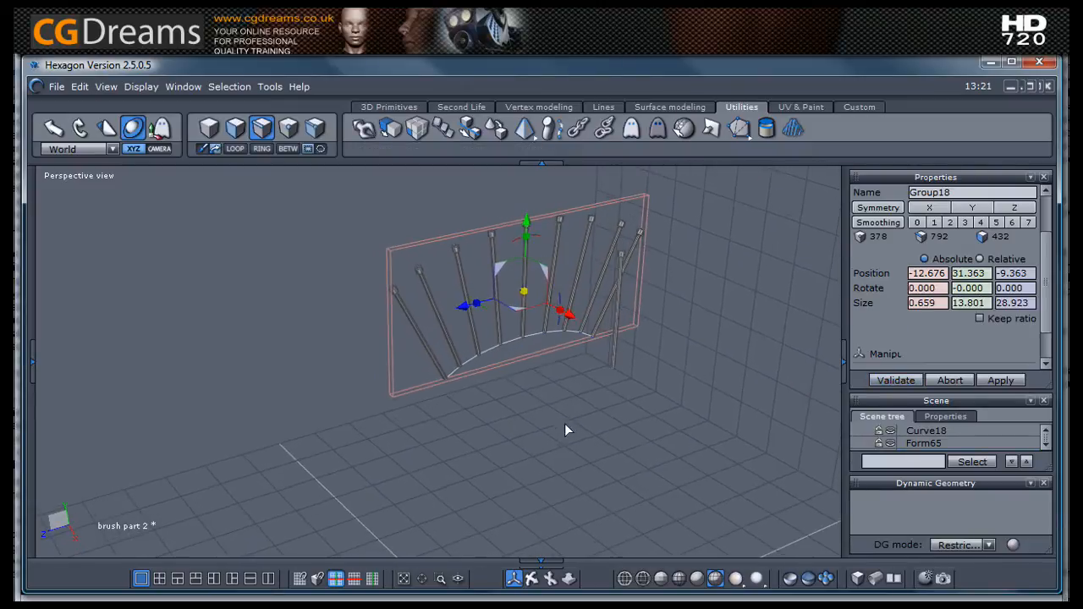
Step: Hide the original single bristle, Shape12, leaving only the row of copies and its curve
middle_click_drag(617, 328, 608, 228)
left_click(601, 207)
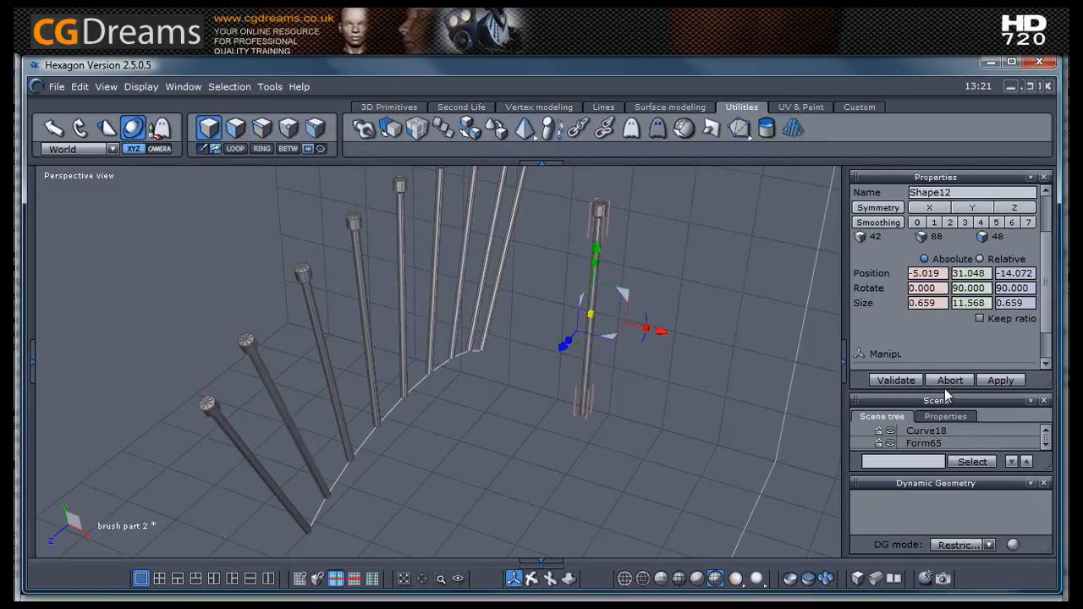
left_click_drag(945, 390, 935, 316)
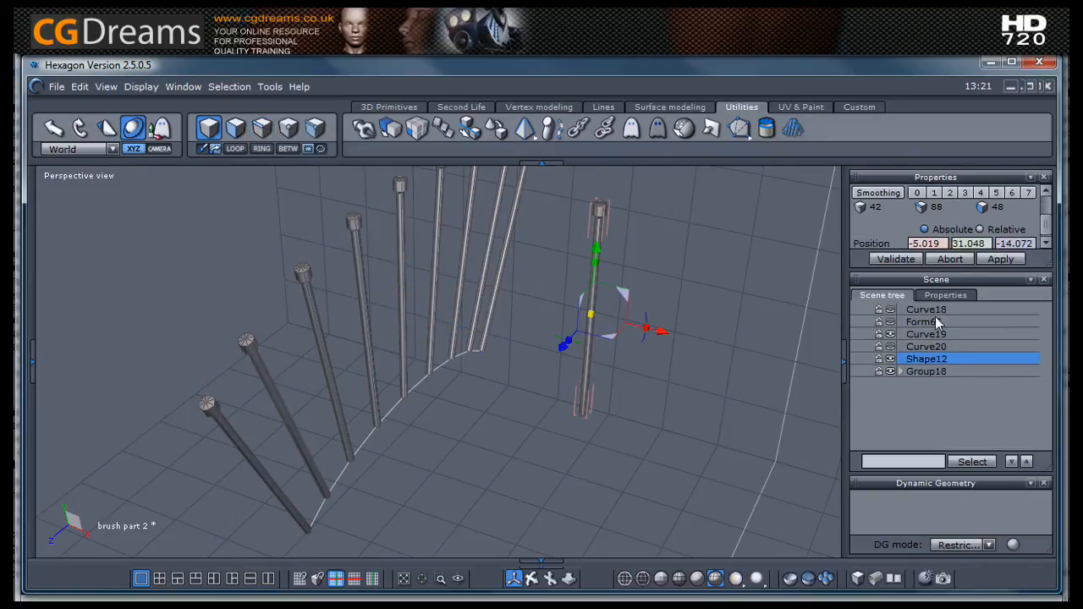
left_click(892, 359)
scroll(320, 324, "down", 5)
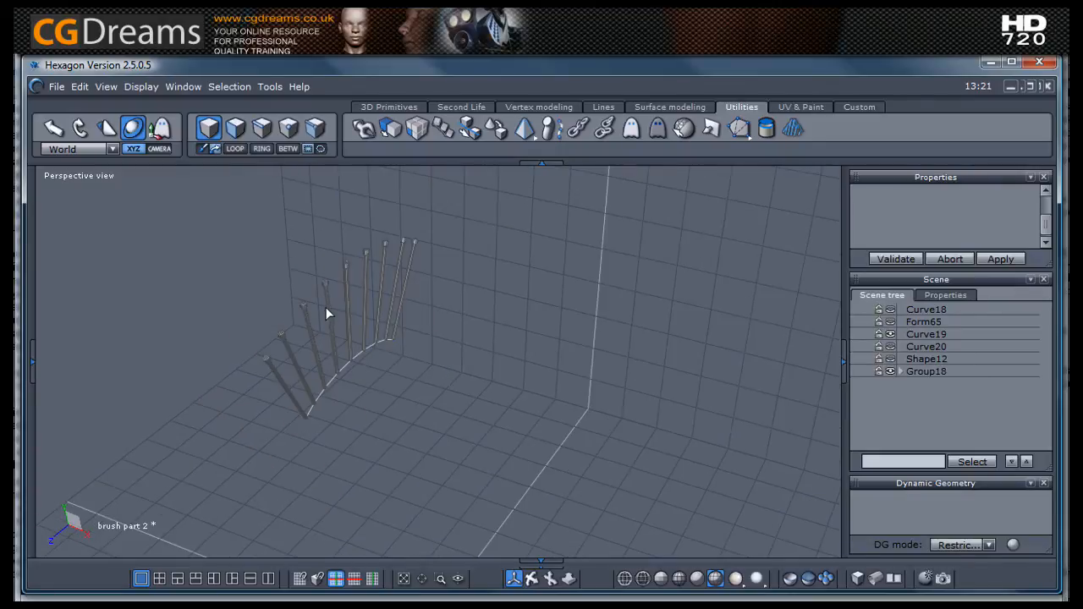
Step: Weld the grouped bristle copies, Group18, into a single object
left_click(325, 308)
scroll(329, 314, "down", 4)
middle_click_drag(387, 354, 452, 389)
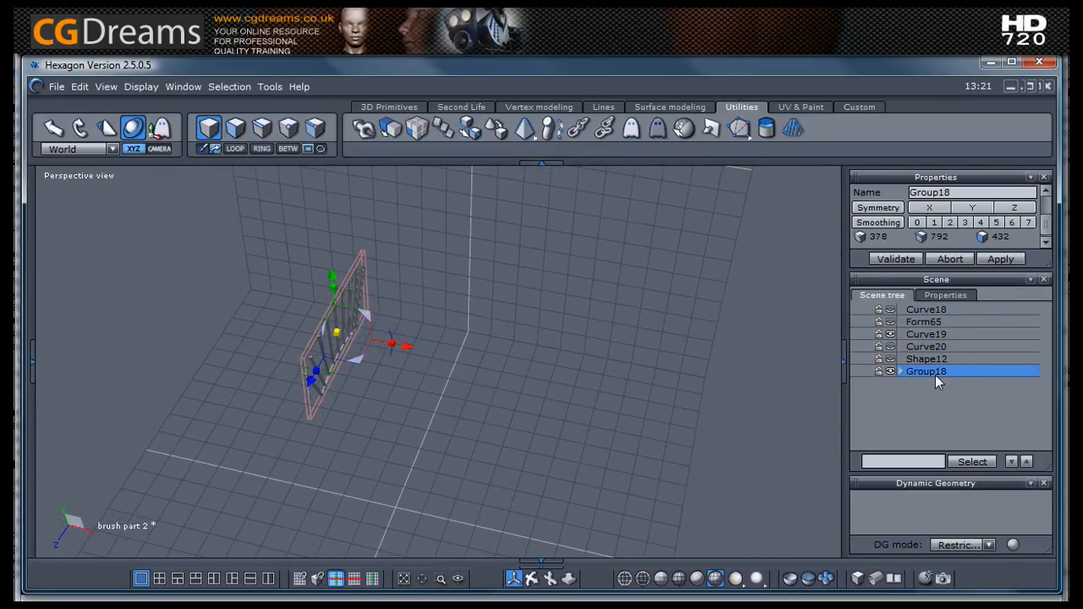
left_click(539, 107)
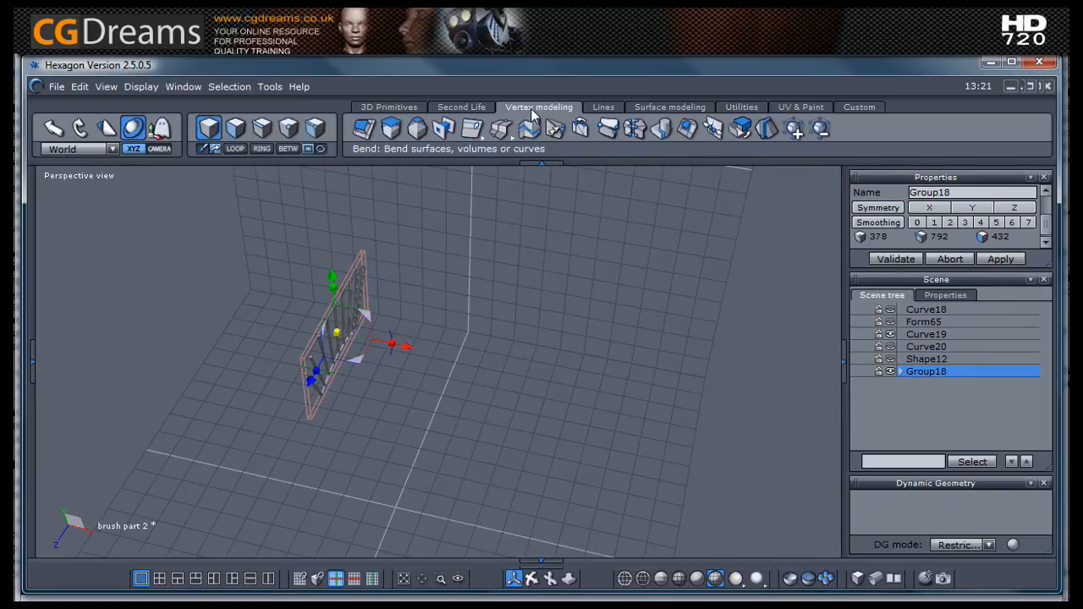
left_click(661, 129)
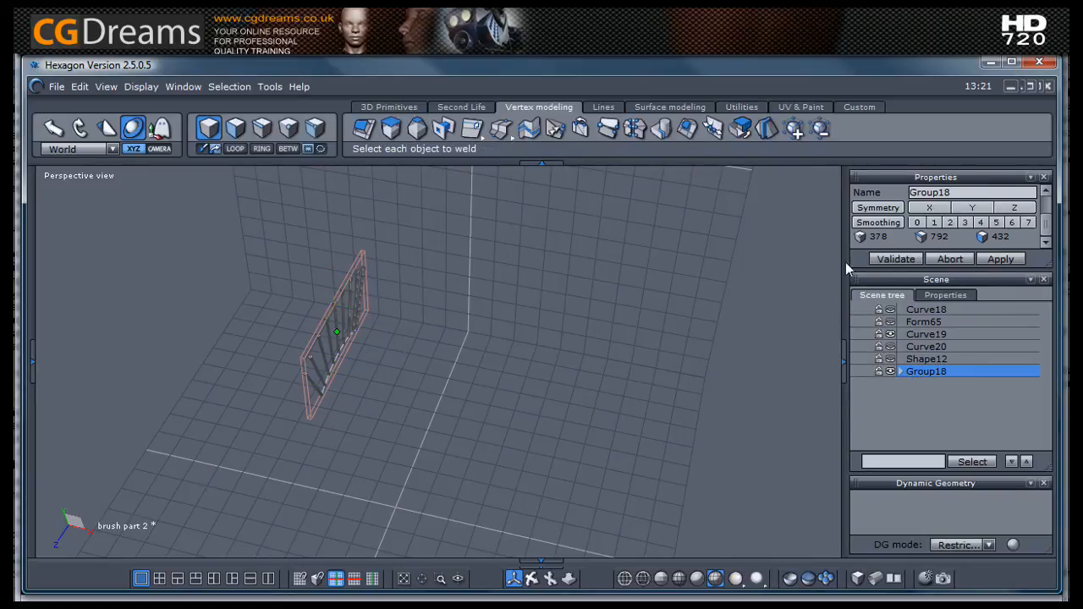
left_click_drag(874, 267, 875, 381)
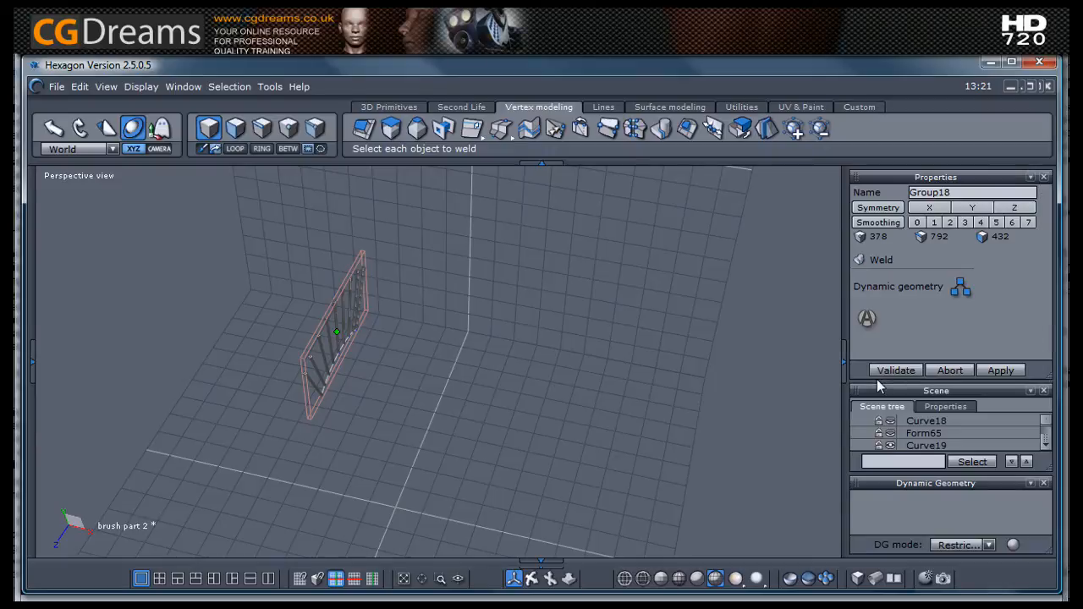
left_click(895, 371)
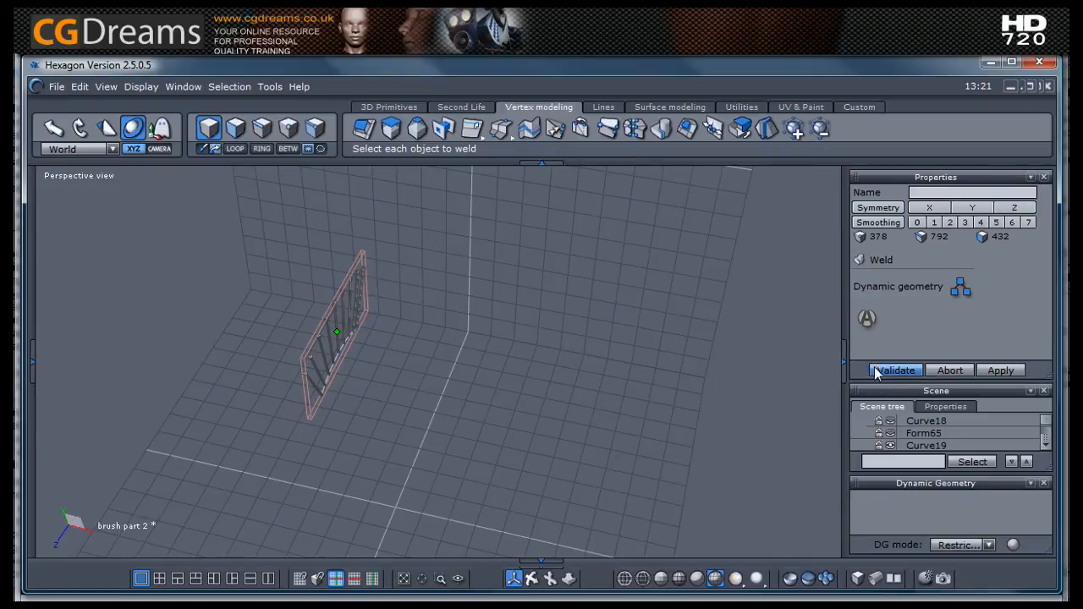
middle_click_drag(448, 388, 379, 363)
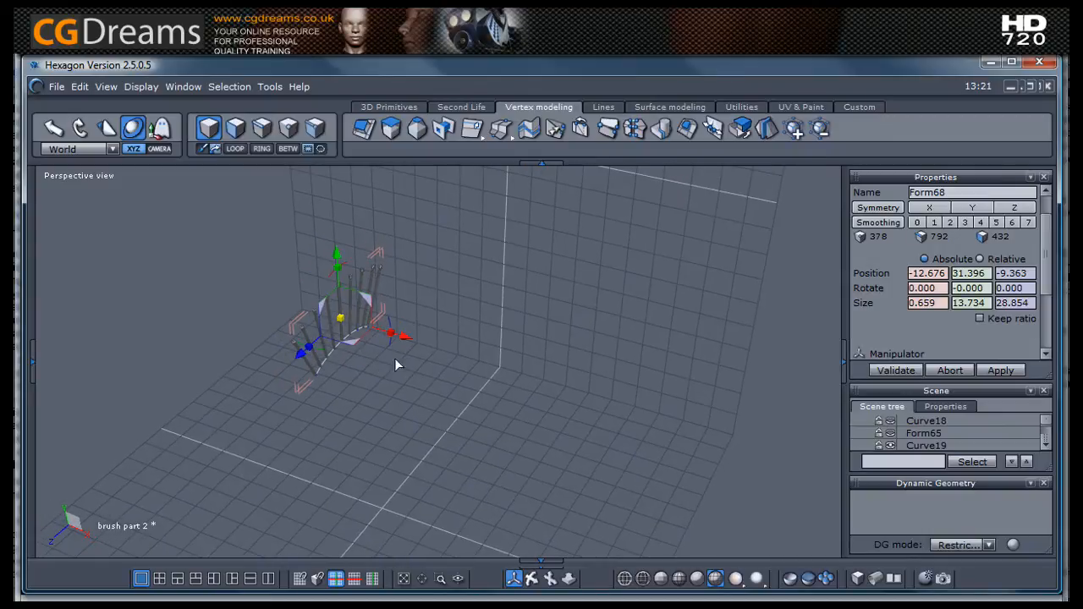
Step: Show the crosswise curve, Curve20, alongside the welded row of bristles
left_click_drag(959, 381, 957, 337)
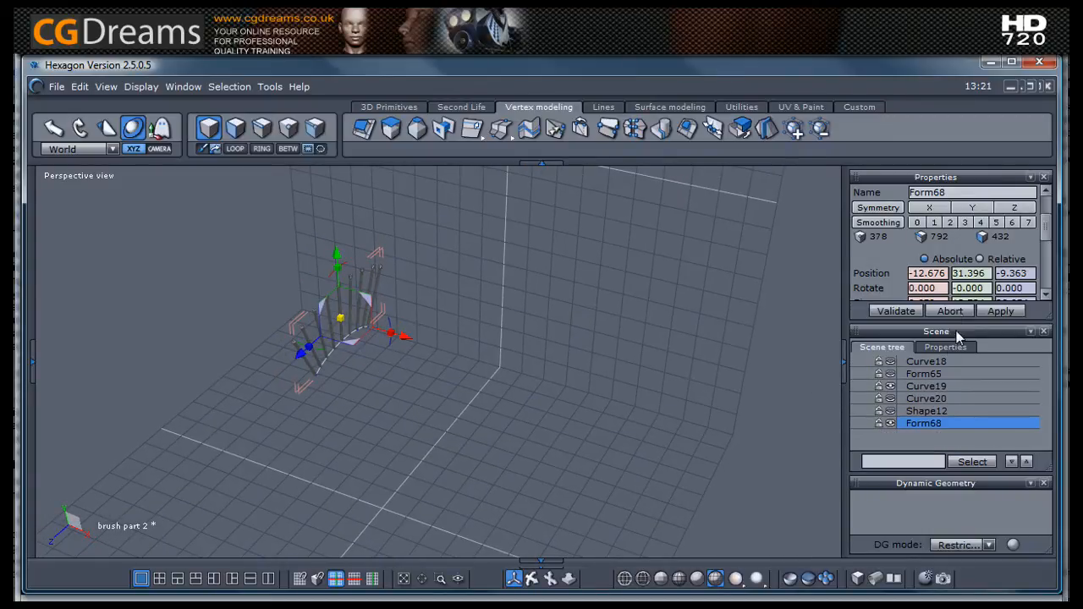
left_click(890, 362)
left_click(890, 400)
middle_click_drag(508, 452, 397, 452)
scroll(415, 429, "up", 3)
scroll(284, 391, "down", 3)
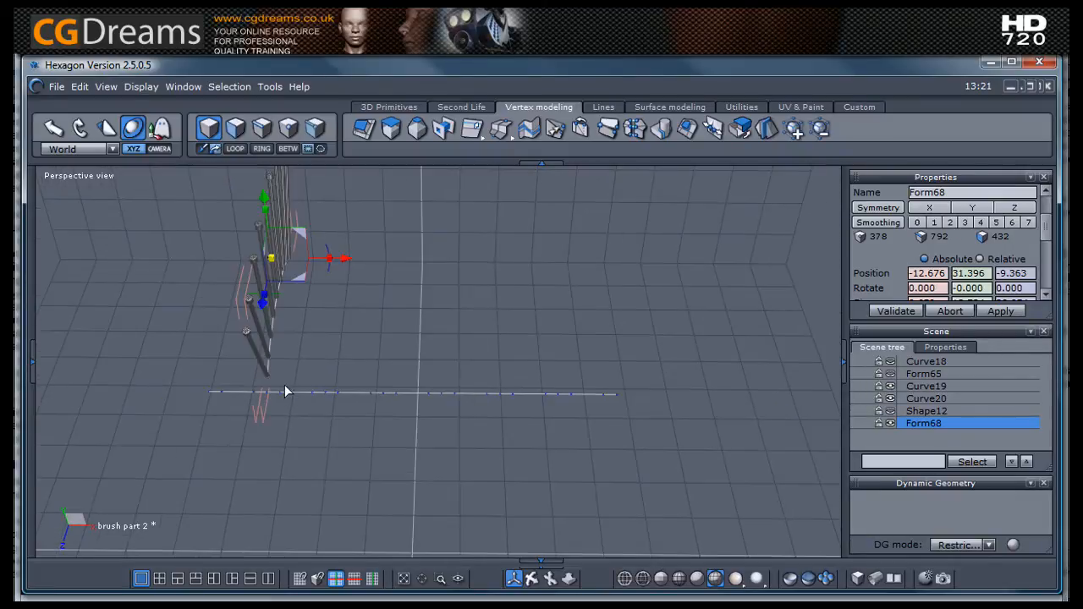
scroll(446, 420, "up", 2)
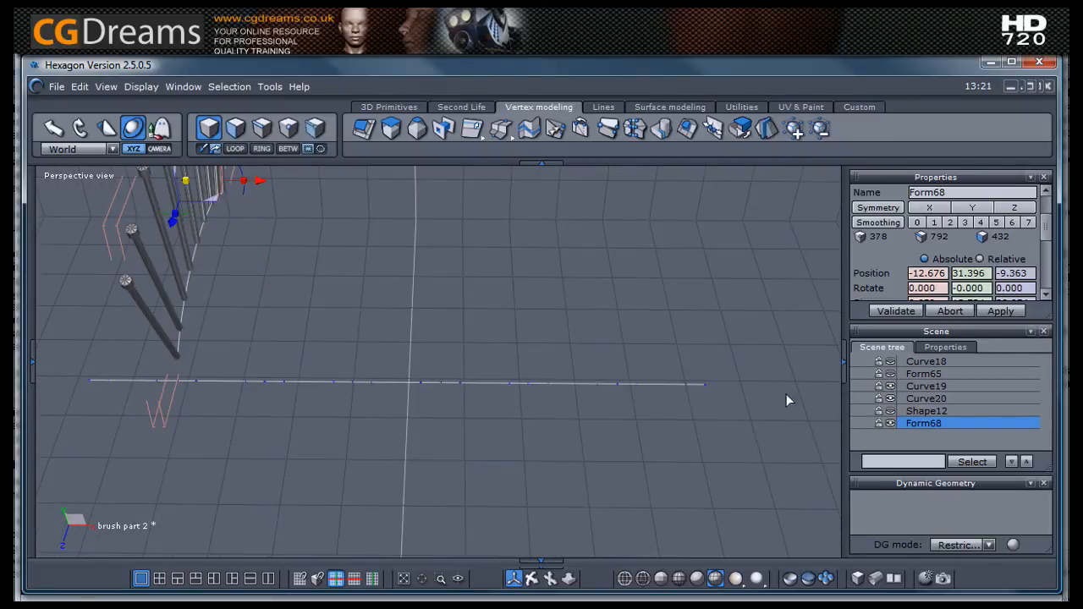
Step: Show the brush body, Form65, together with the welded bristle row and the lengthwise Curve20
scroll(560, 400, "down", 2)
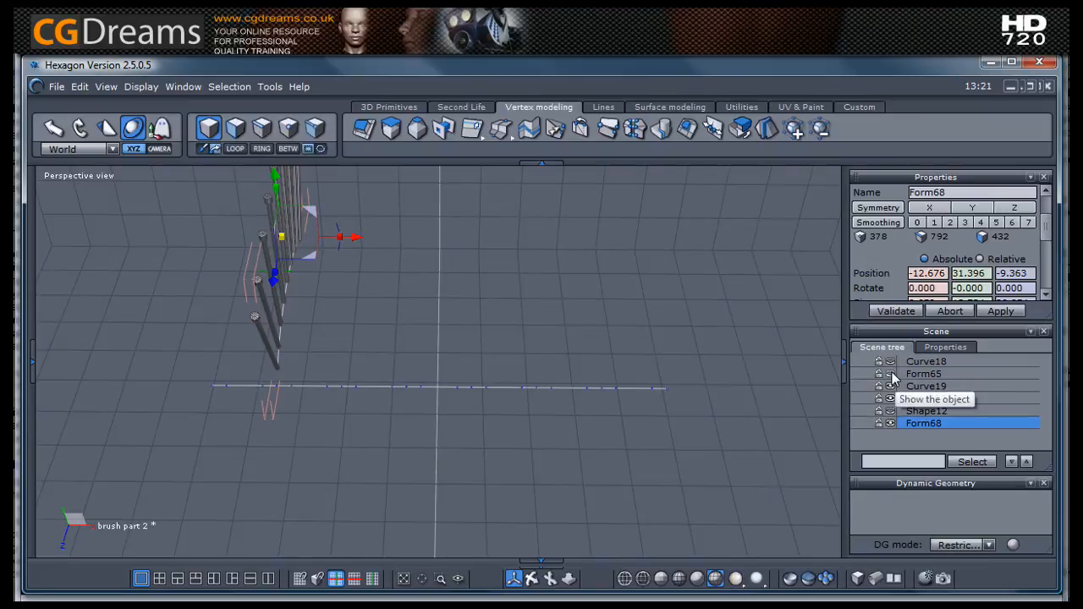
middle_click_drag(303, 452, 298, 463)
scroll(267, 417, "up", 3)
left_click(288, 127)
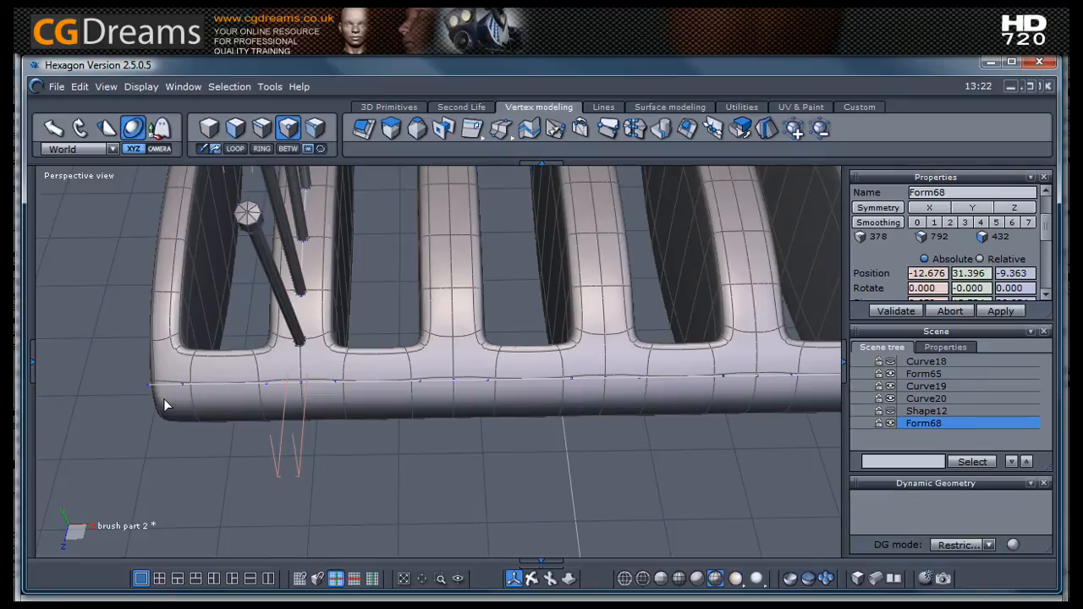
key("Escape")
key("Escape")
left_click(197, 387)
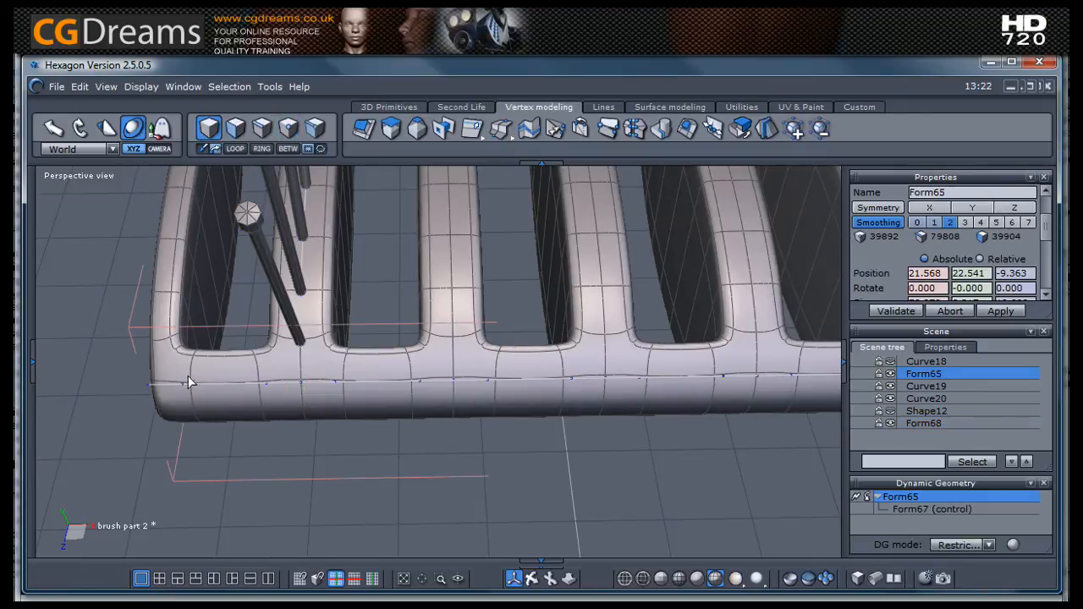
Step: Select Curve20 for point editing and start picking its surplus points, beginning with the end point at the brush tip
left_click(905, 397)
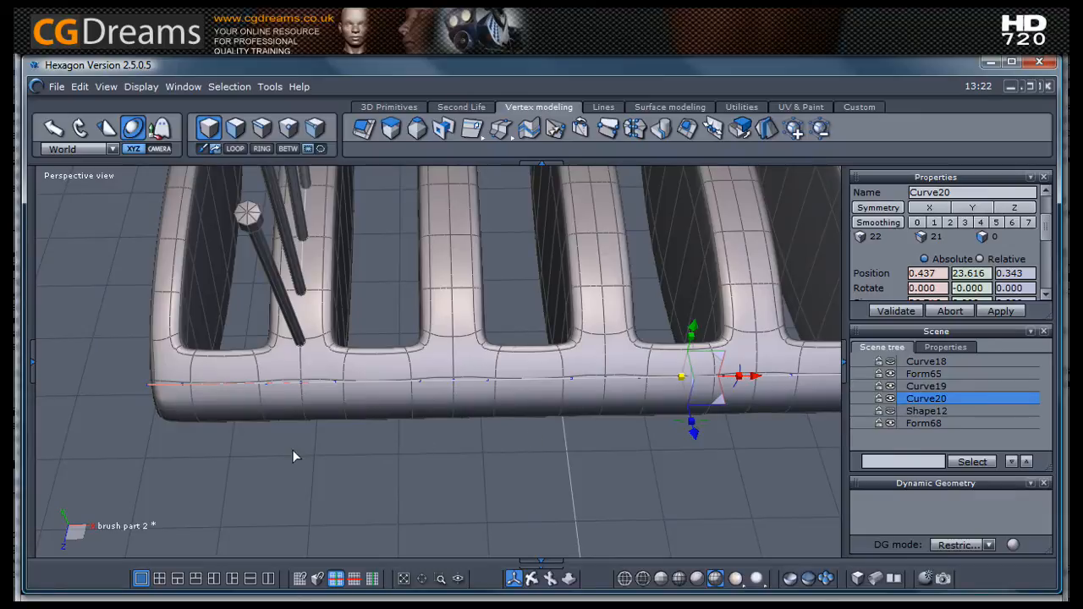
middle_click_drag(389, 477, 427, 494)
left_click(287, 127)
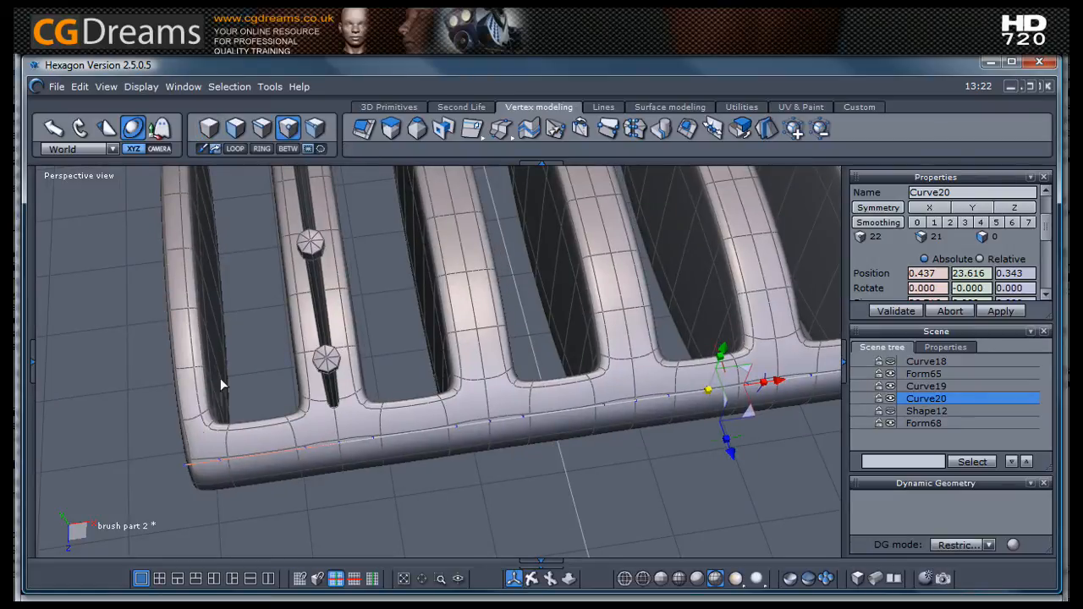
scroll(194, 459, "up", 3)
left_click(178, 475)
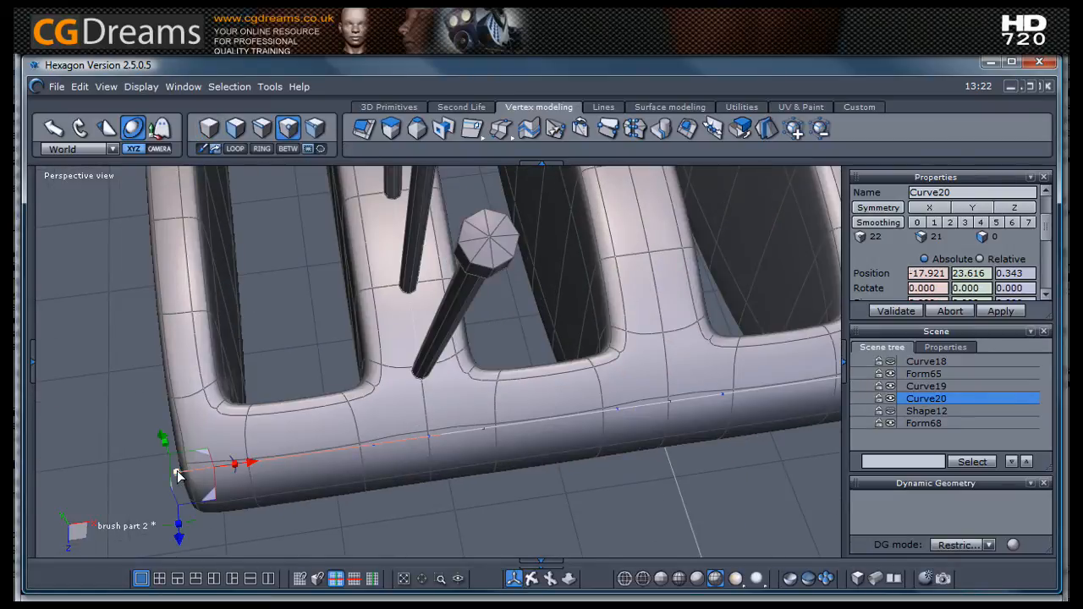
scroll(178, 475, "down", 3)
middle_click_drag(256, 469, 366, 456)
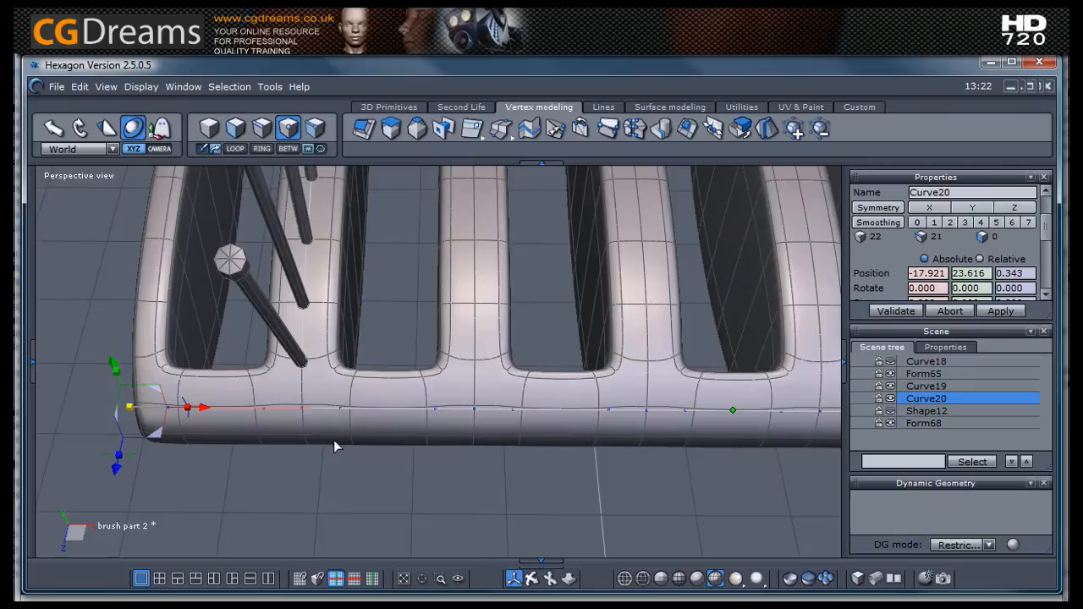
scroll(281, 413, "up", 5)
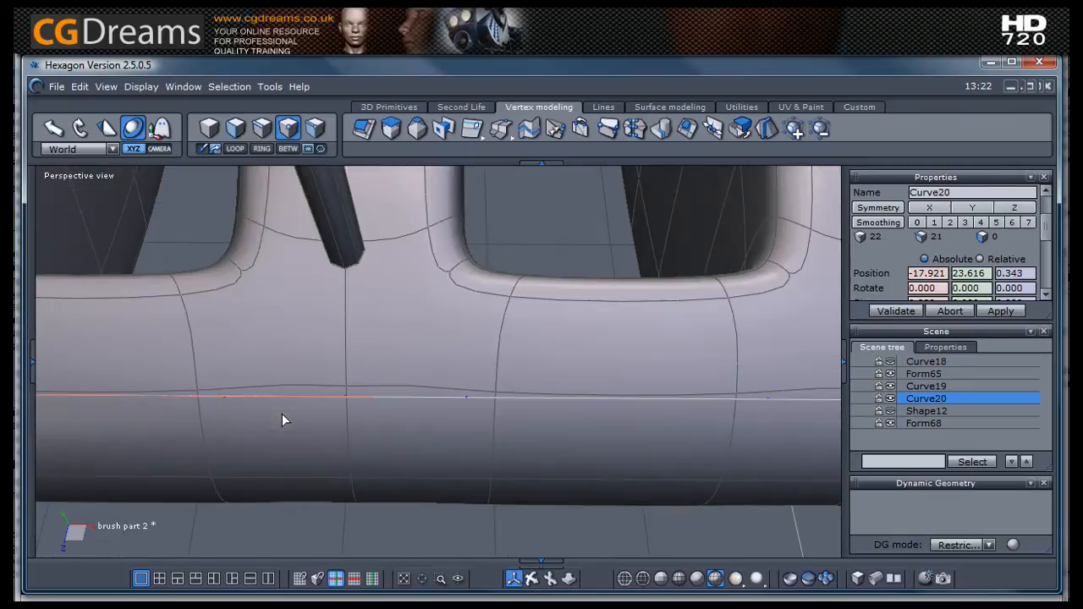
Step: Add the Curve20 points on either side of the middle ribs' centre lines to the selection, leaving the centre points unselected
scroll(265, 412, "down", 3)
middle_click_drag(344, 447, 362, 434)
left_click(463, 385)
left_click(548, 390)
left_click(620, 394)
scroll(428, 399, "down", 3)
scroll(599, 400, "up", 4)
left_click(540, 404)
left_click(622, 407)
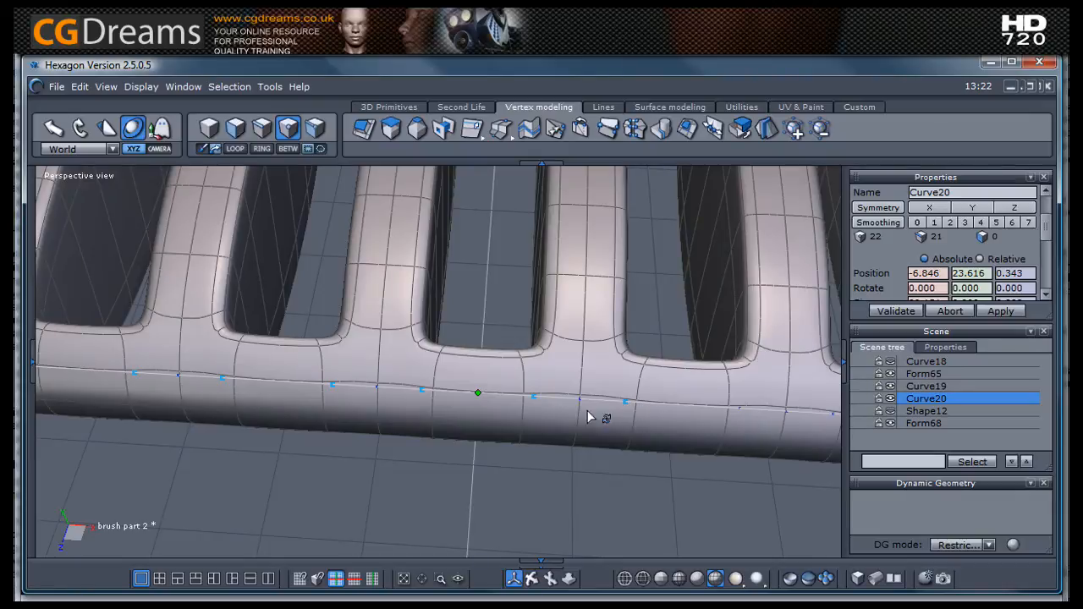
Step: Add the off-centre points at the remaining ribs and remove all selected points from Curve20 without deleting the curve
scroll(319, 440, "down", 3)
scroll(498, 432, "up", 5)
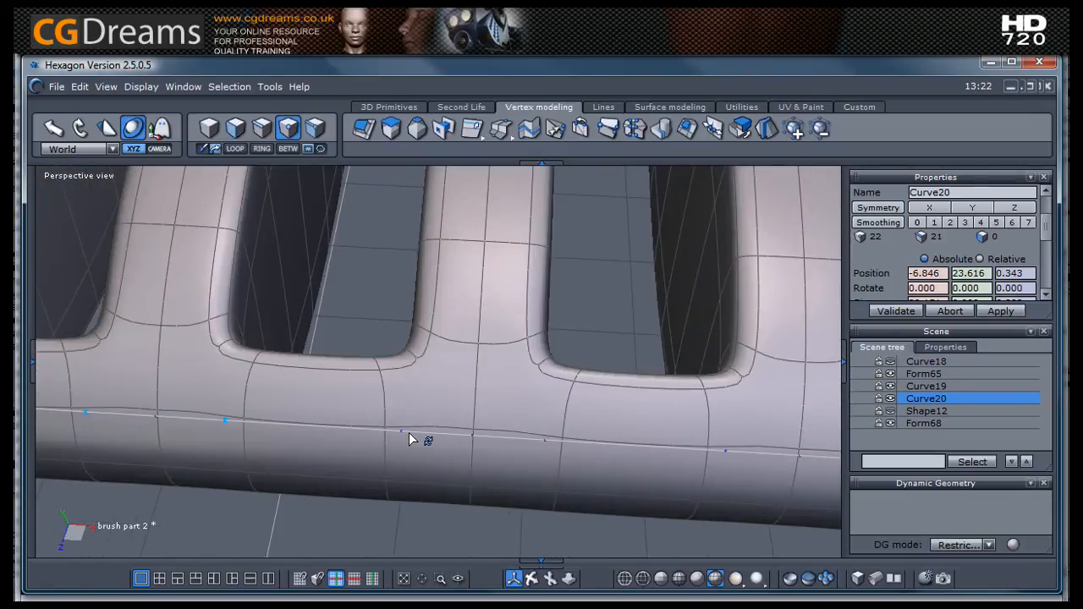
left_click(544, 439)
scroll(376, 406, "down", 3)
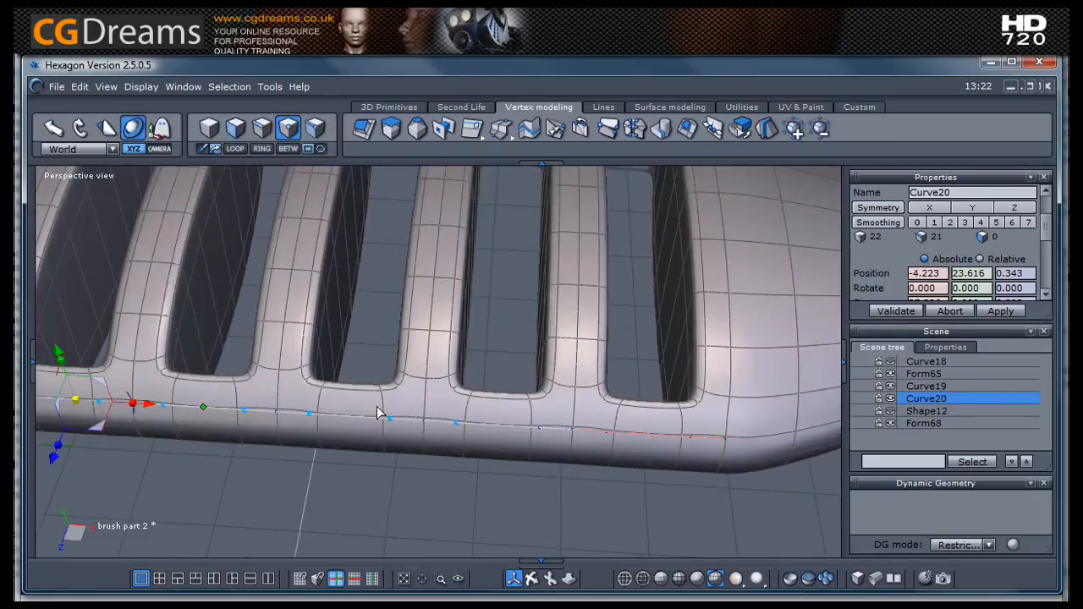
scroll(572, 437, "up", 5)
left_click(519, 422)
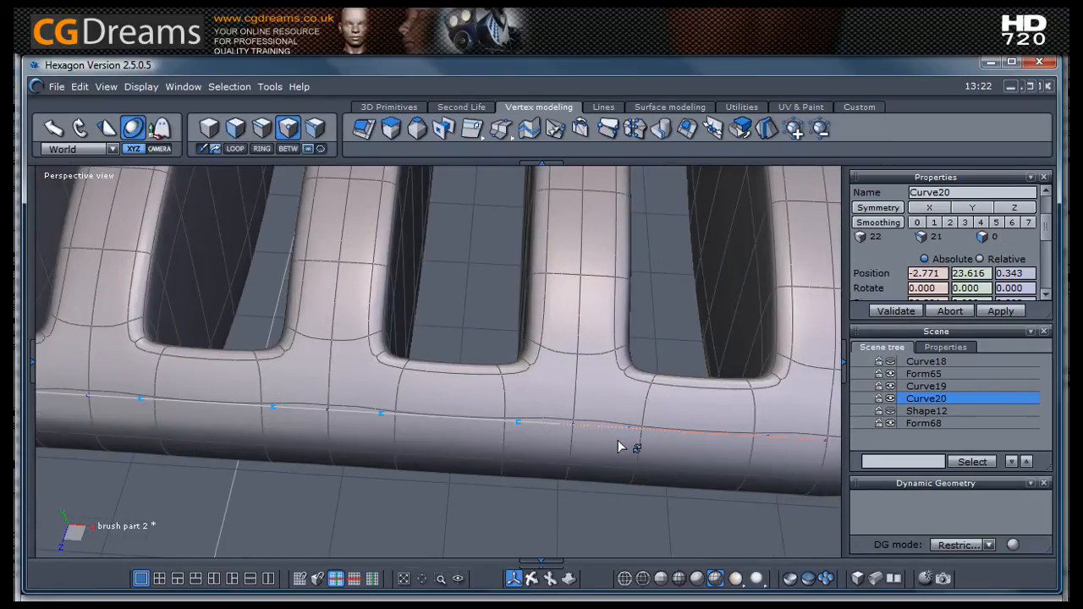
scroll(607, 427, "down", 3)
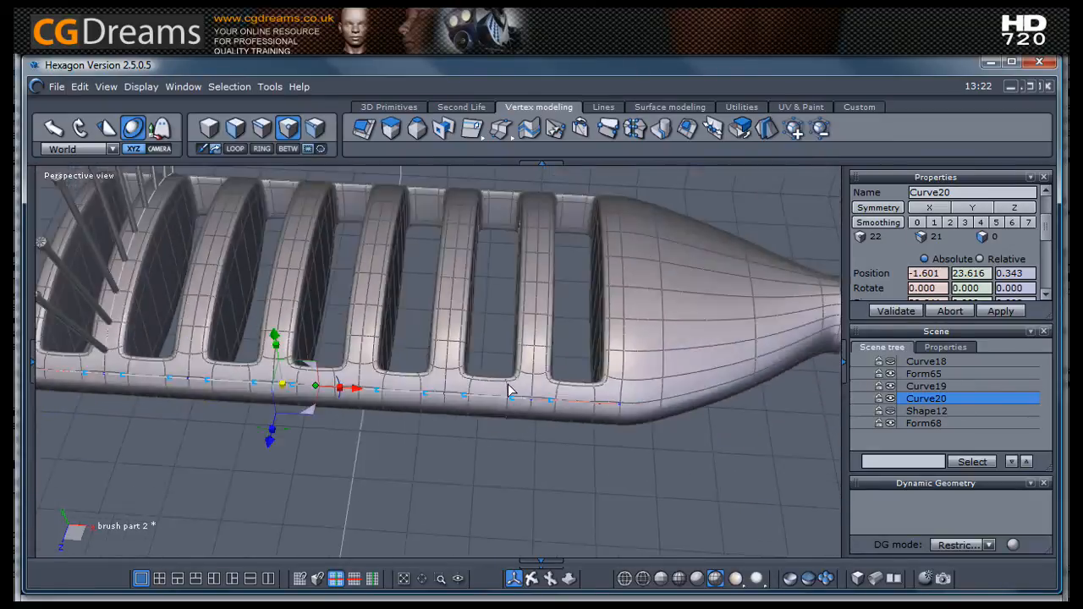
scroll(508, 385, "up", 5)
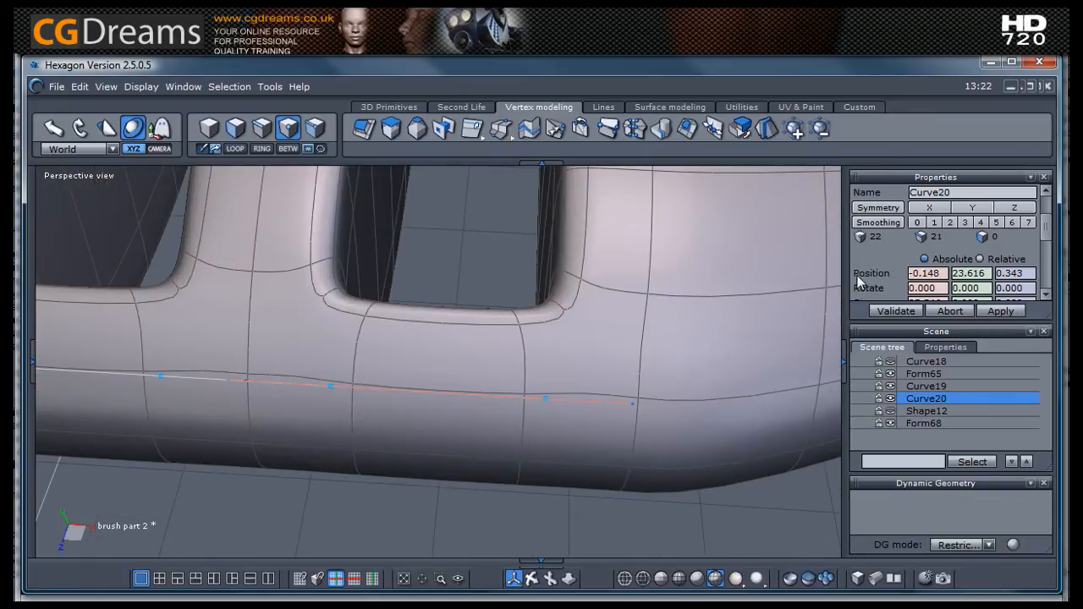
key("Escape")
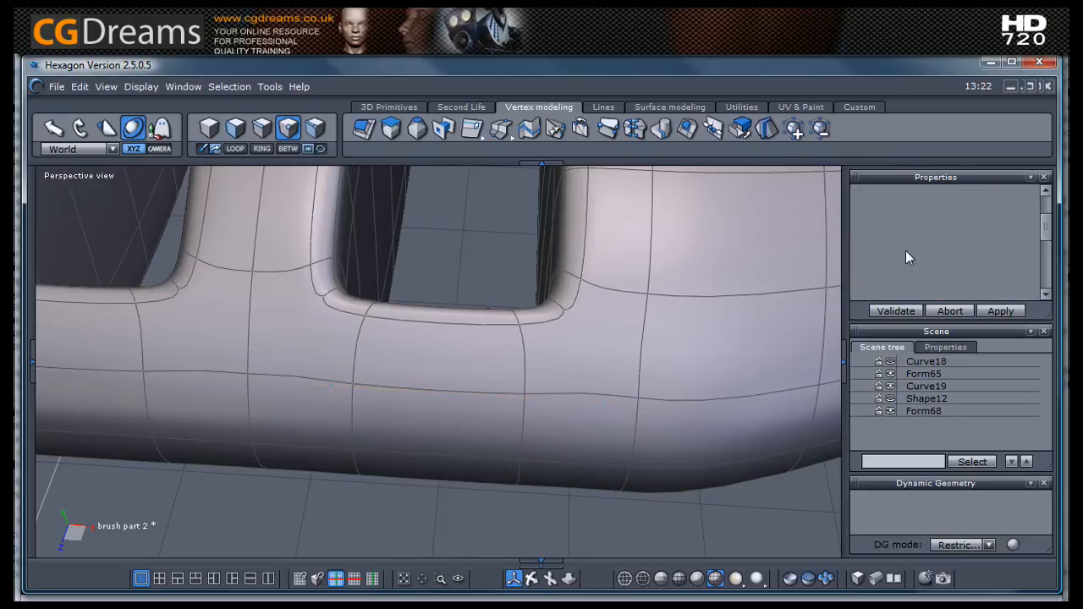
key("ctrl+z")
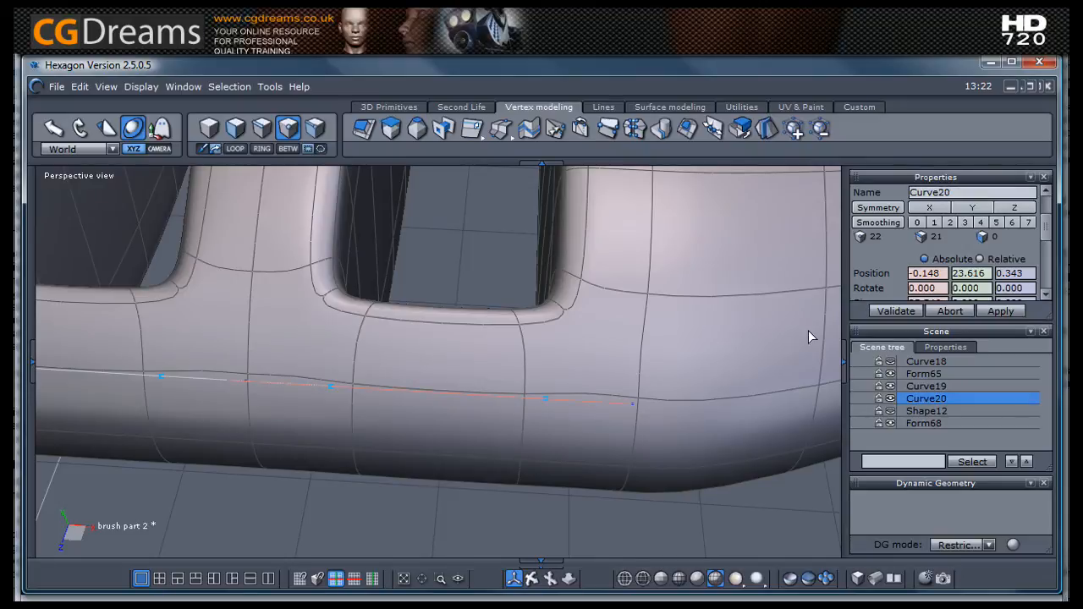
Step: Move Curve20 along Z to about 6.557, clear of the brush, and enlarge the object properties area to show the size values
scroll(486, 423, "down", 3)
mouse_move(486, 462)
middle_mouse_down()
mouse_move(592, 465)
mouse_move(623, 437)
mouse_move(593, 403)
mouse_move(578, 433)
mouse_move(607, 421)
mouse_move(605, 459)
mouse_move(626, 415)
middle_mouse_up()
scroll(590, 457, "down", 2)
left_click_drag(642, 356, 697, 358)
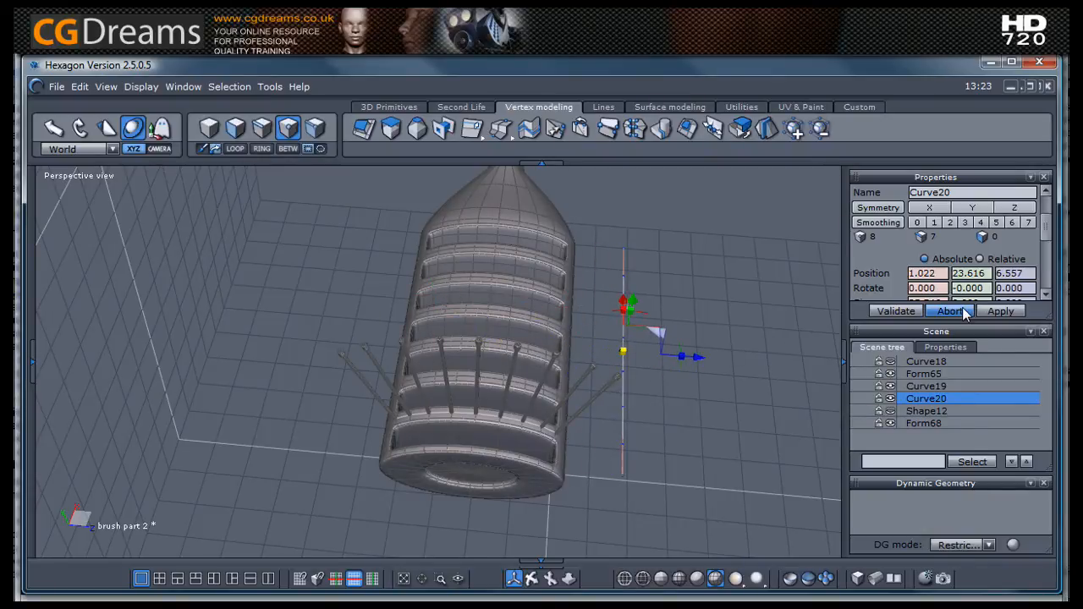
left_click_drag(972, 359, 972, 411)
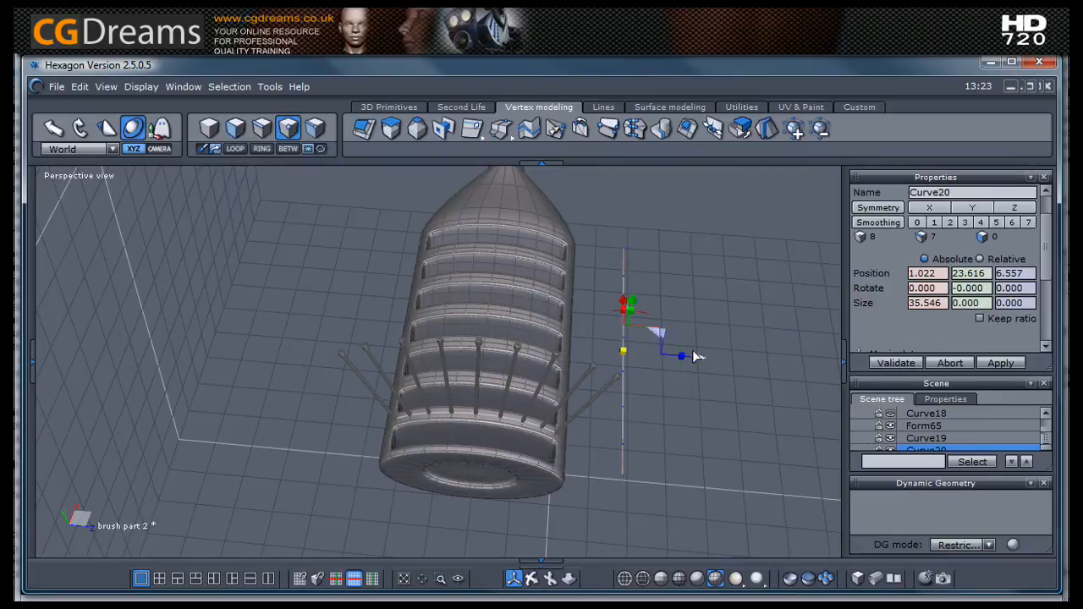
left_click_drag(702, 362, 686, 378)
Step: Copy the Z position of the brush's control vertex, Form67, at the centre of the rib carrying the bristles
left_click(503, 219)
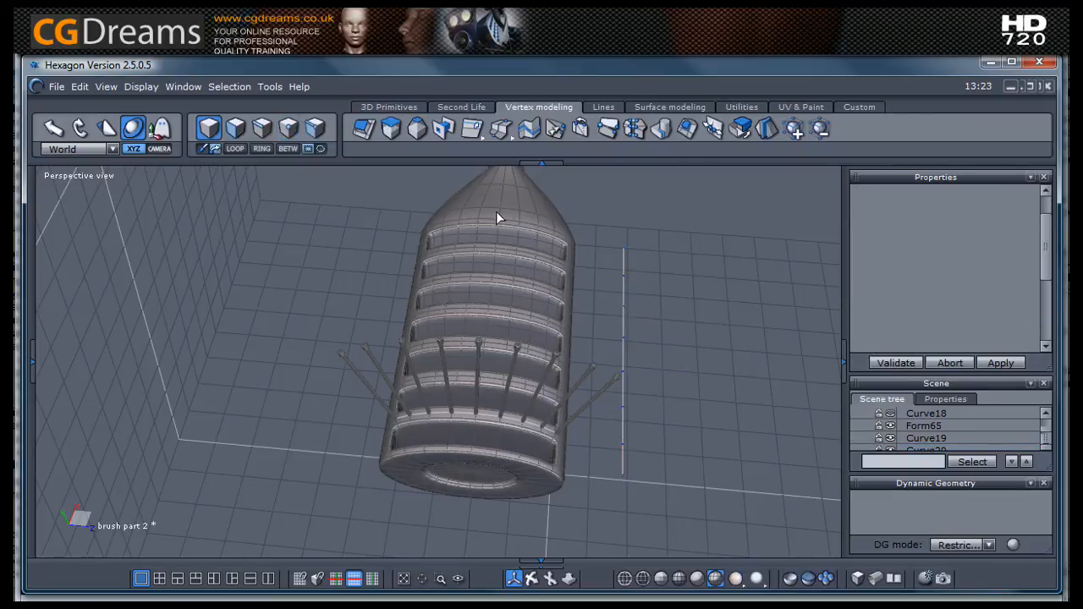
scroll(457, 431, "up", 6)
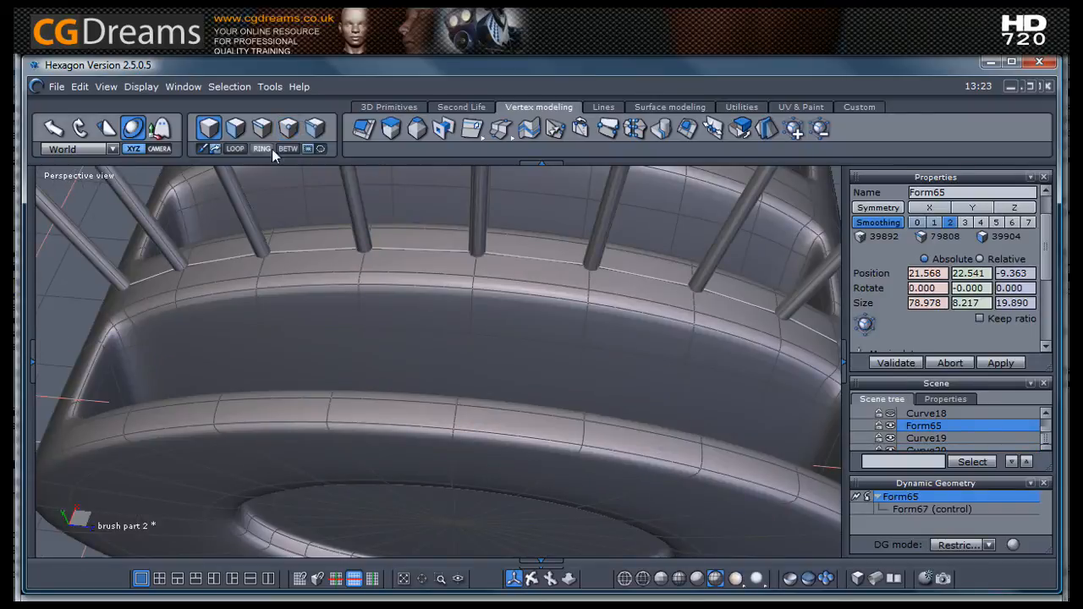
left_click(287, 127)
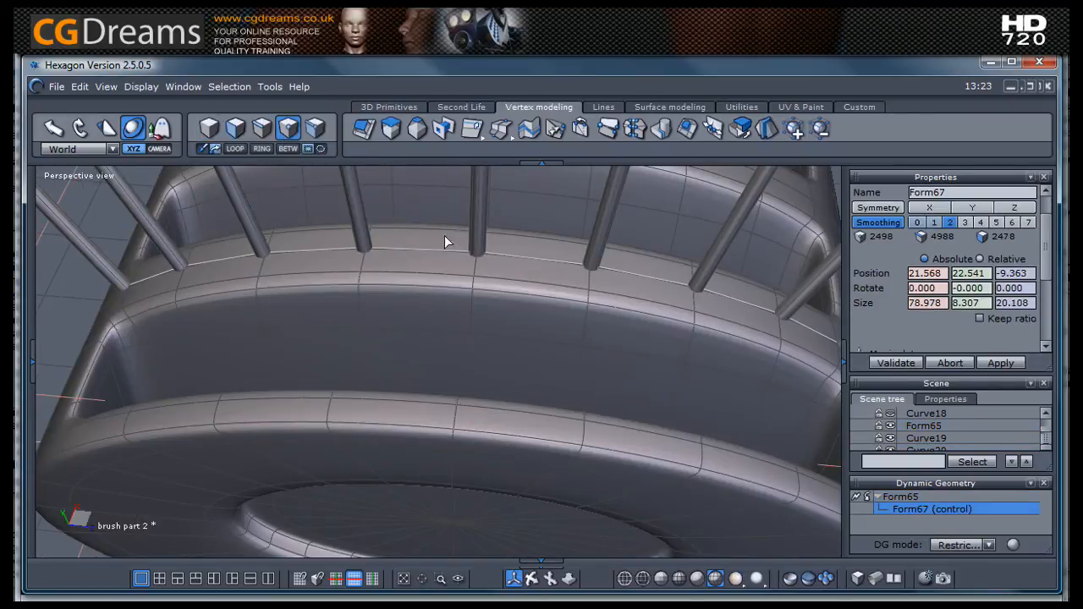
left_click(474, 281)
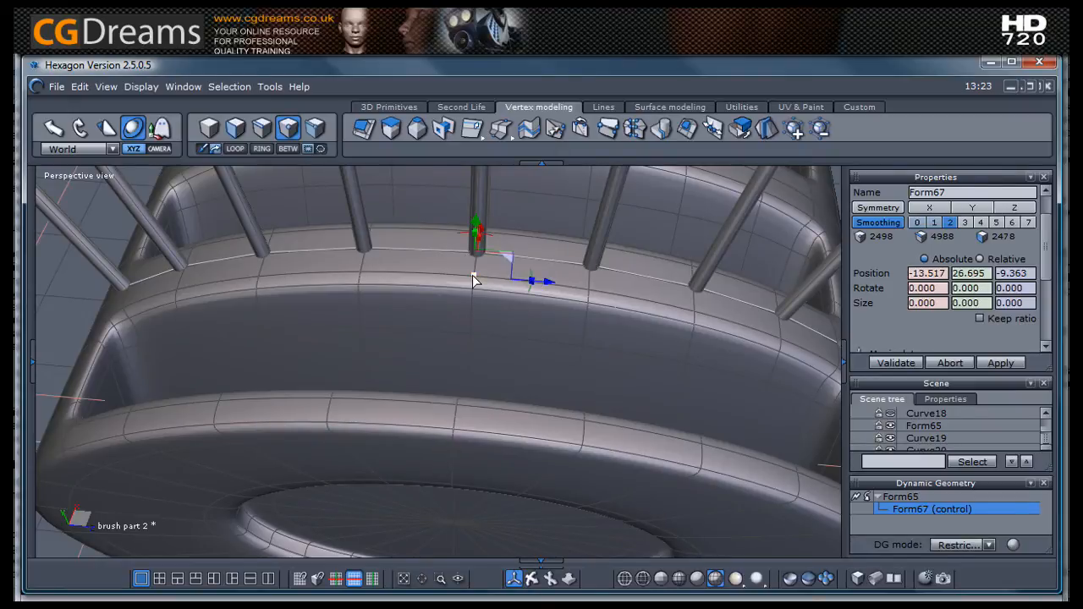
scroll(390, 398, "down", 5)
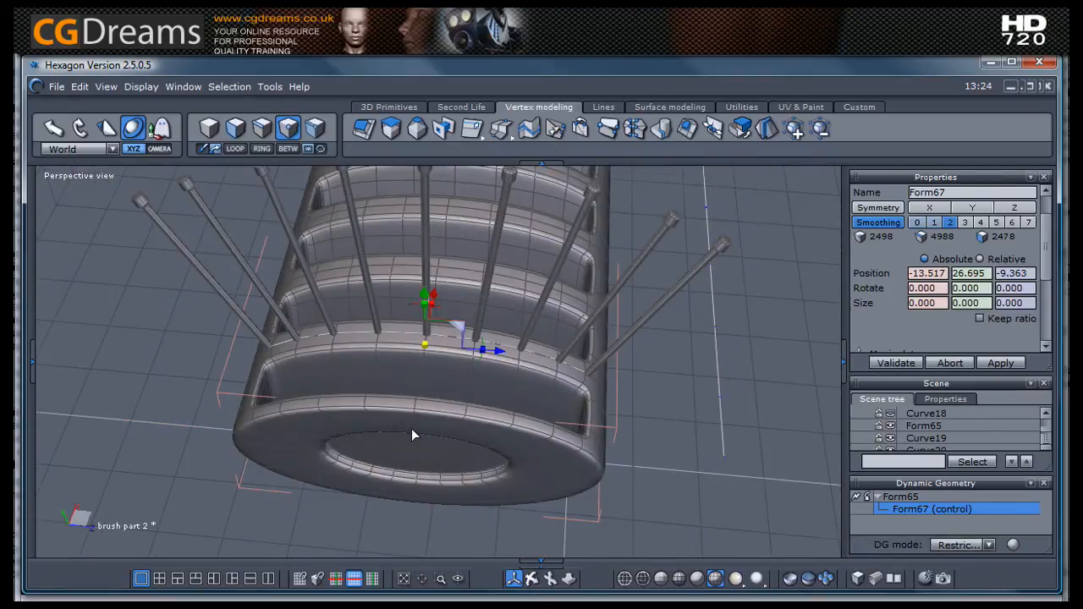
scroll(420, 436, "up", 2)
left_click_drag(518, 388, 543, 394)
key("ctrl+z")
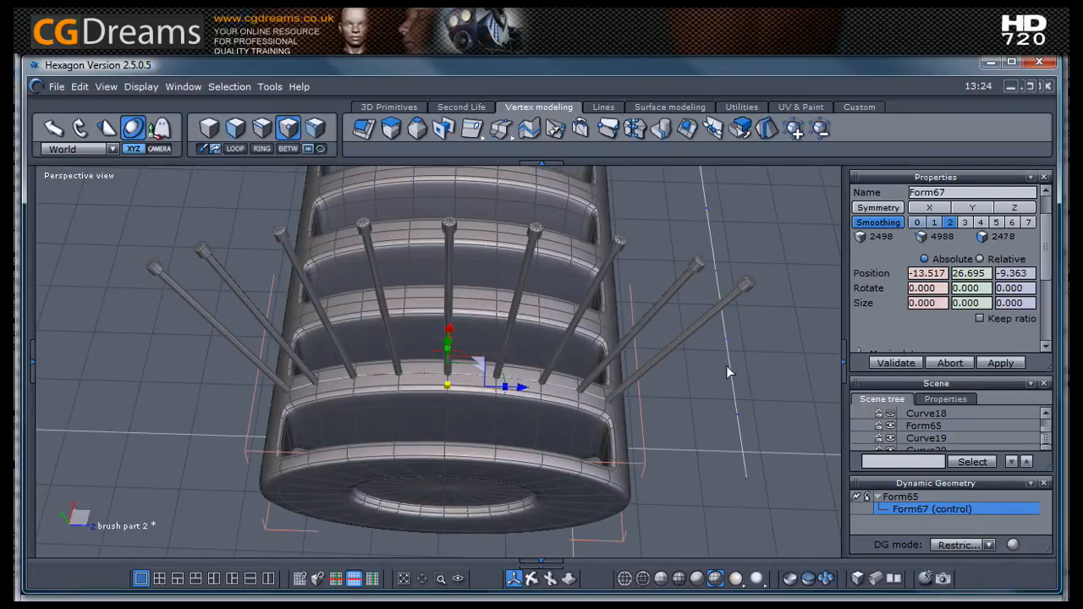
left_click_drag(1032, 273, 1009, 272)
right_click(1005, 273)
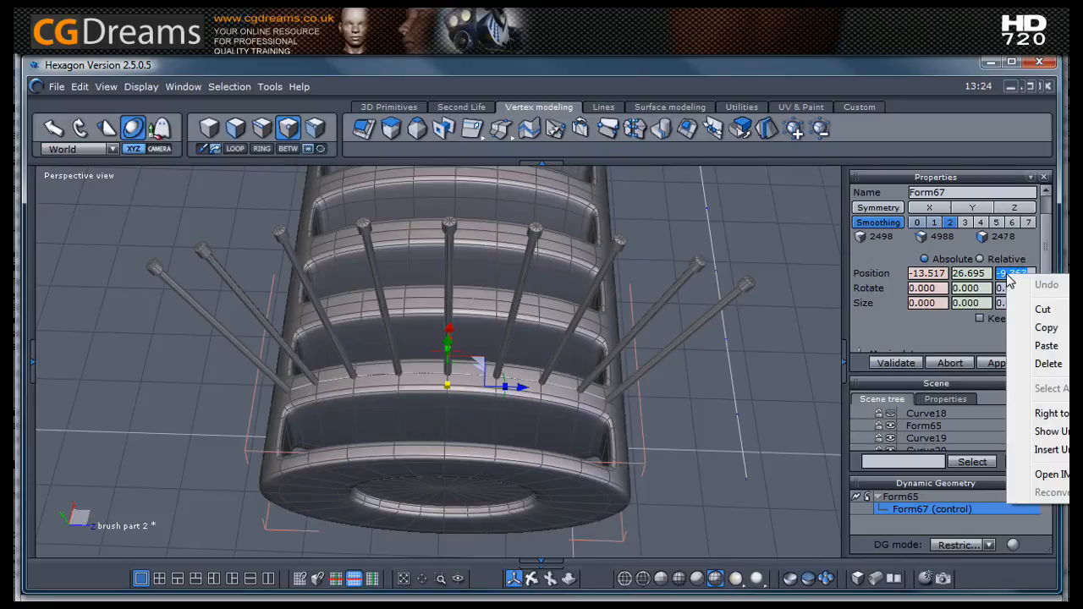
left_click(1052, 332)
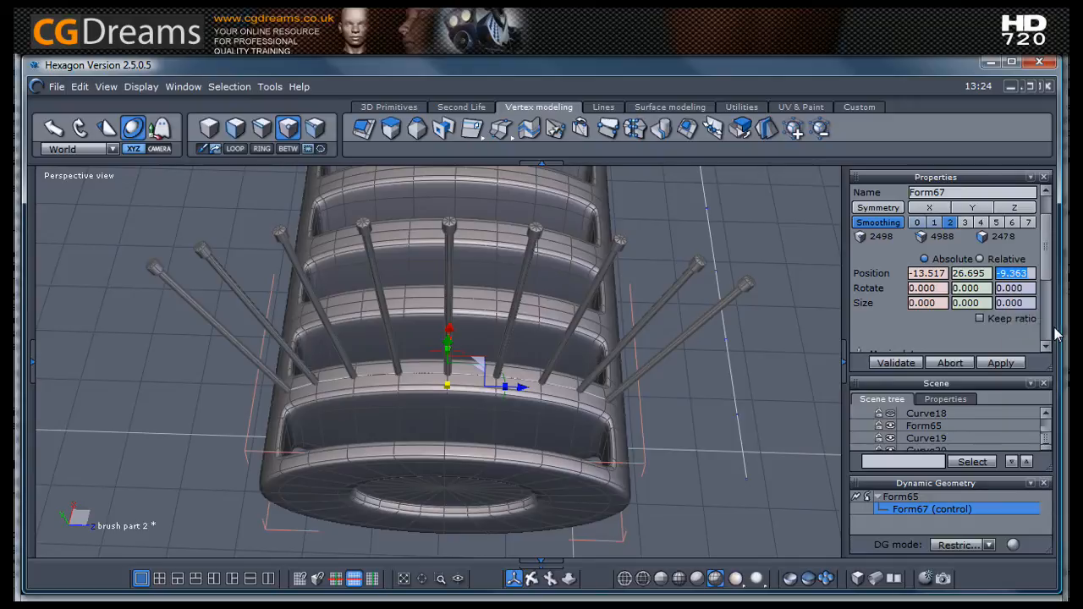
Step: Set Curve20's Z position to the copied value of -9.363 to centre it across the brush
left_click(736, 398)
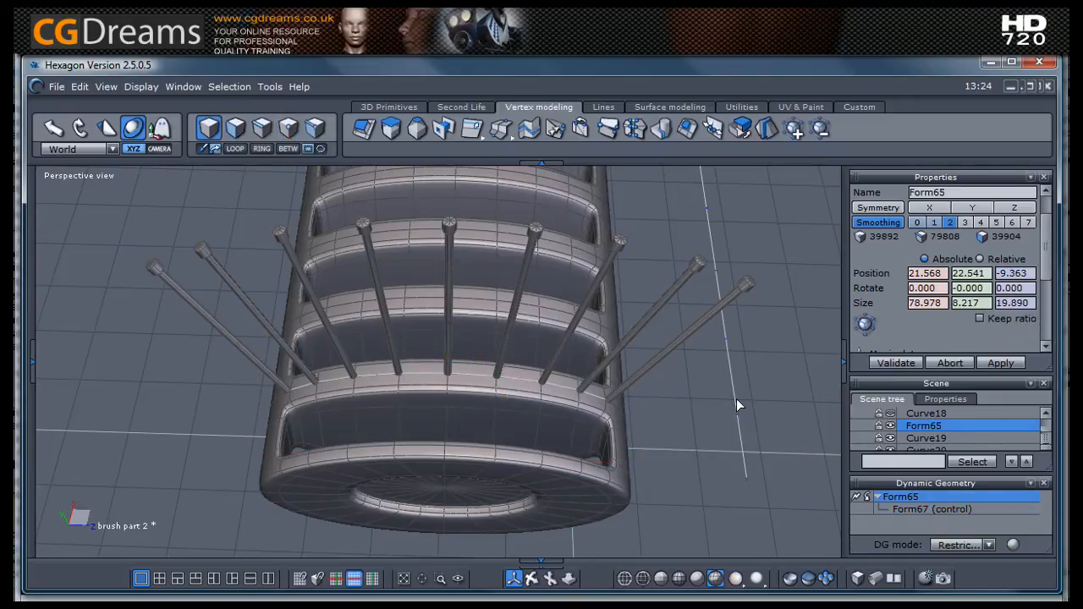
left_click(737, 398)
left_click(1034, 273)
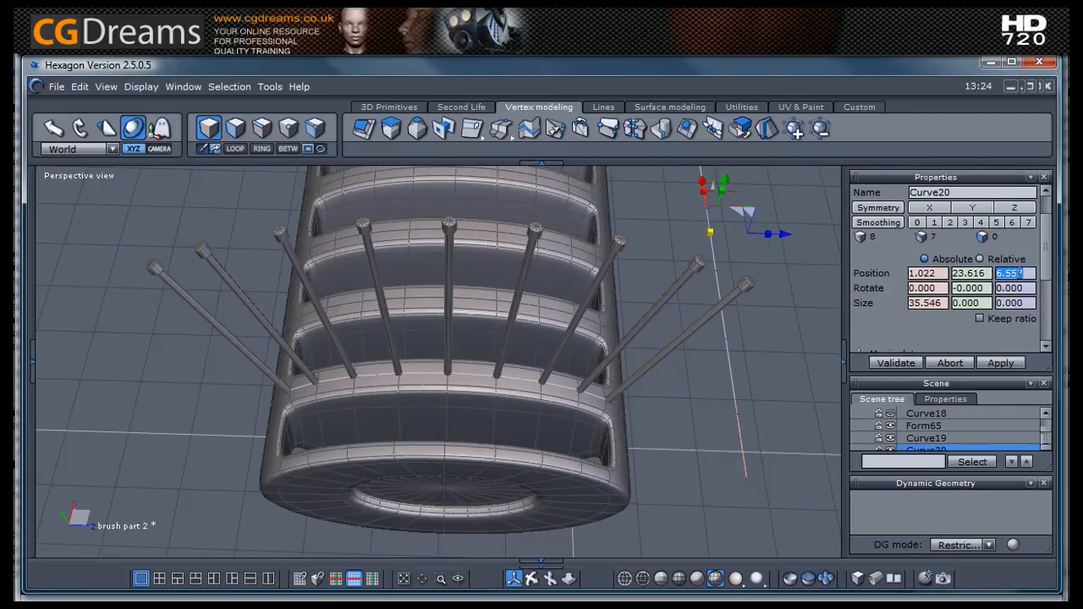
right_click(1023, 272)
left_click(1043, 341)
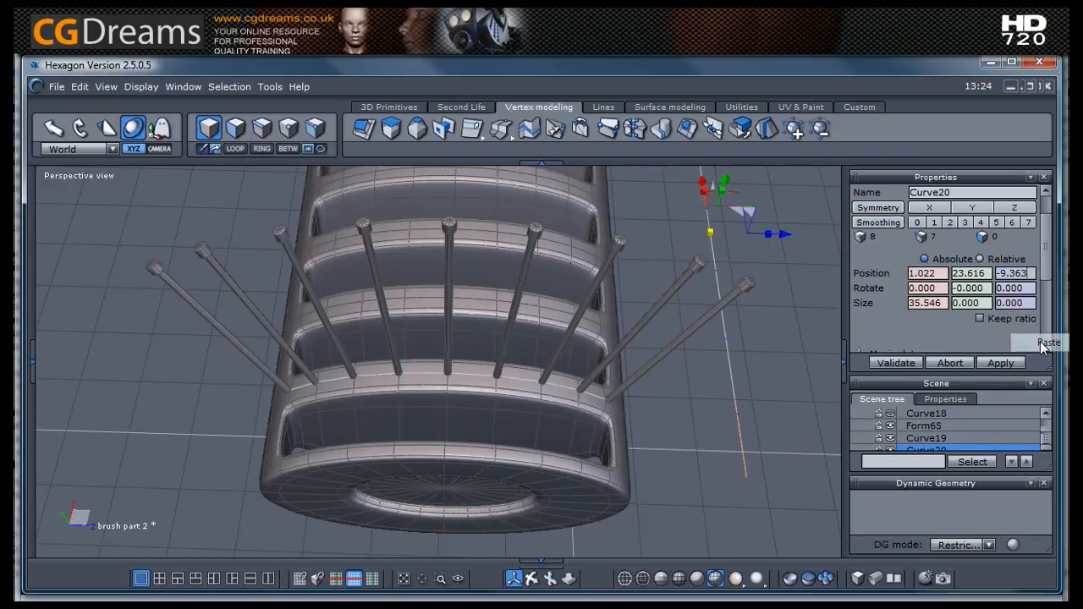
left_click(897, 362)
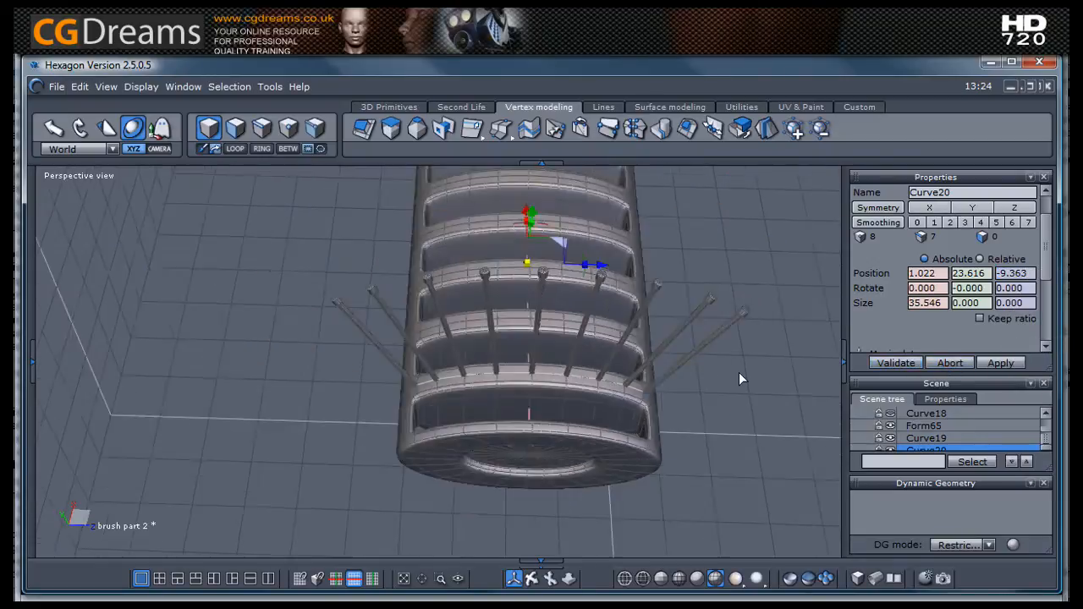
Step: Lower Curve20 along Y to about 21.342, inside the brush body below the bristle bases
middle_click_drag(739, 373, 465, 280)
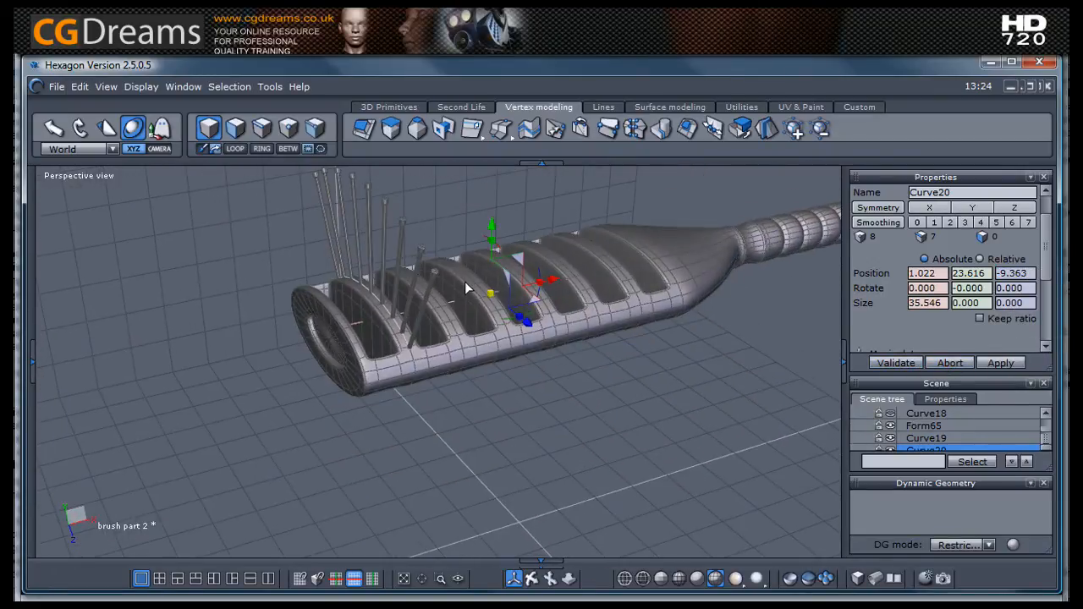
mouse_move(388, 335)
middle_mouse_down()
mouse_move(375, 343)
mouse_move(534, 346)
mouse_move(498, 363)
mouse_move(275, 321)
mouse_move(327, 348)
mouse_move(387, 354)
mouse_move(434, 390)
mouse_move(662, 388)
mouse_move(418, 388)
middle_mouse_up()
scroll(430, 376, "up", 5)
scroll(430, 377, "down", 2)
scroll(449, 354, "up", 4)
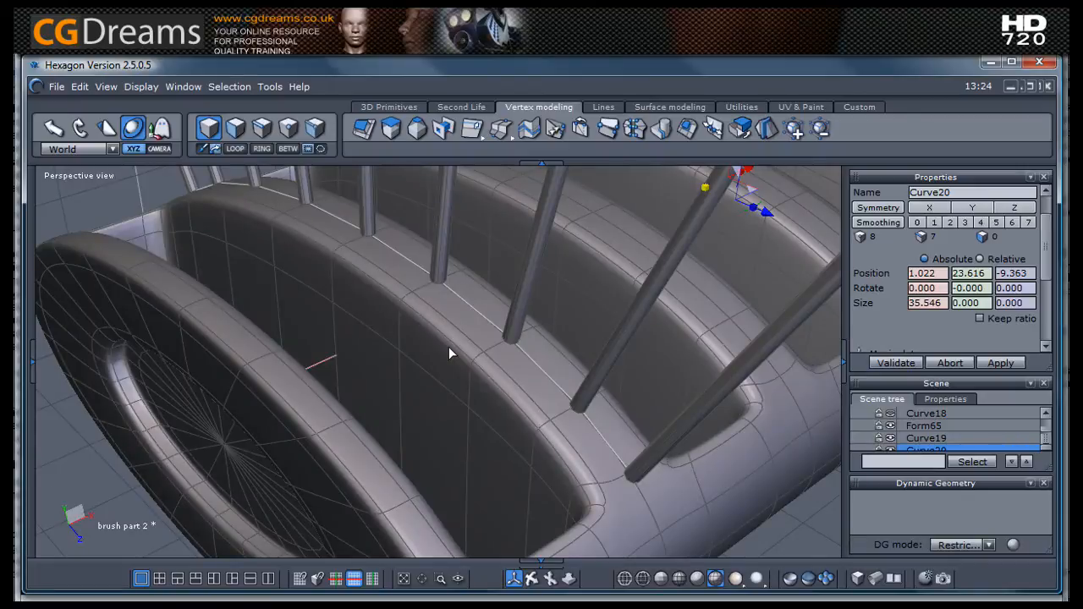
scroll(449, 348, "down", 5)
mouse_move(450, 348)
middle_mouse_down()
mouse_move(463, 390)
mouse_move(502, 396)
middle_mouse_up()
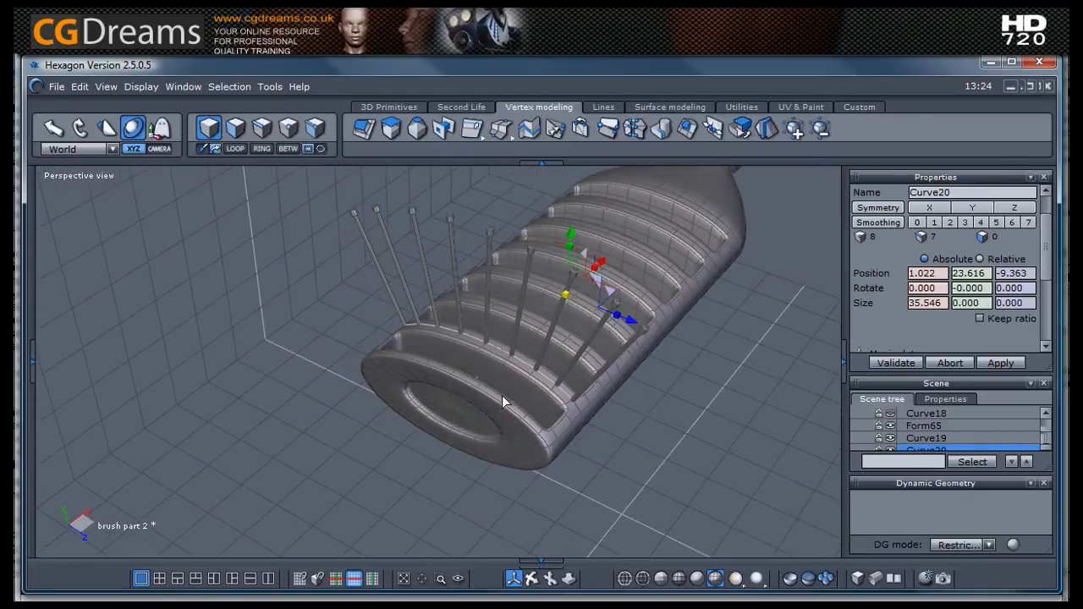
left_click_drag(572, 230, 567, 254)
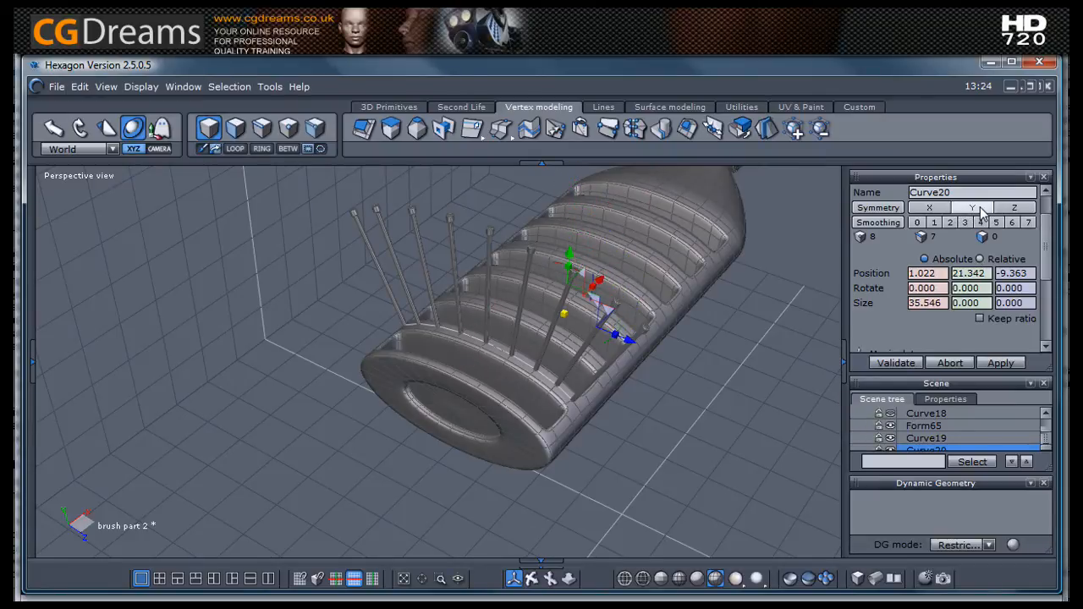
middle_click_drag(777, 380, 576, 404)
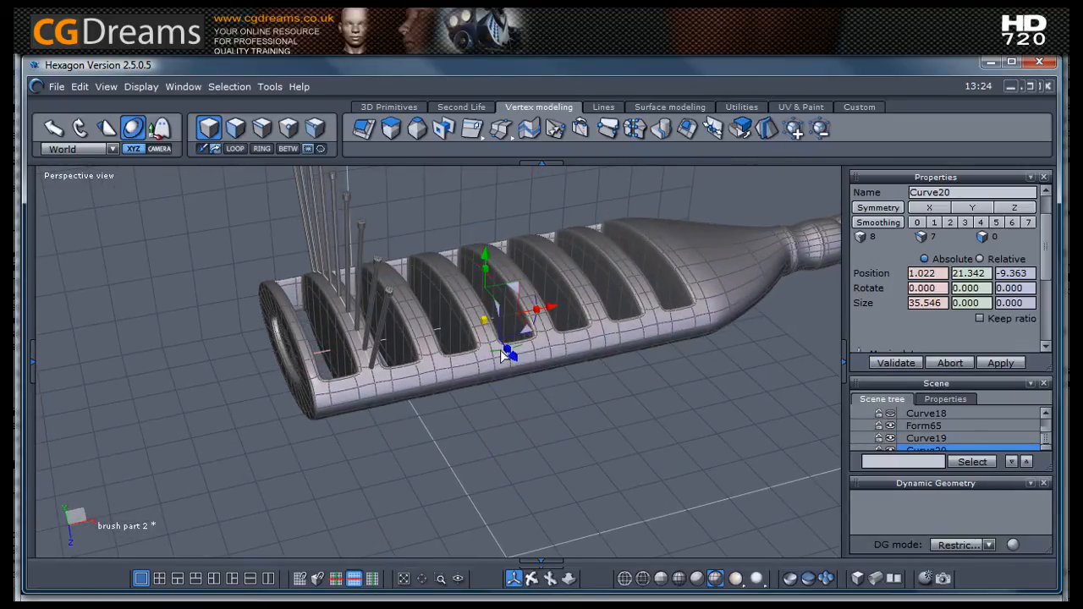
Step: Copy the Y position of the brush's control vertex at the top centre of a middle rib
middle_click_drag(454, 344, 454, 420)
scroll(450, 315, "up", 6)
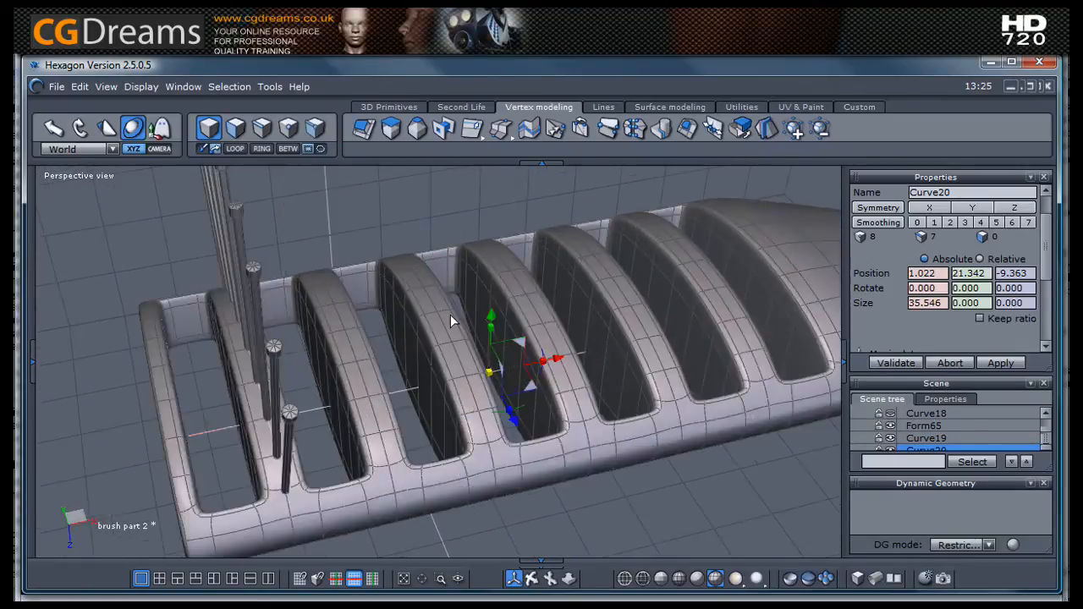
scroll(436, 330, "down", 4)
middle_click_drag(434, 364, 493, 482)
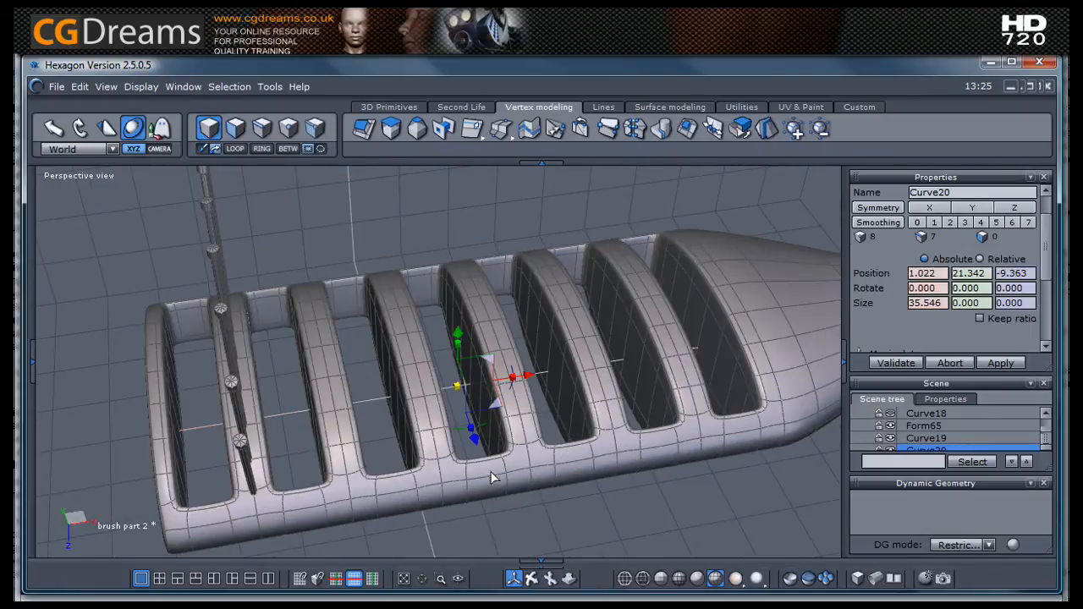
left_click(488, 326)
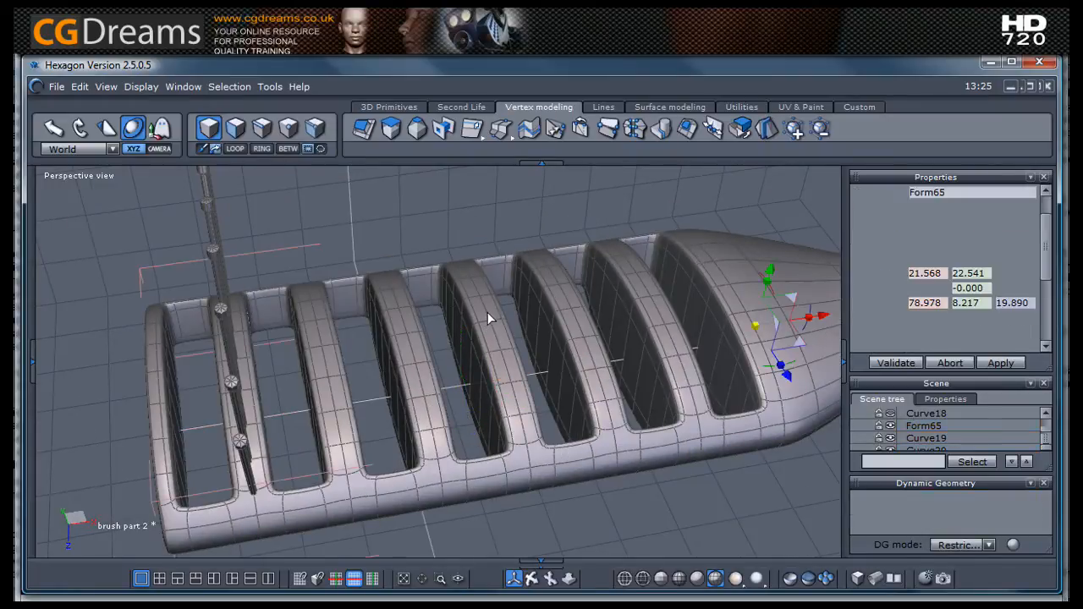
middle_click_drag(396, 381, 386, 244)
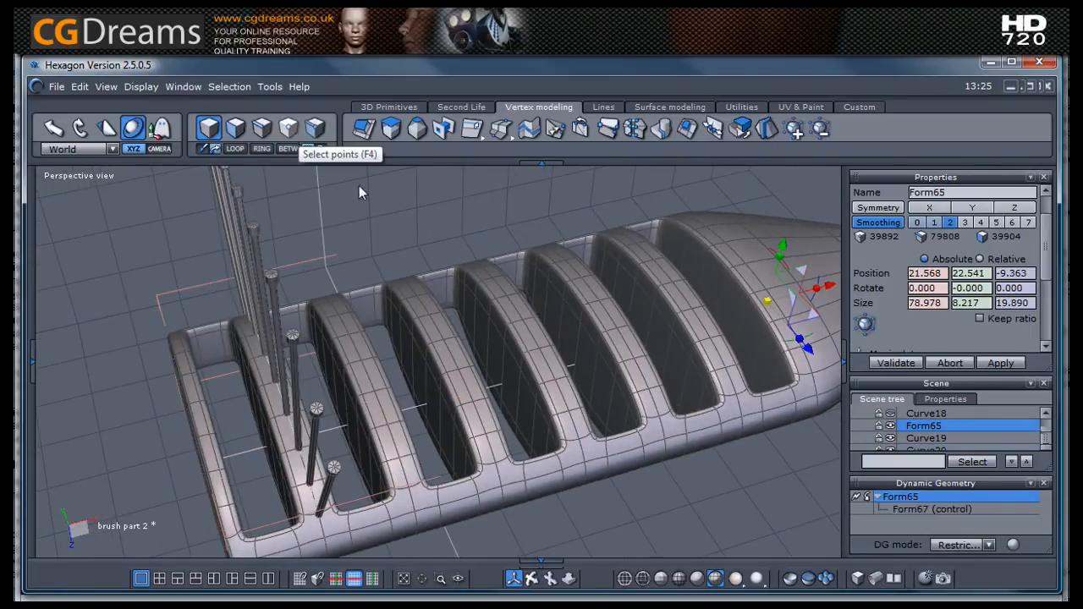
left_click(287, 127)
scroll(509, 313, "up", 5)
left_click(566, 348)
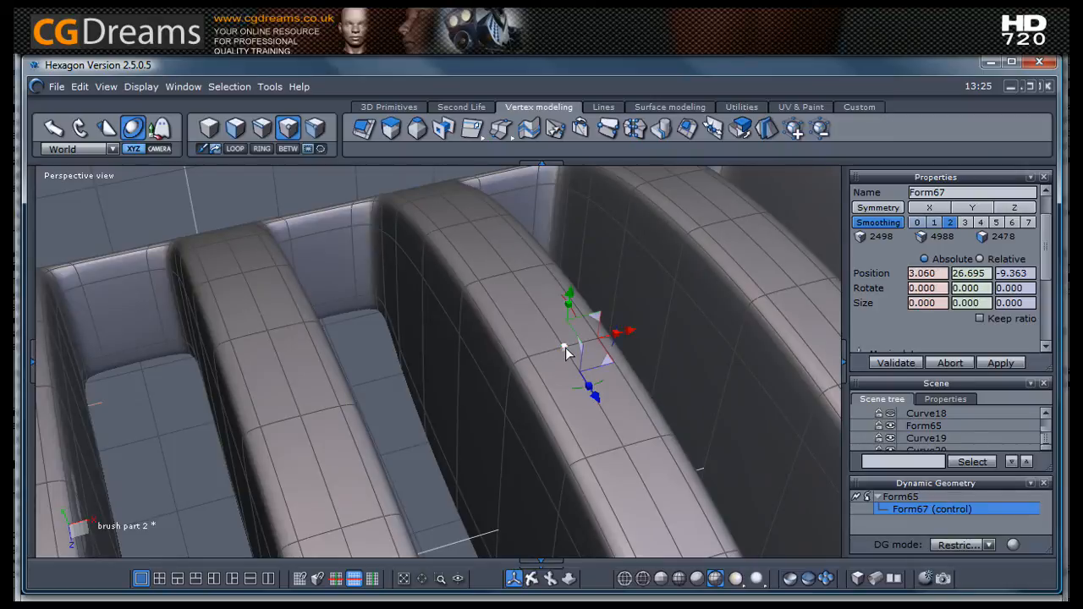
left_click(986, 273)
Step: Set Curve20's Y position to the copied value of 26.695 to bring it level with the rib tops
scroll(580, 310, "down", 5)
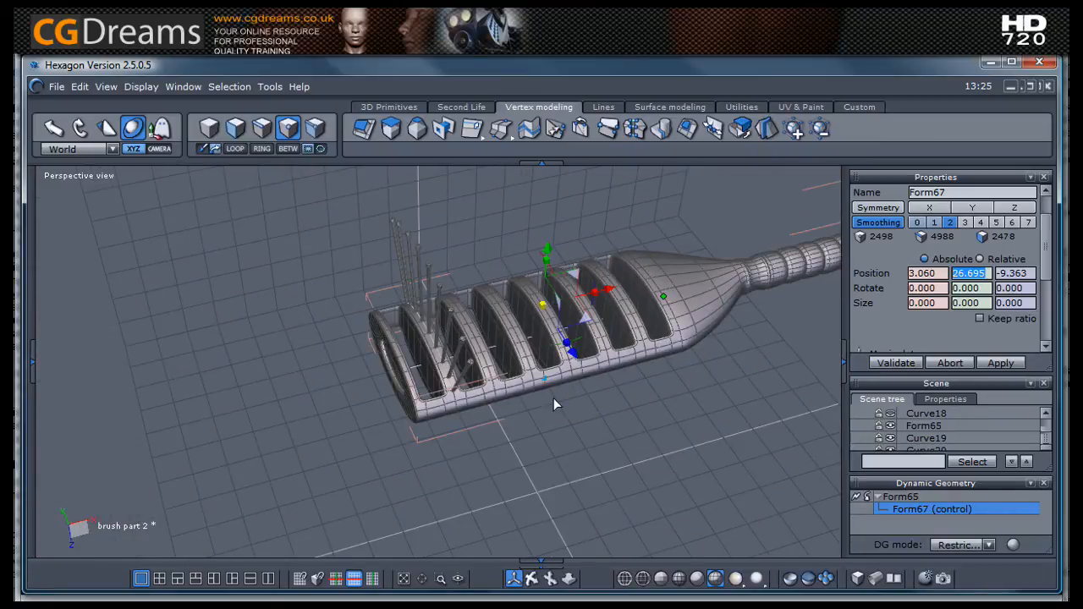
scroll(596, 402, "up", 5)
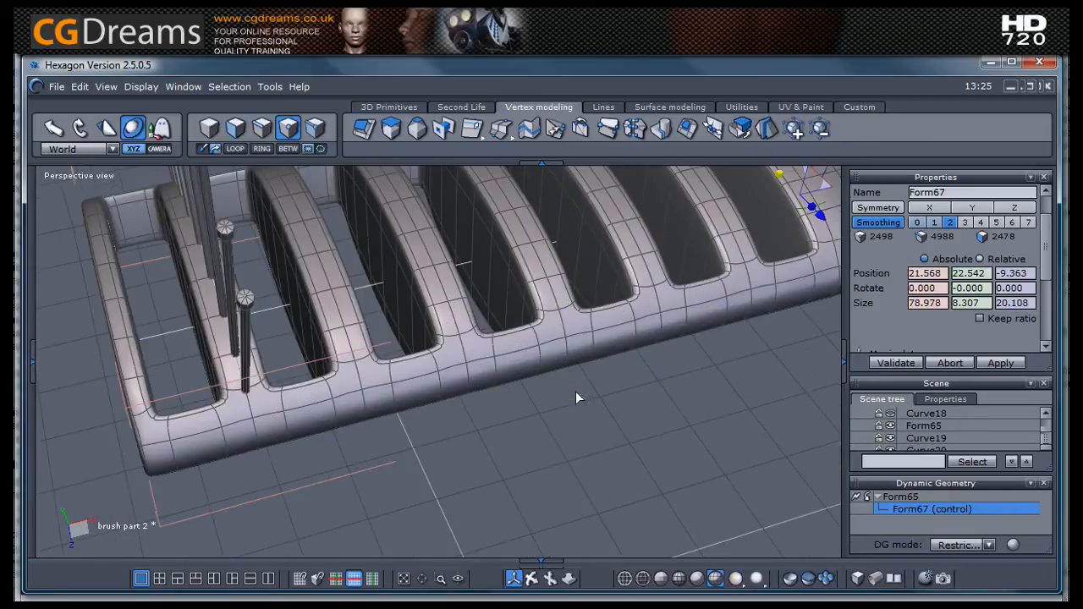
key("ctrl+z")
key("Escape")
key("Escape")
left_click(170, 330)
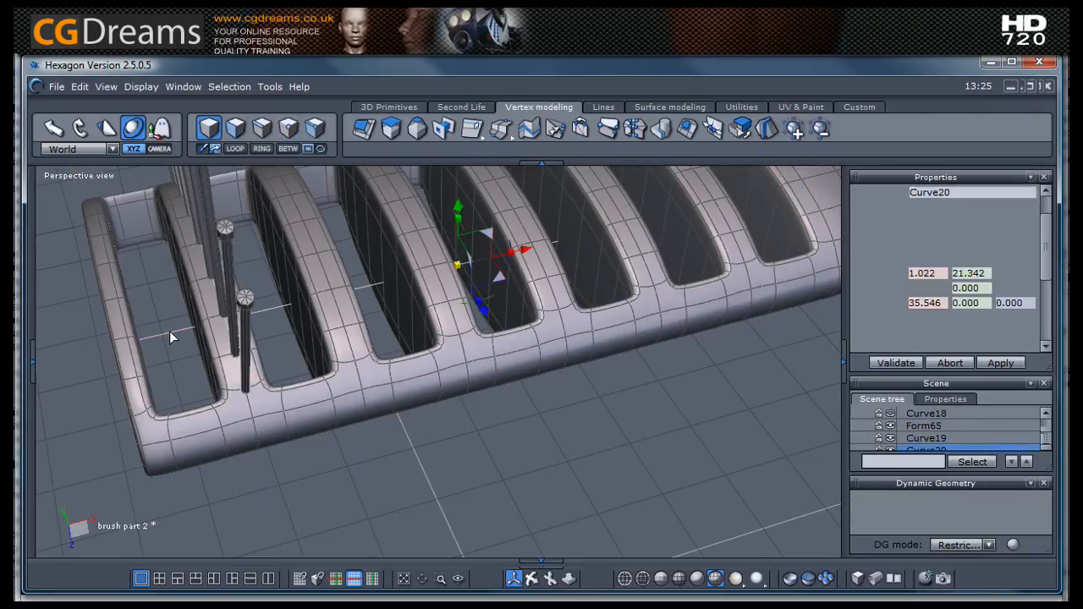
left_click(990, 273)
type("26.695")
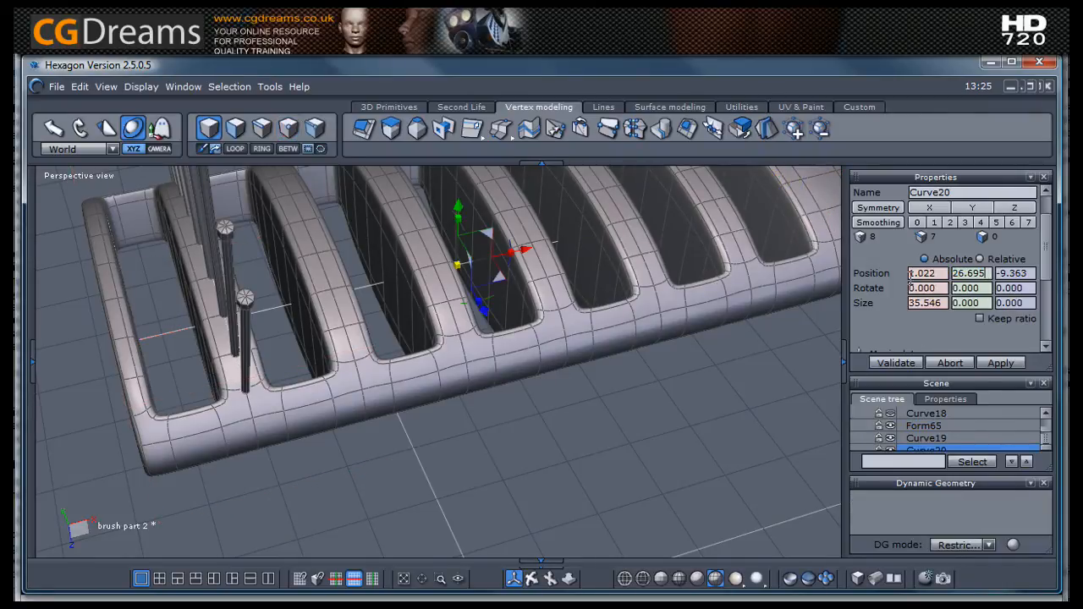
left_click(898, 363)
Step: Move Curve20's end point outward along X to about -17.353, onto the middle of the brush's end rib
mouse_move(597, 375)
middle_mouse_down()
mouse_move(488, 352)
mouse_move(594, 395)
mouse_move(625, 367)
middle_mouse_up()
scroll(539, 351, "down", 5)
mouse_move(539, 357)
middle_mouse_down()
mouse_move(638, 386)
mouse_move(425, 378)
middle_mouse_up()
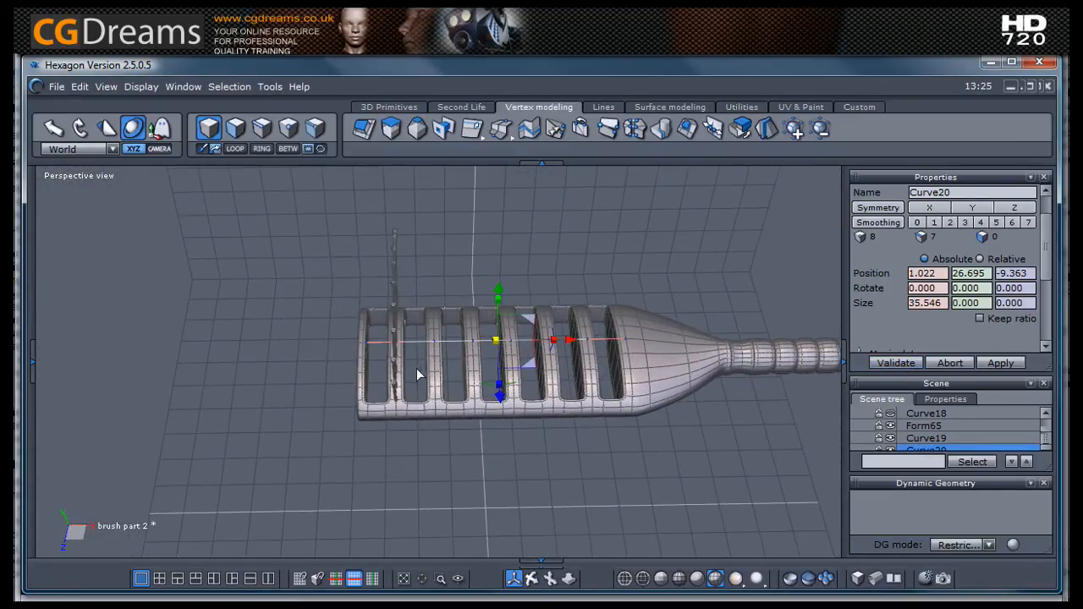
scroll(380, 350, "up", 5)
scroll(378, 347, "down", 4)
mouse_move(545, 391)
middle_mouse_down()
mouse_move(541, 381)
mouse_move(510, 440)
mouse_move(535, 409)
mouse_move(457, 401)
middle_mouse_up()
scroll(318, 371, "up", 6)
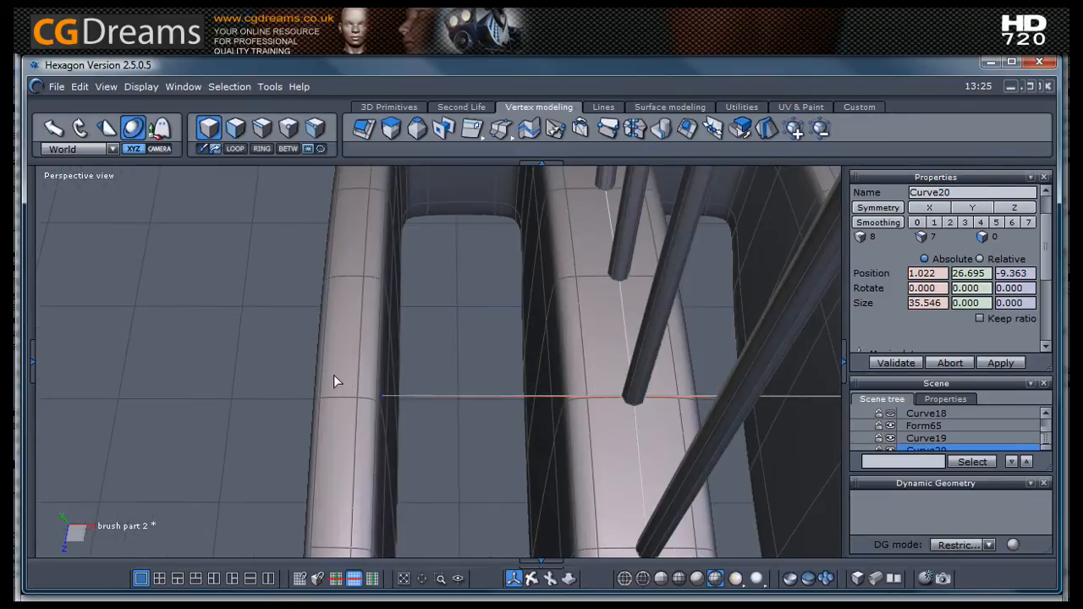
mouse_move(383, 395)
middle_mouse_down()
mouse_move(402, 405)
mouse_move(388, 372)
mouse_move(391, 398)
middle_mouse_up()
left_click(288, 127)
left_click_drag(379, 272, 289, 337)
left_click_drag(428, 307, 392, 310)
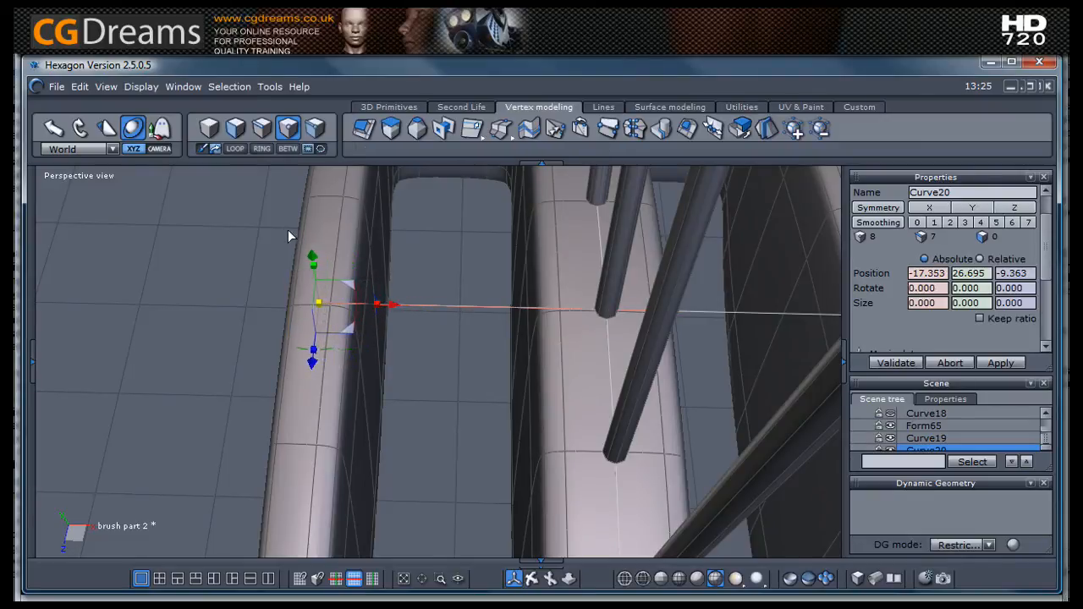
scroll(288, 233, "down", 5)
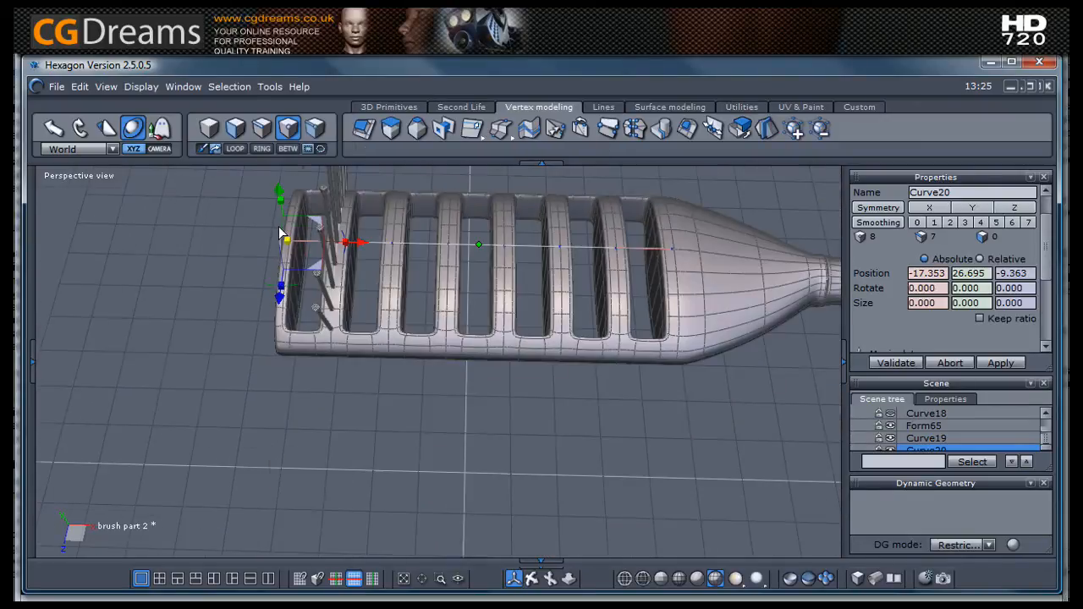
left_click(523, 466)
Step: Hide the brush body, Form65, leaving only the bristle row and the curves displayed
scroll(522, 462, "down", 3)
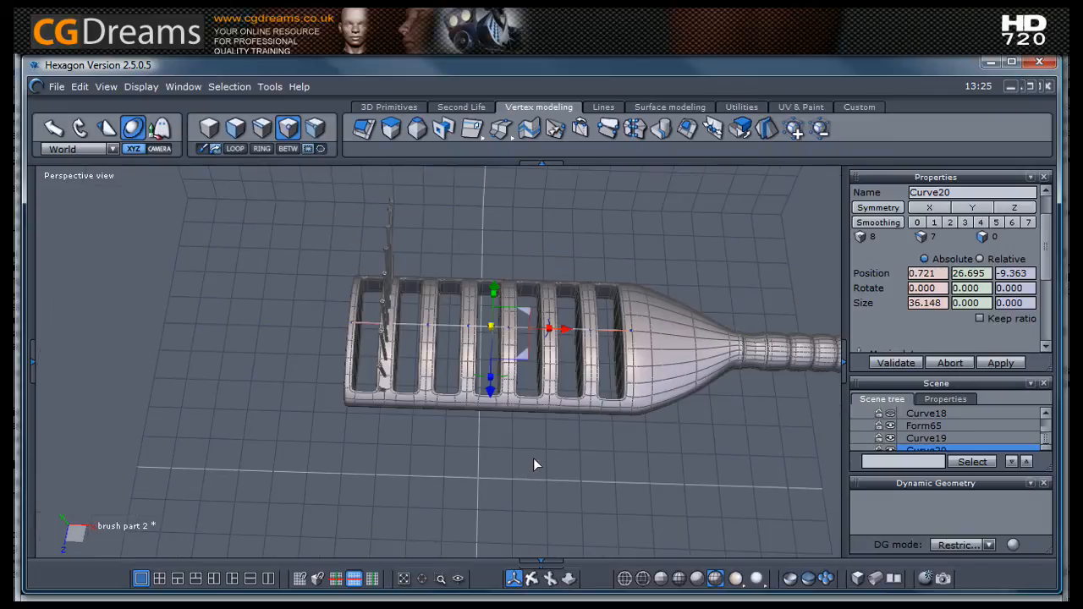
right_click_drag(533, 458, 618, 412)
left_click(891, 425)
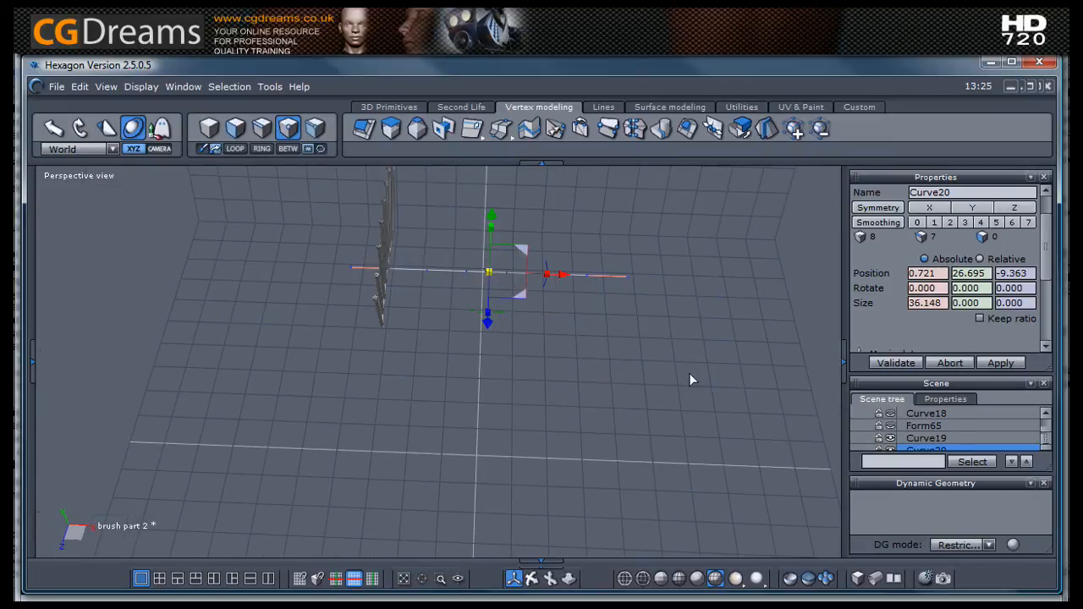
right_click_drag(603, 344, 504, 366)
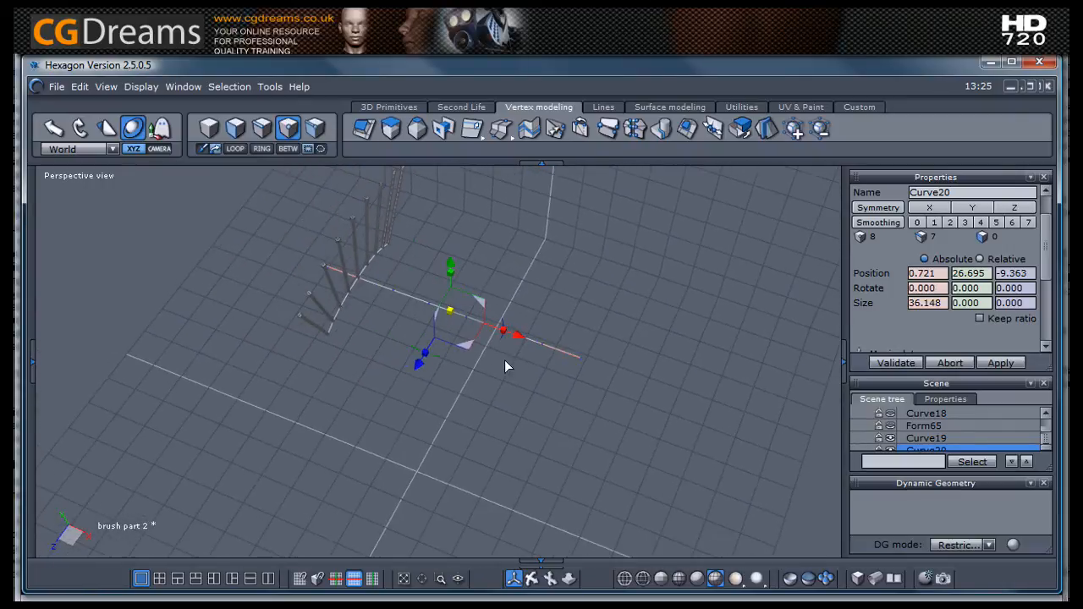
Step: Repeat the bristle row, Form68, along the lengthwise Curve20
left_click(378, 213)
left_click(377, 205)
left_click(390, 228)
middle_click_drag(481, 285, 472, 319)
right_click_drag(472, 326, 487, 389)
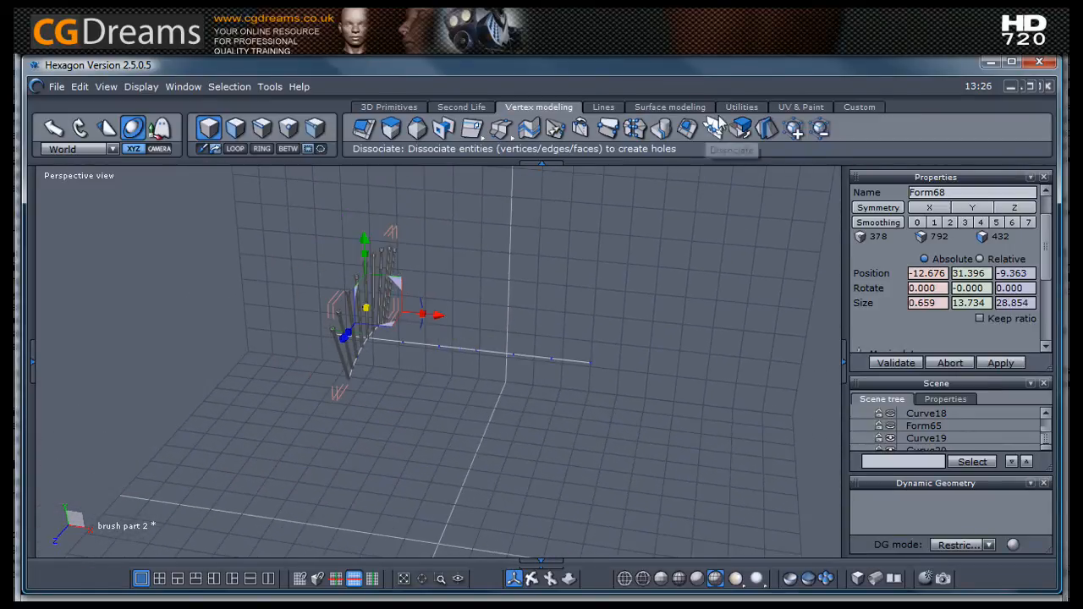
left_click(745, 108)
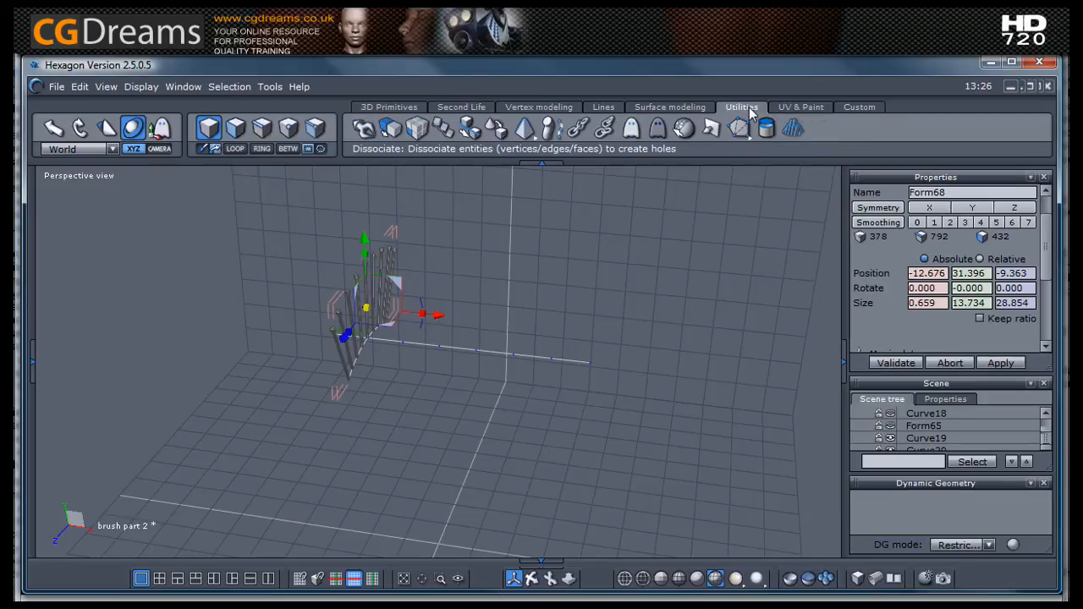
left_click(445, 128)
left_click(499, 359)
right_click_drag(556, 423, 680, 491)
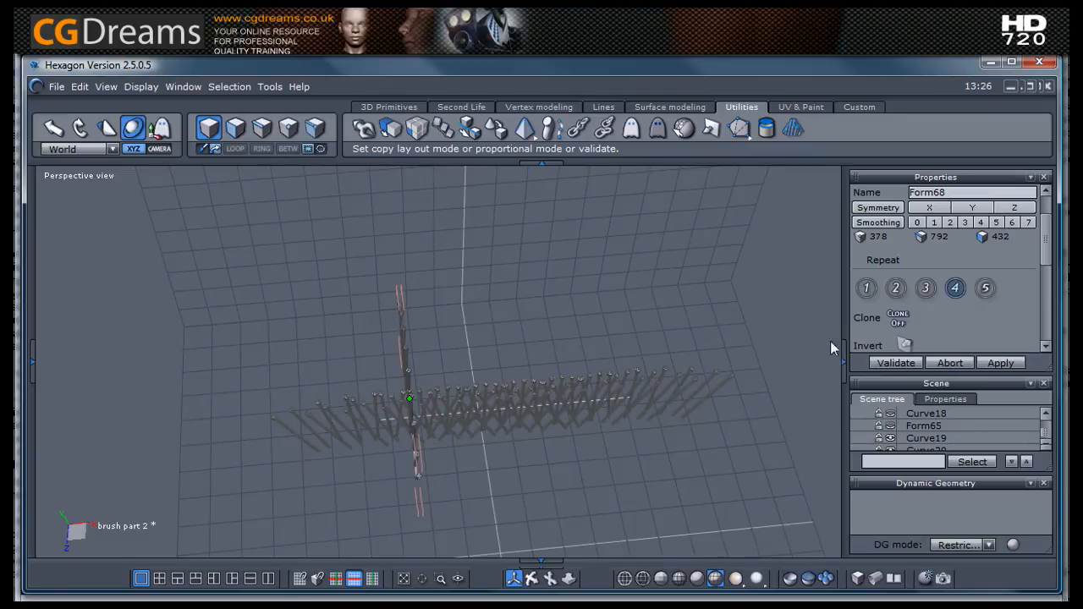
Step: Compare the orientation modes for the repeated bristle rows and keep mode 5
left_click(986, 290)
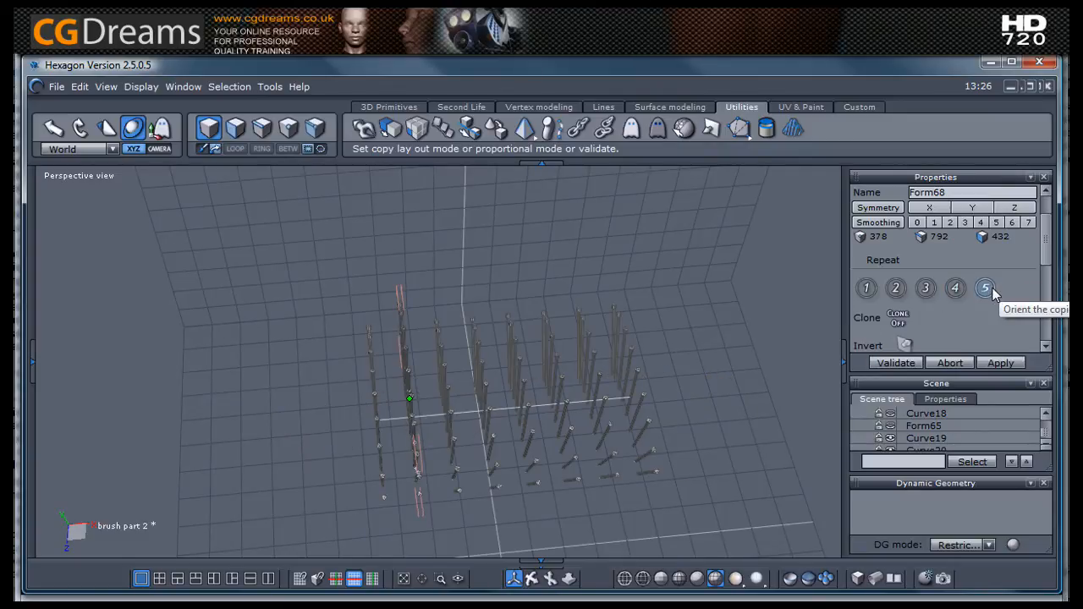
mouse_move(781, 438)
right_mouse_down()
mouse_move(624, 415)
mouse_move(377, 355)
mouse_move(358, 329)
mouse_move(435, 348)
mouse_move(592, 344)
mouse_move(495, 334)
right_mouse_up()
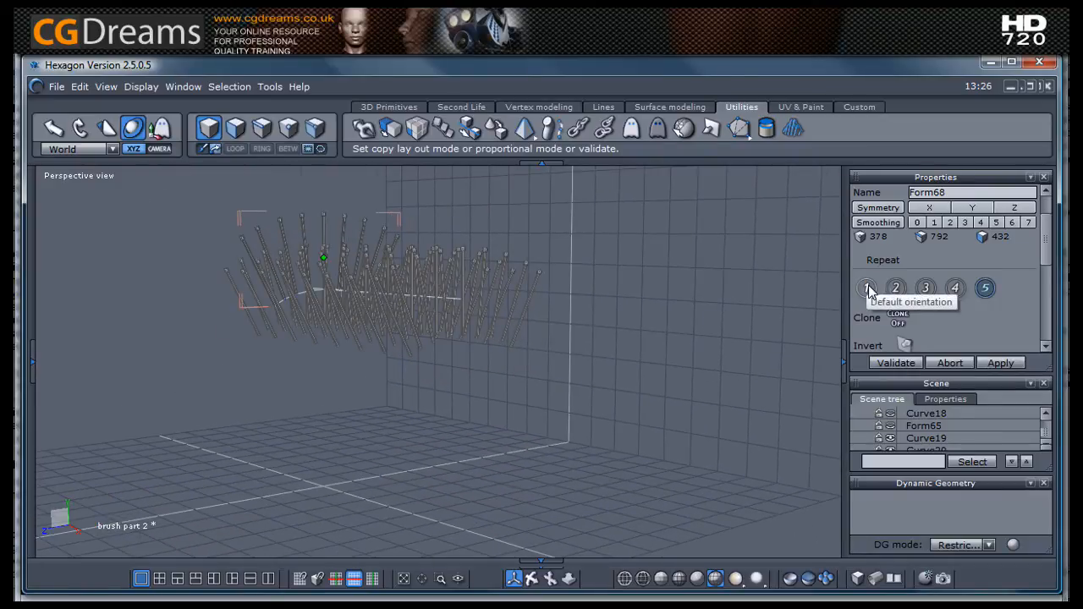
left_click(896, 288)
left_click(928, 288)
left_click(955, 289)
left_click(987, 289)
mouse_move(623, 347)
middle_mouse_down()
mouse_move(375, 399)
mouse_move(309, 431)
mouse_move(689, 358)
mouse_move(725, 363)
mouse_move(779, 408)
mouse_move(997, 383)
mouse_move(737, 382)
mouse_move(439, 402)
mouse_move(358, 423)
mouse_move(541, 394)
mouse_move(541, 271)
mouse_move(491, 338)
mouse_move(430, 380)
mouse_move(427, 364)
mouse_move(511, 367)
mouse_move(512, 355)
middle_mouse_up()
Step: Try to place the Repeat's centre point at the base of a bristle in the end row
left_click_drag(1046, 243, 1064, 334)
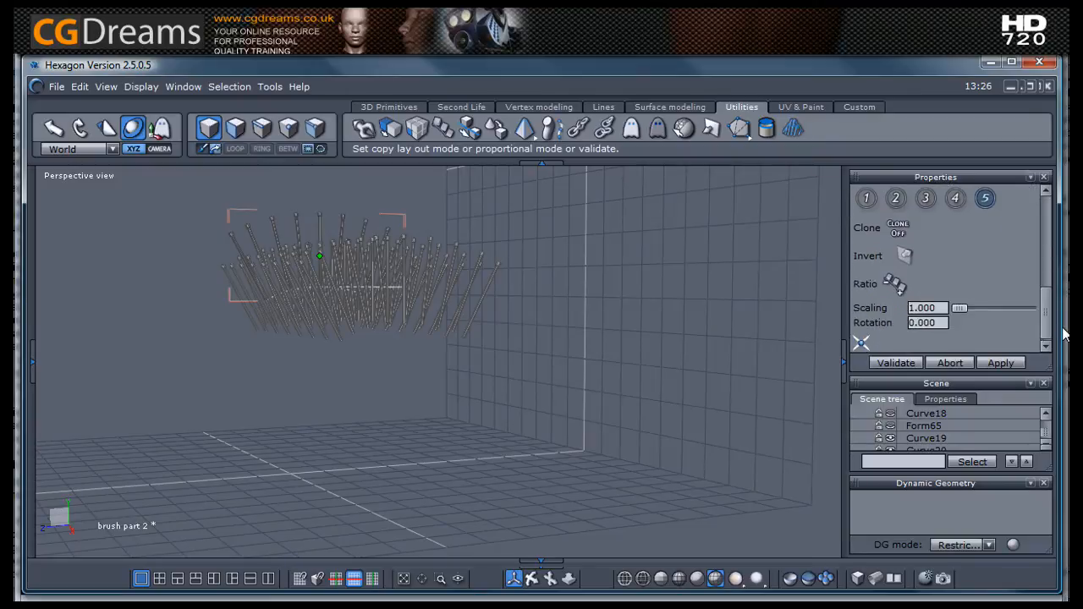
left_click(861, 343)
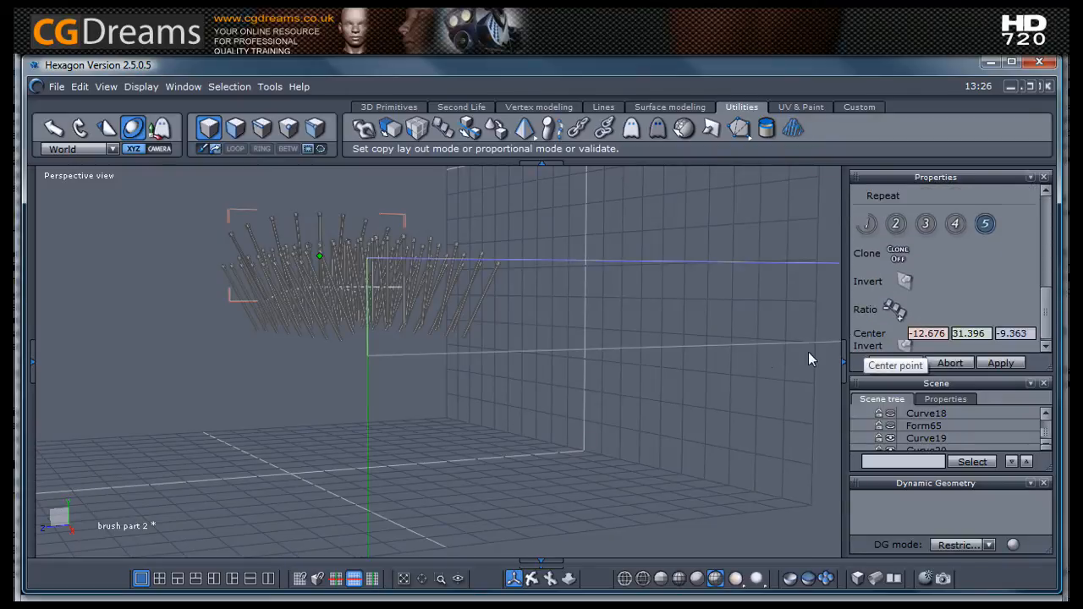
mouse_move(457, 391)
middle_mouse_down()
mouse_move(418, 262)
mouse_move(411, 297)
middle_mouse_up()
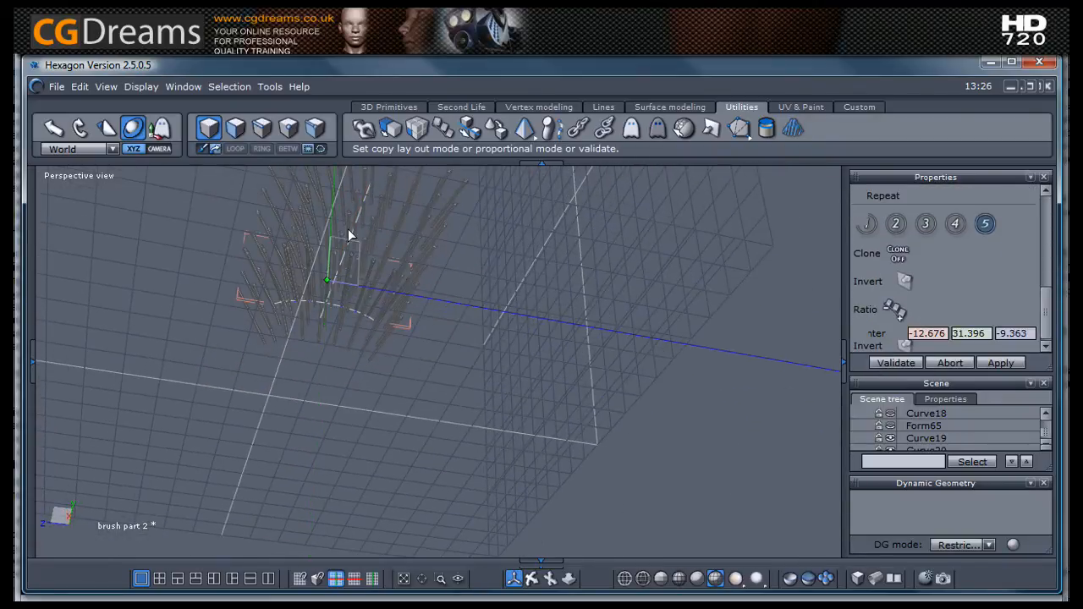
scroll(367, 233, "up", 3)
mouse_move(399, 235)
middle_mouse_down()
mouse_move(382, 307)
mouse_move(349, 276)
mouse_move(472, 240)
mouse_move(743, 285)
mouse_move(1002, 288)
mouse_move(871, 292)
mouse_move(282, 249)
mouse_move(173, 271)
mouse_move(80, 236)
mouse_move(183, 311)
middle_mouse_up()
scroll(184, 312, "up", 5)
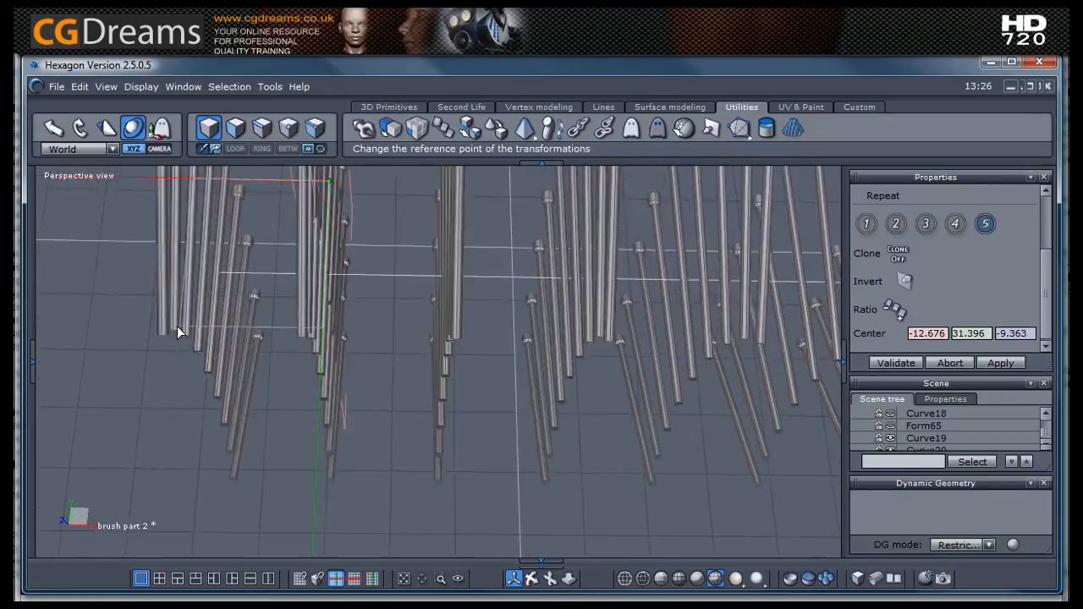
scroll(172, 395, "up", 4)
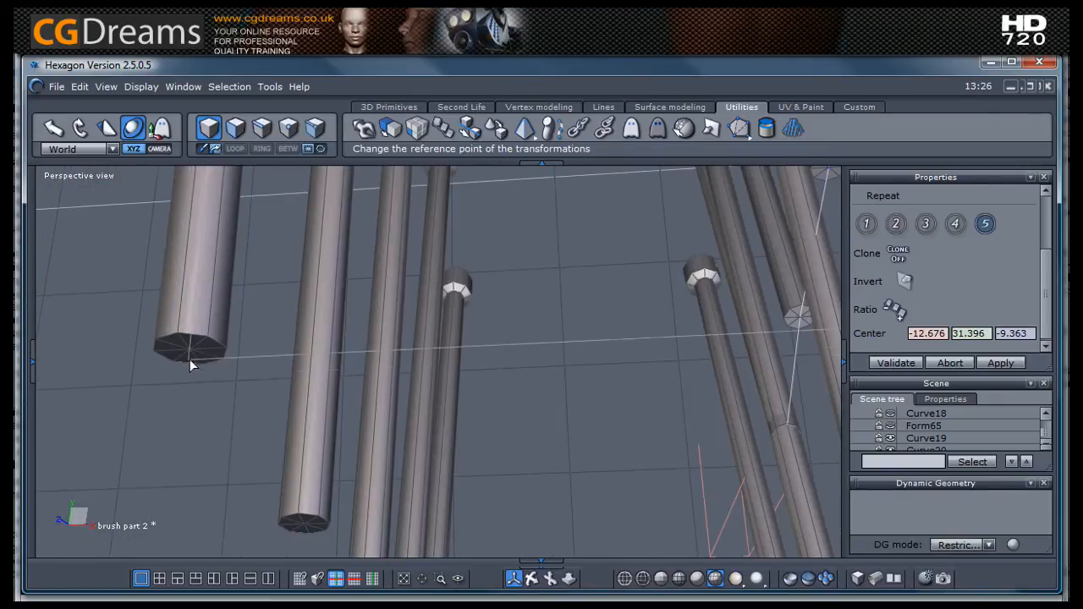
scroll(195, 354, "down", 8)
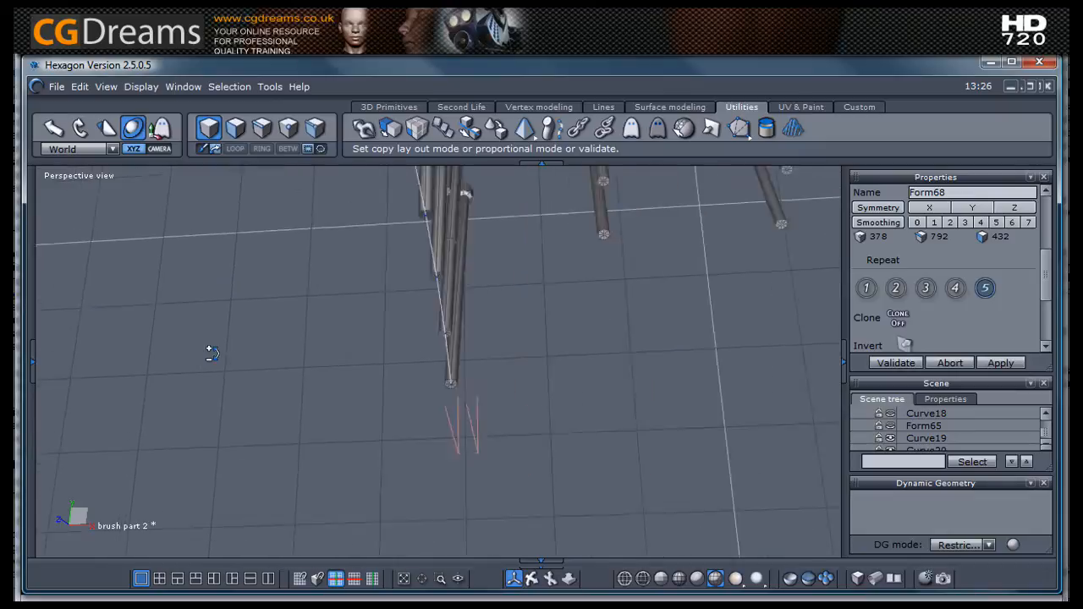
mouse_move(407, 332)
middle_mouse_down()
mouse_move(274, 428)
mouse_move(471, 408)
mouse_move(280, 382)
mouse_move(263, 393)
mouse_move(462, 273)
mouse_move(425, 252)
mouse_move(437, 319)
mouse_move(515, 342)
middle_mouse_up()
scroll(394, 309, "up", 2)
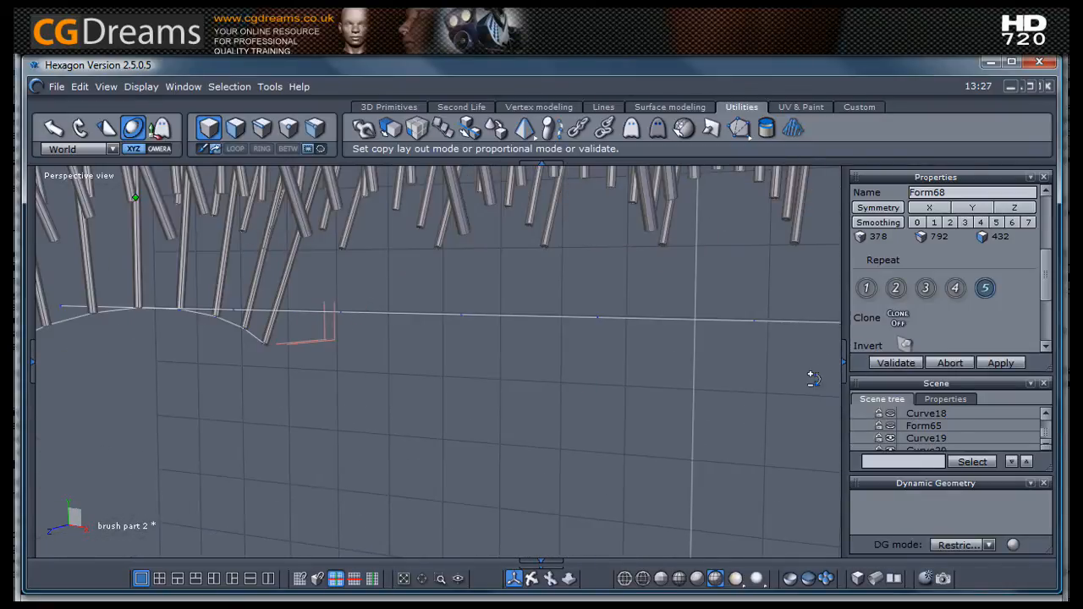
Step: Set the Repeat's centre on Curve20's point at 3.060, 26.695, -9.363 and validate the repeated bristle rows
left_click_drag(1049, 286, 1047, 345)
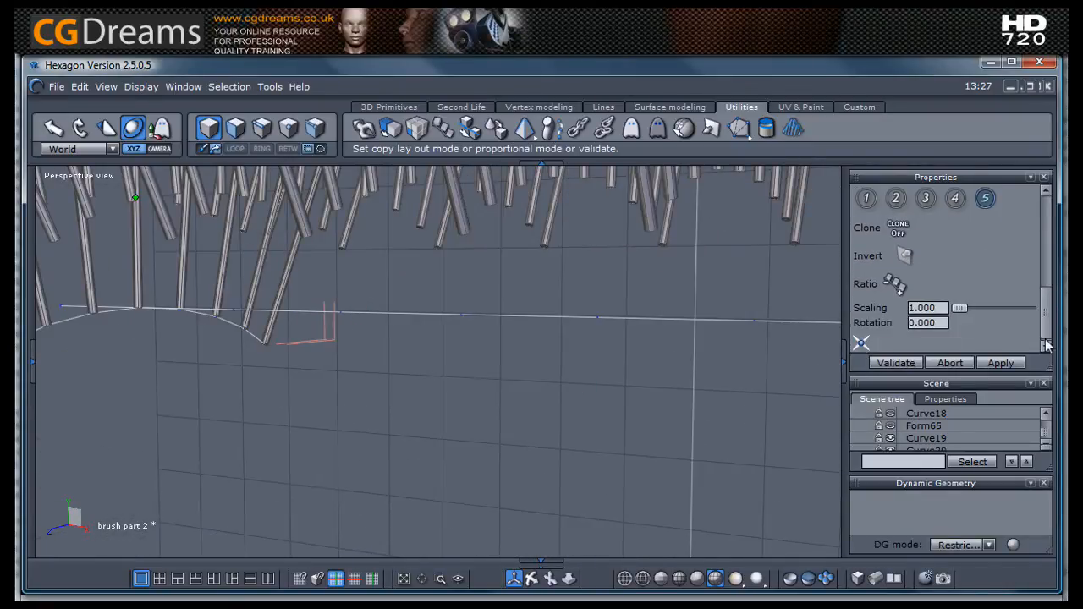
left_click(861, 343)
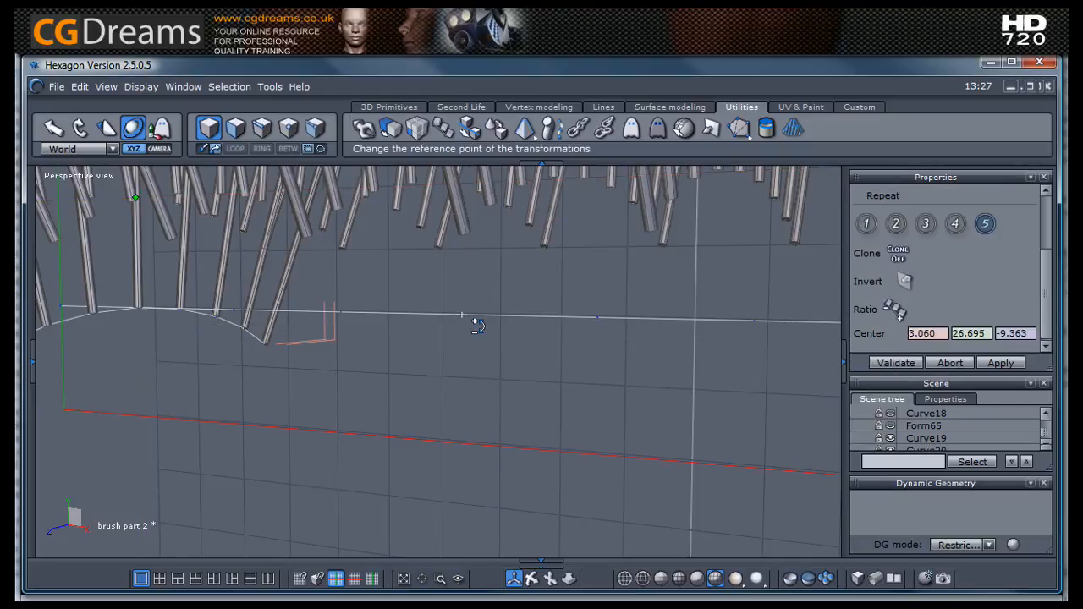
left_click(464, 319)
scroll(473, 322, "down", 2)
mouse_move(474, 322)
middle_mouse_down()
mouse_move(532, 398)
mouse_move(398, 415)
mouse_move(346, 407)
mouse_move(545, 429)
mouse_move(464, 361)
mouse_move(652, 437)
mouse_move(483, 418)
mouse_move(474, 378)
middle_mouse_up()
scroll(466, 379, "down", 3)
scroll(457, 381, "up", 5)
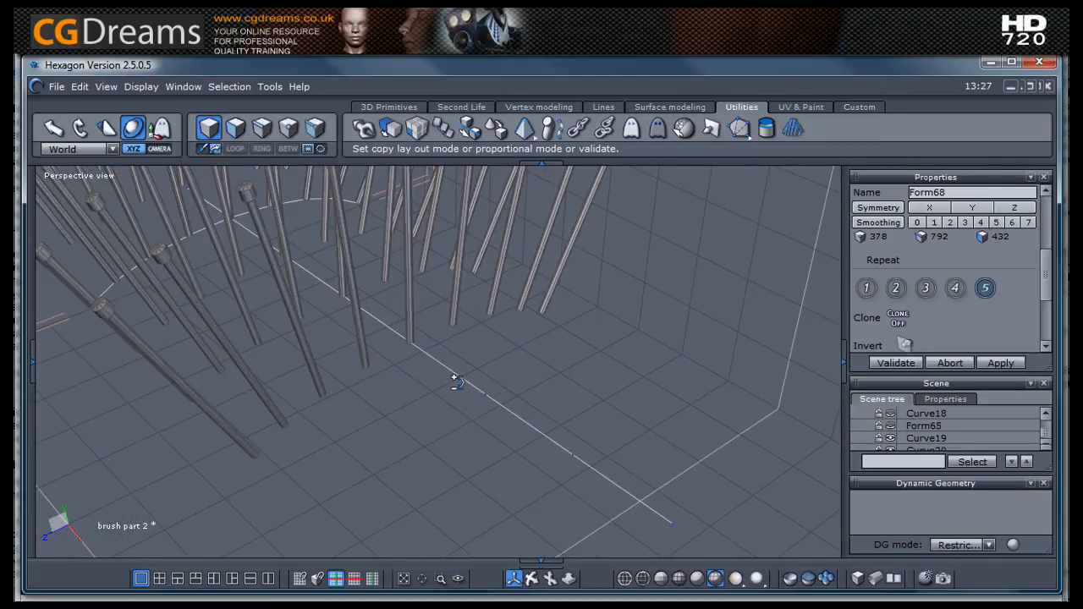
left_click(893, 363)
Step: Weld the grouped bristle rows, Group19, into a single object and validate the operation
scroll(449, 359, "down", 5)
middle_click_drag(460, 362, 779, 395)
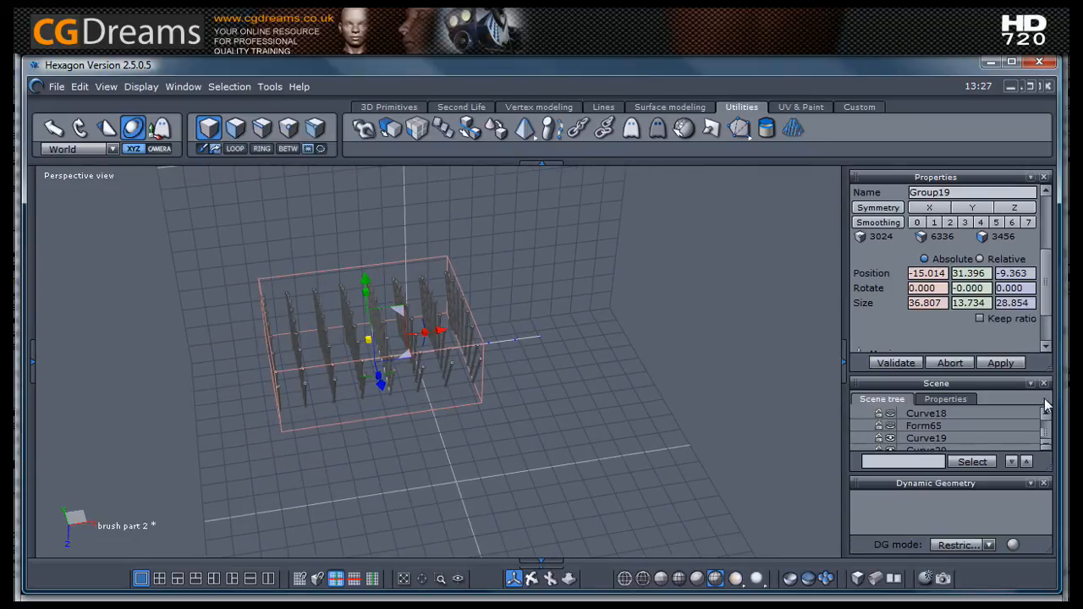
left_click(464, 364)
left_click(449, 370)
mouse_move(552, 375)
middle_mouse_down()
mouse_move(382, 421)
mouse_move(259, 426)
mouse_move(742, 309)
mouse_move(648, 367)
mouse_move(463, 388)
middle_mouse_up()
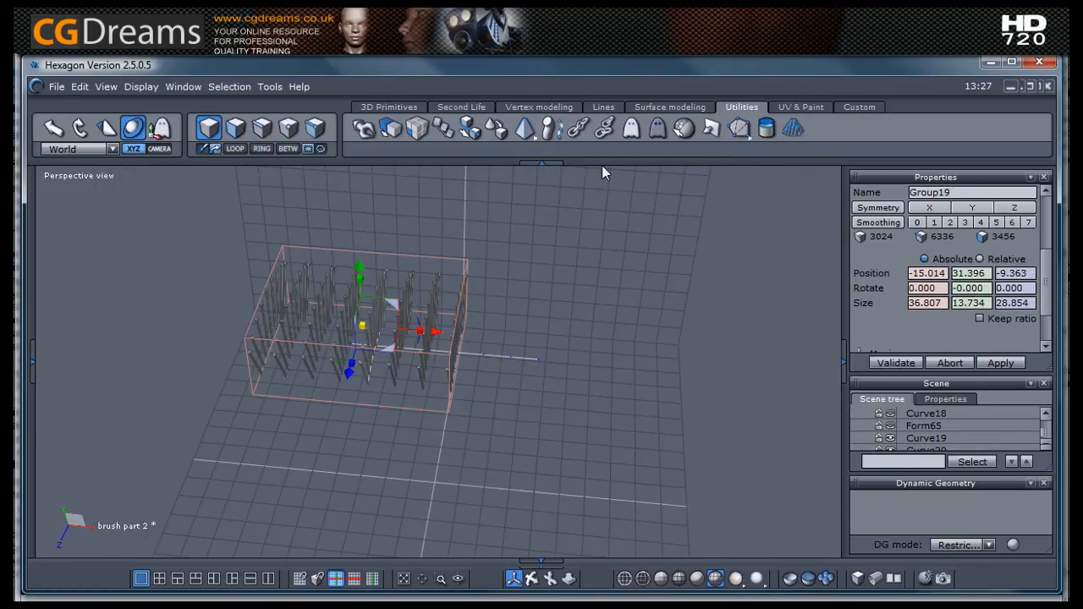
left_click(544, 108)
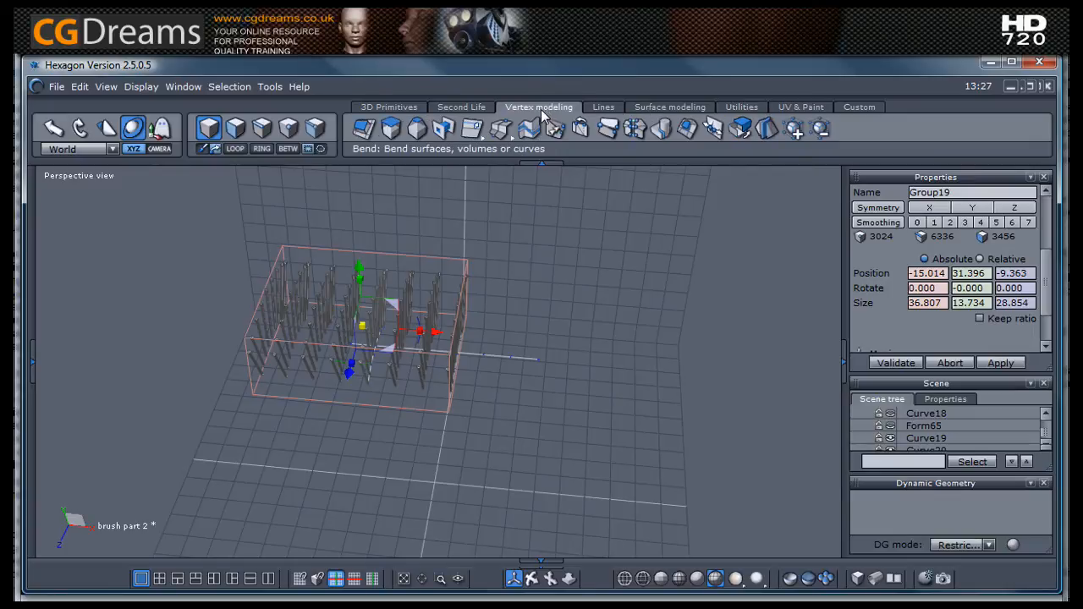
left_click(662, 130)
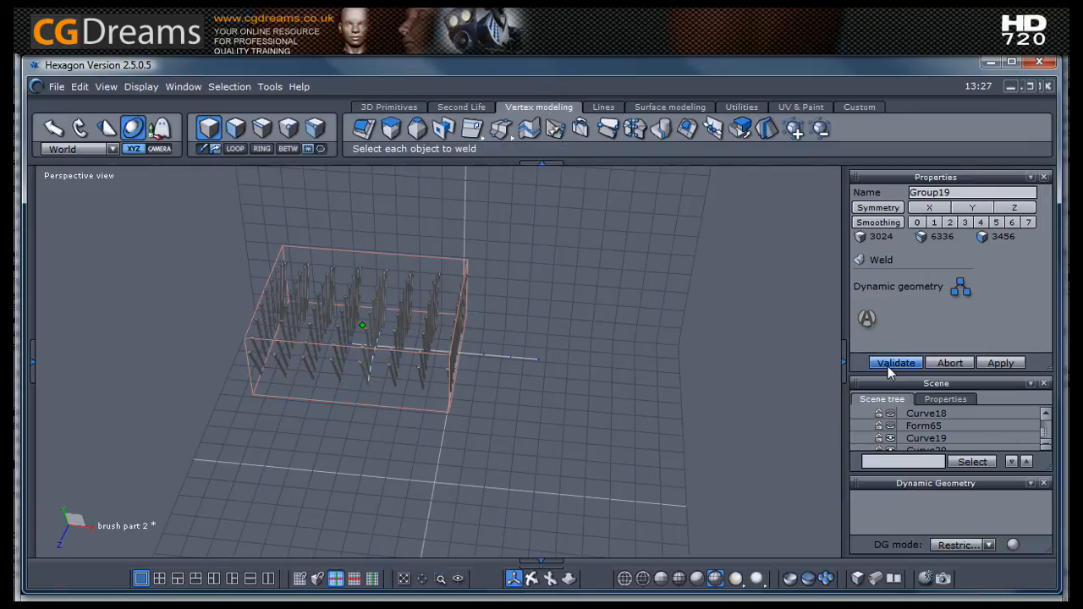
key("Return")
Step: Show the brush body Form65 and move the welded bristles along X to about 0.689, lining the rows up with the ribs
mouse_move(614, 366)
middle_mouse_down()
mouse_move(586, 398)
mouse_move(546, 387)
mouse_move(739, 436)
mouse_move(657, 423)
mouse_move(626, 466)
mouse_move(506, 389)
middle_mouse_up()
left_click(890, 426)
left_click_drag(438, 336, 519, 339)
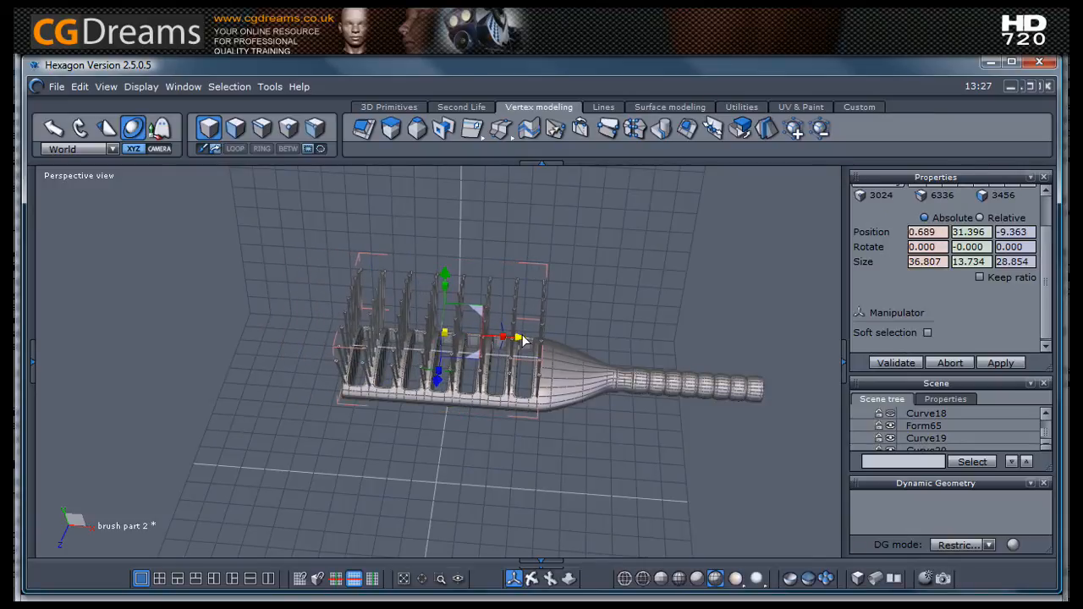
scroll(536, 404, "up", 5)
scroll(536, 405, "down", 3)
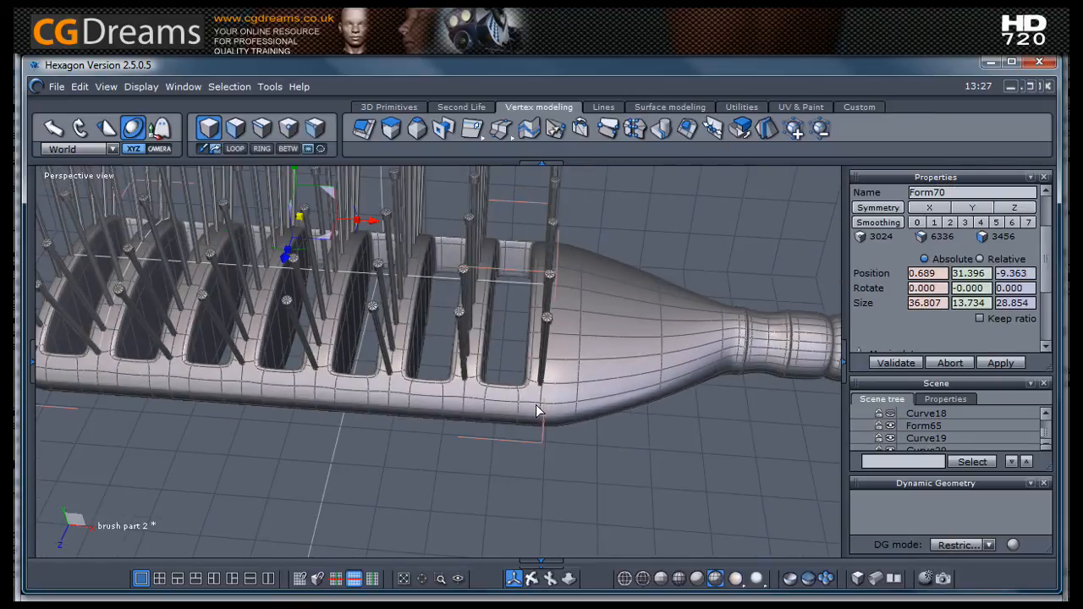
right_click_drag(486, 442, 528, 457)
left_click(471, 463)
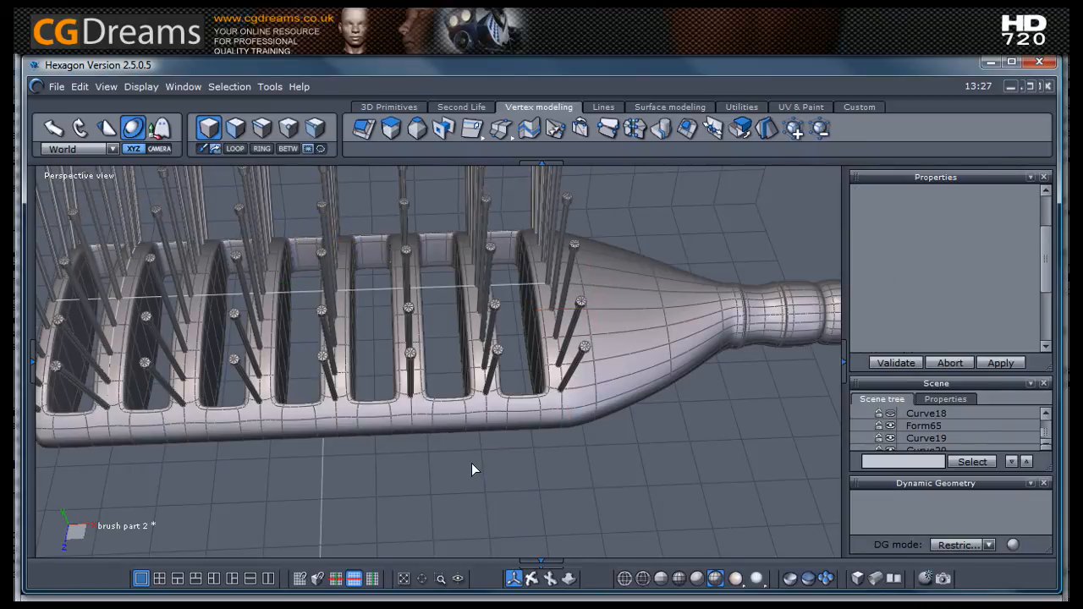
Step: Hide Curve19 in the scene
scroll(412, 448, "down", 4)
left_click(893, 438)
mouse_move(636, 440)
right_mouse_down()
mouse_move(583, 456)
mouse_move(899, 370)
mouse_move(962, 366)
mouse_move(594, 512)
mouse_move(342, 459)
mouse_move(502, 391)
mouse_move(413, 402)
mouse_move(331, 377)
mouse_move(583, 381)
mouse_move(817, 406)
mouse_move(733, 428)
mouse_move(726, 401)
mouse_move(568, 495)
mouse_move(500, 394)
mouse_move(660, 331)
mouse_move(715, 328)
mouse_move(424, 434)
mouse_move(203, 561)
right_mouse_up()
Step: Select all faces of Form65's ridged handle in a four-view layout and scale them up slightly, then return to the single perspective view
left_click(160, 580)
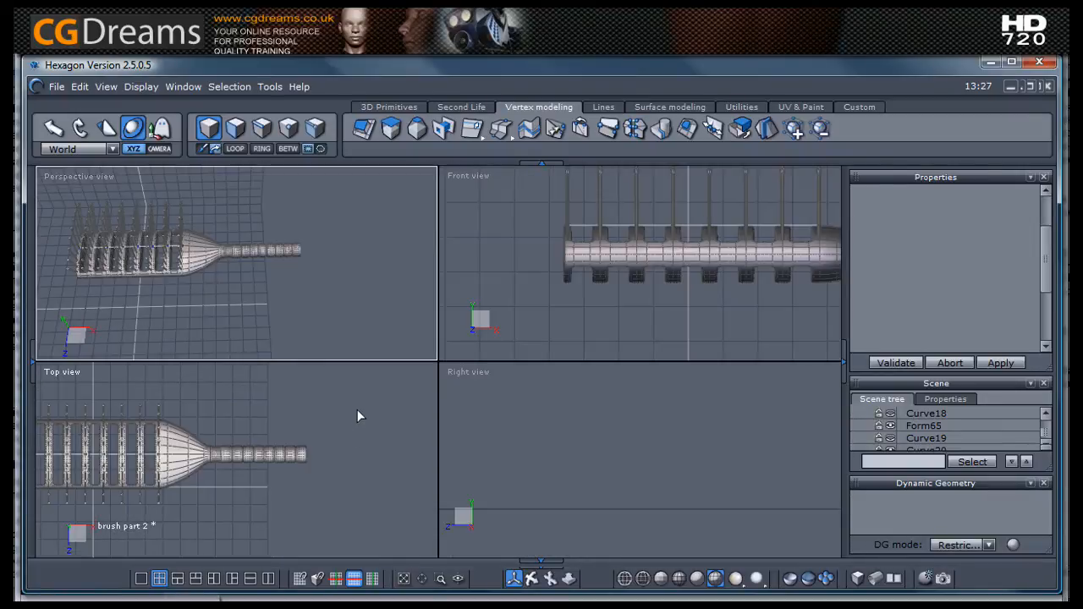
scroll(276, 447, "up", 5)
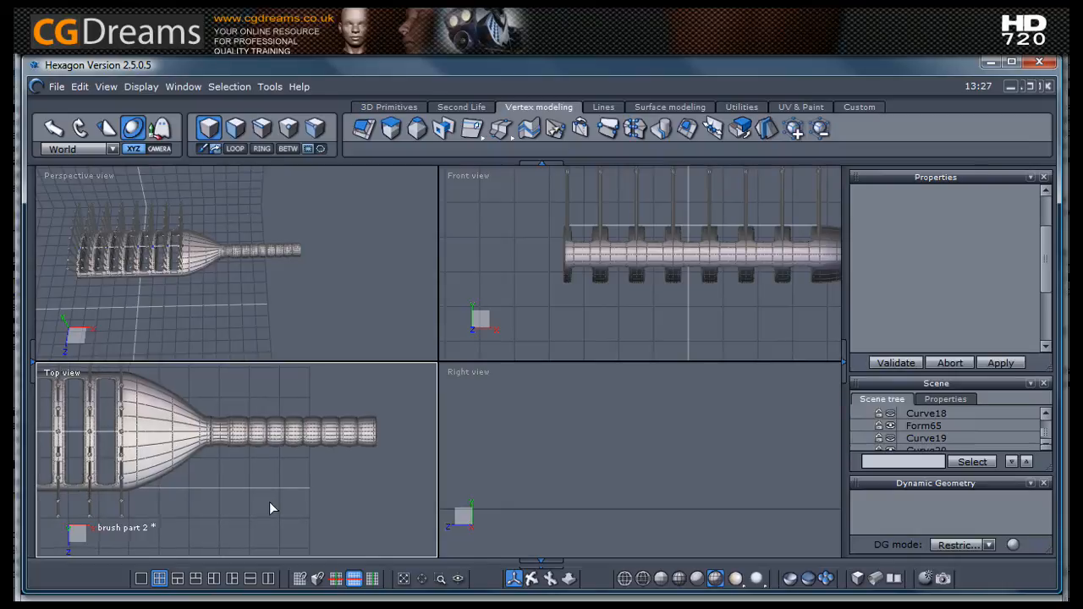
left_click(182, 446)
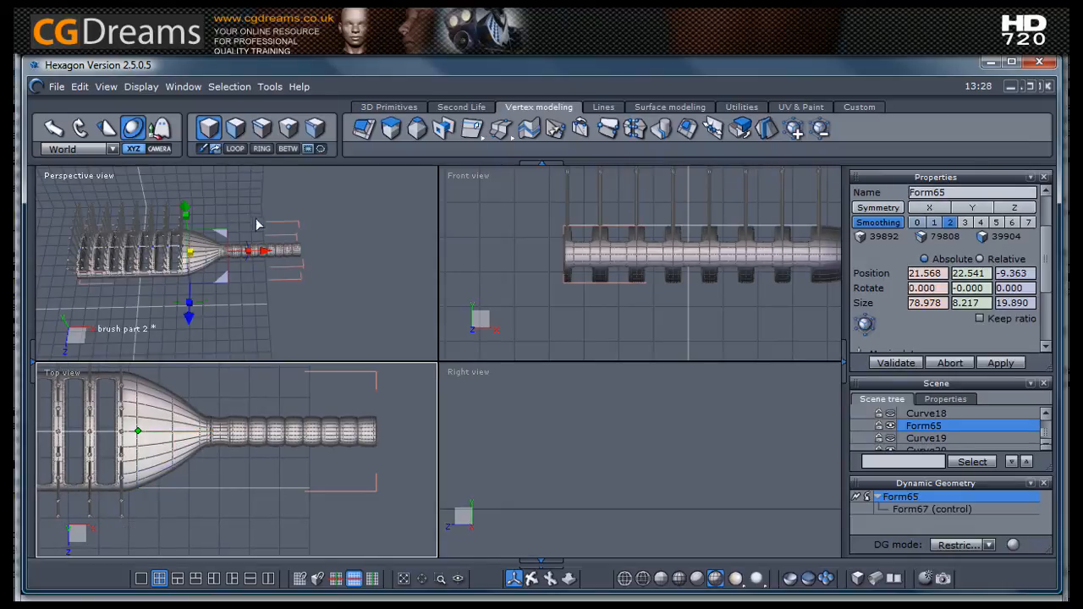
left_click(237, 138)
left_click_drag(418, 379, 187, 487)
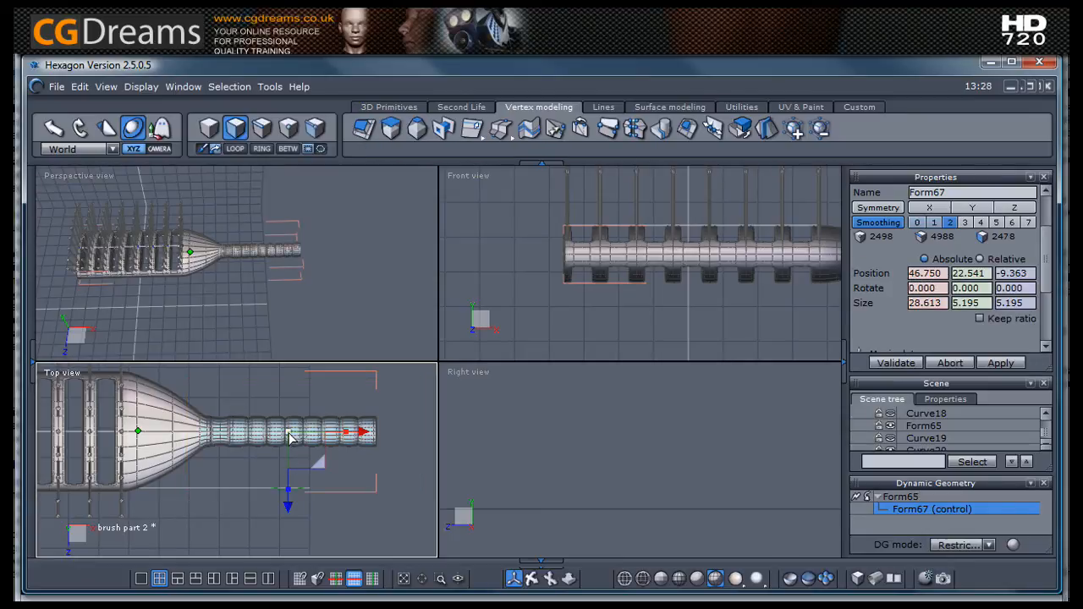
left_click_drag(297, 437, 341, 436)
left_click(373, 297)
mouse_move(364, 277)
right_mouse_down()
mouse_move(239, 220)
mouse_move(345, 247)
mouse_move(280, 339)
right_mouse_up()
left_click(142, 579)
mouse_move(251, 465)
right_mouse_down()
mouse_move(487, 418)
mouse_move(520, 421)
mouse_move(147, 502)
mouse_move(483, 319)
mouse_move(423, 248)
right_mouse_up()
left_click(298, 464)
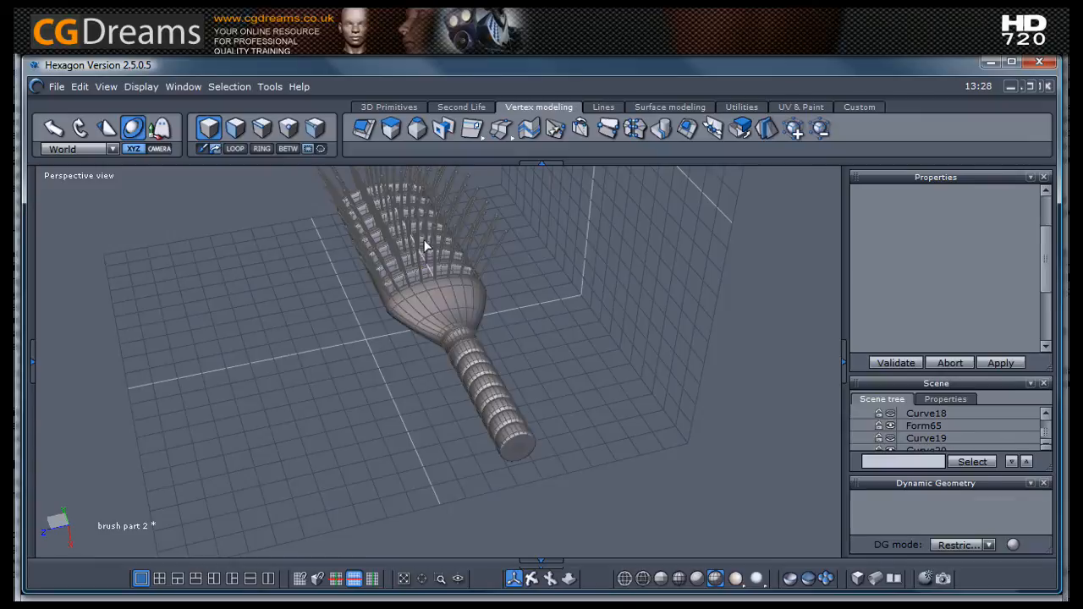
Step: Hide Curve20, the lengthwise guide curve used to repeat the bristle rows
scroll(424, 247, "up", 5)
scroll(918, 439, "down", 1)
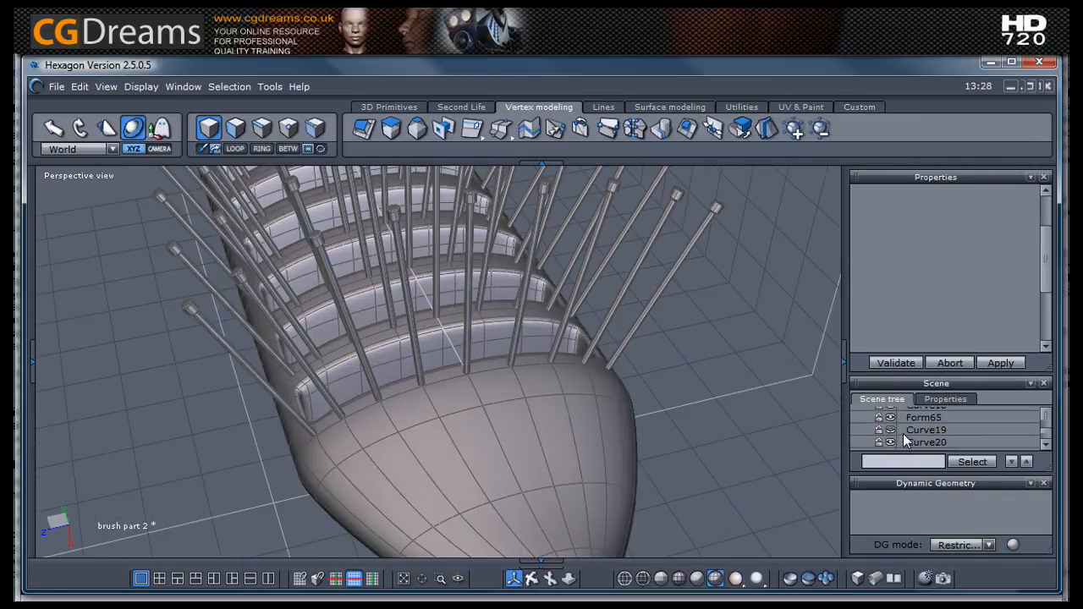
left_click(891, 443)
scroll(375, 395, "down", 5)
mouse_move(375, 395)
right_mouse_down()
mouse_move(476, 457)
mouse_move(751, 421)
mouse_move(416, 453)
mouse_move(415, 433)
mouse_move(437, 449)
mouse_move(534, 358)
mouse_move(698, 418)
right_mouse_up()
scroll(414, 434, "down", 5)
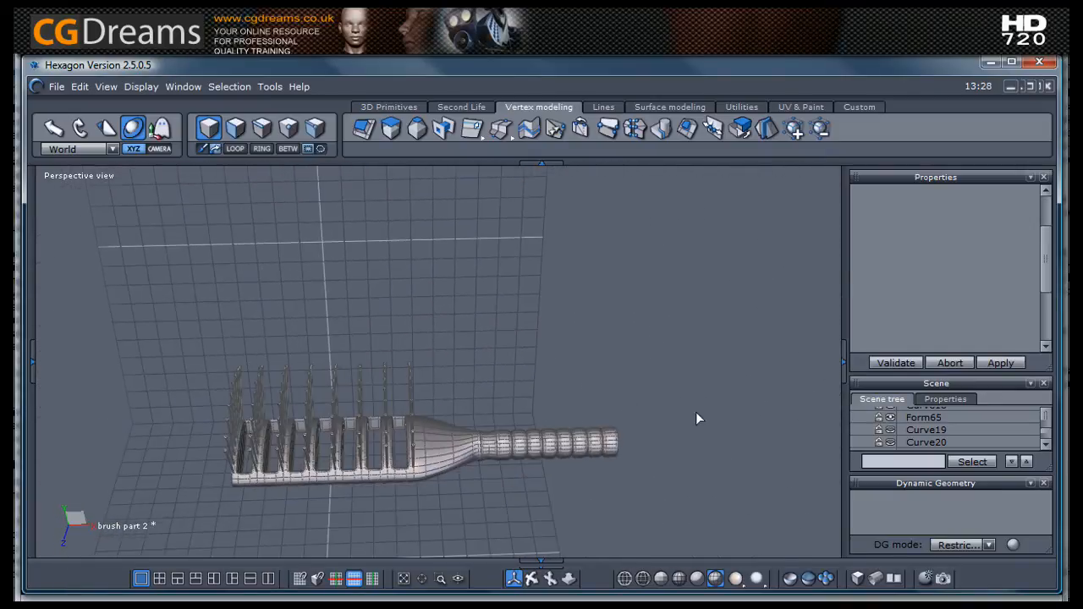
mouse_move(226, 515)
right_mouse_down()
mouse_move(443, 462)
mouse_move(524, 411)
mouse_move(553, 347)
mouse_move(259, 556)
mouse_move(453, 476)
mouse_move(262, 489)
right_mouse_up()
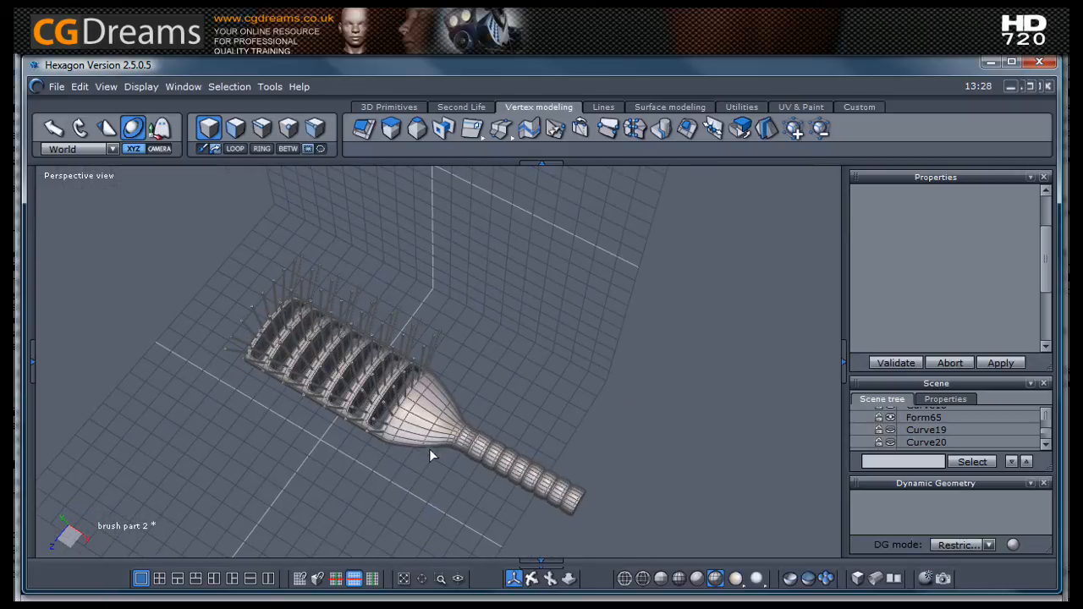
right_click_drag(462, 479, 512, 437)
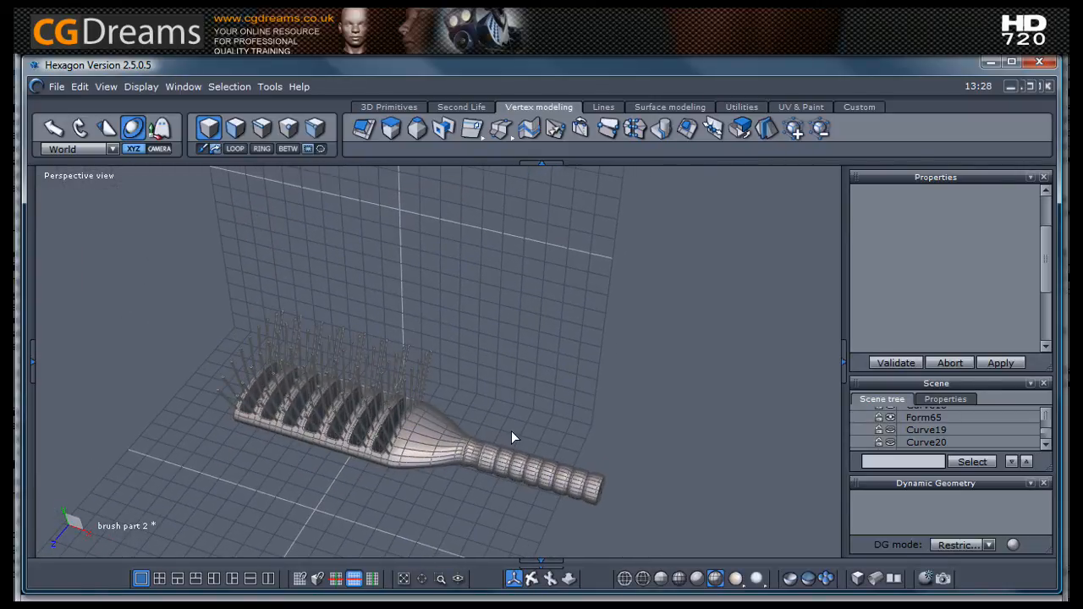